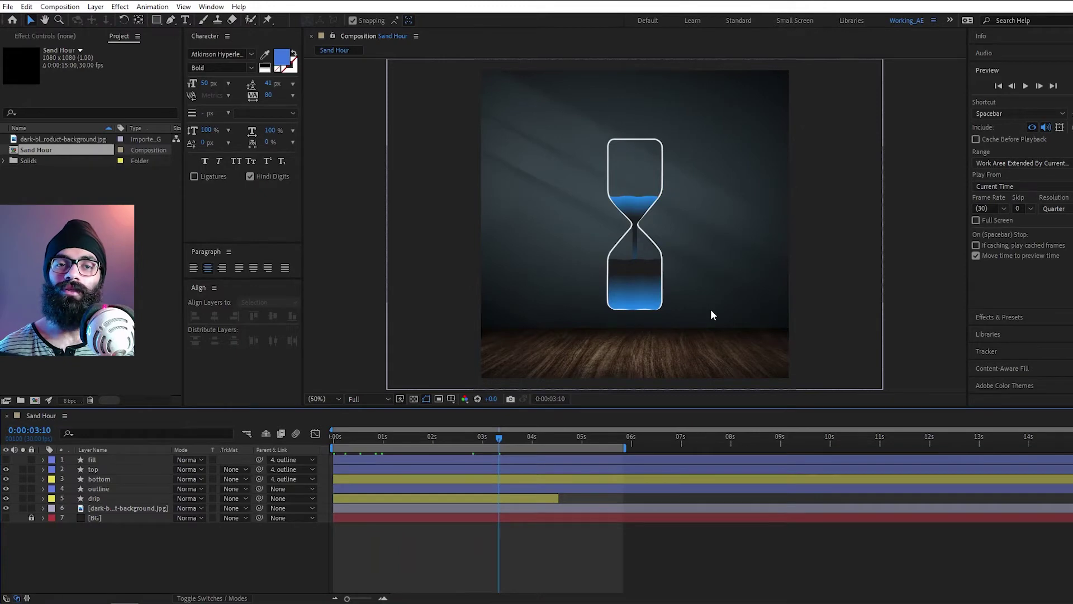
- Create a 1080 × 1080 px composition named main at 30 fps, 15 seconds long, and show the Title/Action Safe guides
key(ctrl+n)
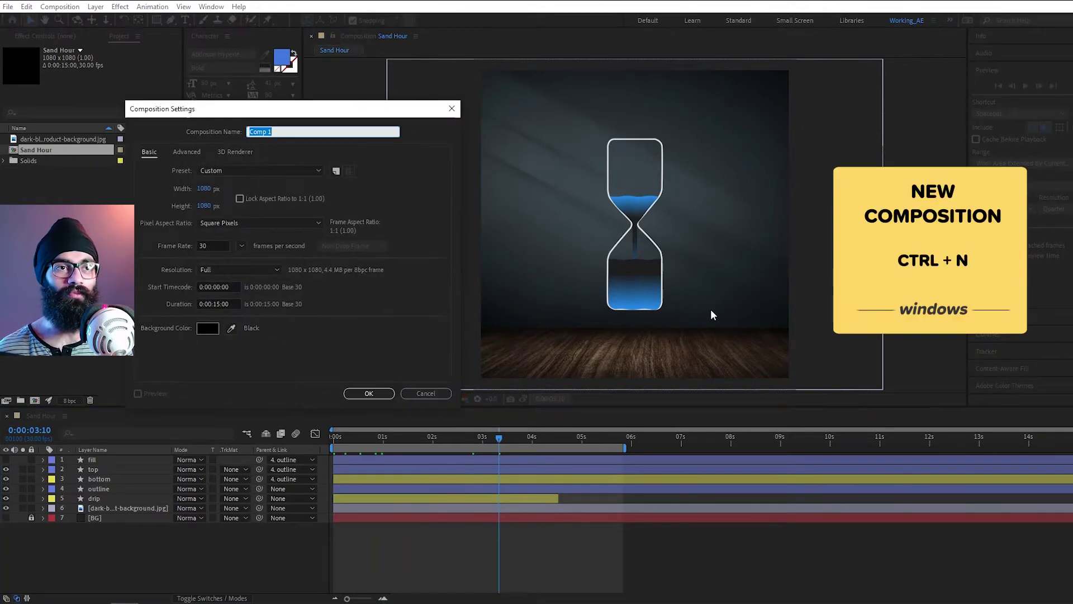
text(main)
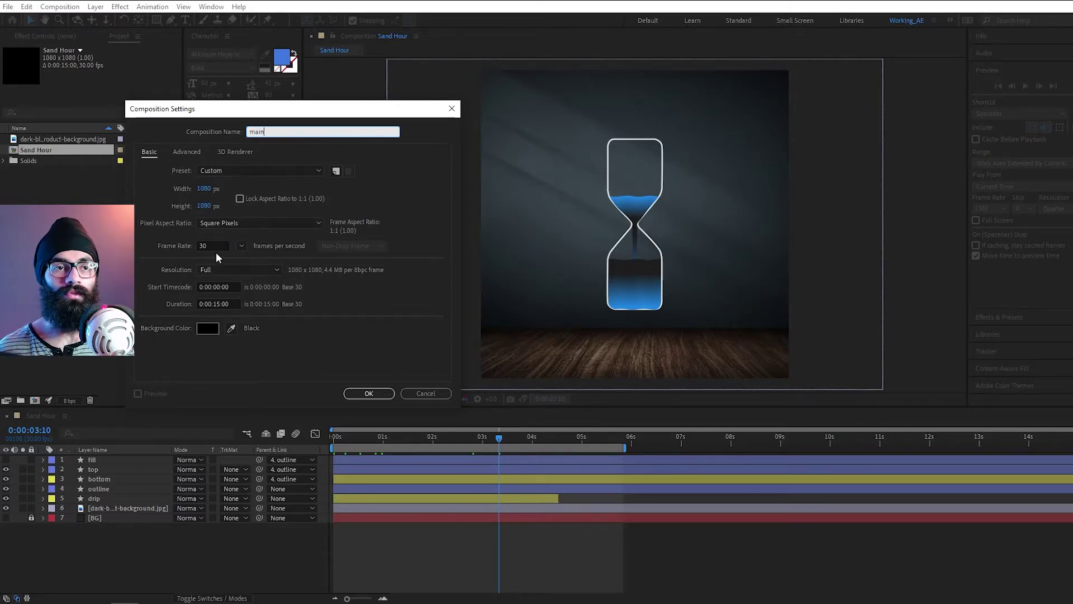
click(364, 392)
click(451, 398)
click(468, 412)
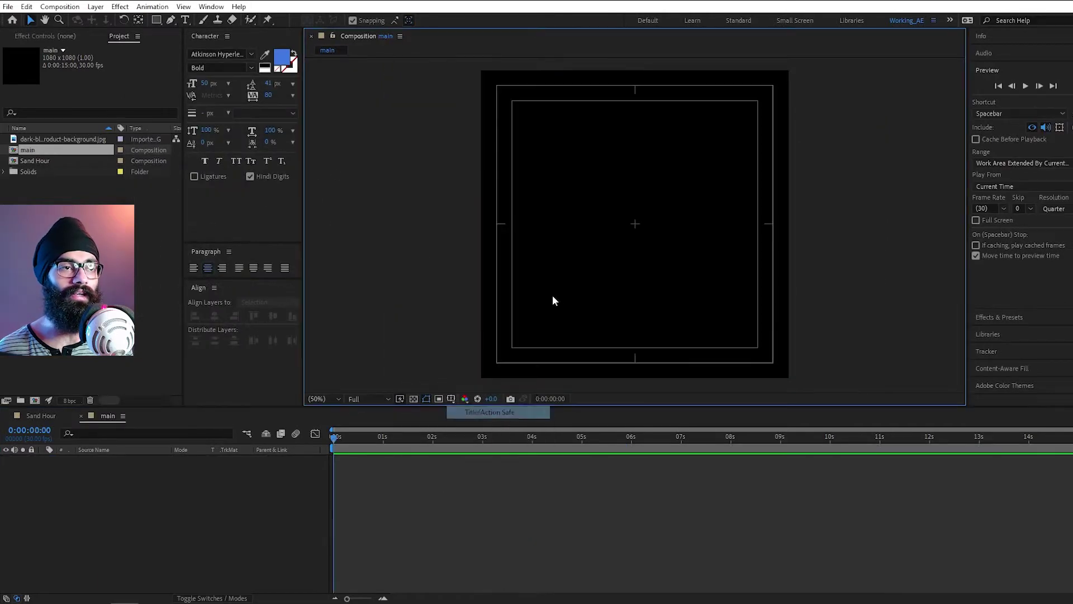
- Add the dark-blue product background image to the main composition at 29% scale and lock its layer
click(85, 139)
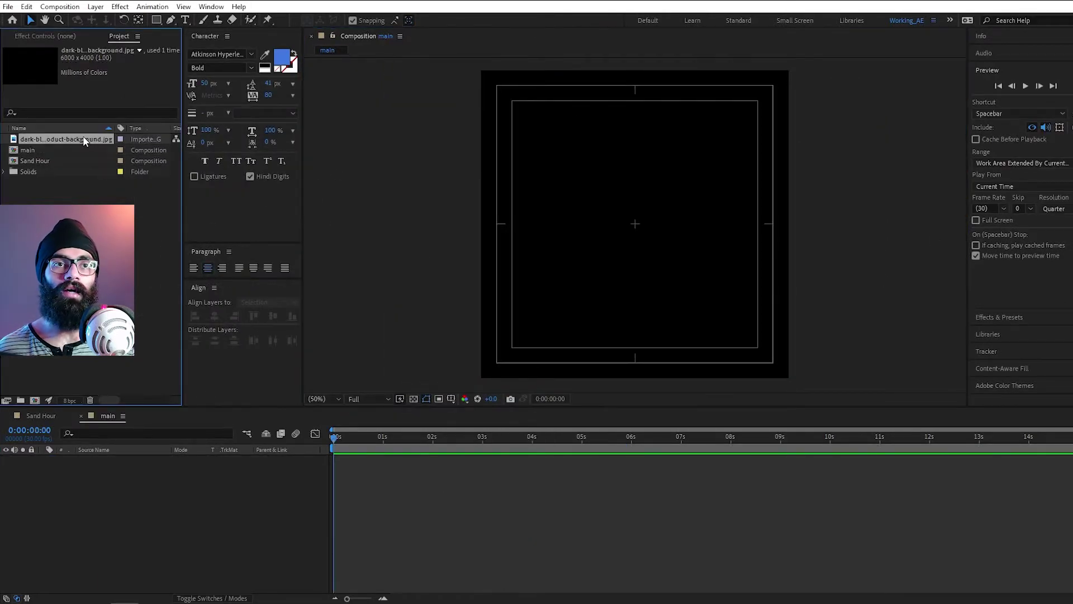
drag(82, 136, 170, 475)
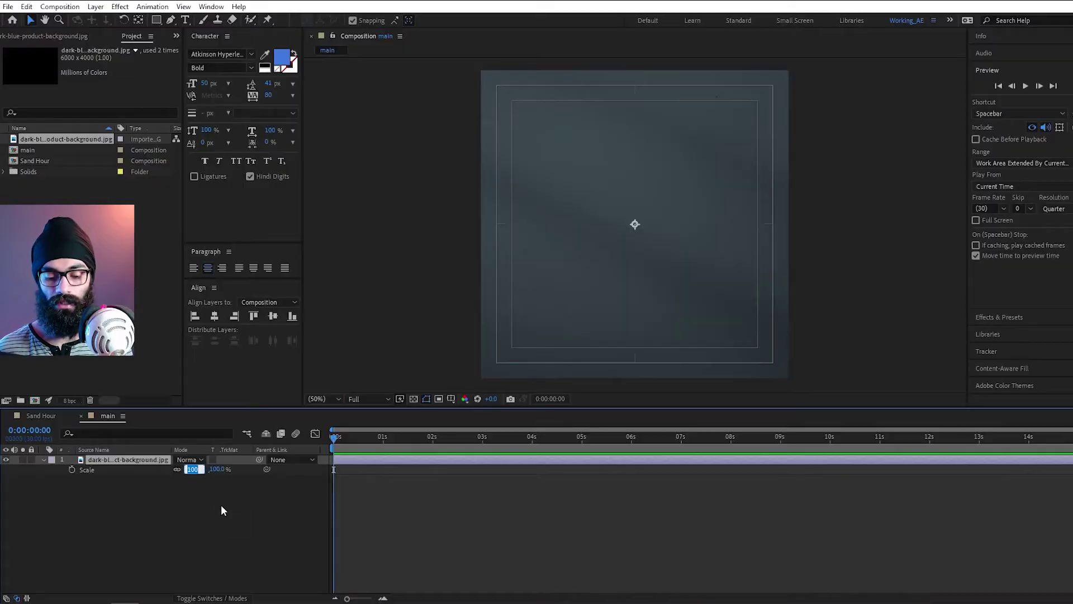
text(29)
key(Return)
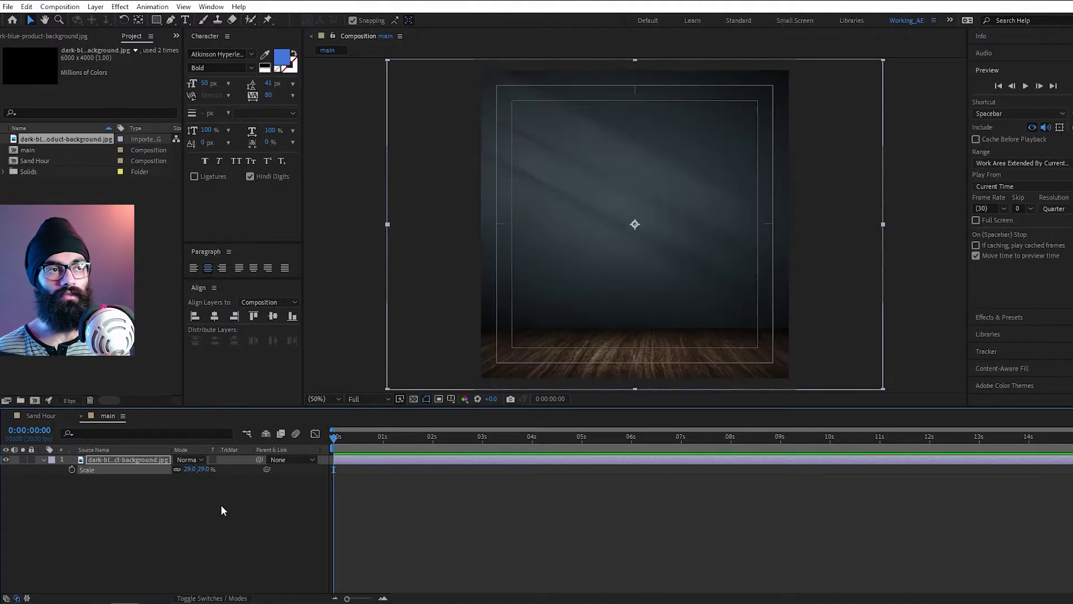
click(43, 458)
click(31, 459)
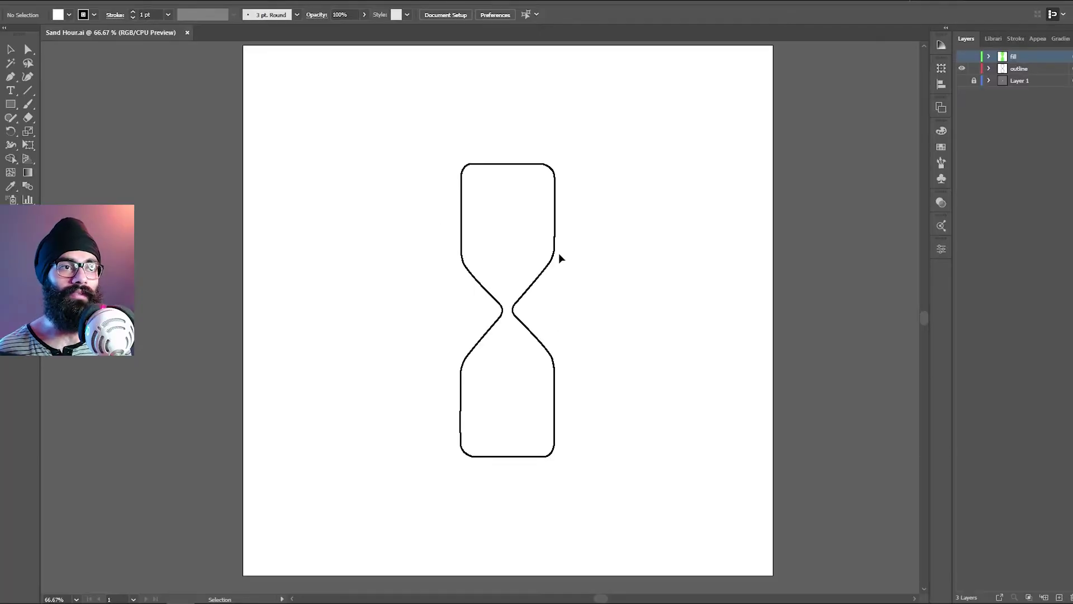
- Switch to Illustrator and copy the whole hourglass outline path from Sand Hour.ai
click(461, 237)
click(663, 323)
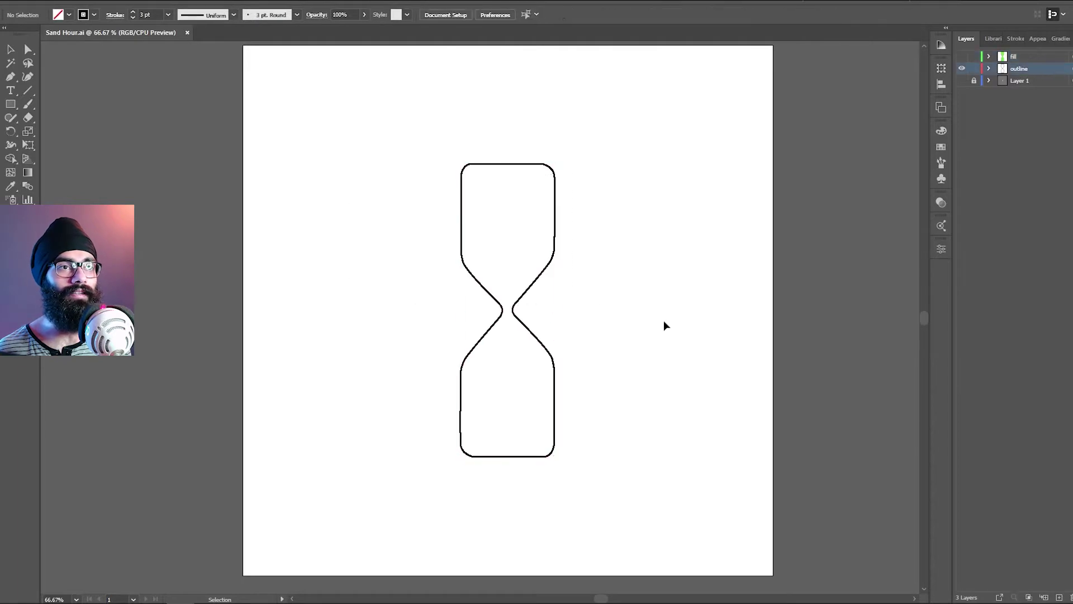
drag(586, 295, 340, 141)
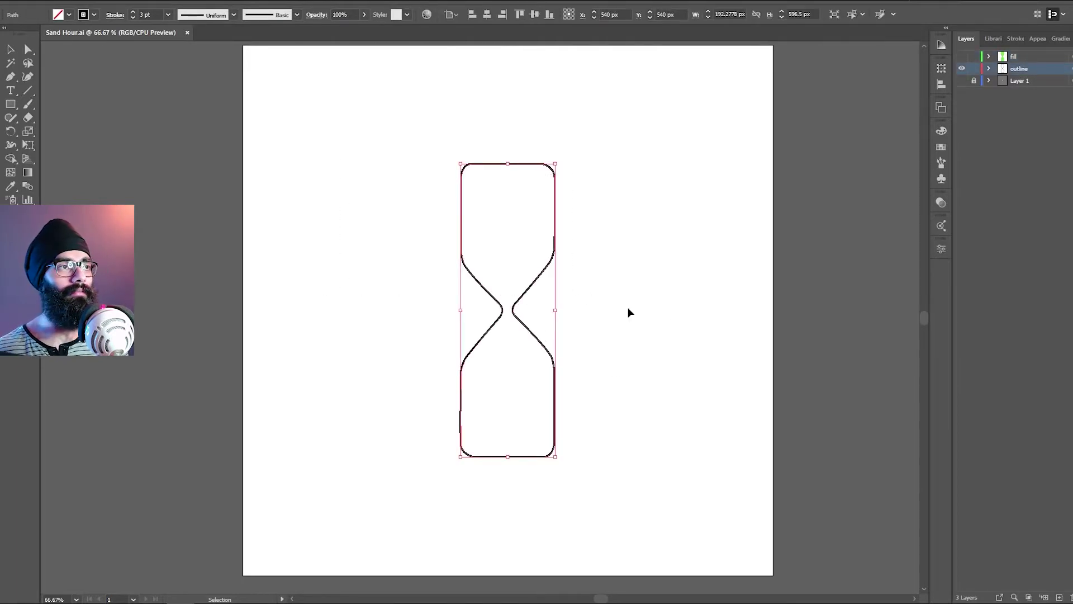
drag(652, 347, 330, 154)
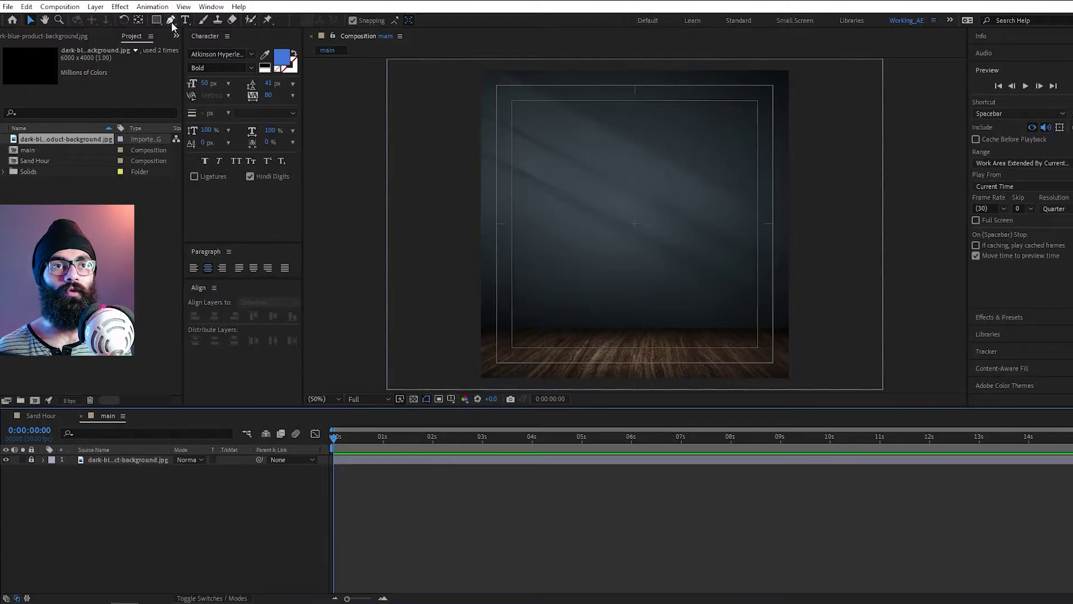
- Back in After Effects, start a new shape layer with the Pen tool and paste the hourglass path into it
click(171, 21)
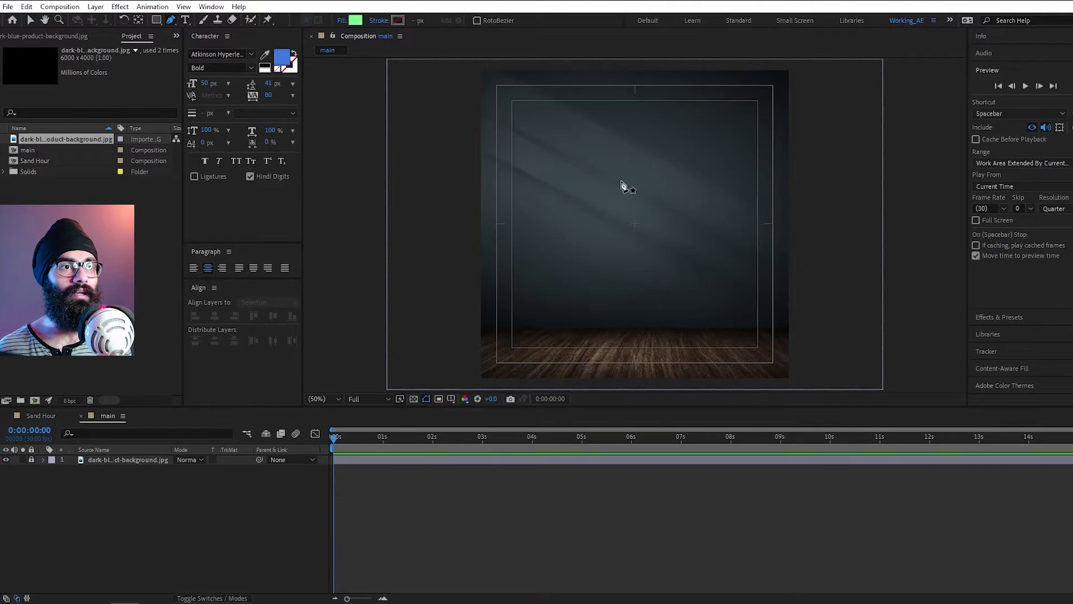
click(612, 163)
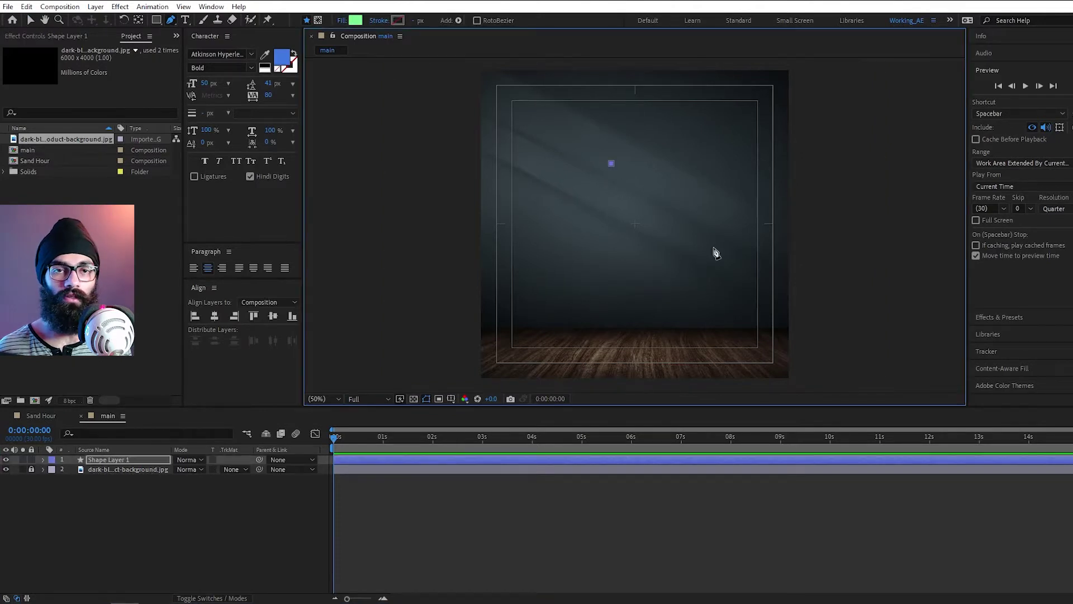
key(ctrl+v)
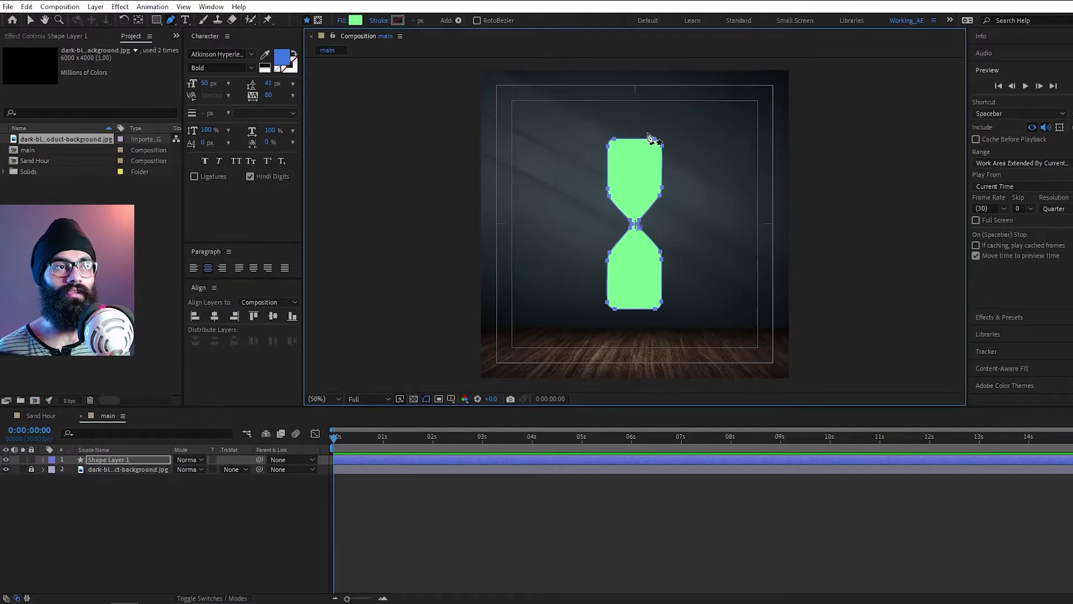
- Set the hourglass shape's fill to None and give it a 5 px white stroke
click(341, 20)
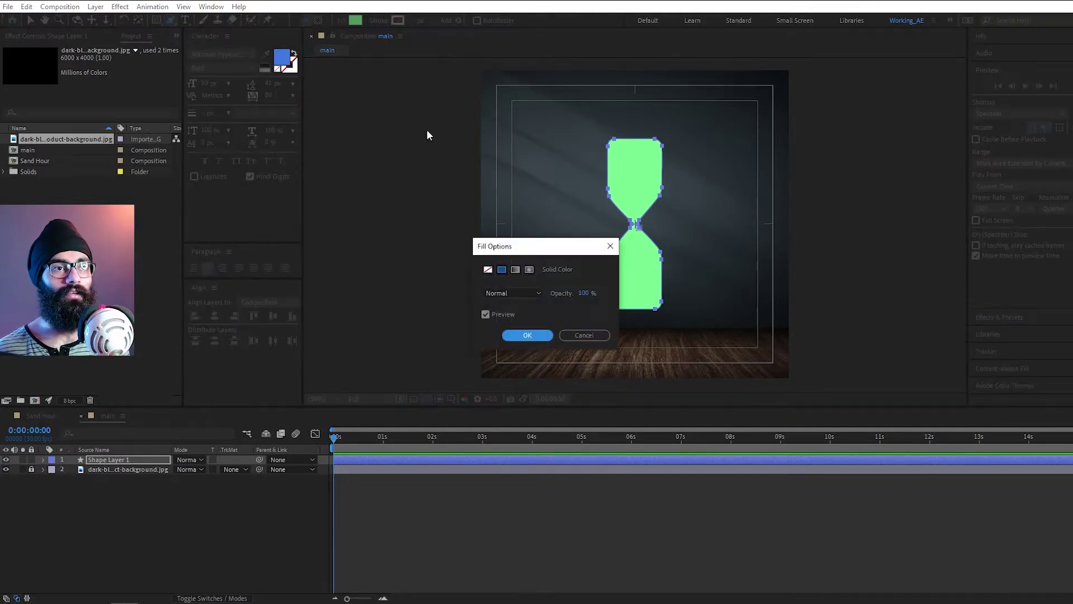
click(489, 269)
click(525, 335)
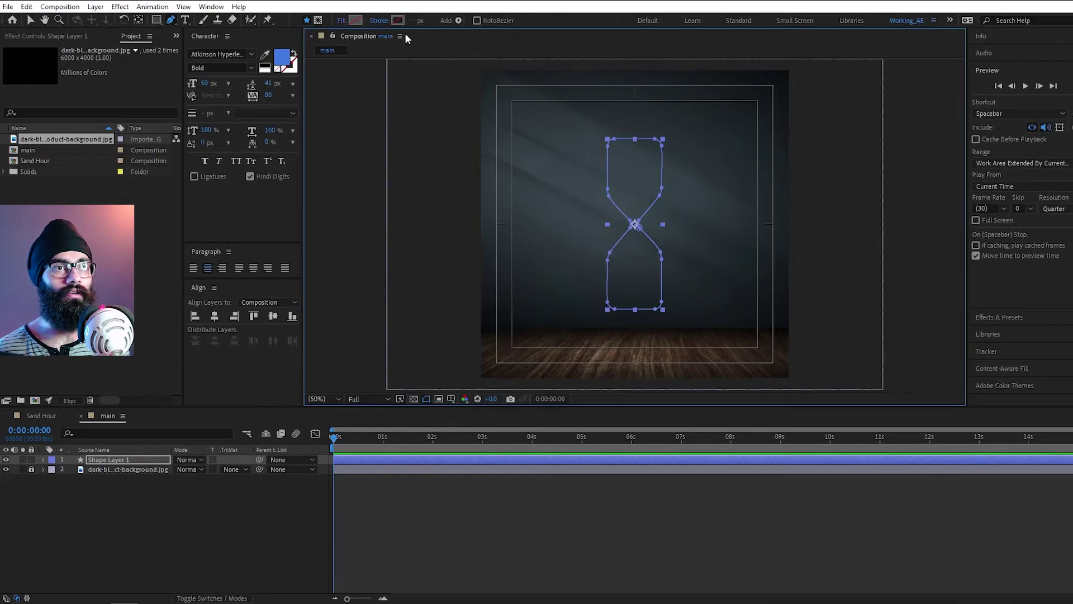
click(418, 20)
text(5)
key(Return)
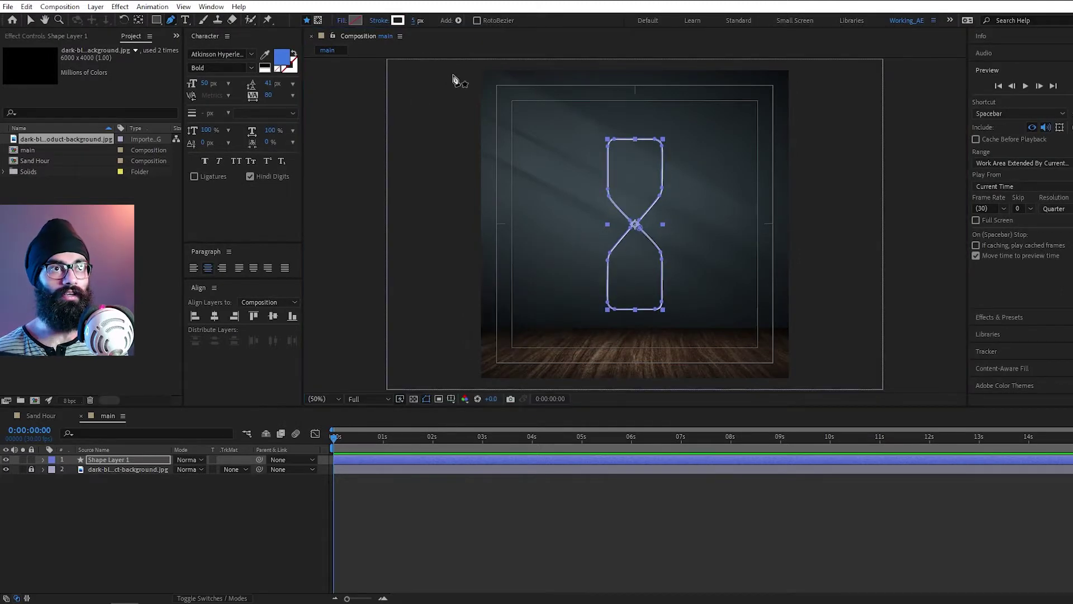
- Rename the hourglass shape layer as outline
key(v)
click(135, 459)
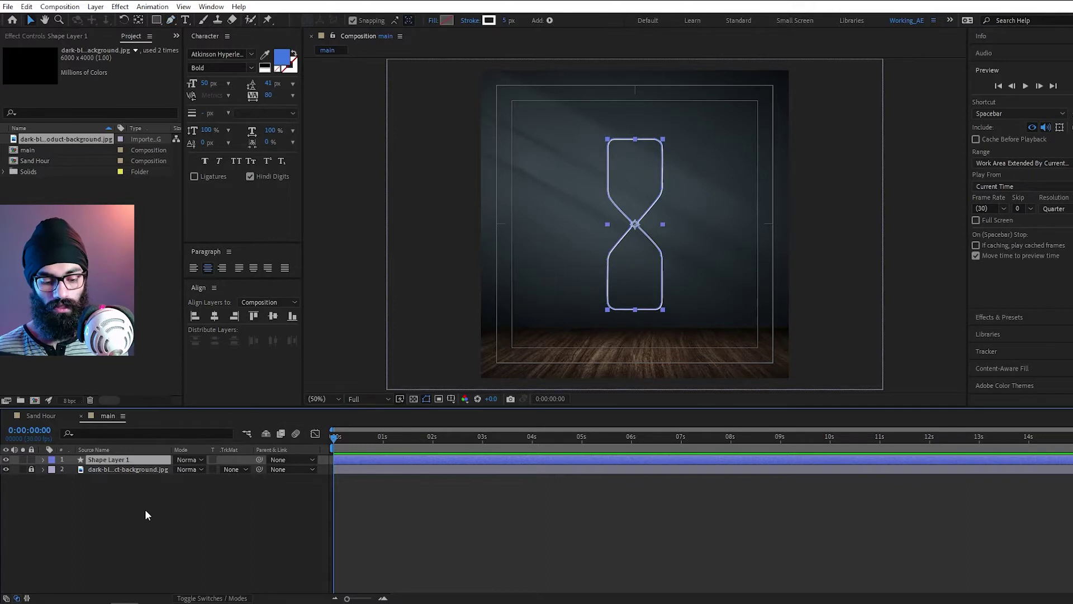
key(Return)
text(outlin)
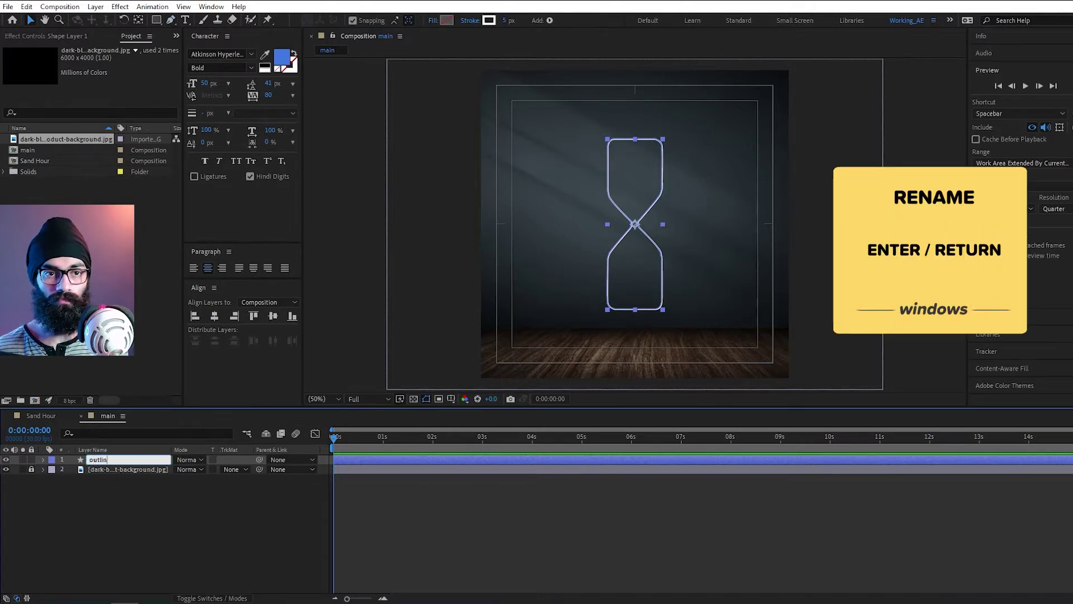
text(e)
key(Return)
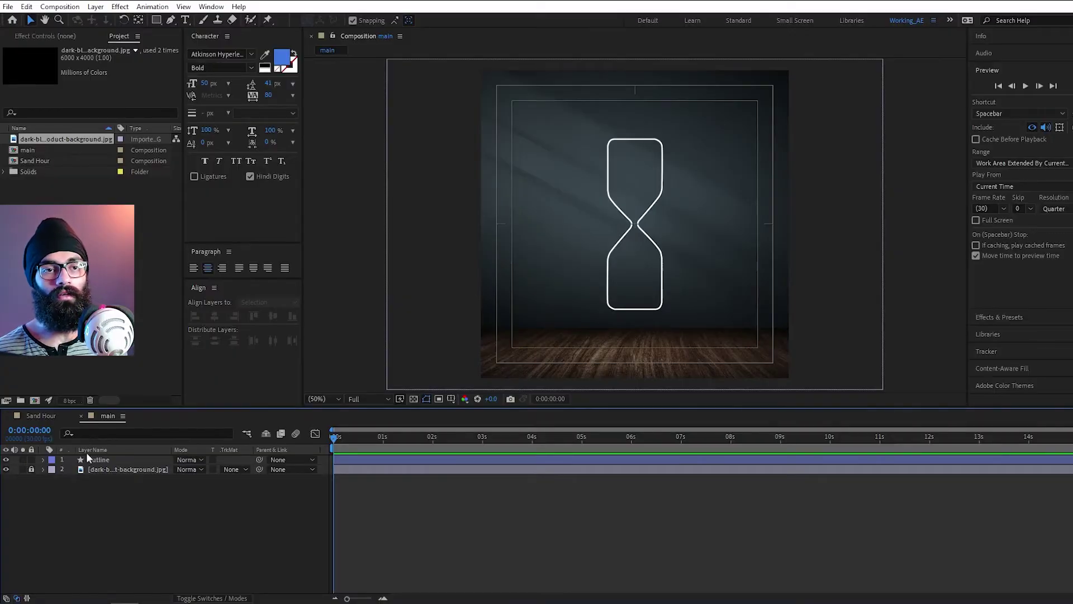
- Duplicate the outline layer and rename the copy as fill
click(100, 459)
key(ctrl+d)
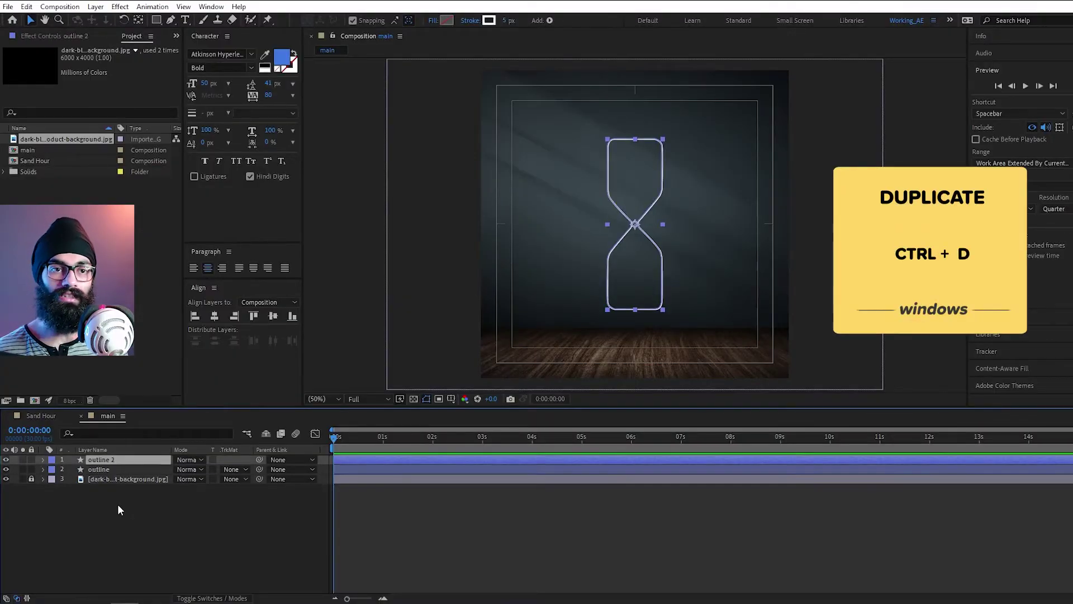
key(Return)
text(fi)
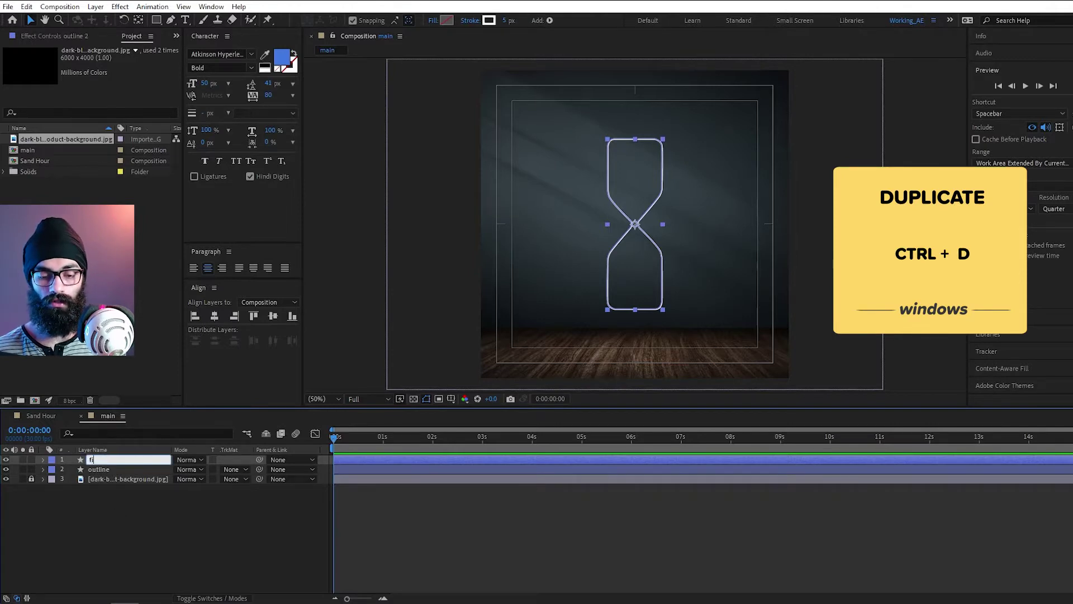
text(ll)
key(Return)
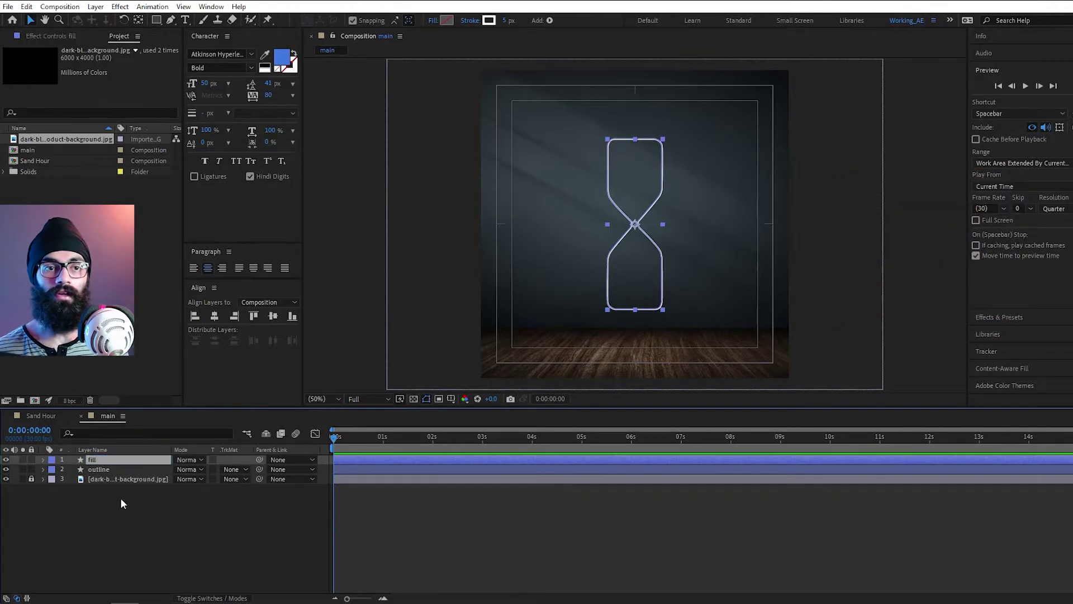
- Set the stroke of the fill layer to None
click(447, 20)
click(482, 91)
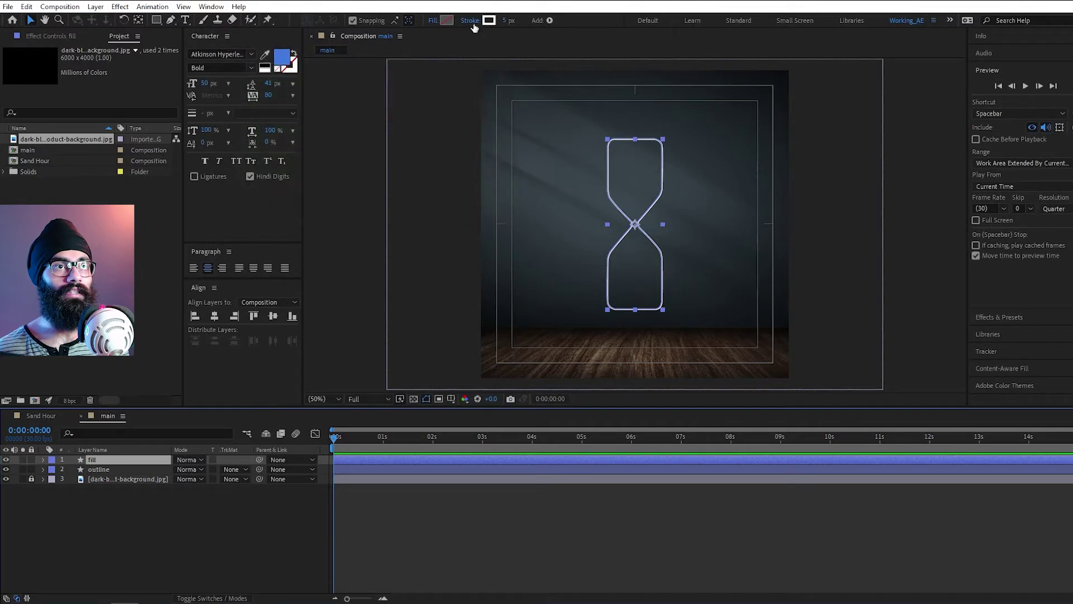
click(470, 20)
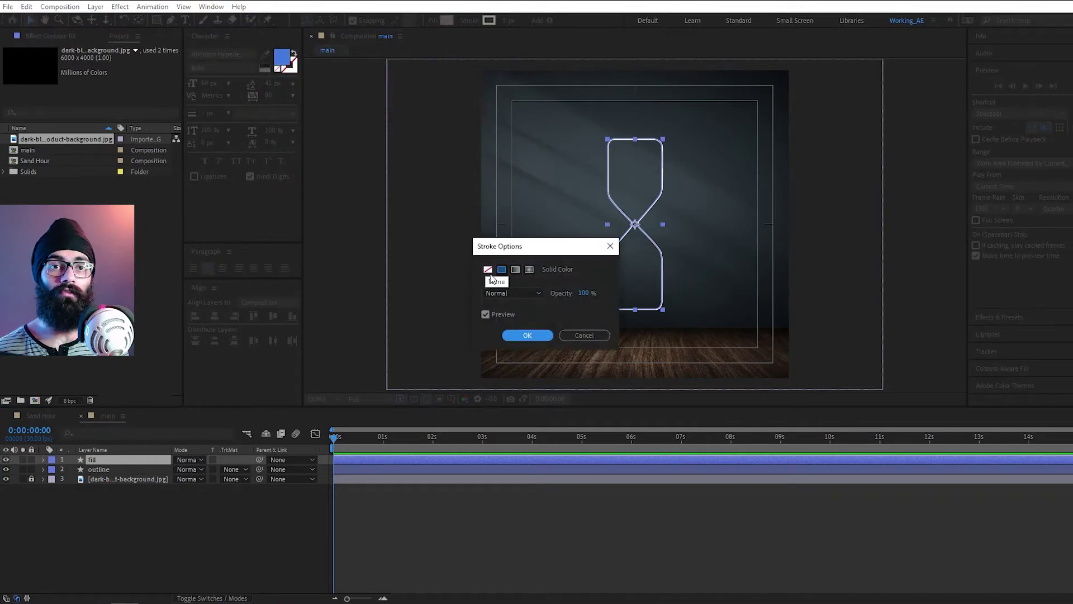
click(488, 269)
click(527, 335)
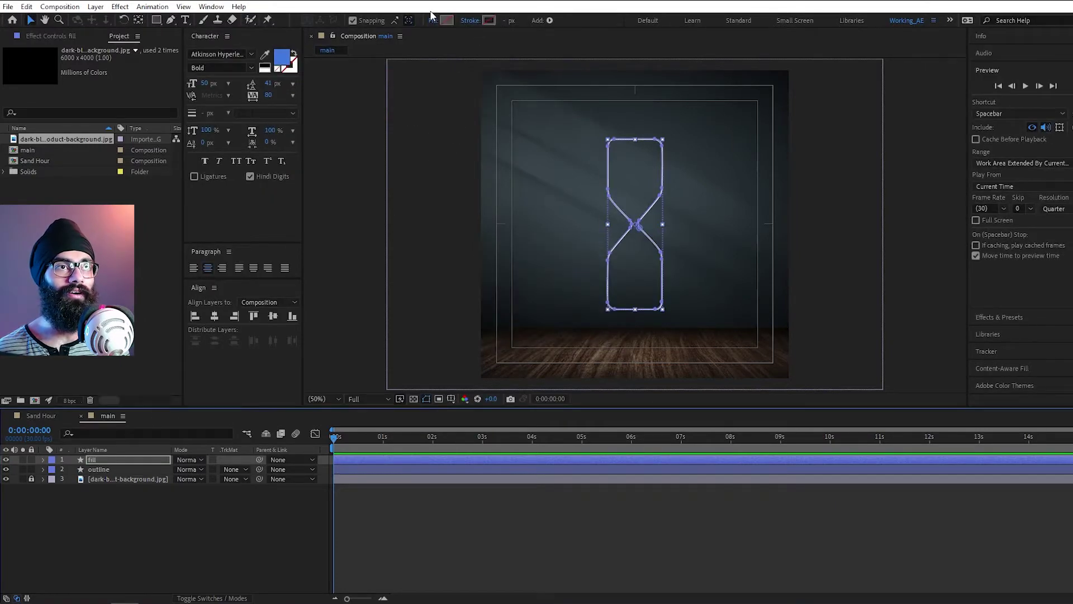
- Give the fill layer a light sandy-orange solid fill and hide the layer
click(445, 20)
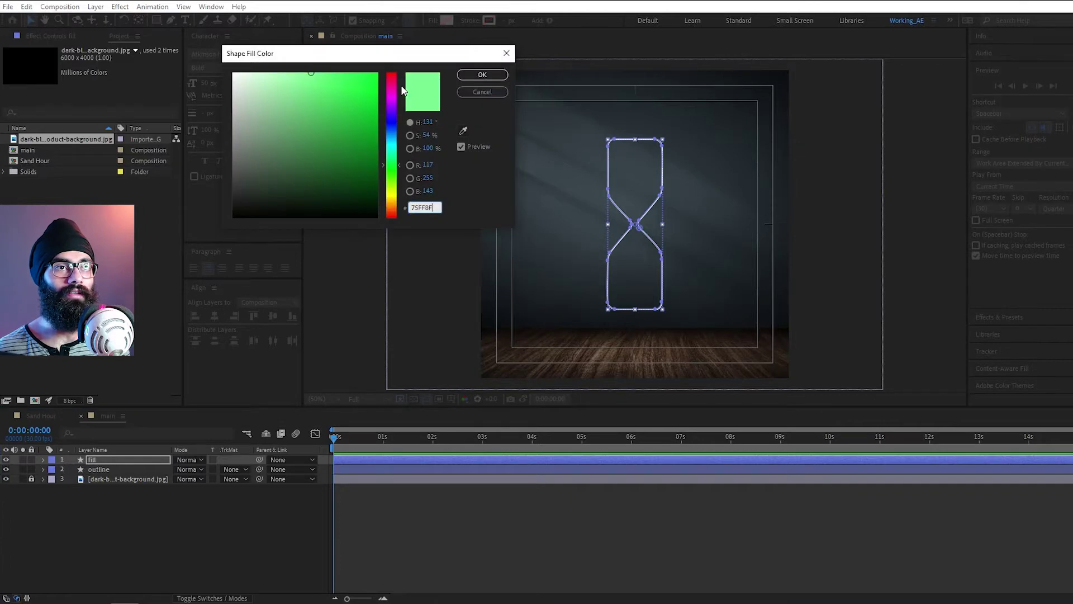
drag(392, 86, 393, 208)
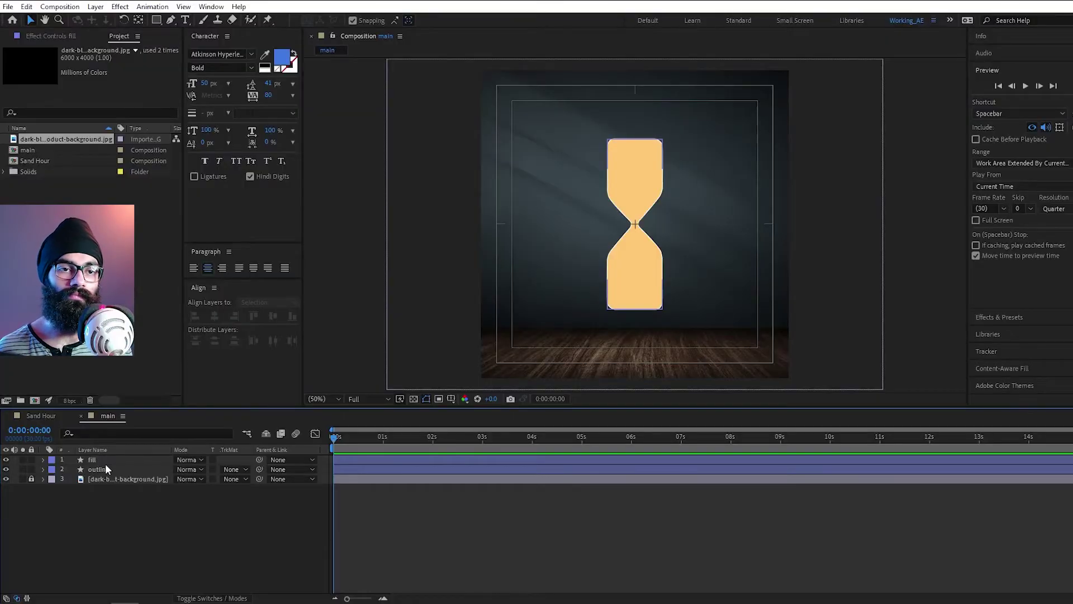
click(105, 460)
click(6, 459)
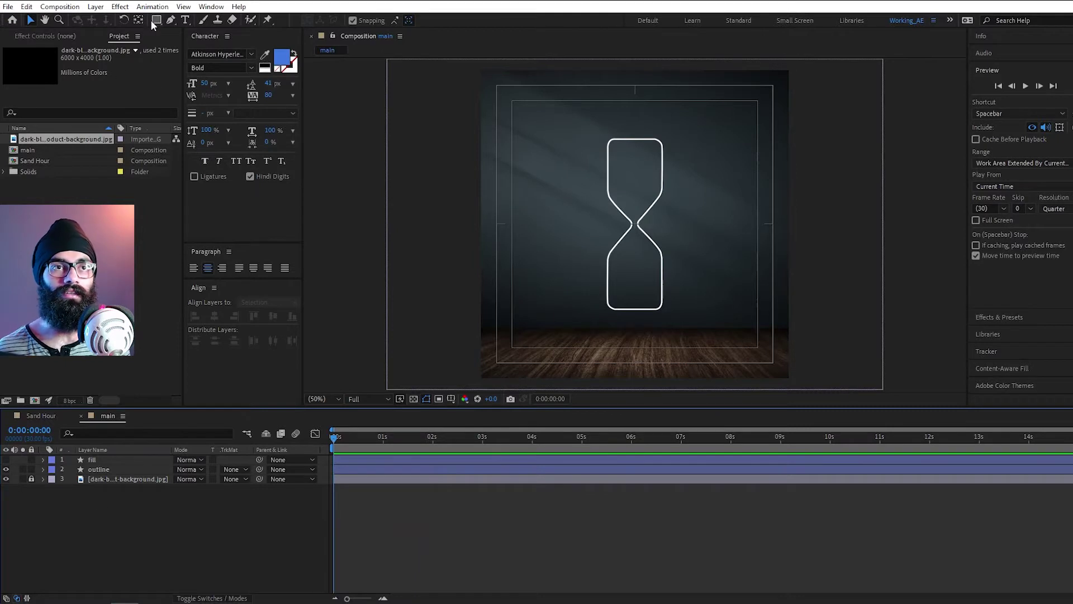
- Draw a sandy-orange rectangle on a new shape layer across the hourglass's upper bulb and centre its anchor point
click(157, 21)
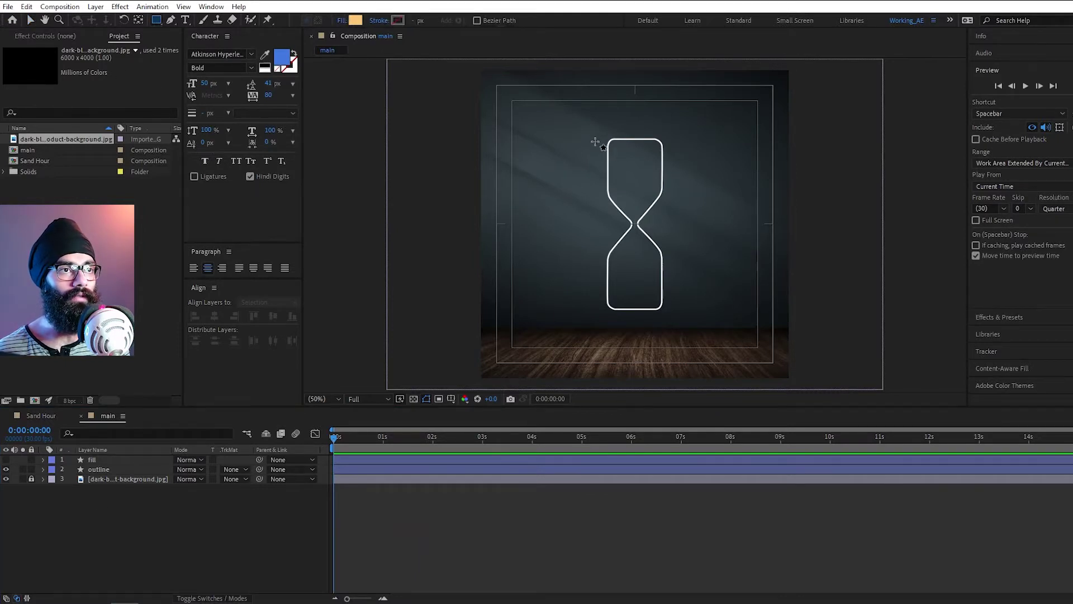
drag(597, 150, 677, 210)
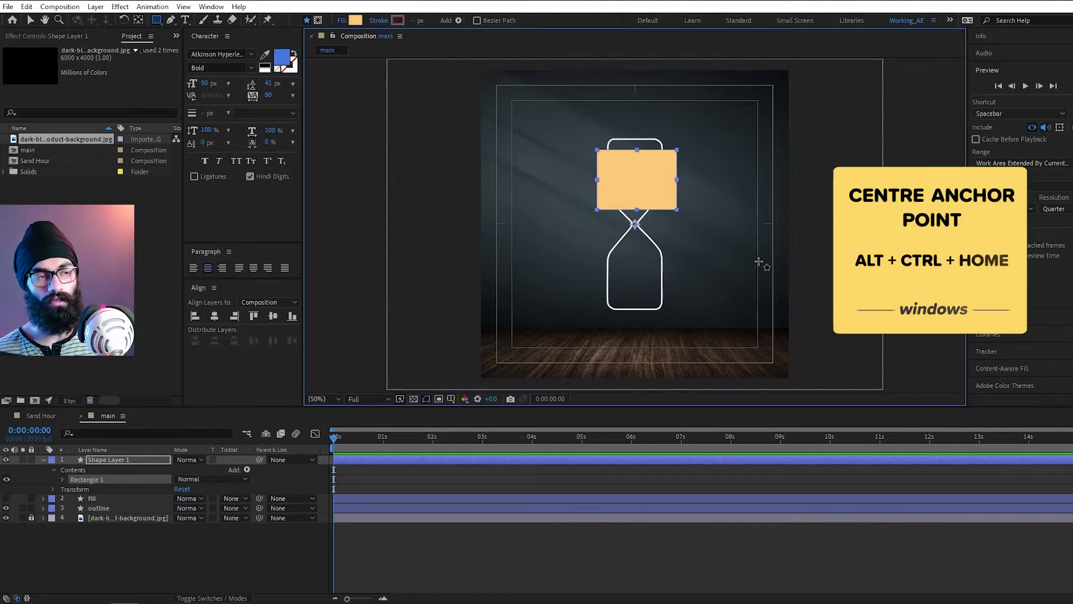
key(ctrl+alt+Home)
scroll(613, 221, up, 2)
key(v)
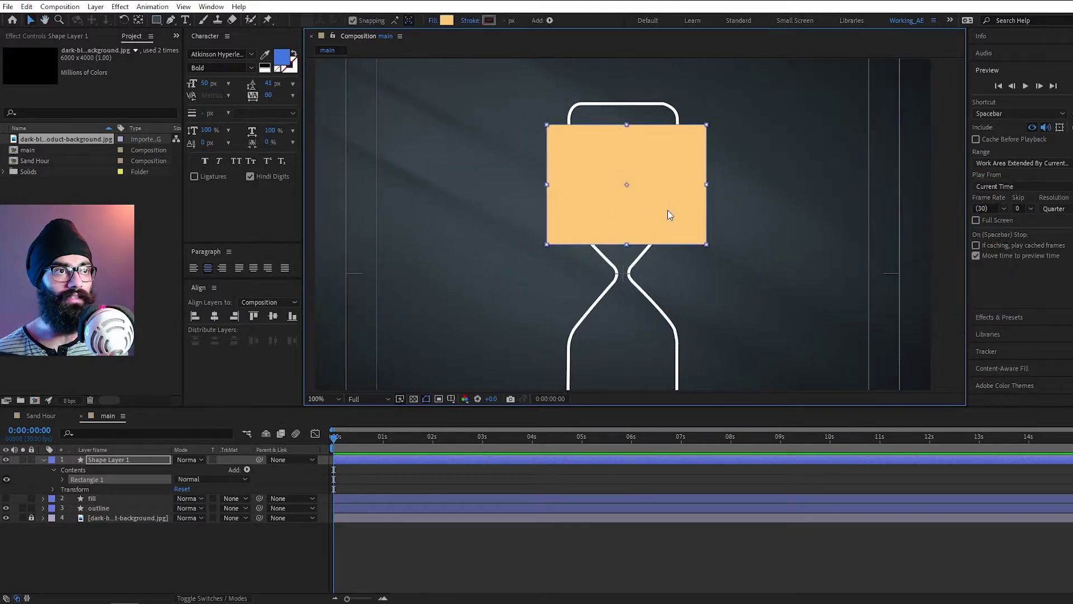
- Move the rectangle down and stretch it vertically so its lower edge meets the hourglass neck while it spans the bulb's width
drag(667, 209, 648, 244)
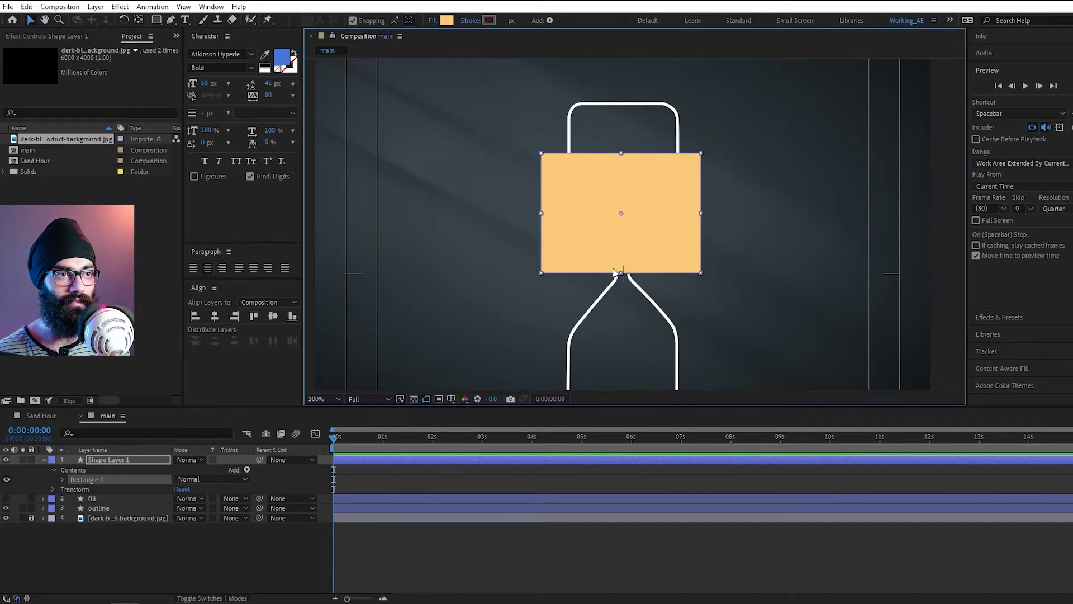
drag(621, 152, 621, 145)
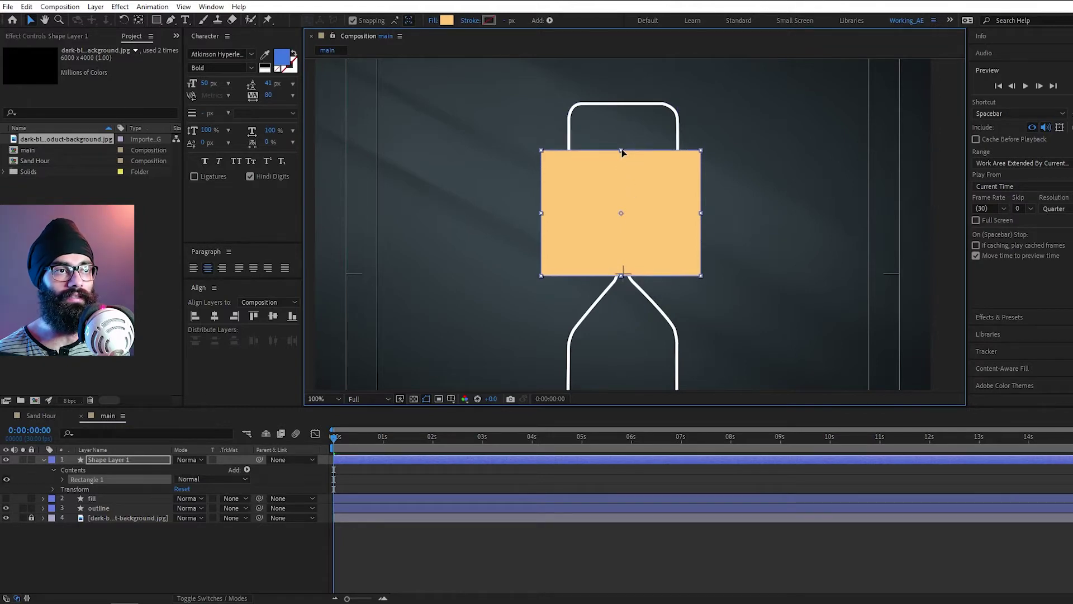
mouse_move(631, 189)
mouse_down()
mouse_move(632, 171)
mouse_move(632, 180)
mouse_up()
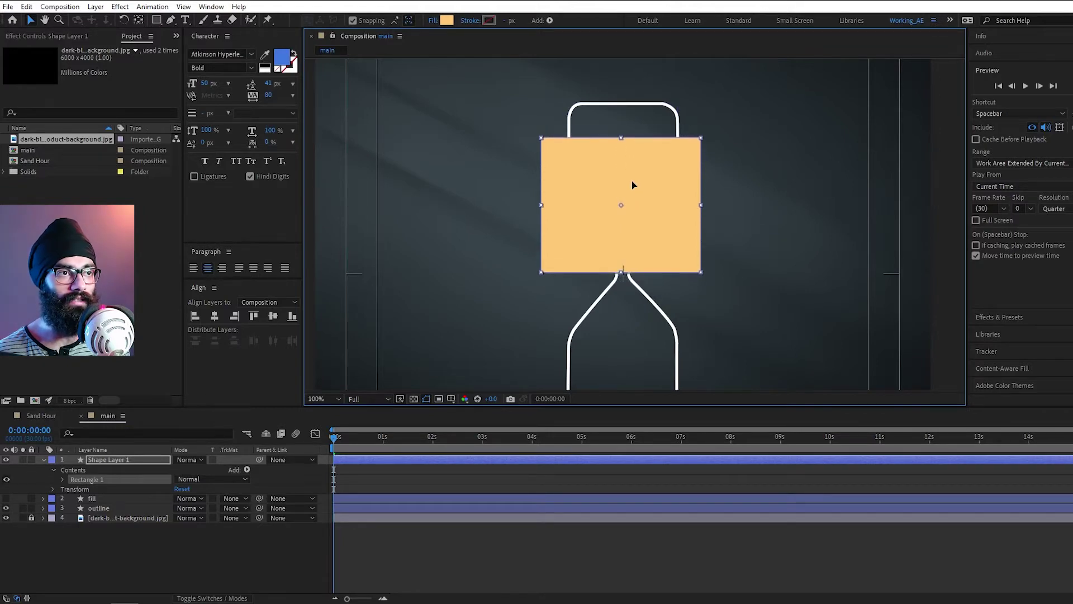
drag(622, 139, 621, 132)
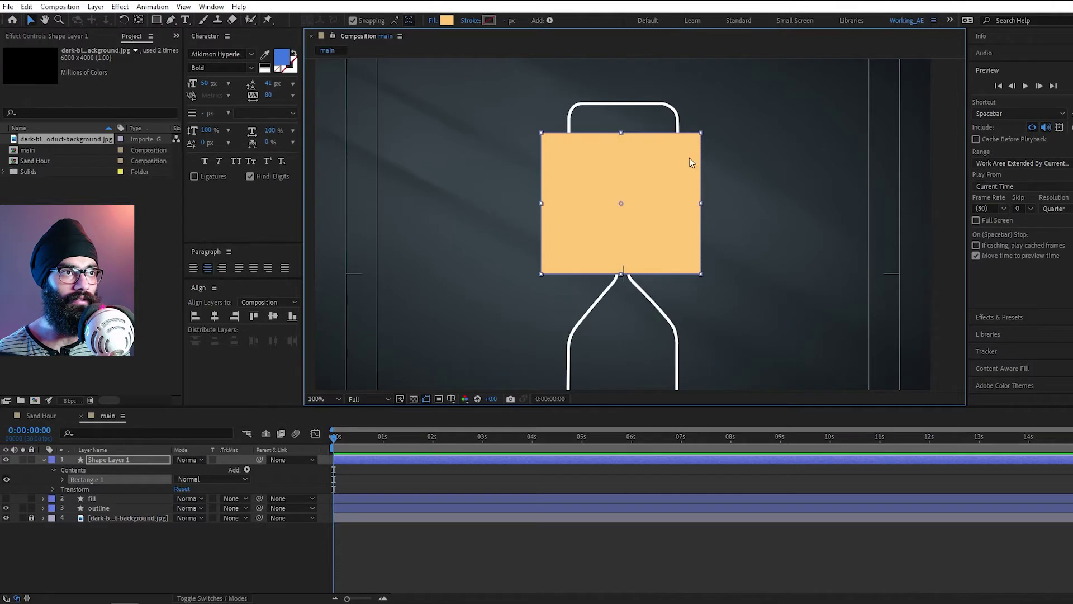
- Rename the rectangle's shape layer as top and delete the stroke from Rectangle 1
key(shift+slash)
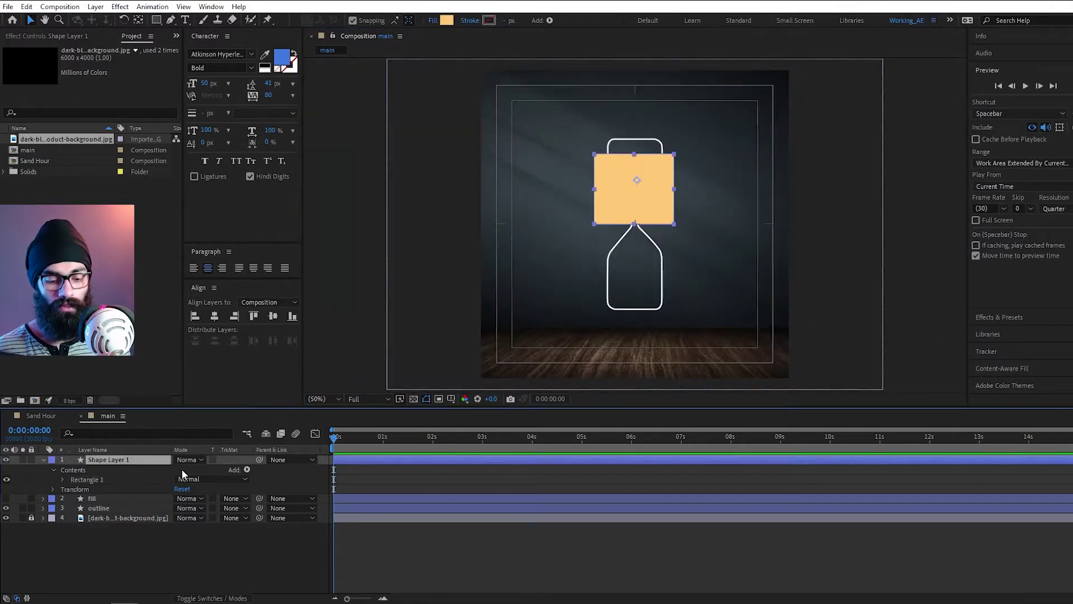
key(Return)
text(top)
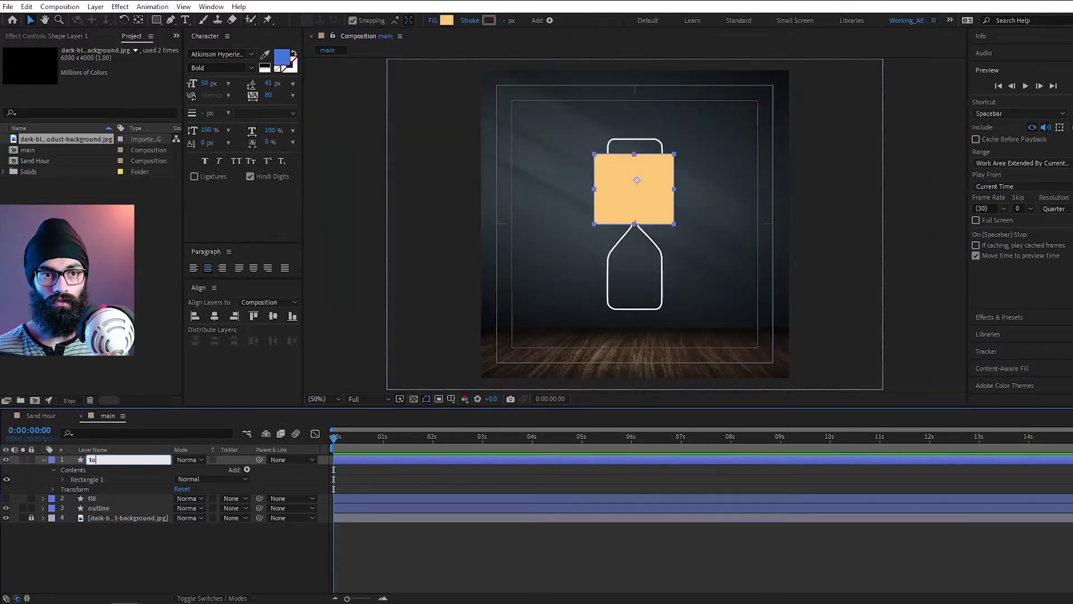
key(Return)
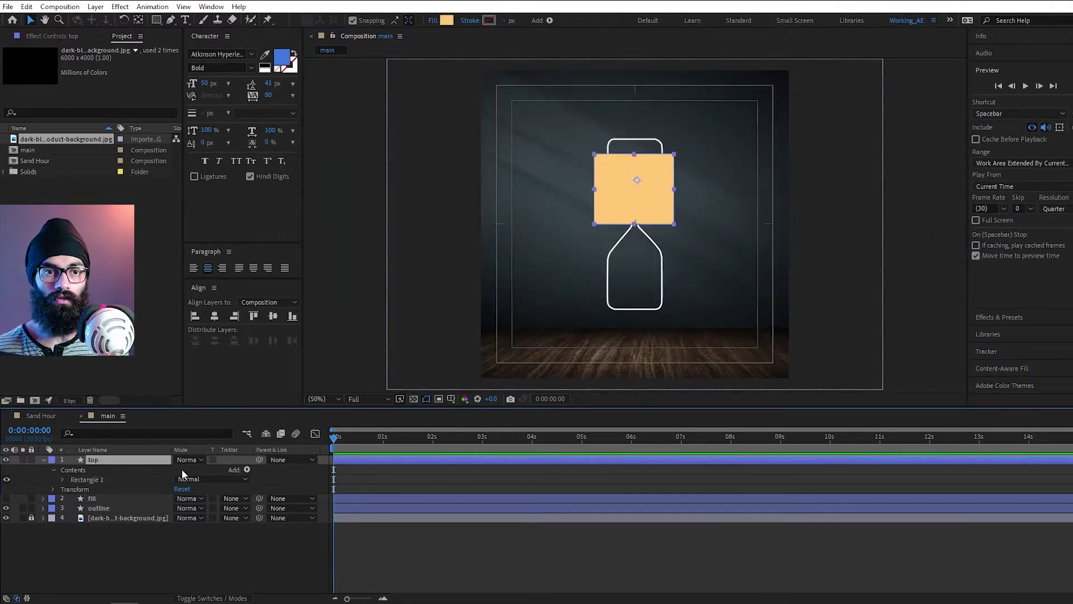
click(62, 479)
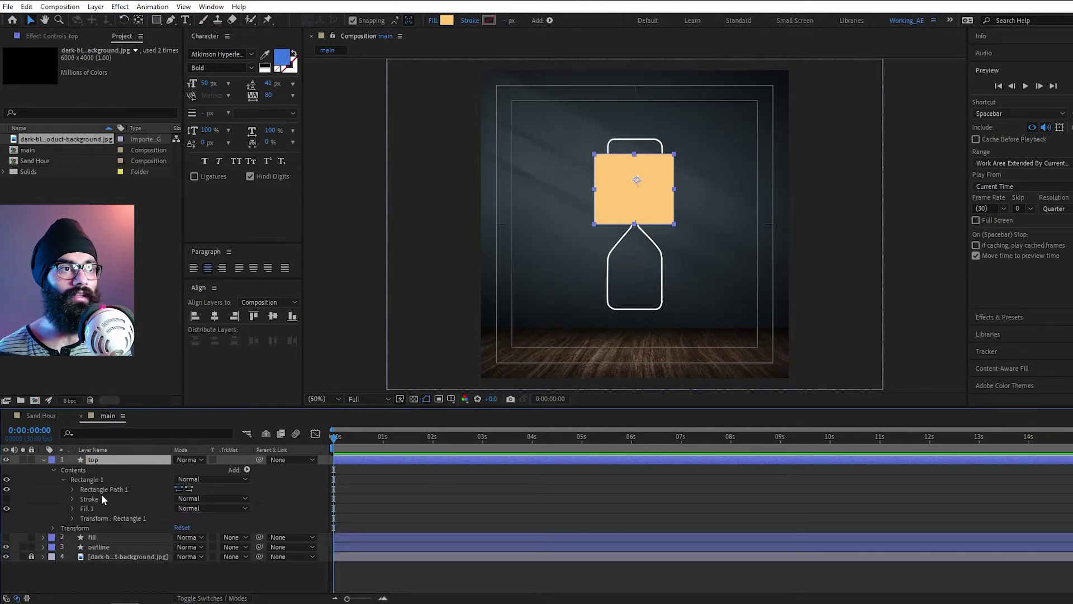
click(103, 498)
key(Delete)
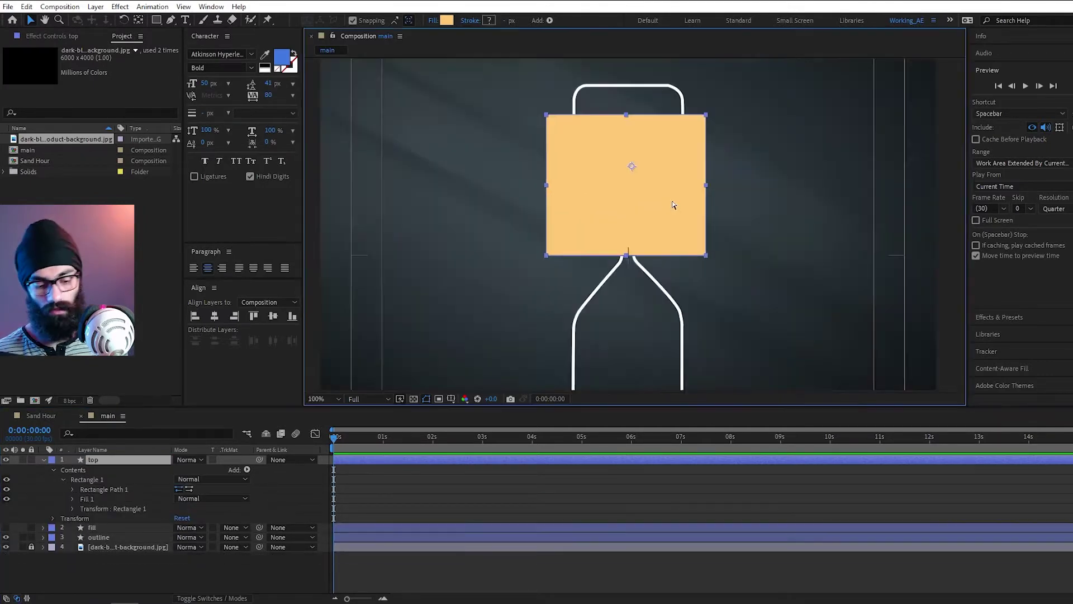
- Use the Pan Behind tool to move Rectangle 1's anchor point to the middle of its upper edge
scroll(641, 192, up, 2)
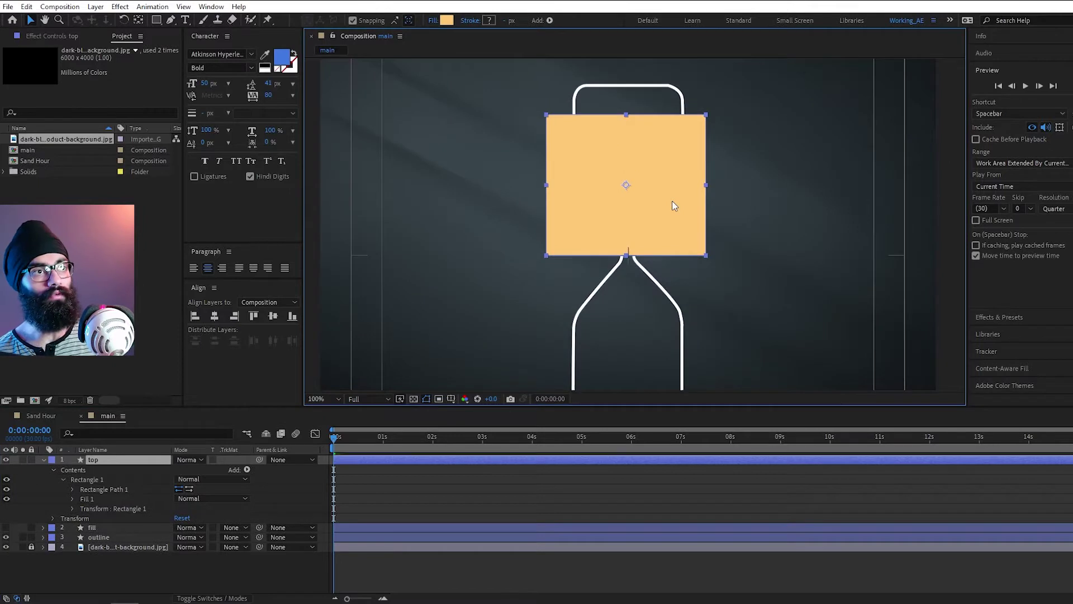
click(127, 509)
click(71, 508)
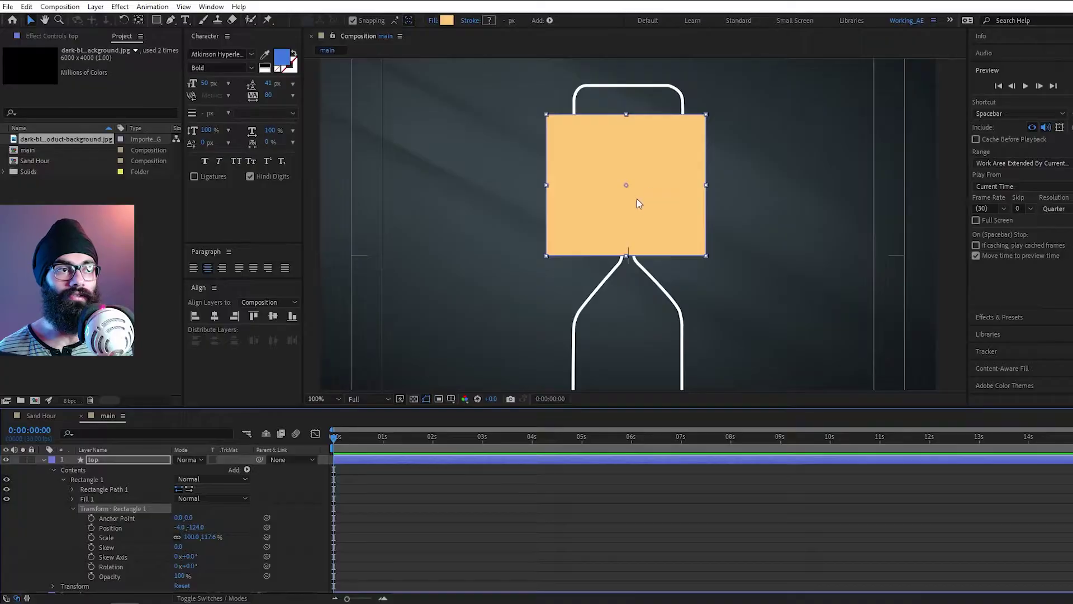
click(114, 490)
click(100, 482)
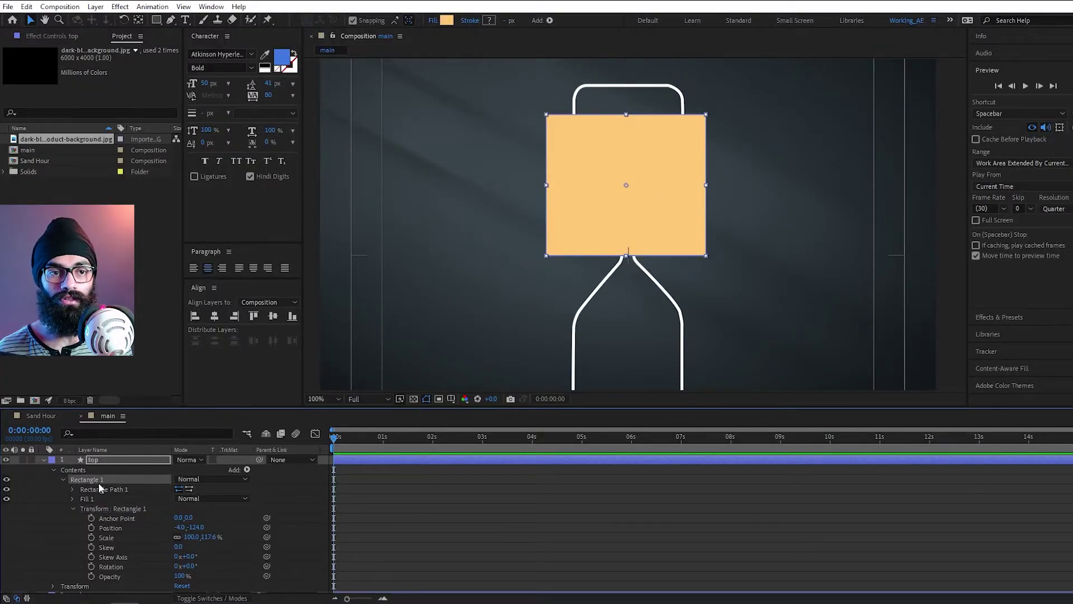
click(134, 509)
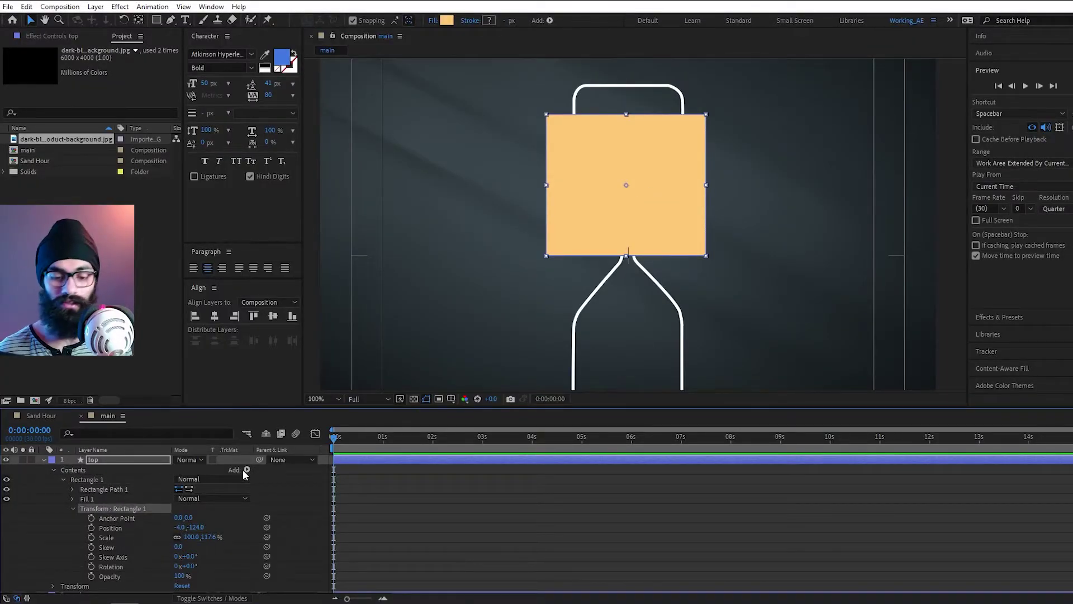
key(y)
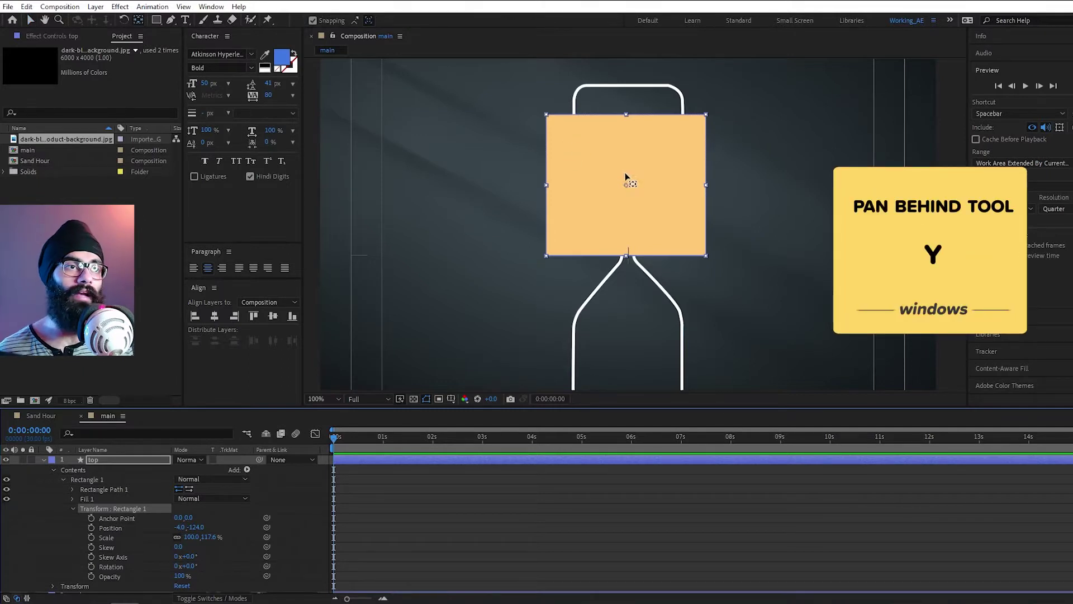
scroll(626, 188, up, 1)
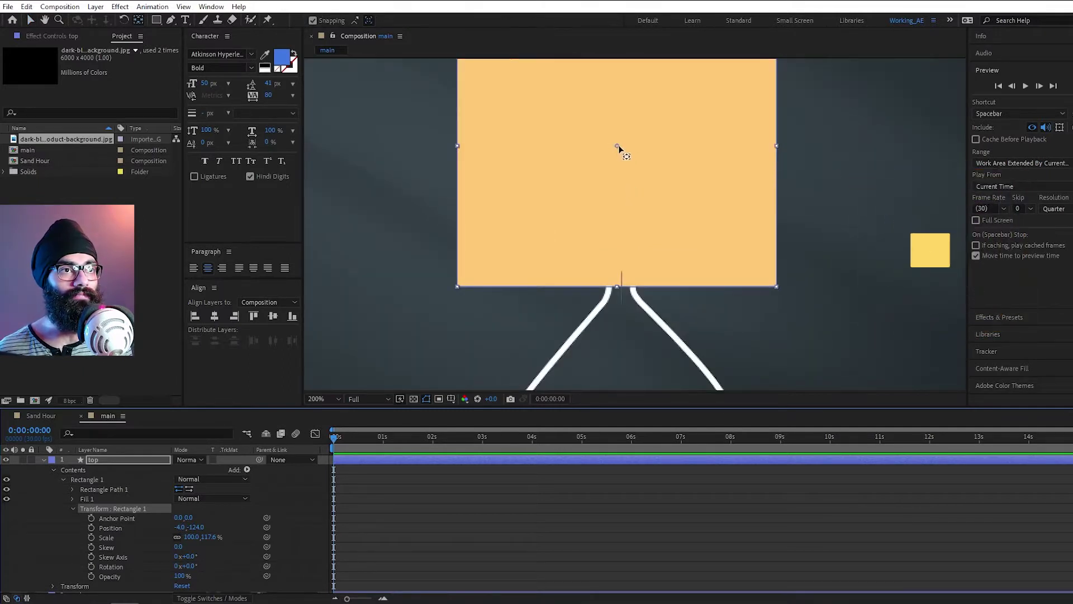
scroll(618, 145, down, 1)
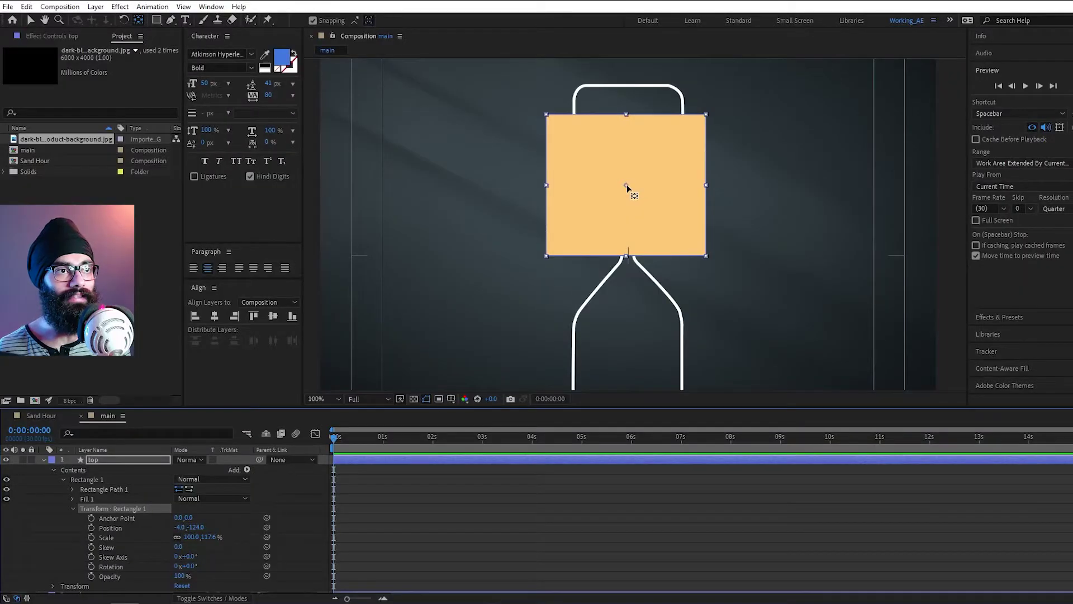
click(627, 185)
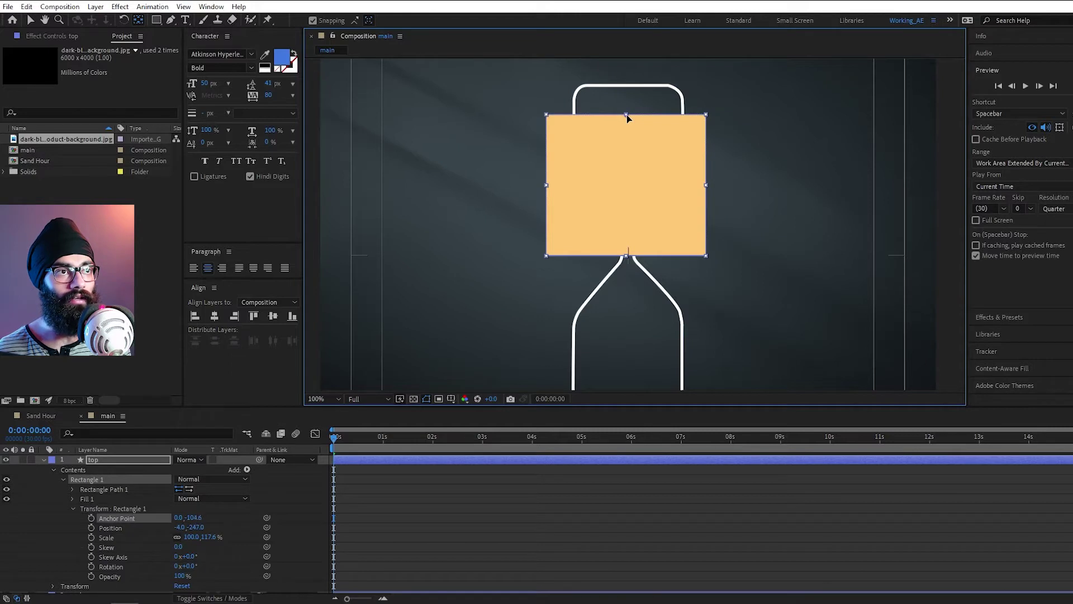
- Unlink Rectangle 1's scale dimensions and keyframe its full-height scale at 0:00:00:10 and 0:00:01:10
click(178, 537)
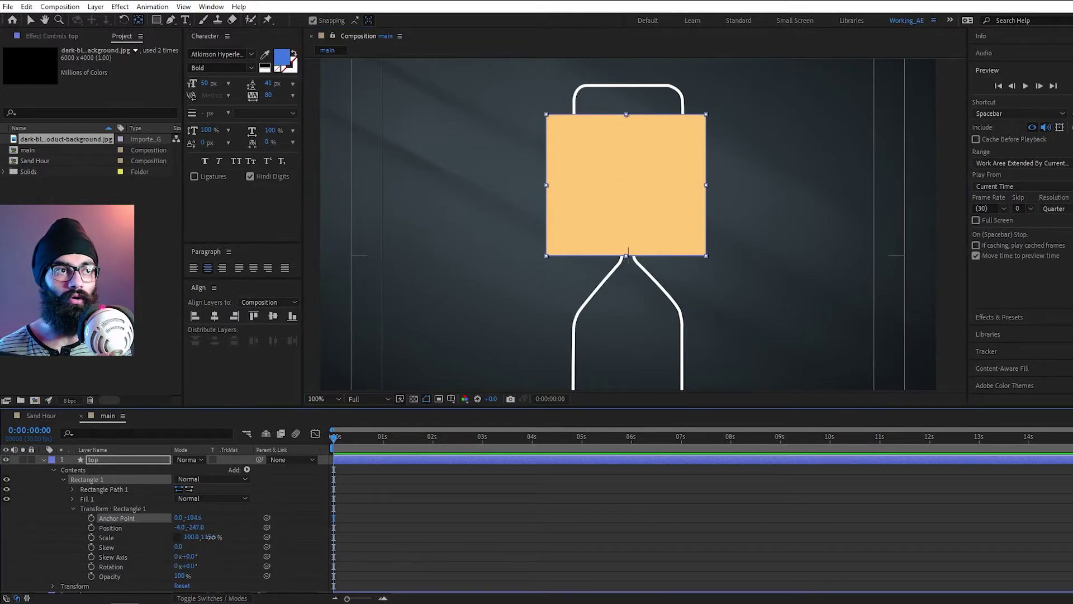
drag(207, 537, 273, 540)
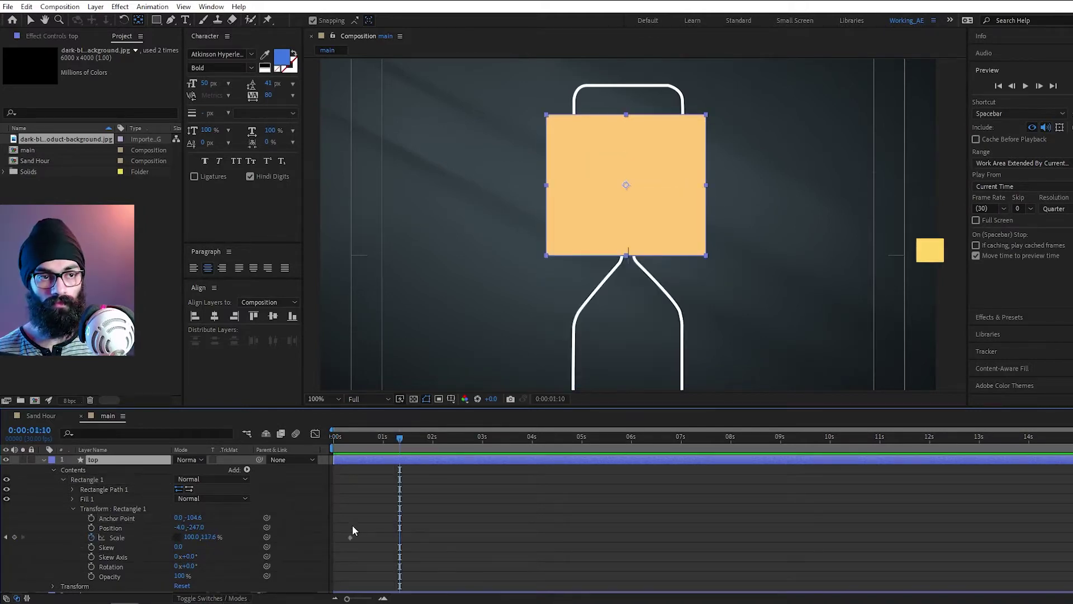
key(shift+Page_Up)
key(shift+Page_Up)
key(shift+Page_Up)
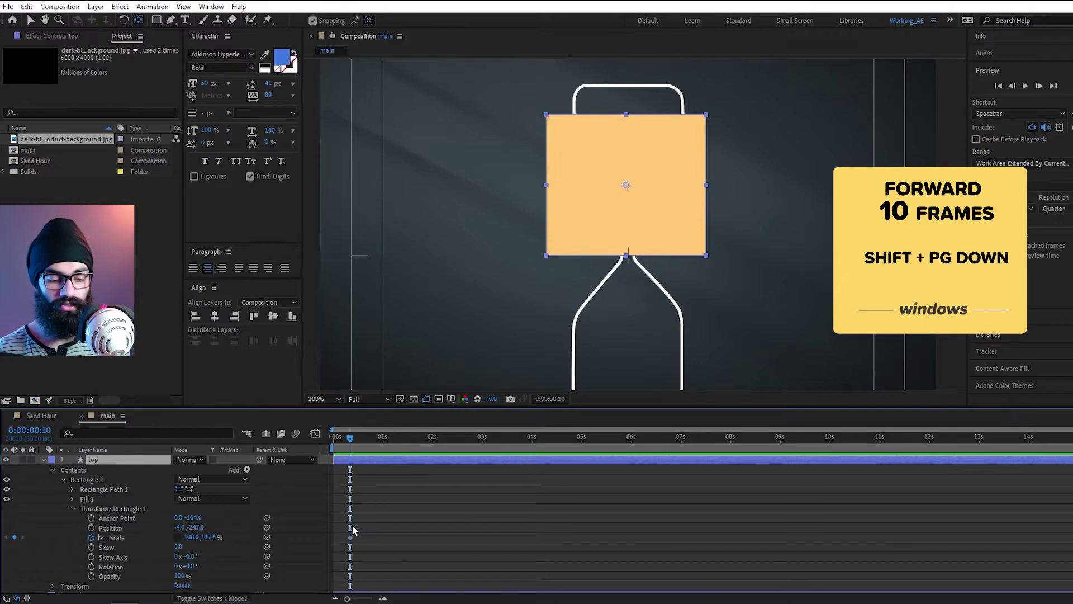
key(shift+Page_Down)
key(shift+Page_Down)
key(shift+Page_Down)
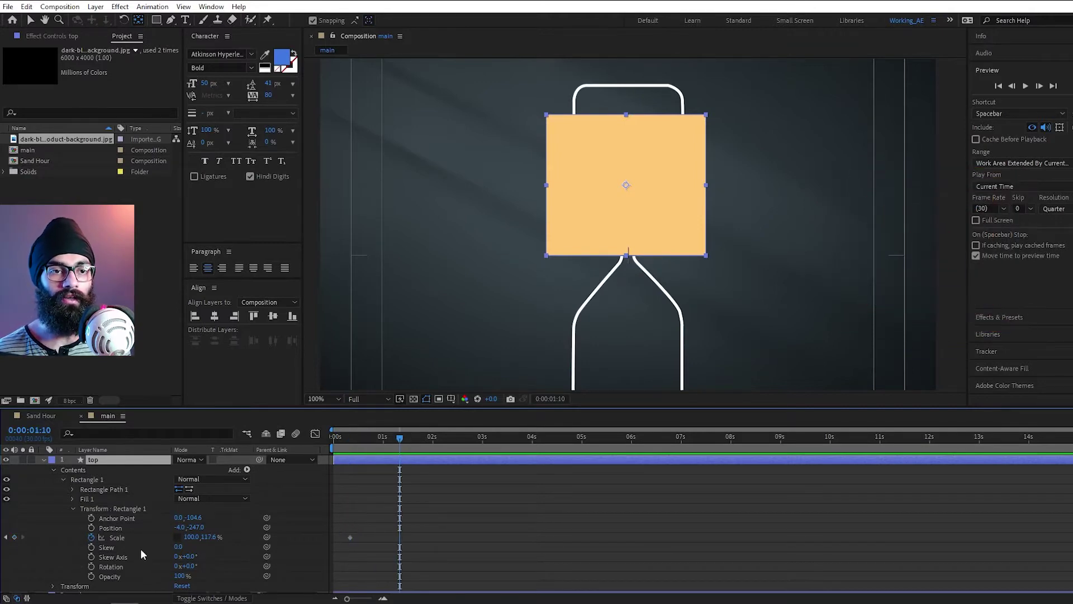
click(15, 536)
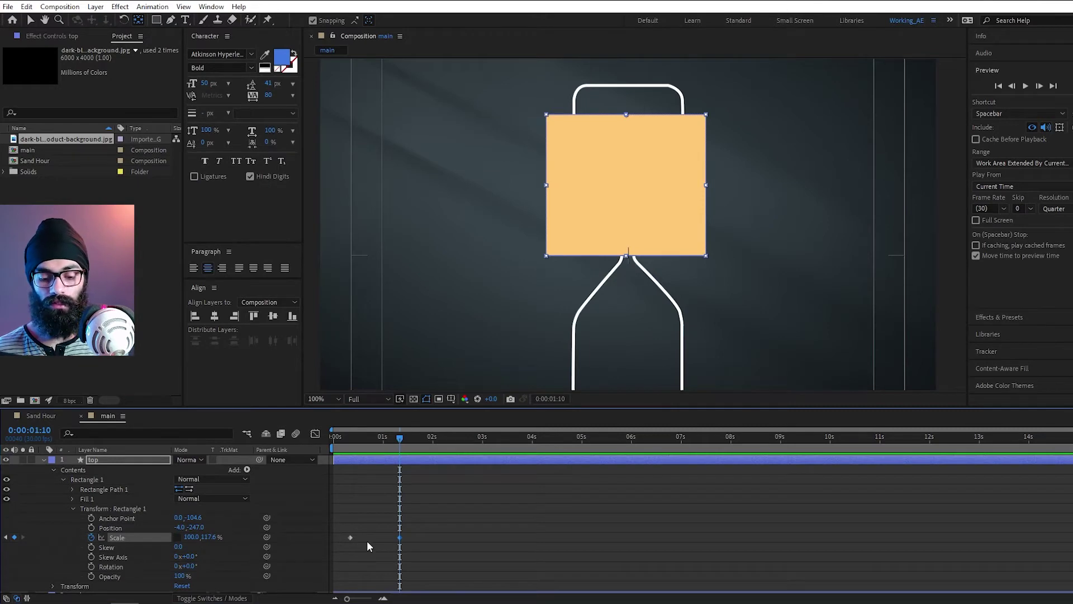
- Set Rectangle 1's vertical scale to 0% at the 0:00:00:10 keyframe and preview the growth
key(shift+Page_Up)
key(shift+Page_Up)
key(shift+Page_Up)
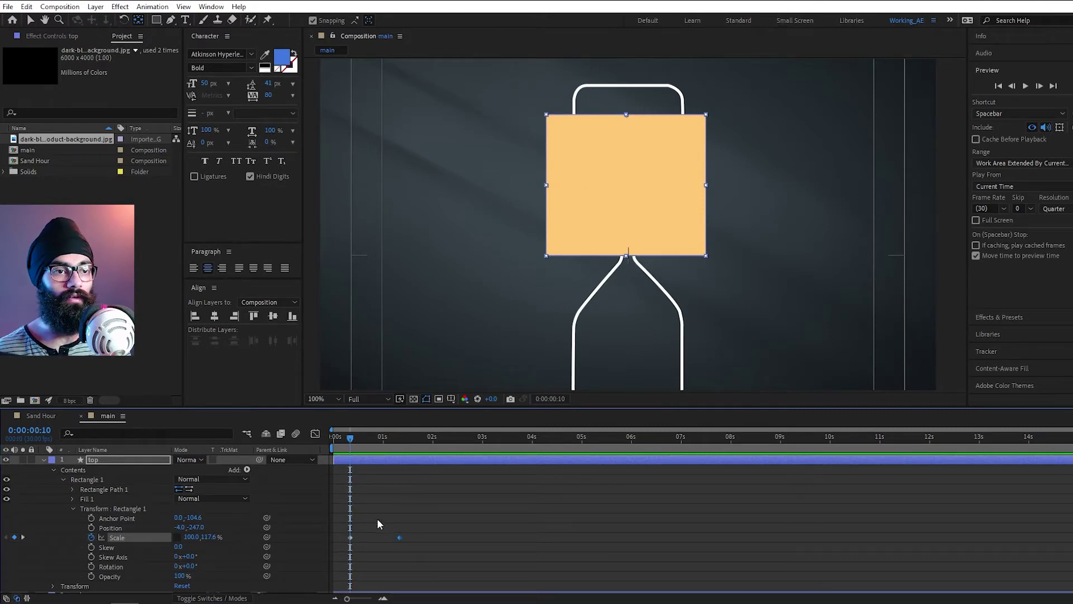
drag(376, 518, 326, 550)
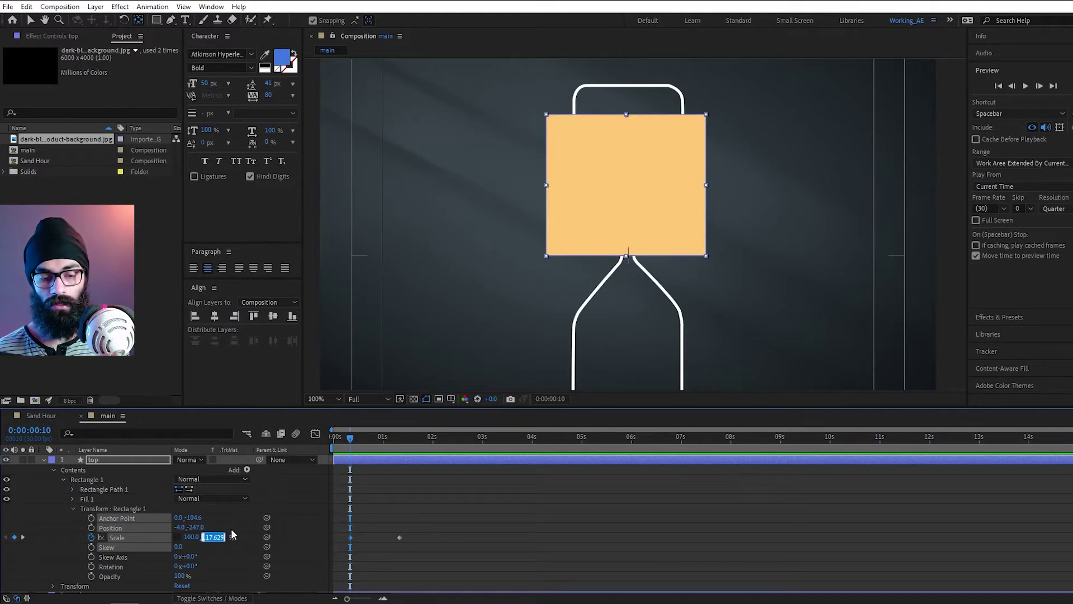
key(Return)
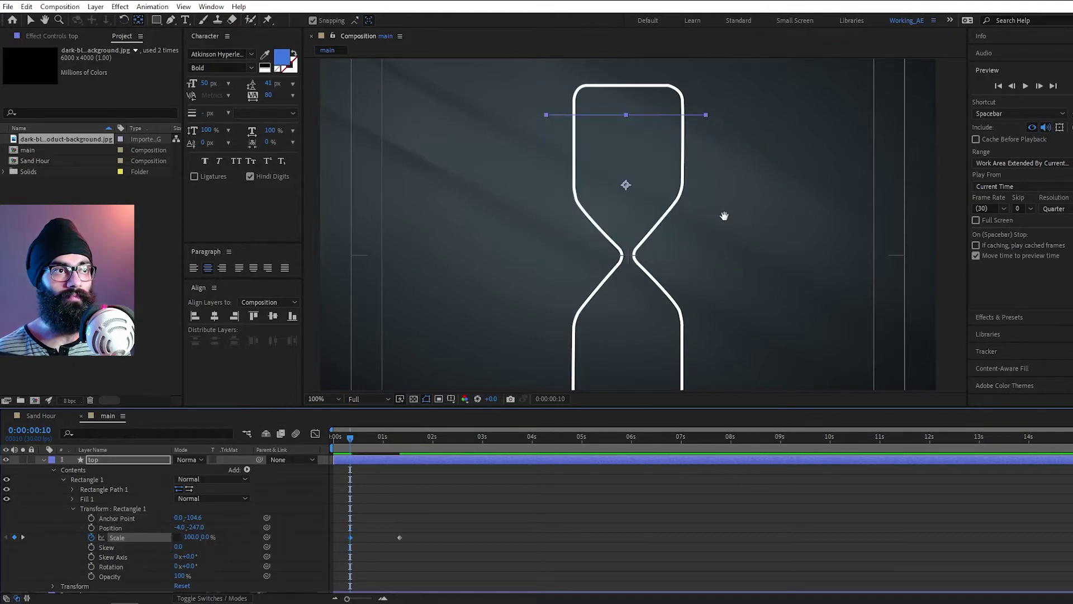
key(space)
key(space)
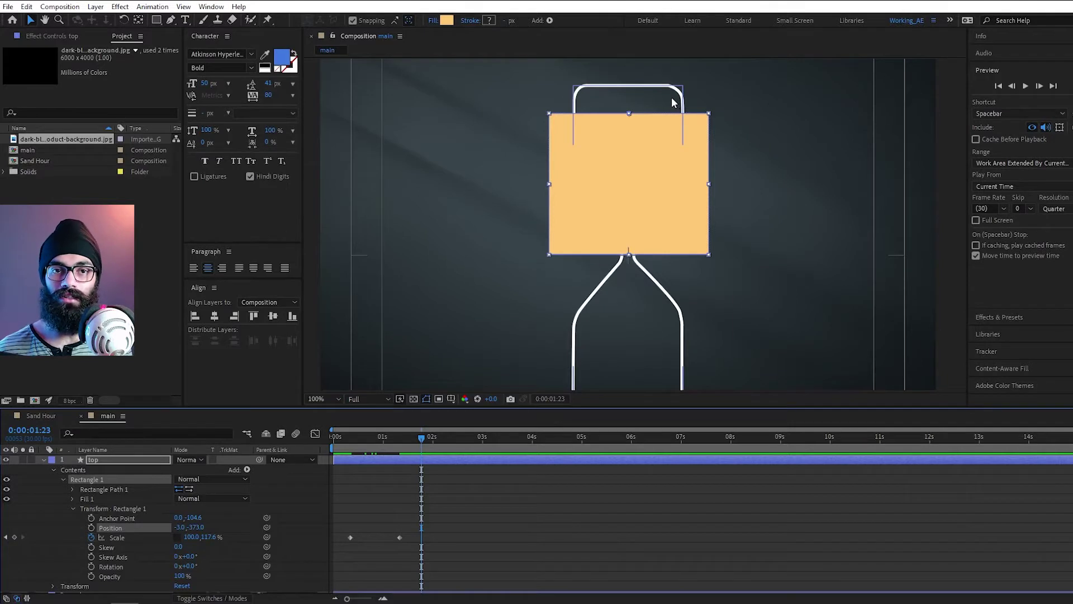
- Collapse the top layer, search the effects for "set matte" and apply Set Matte to that layer
click(44, 459)
click(74, 526)
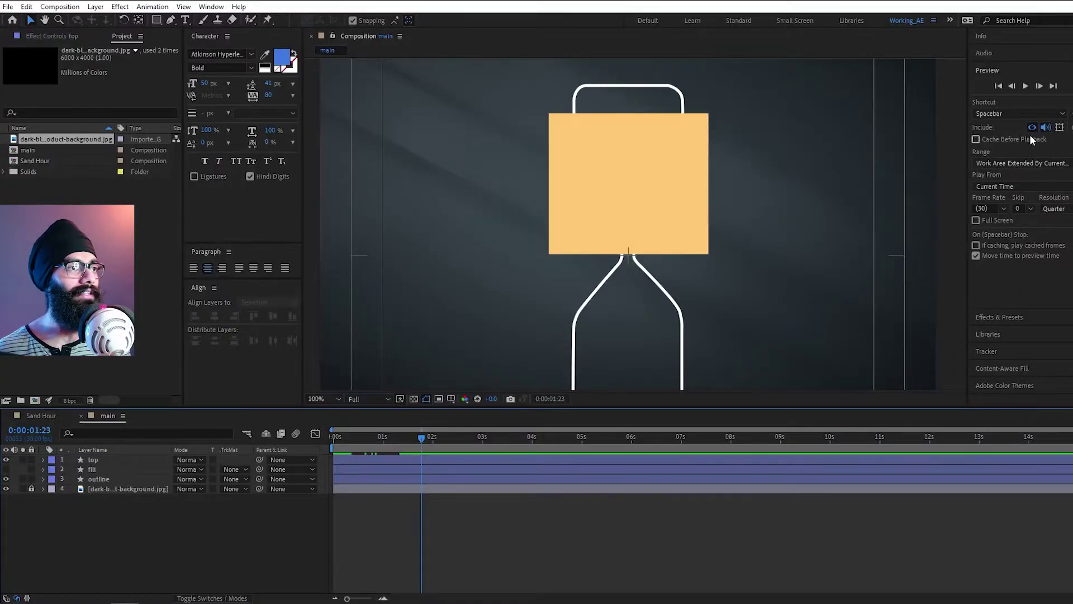
click(999, 317)
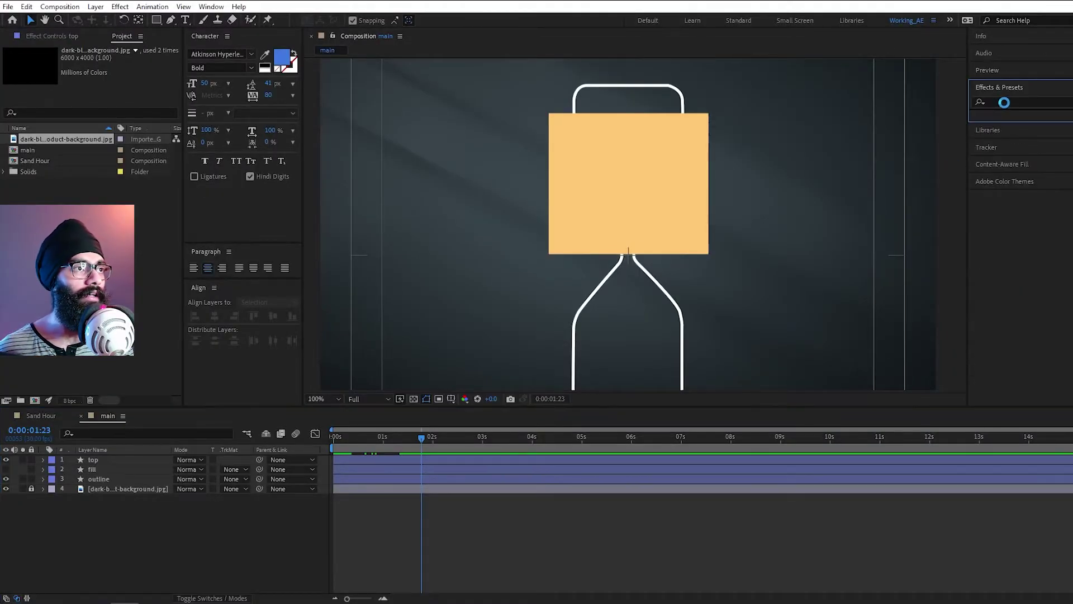
text(set m)
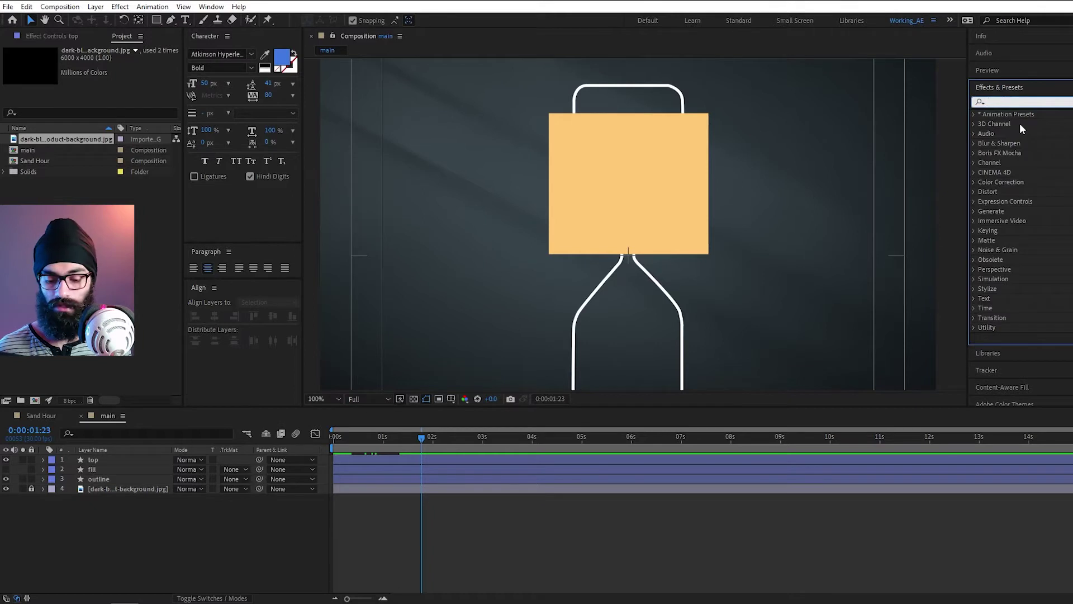
text(atte)
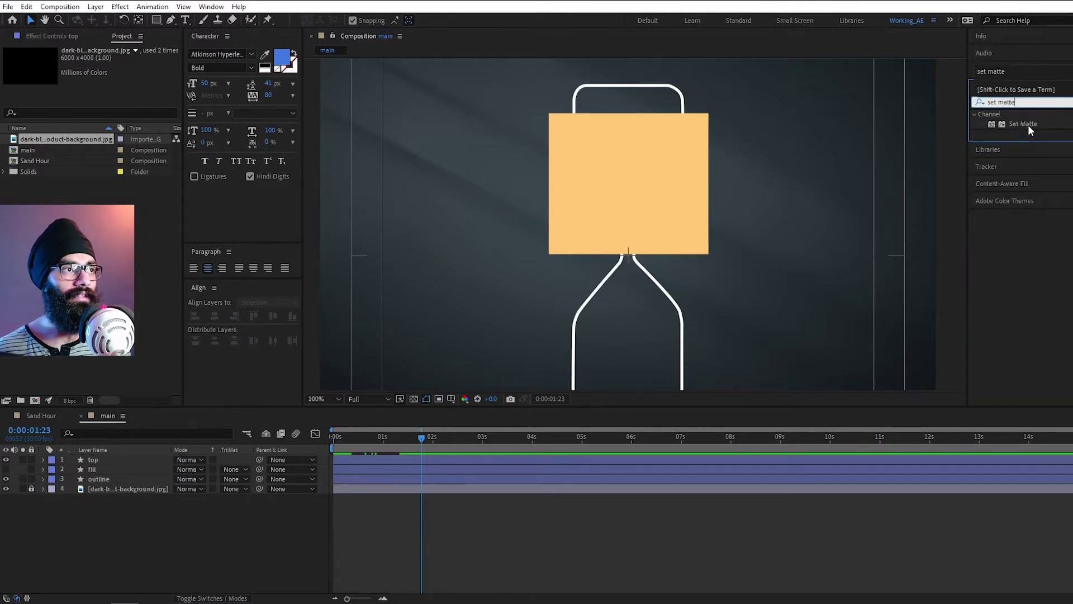
drag(1022, 124, 100, 462)
click(128, 531)
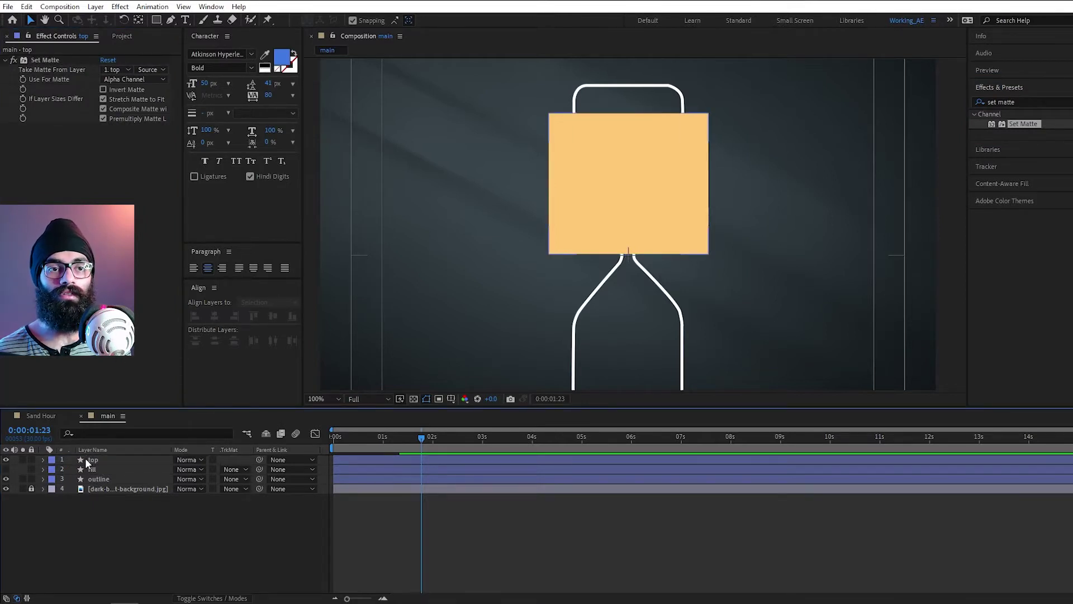
- Make the top layer's Set Matte effect take its matte from the fill layer
click(101, 457)
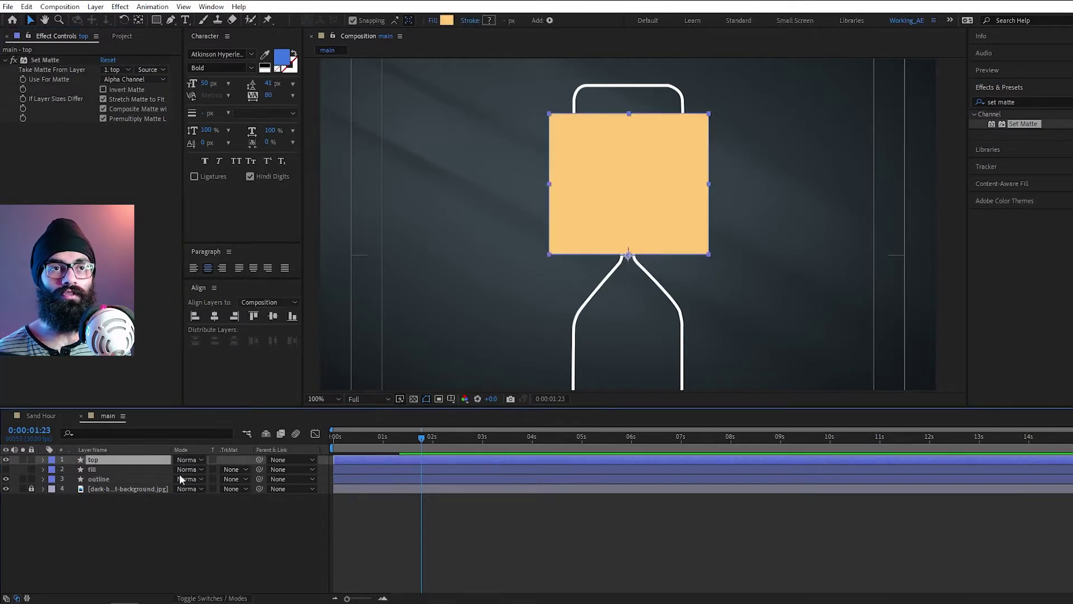
click(109, 70)
click(141, 112)
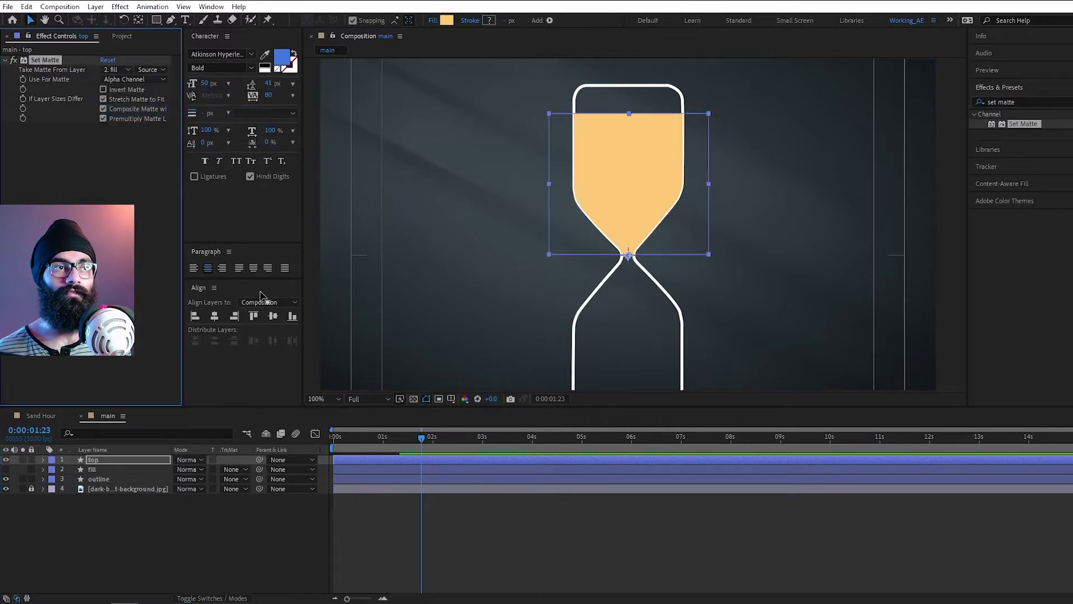
scroll(578, 220, up, 1)
scroll(578, 220, down, 1)
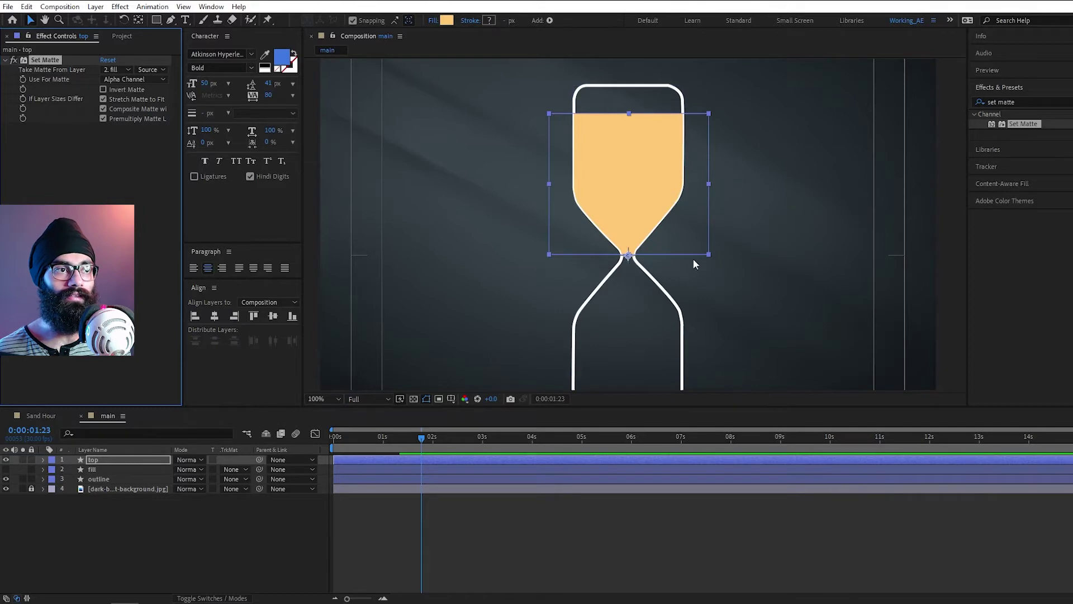
- Narrow the sand rectangle evenly on both sides so its edges meet the inner edges of the hourglass outline
scroll(637, 190, down, 2)
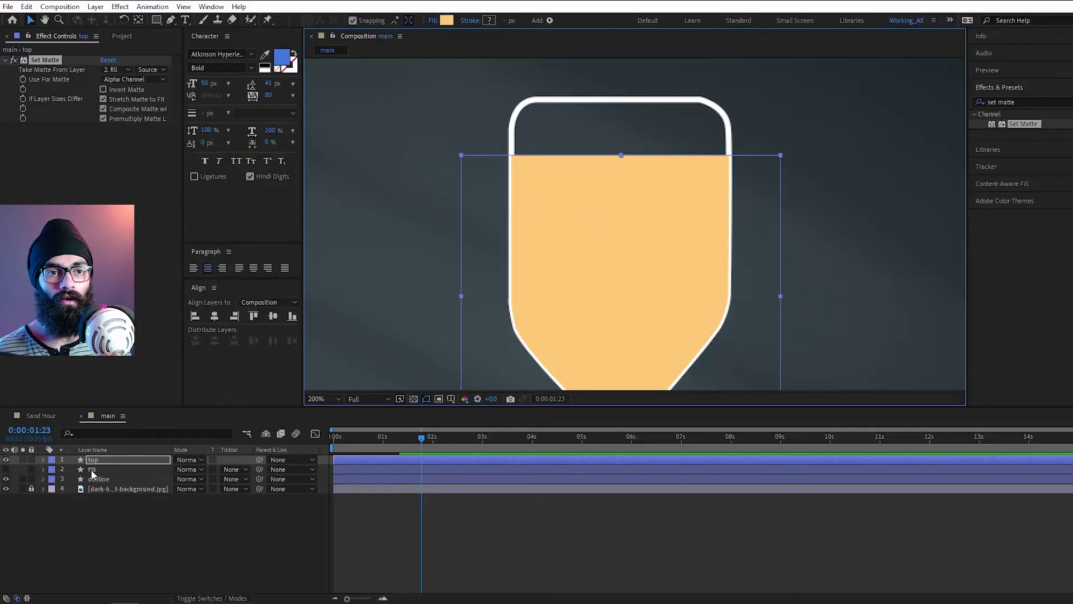
scroll(491, 186, up, 2)
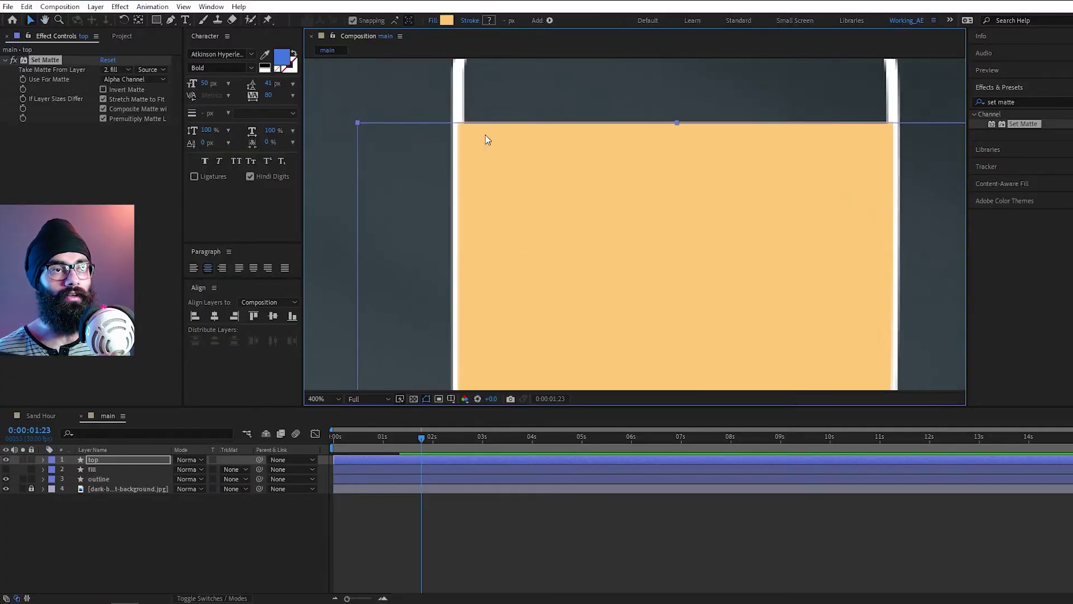
click(108, 469)
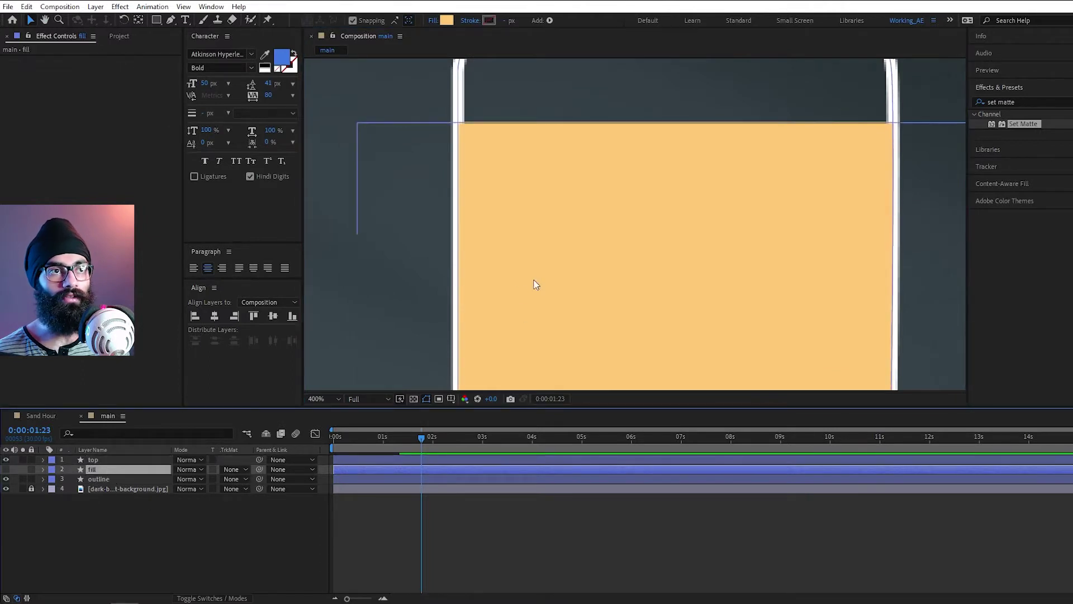
scroll(473, 307, down, 2)
click(682, 178)
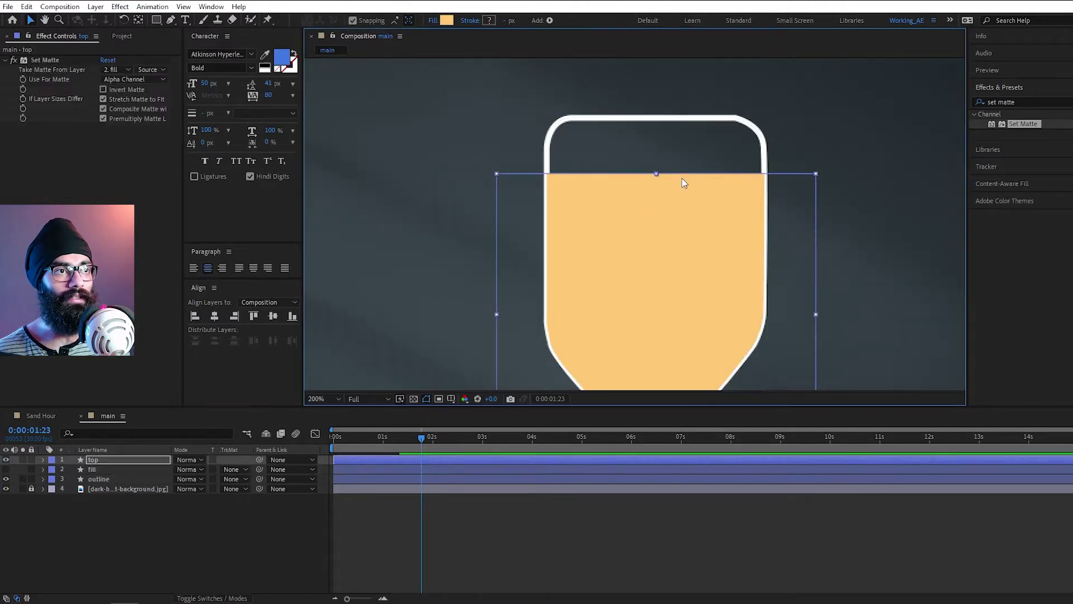
drag(816, 314, 765, 315)
scroll(599, 210, up, 1)
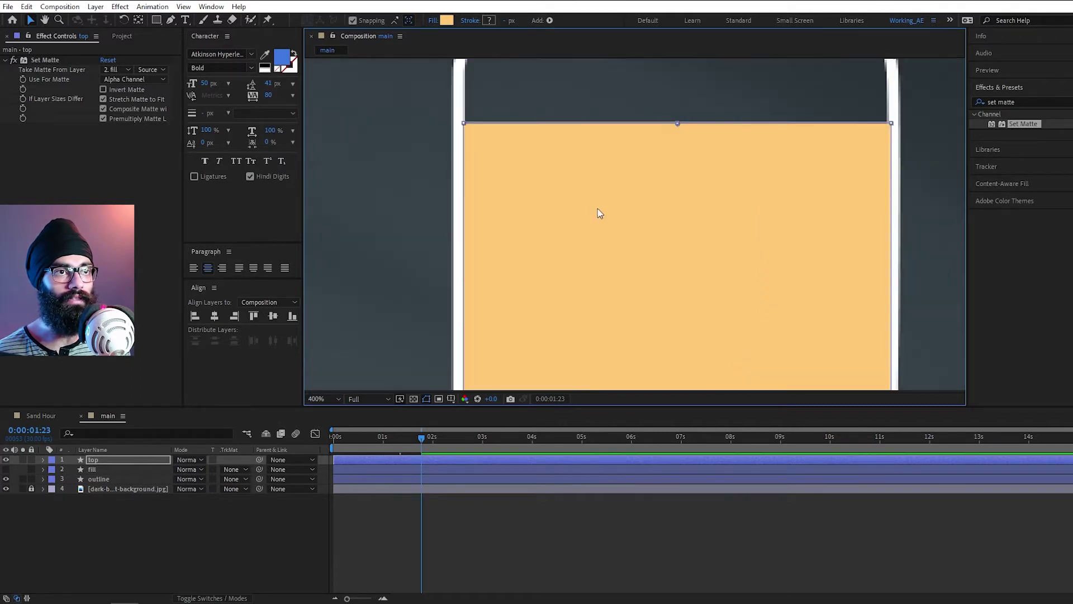
- Duplicate the top layer and rename the copy "bottom"
click(436, 162)
scroll(634, 171, down, 3)
click(129, 536)
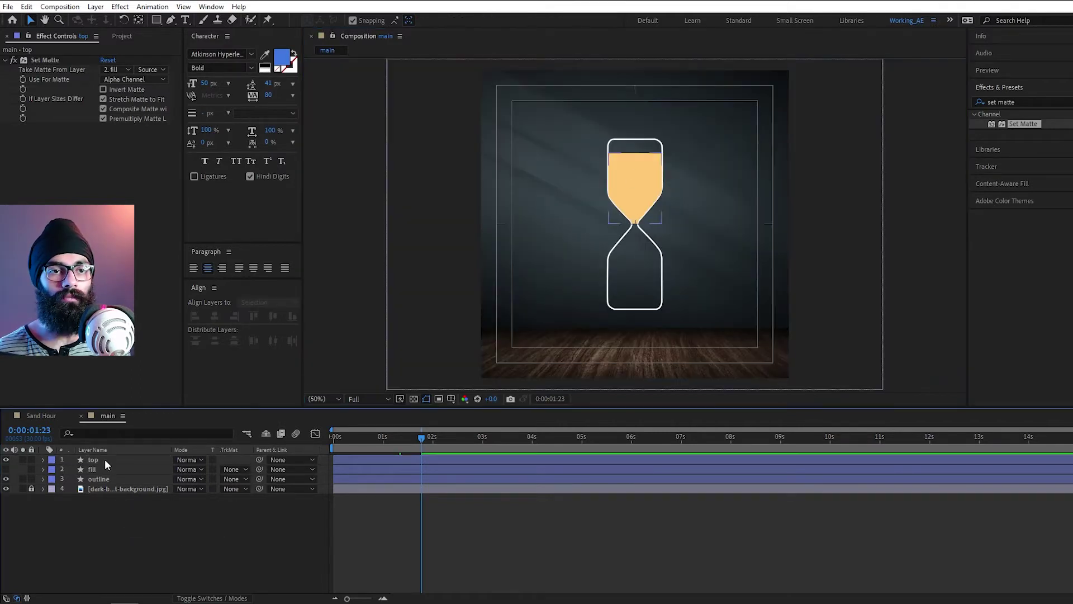
click(100, 459)
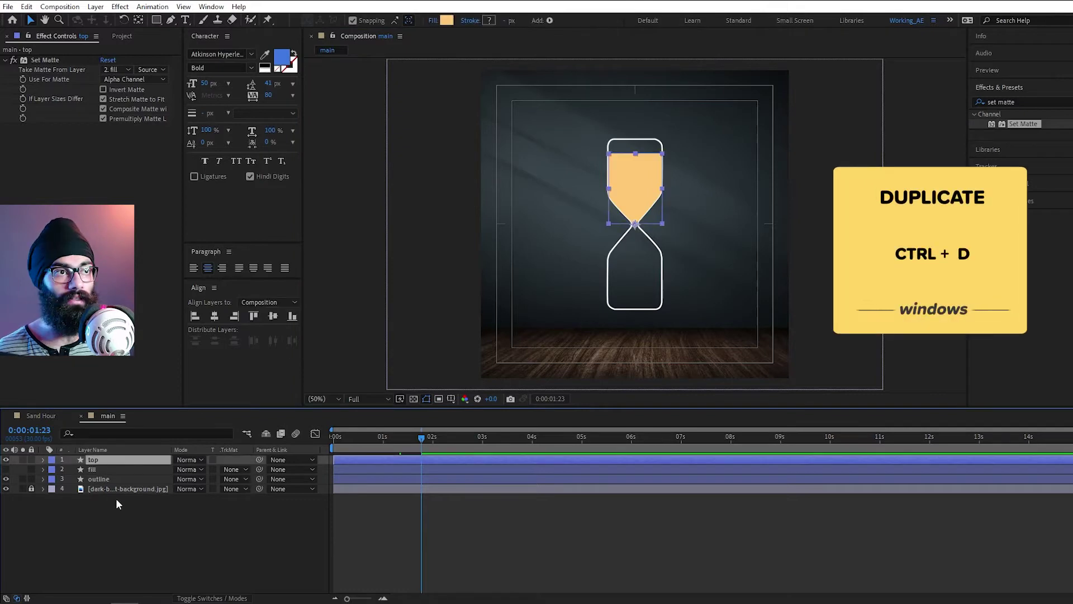
key(ctrl+d)
key(Return)
text(bottom)
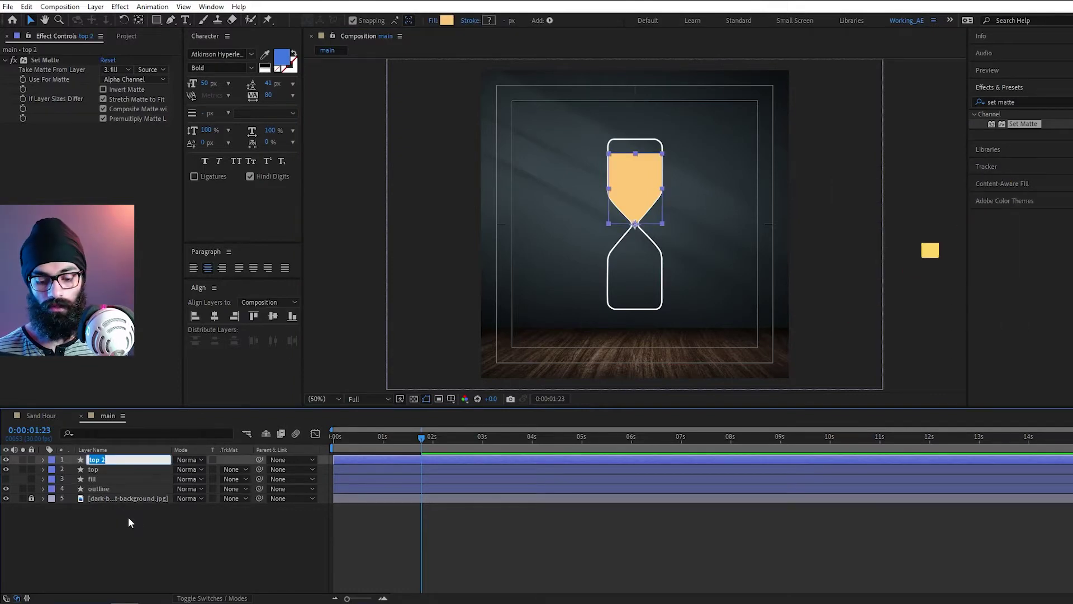
key(Return)
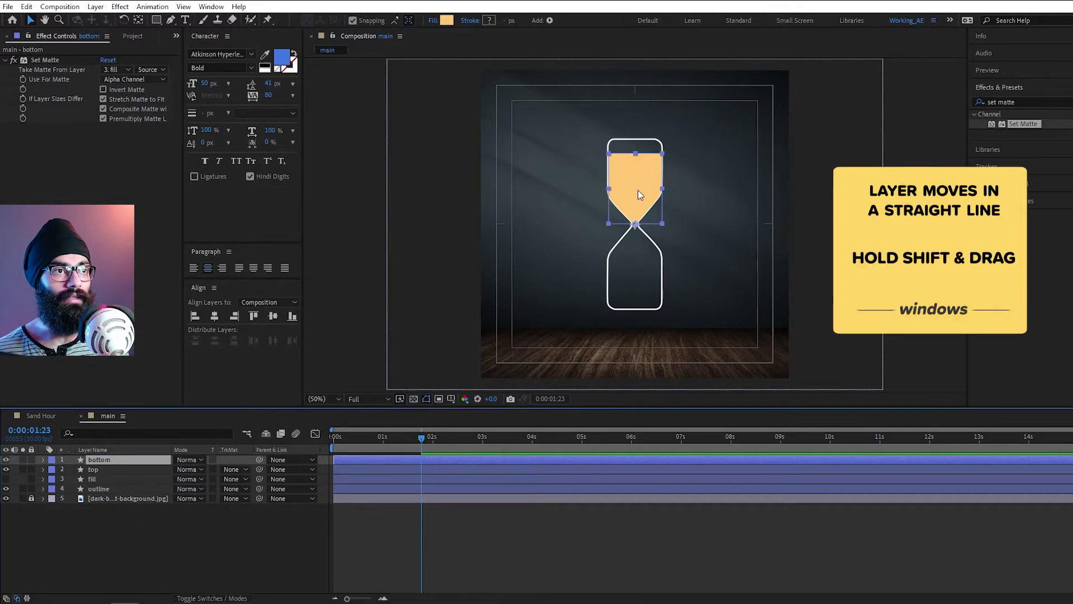
- Move the bottom layer's rectangle straight down into the lower bulb and slightly lower the upper edges of both sand shapes
drag(638, 190, 636, 283)
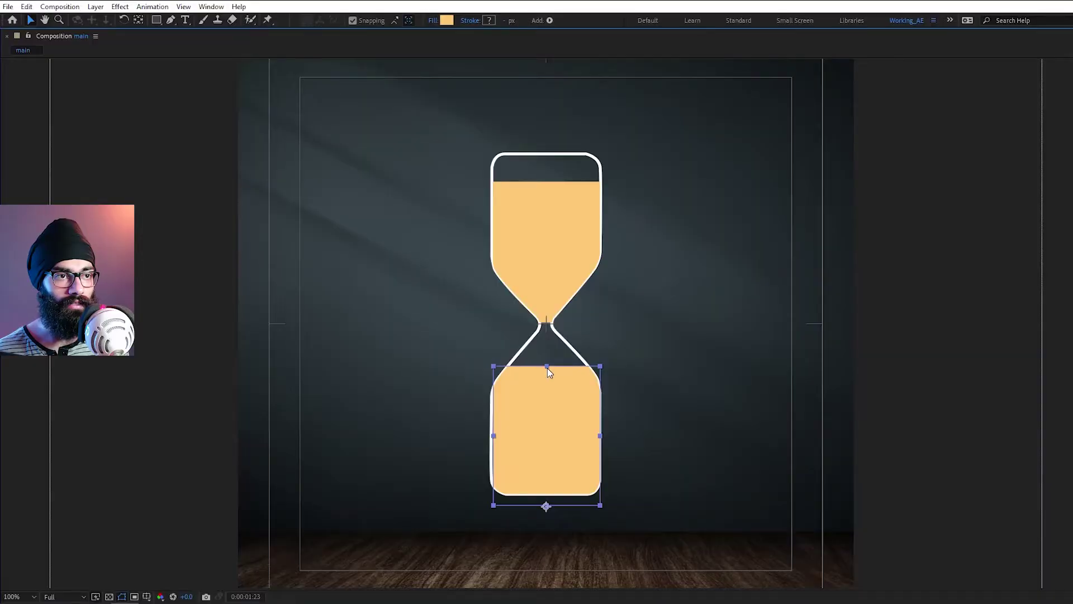
drag(548, 369, 546, 373)
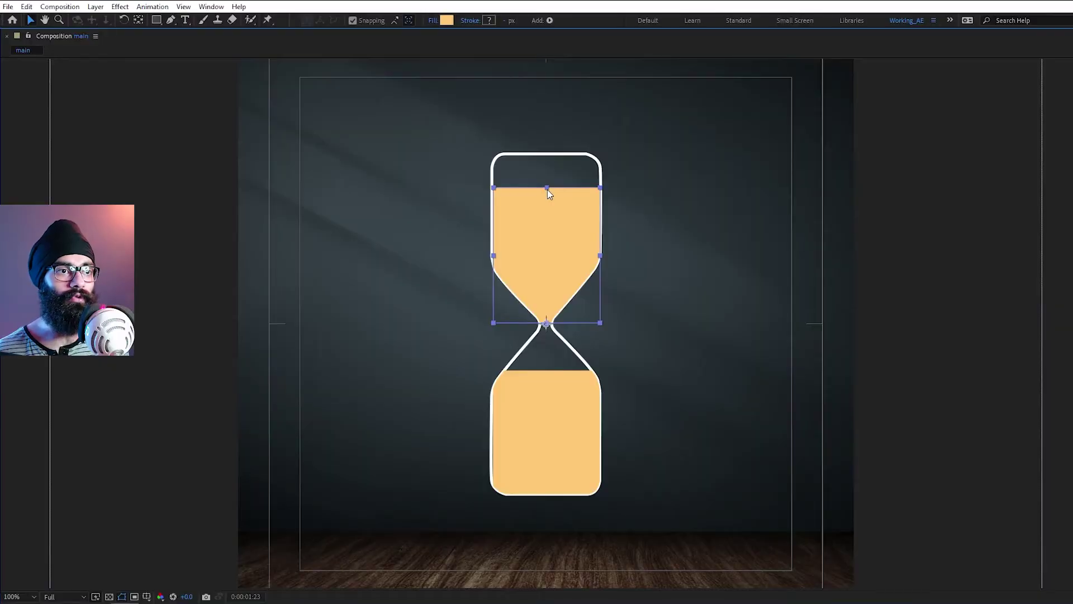
drag(548, 189, 547, 189)
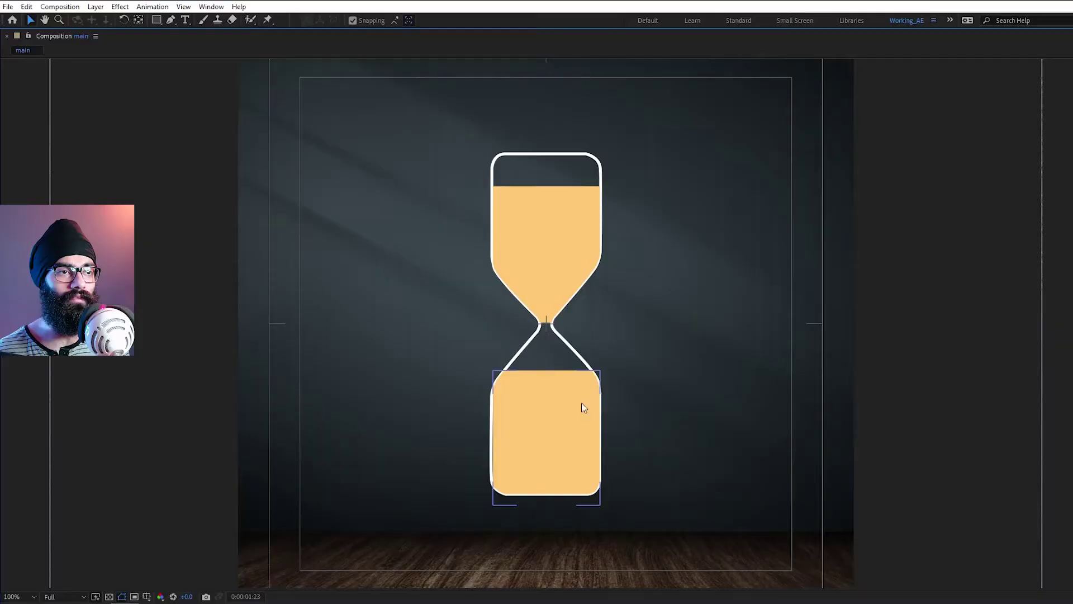
click(727, 528)
click(581, 286)
click(640, 336)
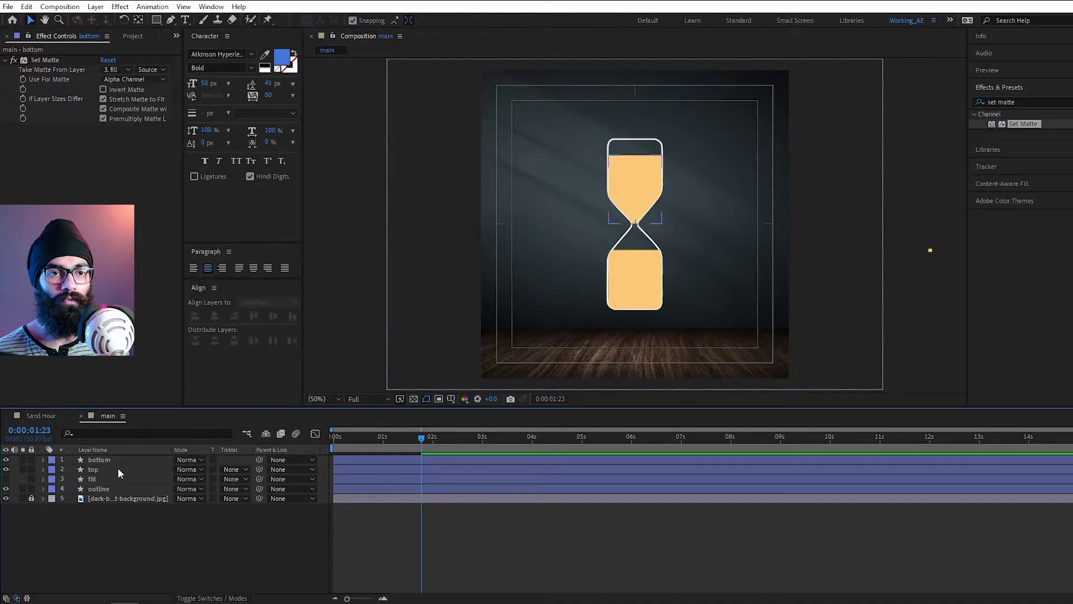
- Reveal the keyframes of both sand layers and replace the Scale keyframes at 0:00:01:10 with the latest ones
click(122, 464)
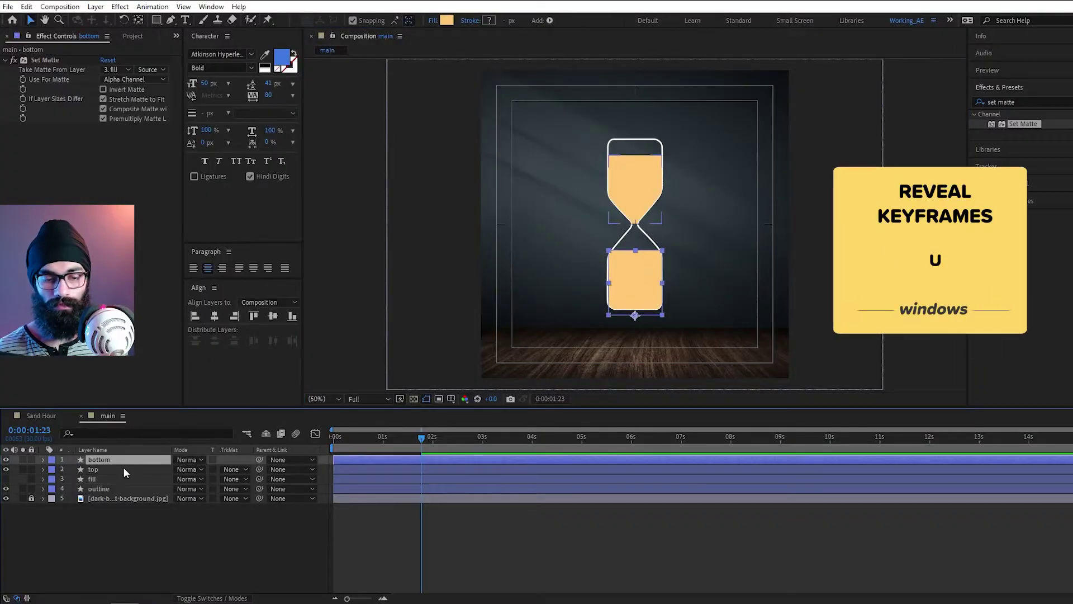
key(u)
drag(414, 435, 400, 436)
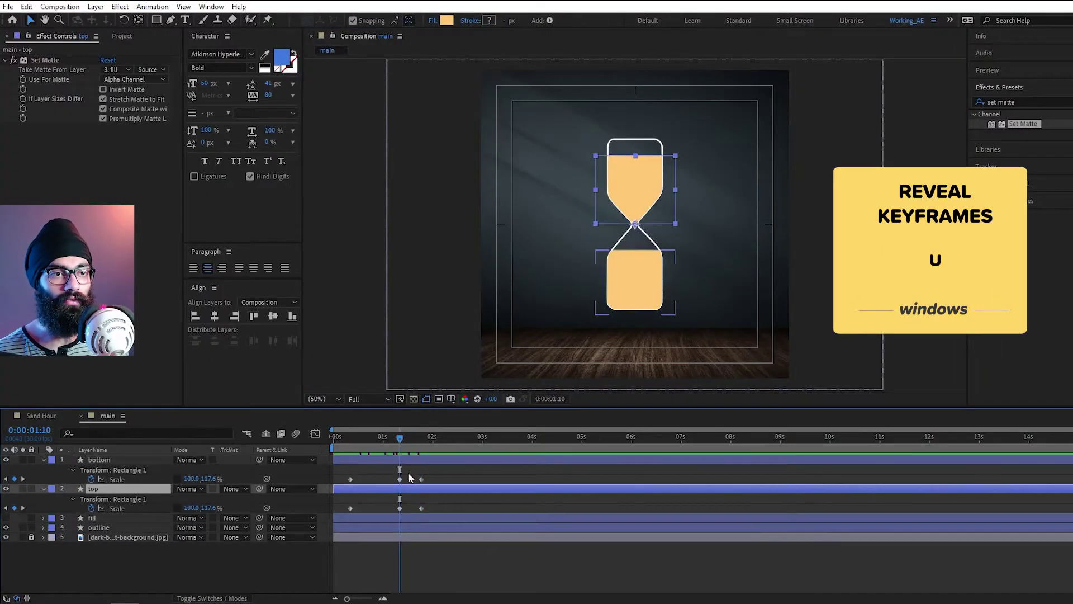
drag(407, 473, 406, 509)
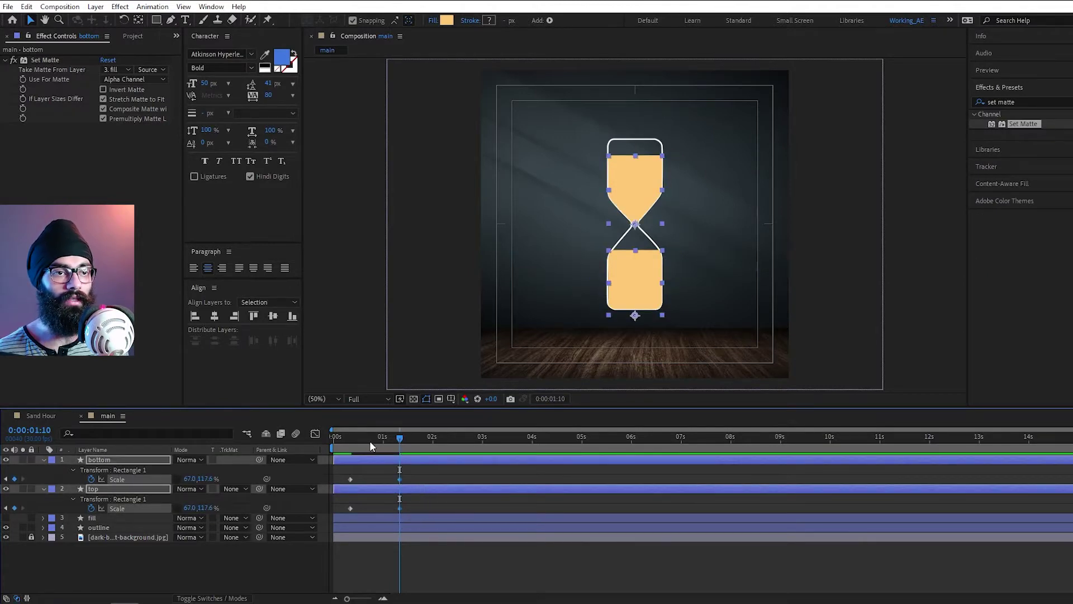
- Preview the sand growth and shift the bottom layer's Scale keyframes to start at 0:00:01:21
drag(370, 440, 398, 457)
key(space)
drag(419, 504, 344, 511)
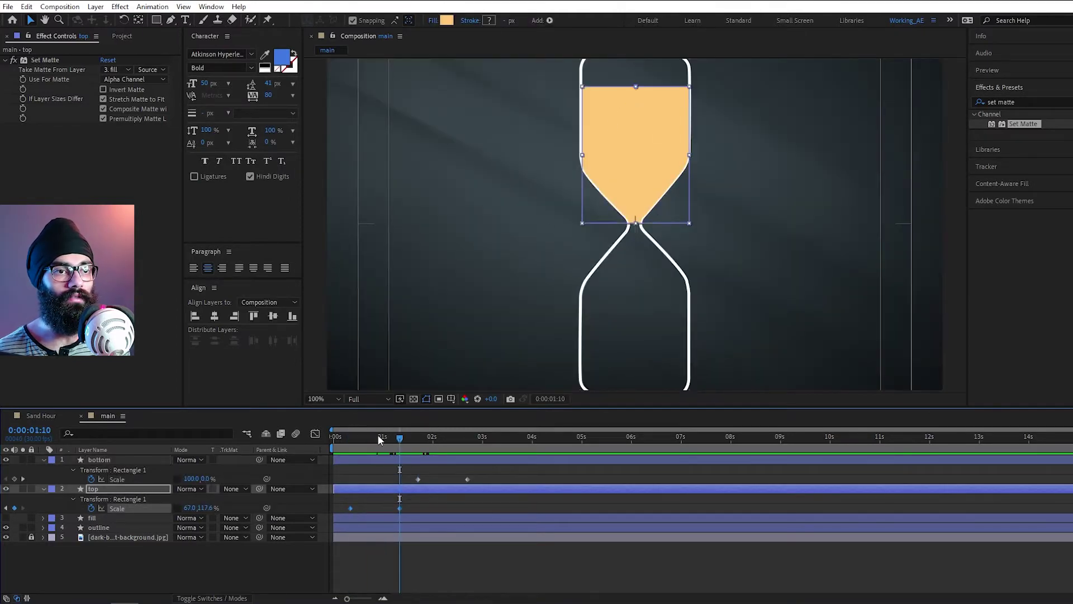
- Narrow the top layer's flattened rectangle to the hourglass width at the 0:00:00:10 keyframe
click(351, 439)
scroll(589, 97, up, 1)
drag(594, 123, 579, 308)
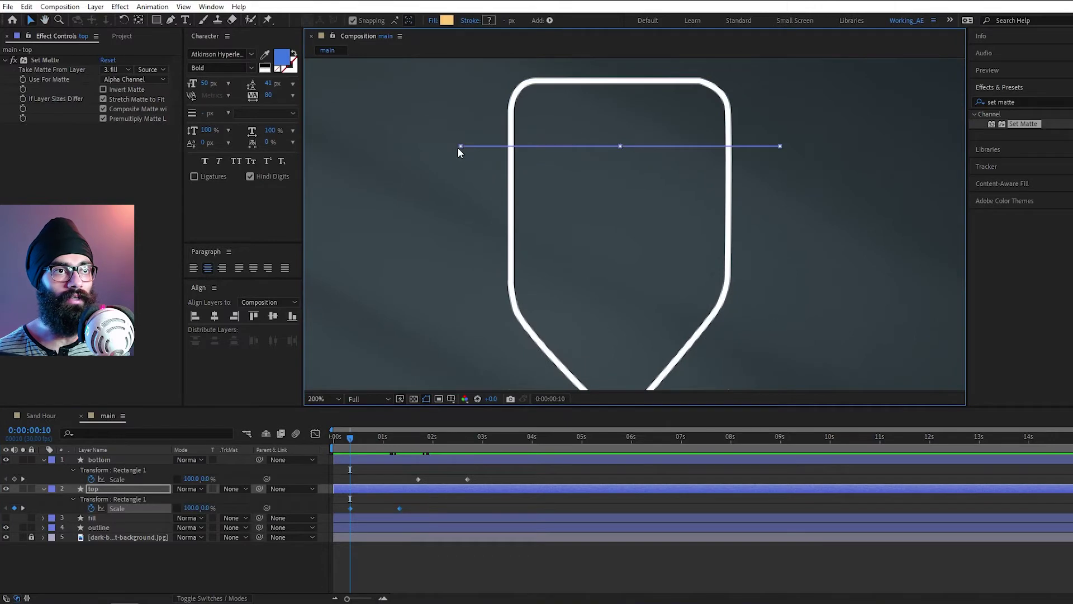
mouse_move(460, 147)
mouse_down()
mouse_move(354, 180)
mouse_move(472, 156)
mouse_up()
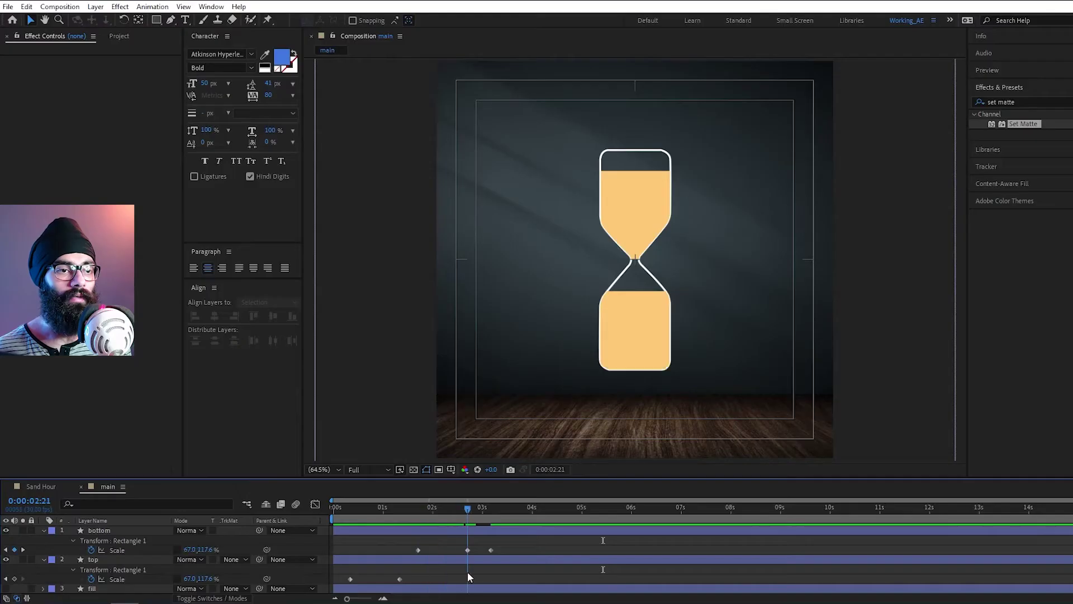
- Scrub through the bottom layer's animation and remove all keyframes from its rectangle's Scale
drag(468, 571, 491, 569)
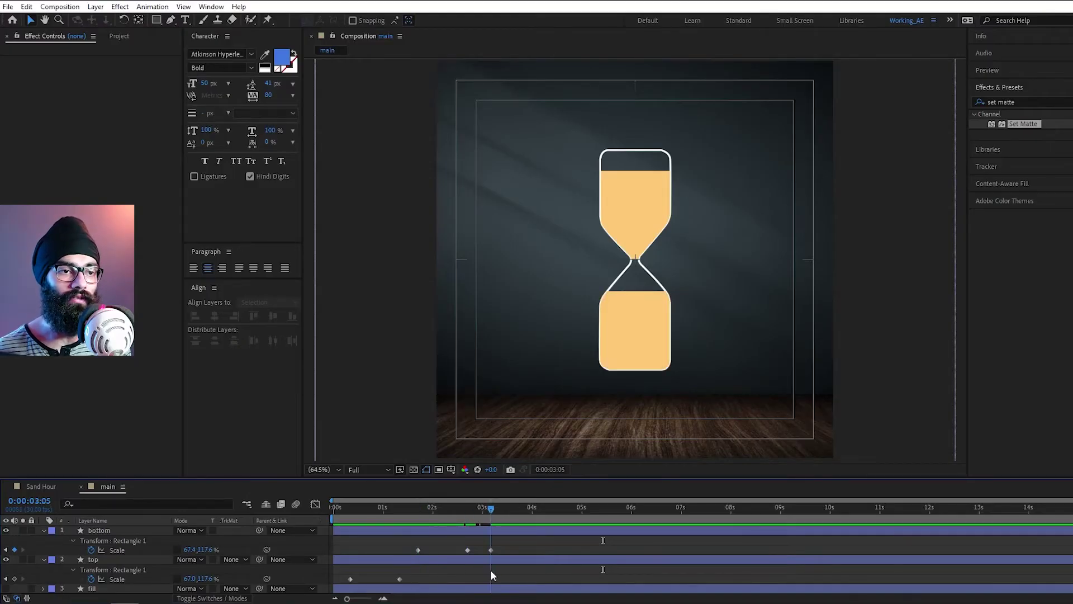
mouse_move(435, 520)
mouse_down()
mouse_move(470, 522)
mouse_move(424, 530)
mouse_move(391, 553)
mouse_up()
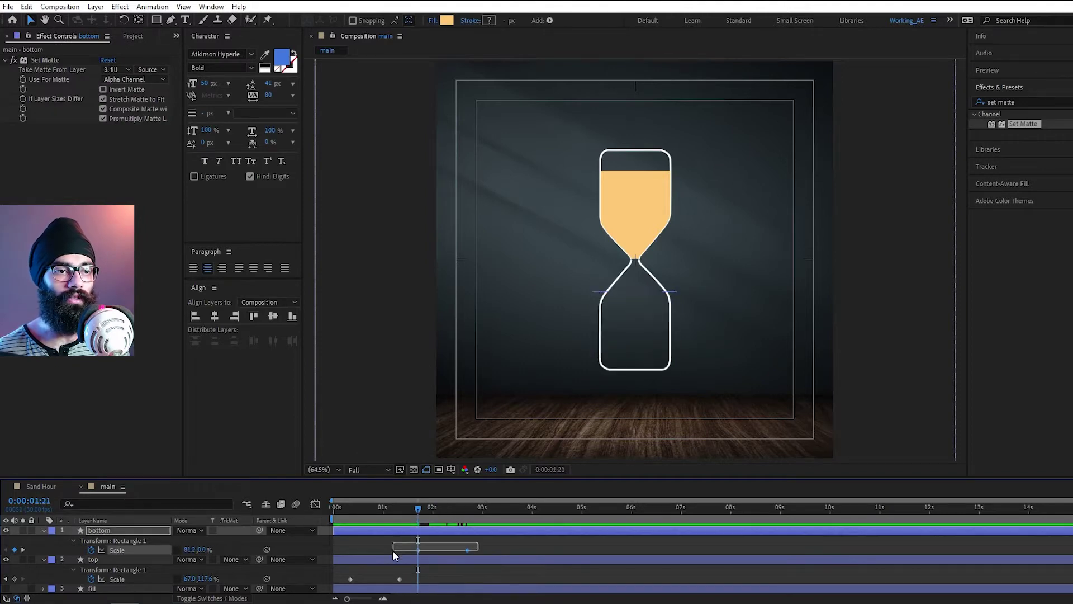
key(k)
click(91, 549)
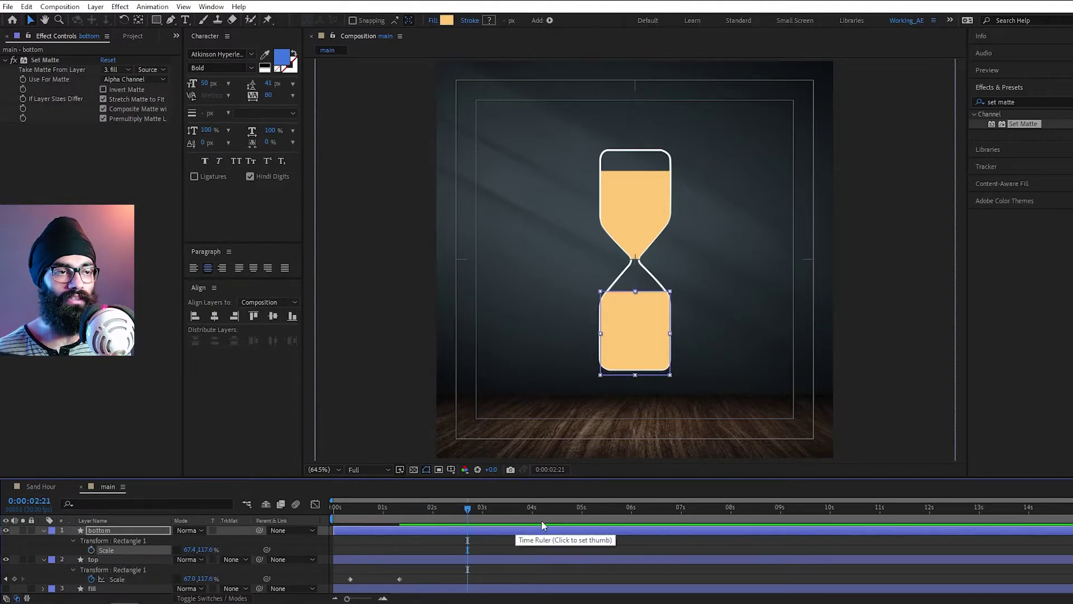
- Try to move the bottom rectangle's anchor point to the base of the lower bulb and stretch the shape to fit
scroll(660, 358, up, 2)
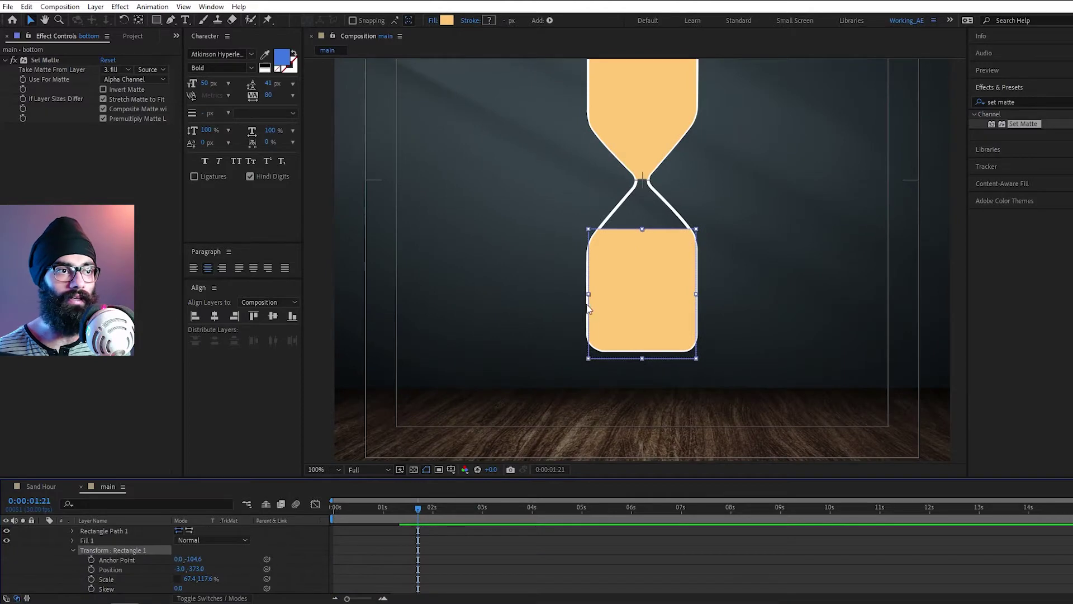
key(period)
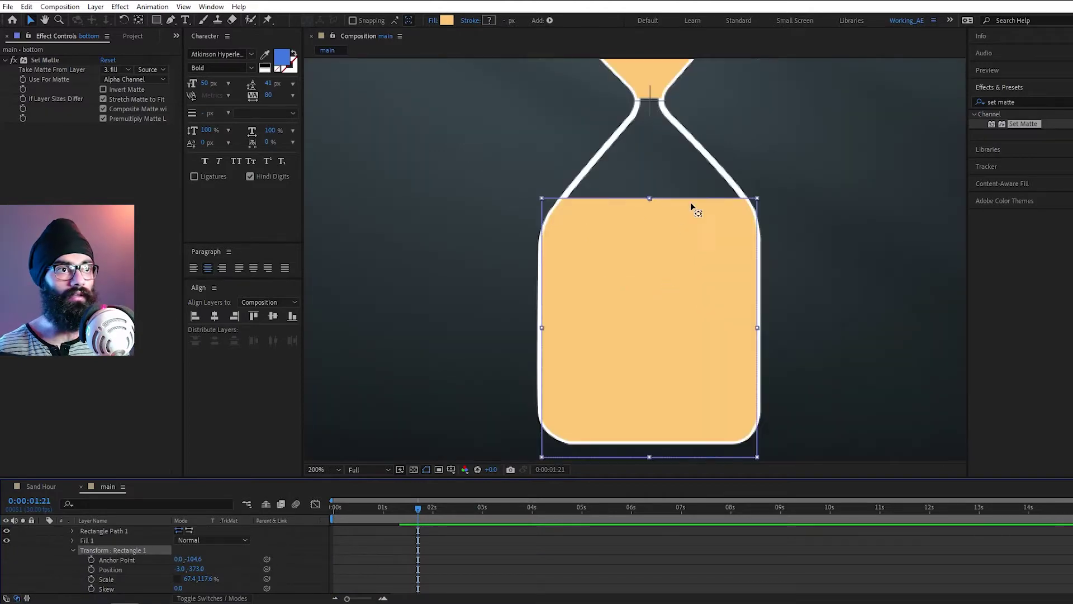
drag(649, 198, 647, 239)
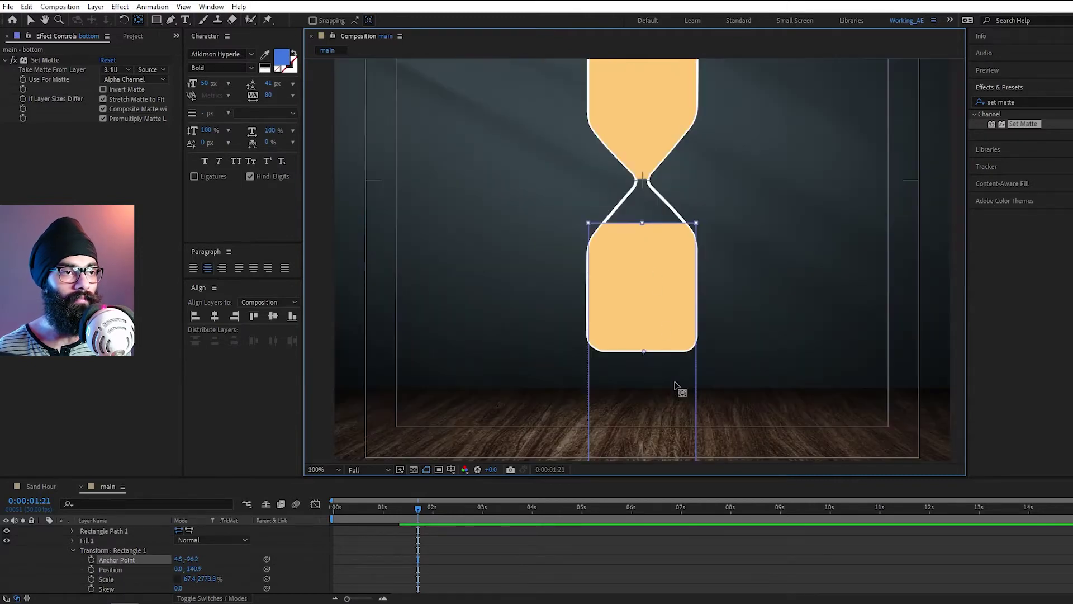
scroll(679, 386, down, 5)
scroll(493, 329, down, 2)
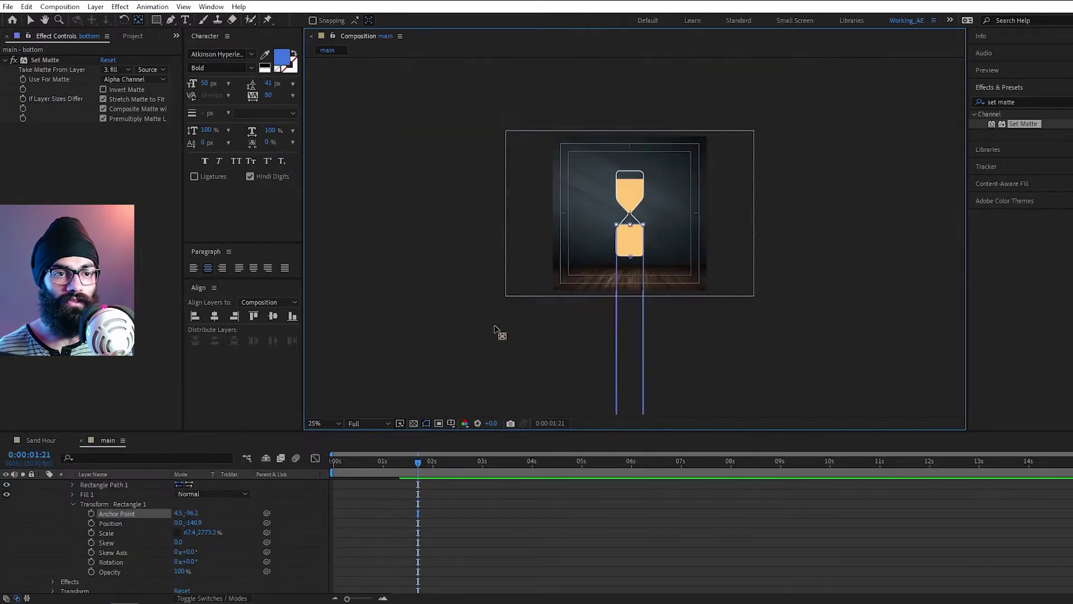
scroll(550, 348, down, 2)
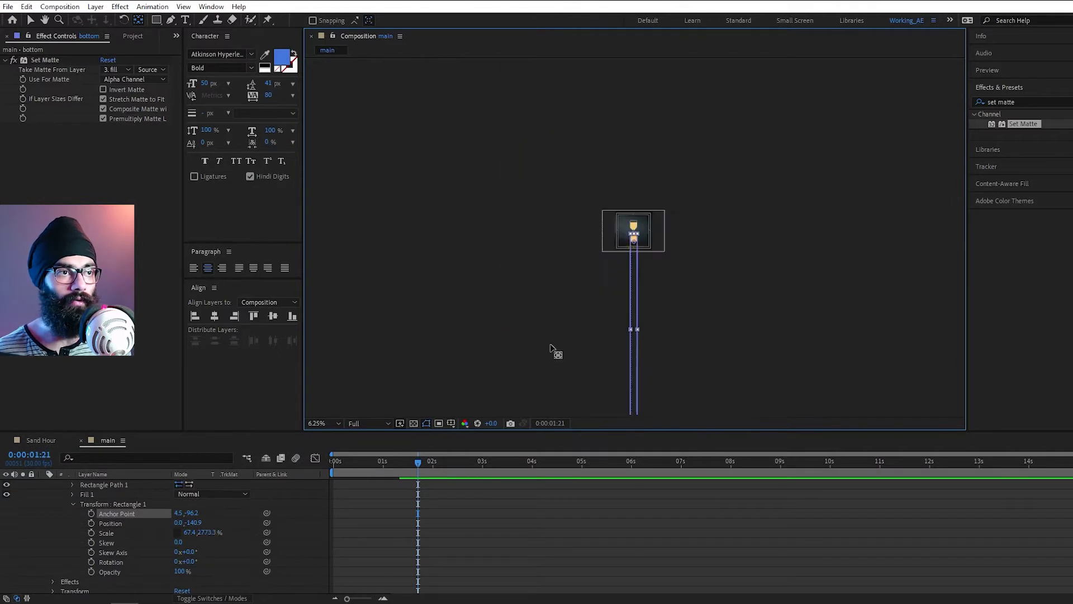
scroll(551, 348, up, 6)
- Set the bottom rectangle's vertical scale to 100% and move the shape up into the lower bulb
click(208, 532)
text(100)
key(Return)
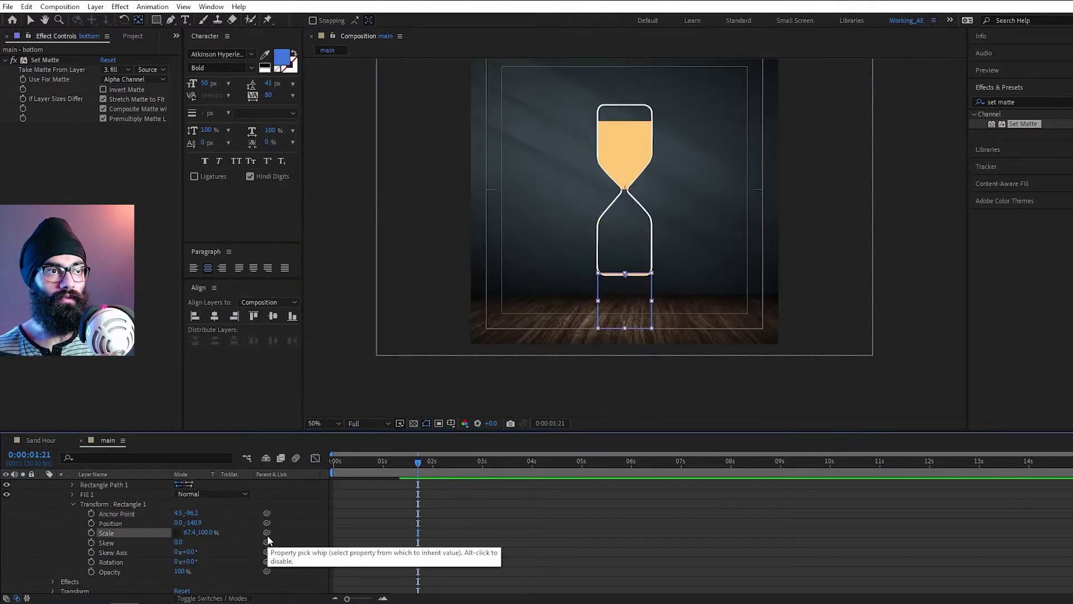
scroll(634, 236, up, 1)
key(v)
drag(622, 362, 615, 260)
click(128, 504)
scroll(611, 317, up, 1)
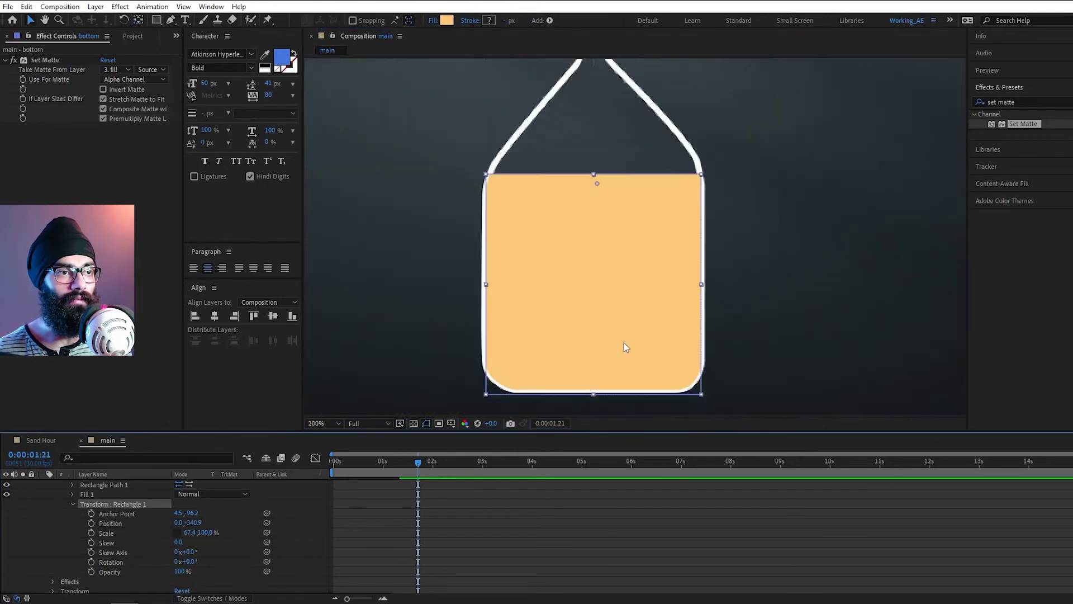
- Move the bottom rectangle's anchor point to the middle of its lower edge
key(y)
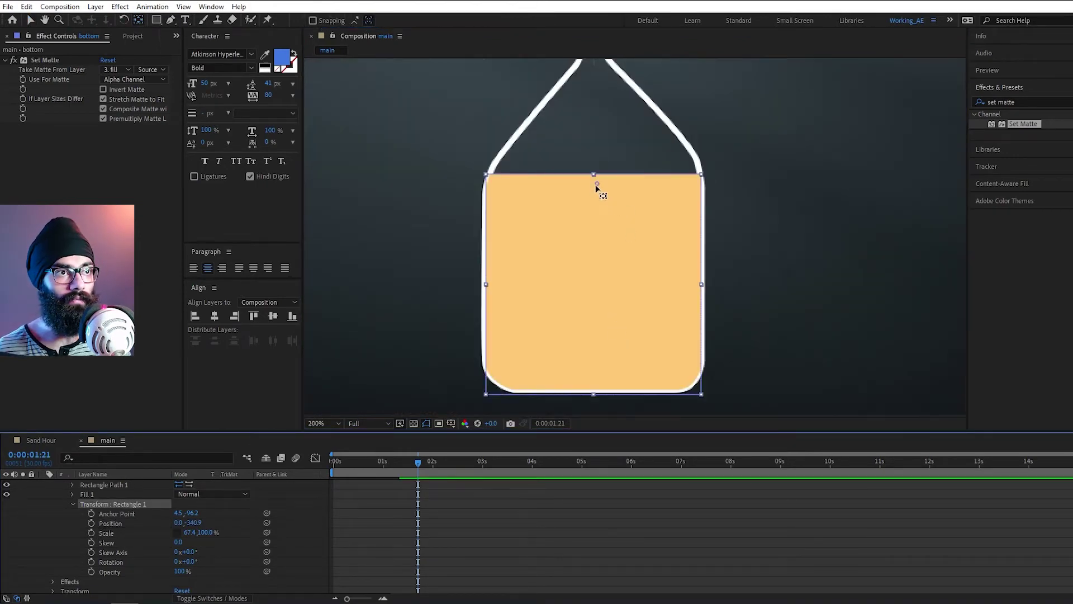
drag(597, 185, 586, 225)
drag(582, 375, 593, 393)
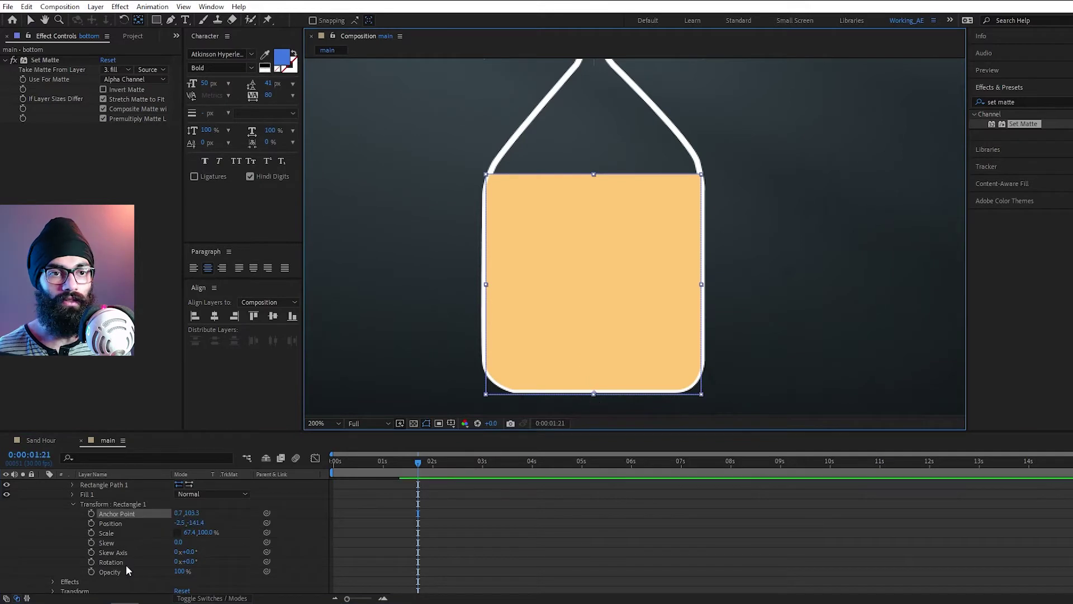
- Add Scale keyframes to the bottom rectangle at 0:00:01:21 and 0:00:02:21
click(91, 532)
key(shift+Page_Down)
key(shift+Page_Down)
key(shift+Page_Down)
click(15, 533)
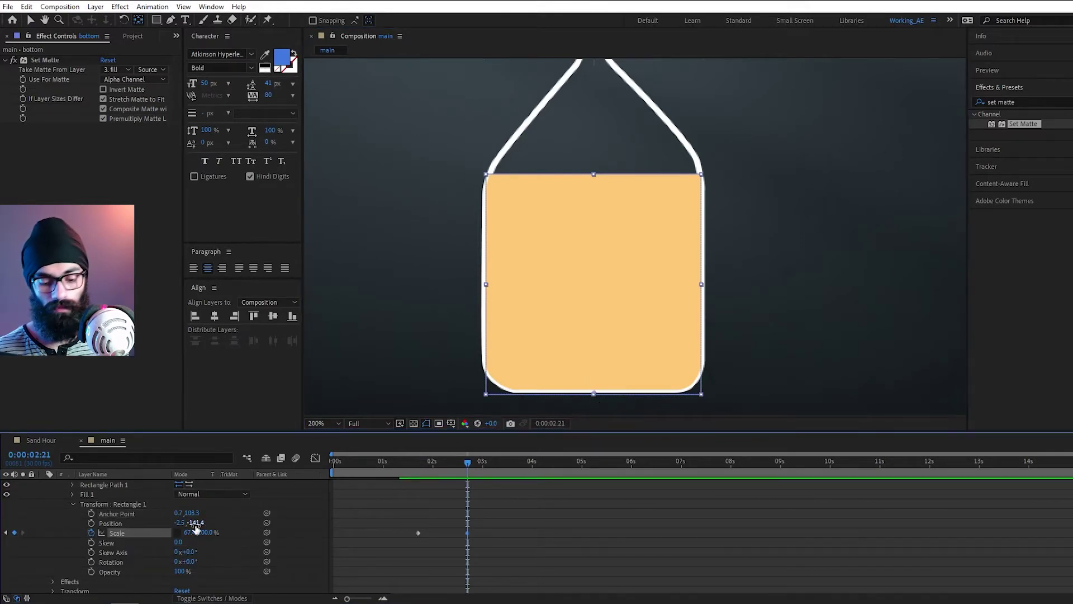
- Set the bottom rectangle's vertical scale to 0% at the 0:00:01:21 keyframe
key(shift+Page_Up)
key(shift+Page_Up)
key(shift+Page_Up)
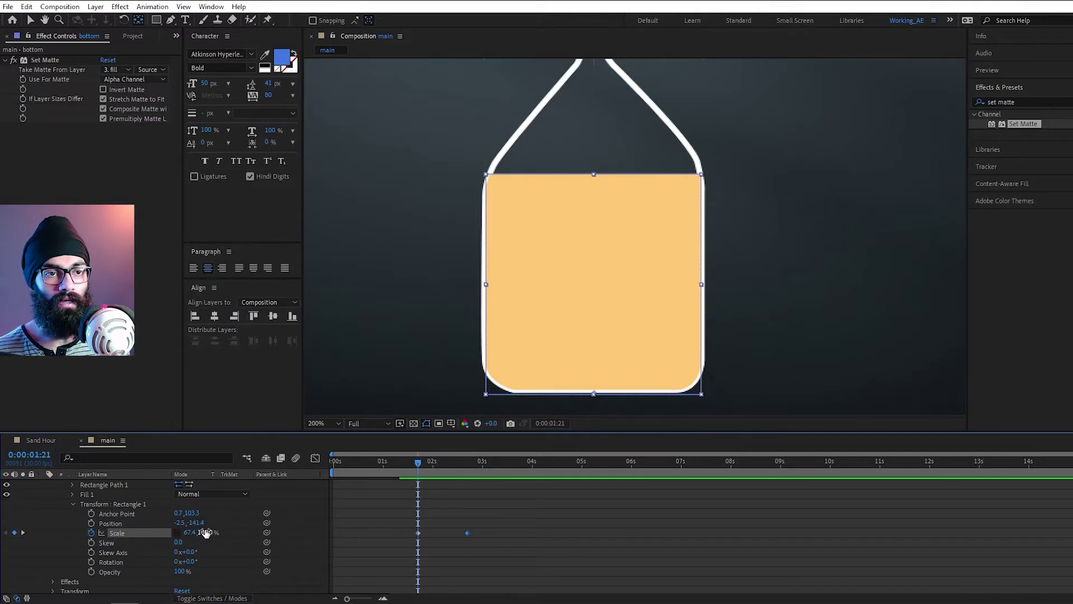
click(205, 532)
text(0)
key(Return)
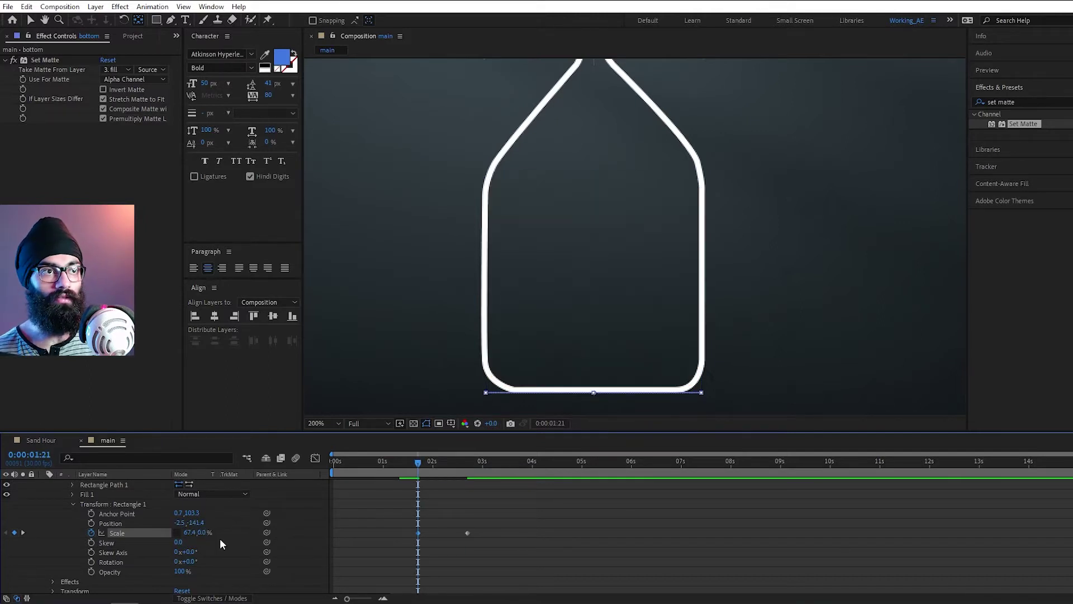
- Preview the lower bulb filling, then play the whole hourglass animation from the start with the full composition in view
key(space)
key(space)
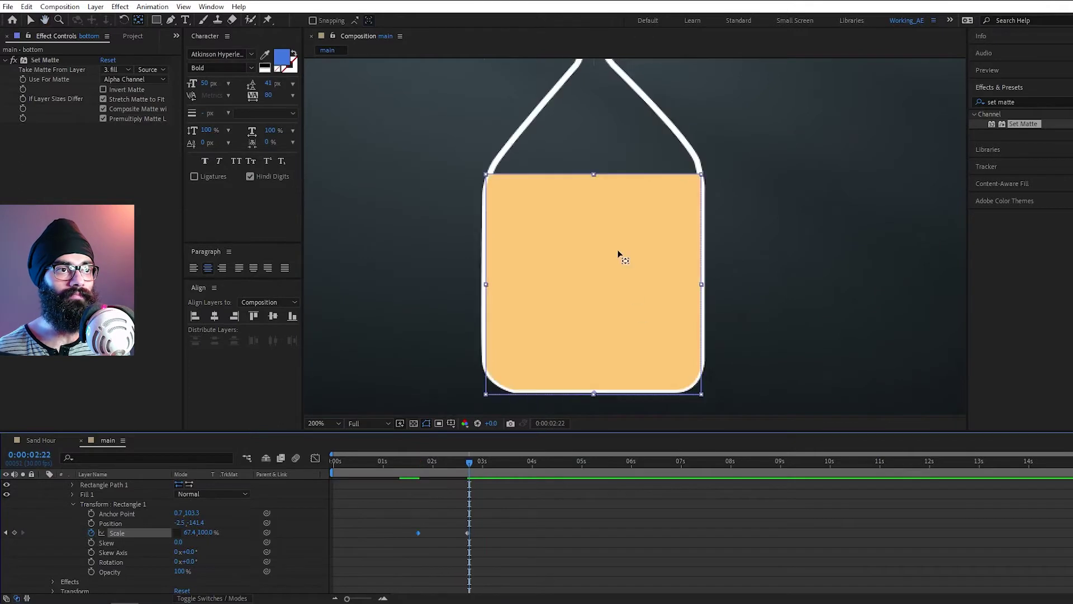
key(shift+slash)
key(Home)
key(space)
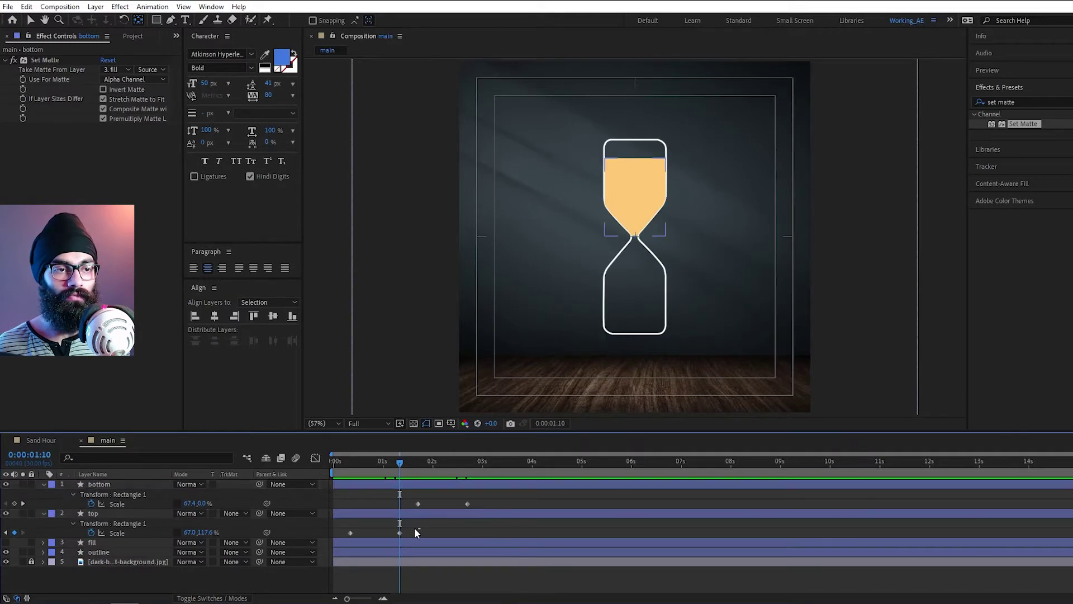
- Apply Easy Ease to the Scale keyframes of both the top and bottom layers and scrub through the result
drag(414, 528, 337, 535)
key(F9)
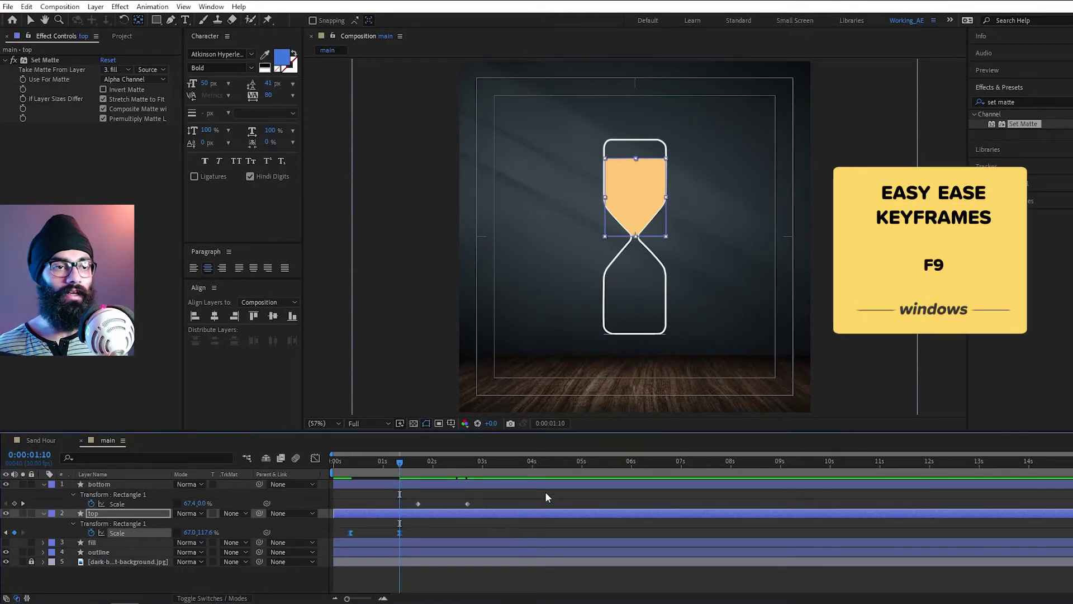
drag(505, 496, 412, 511)
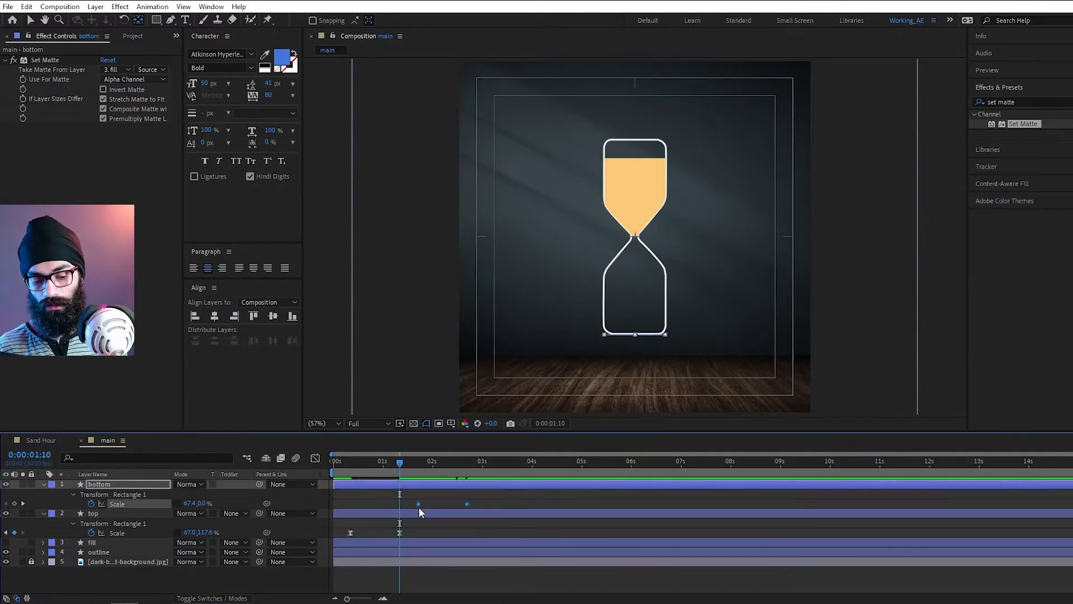
drag(397, 467, 352, 469)
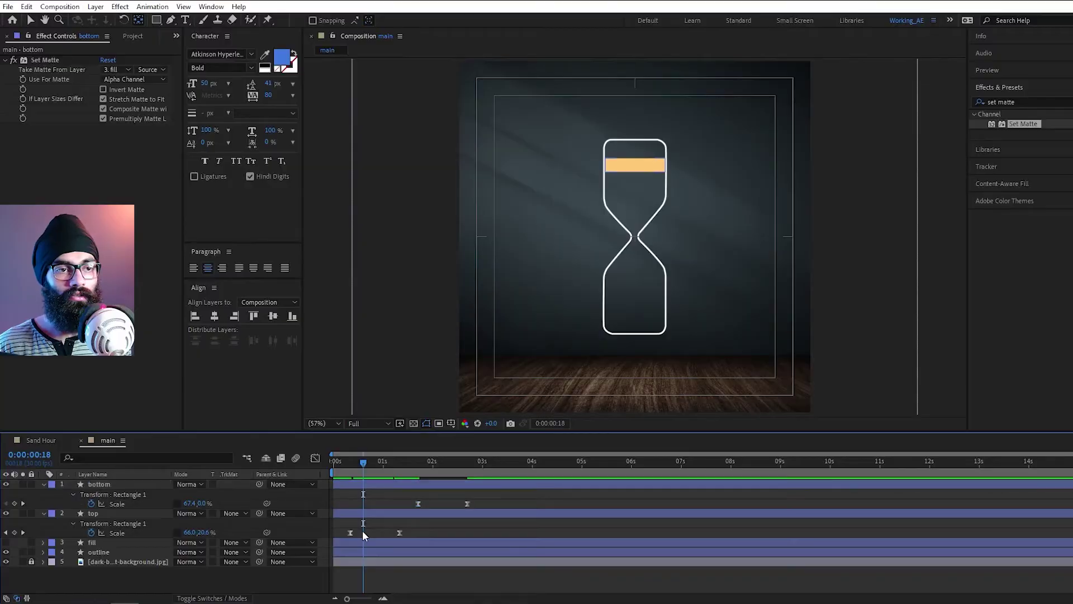
- Shape the top layer's Scale speed curve in the Graph Editor to peak near the end, and preview the motion
drag(416, 533, 394, 551)
click(316, 459)
key(space)
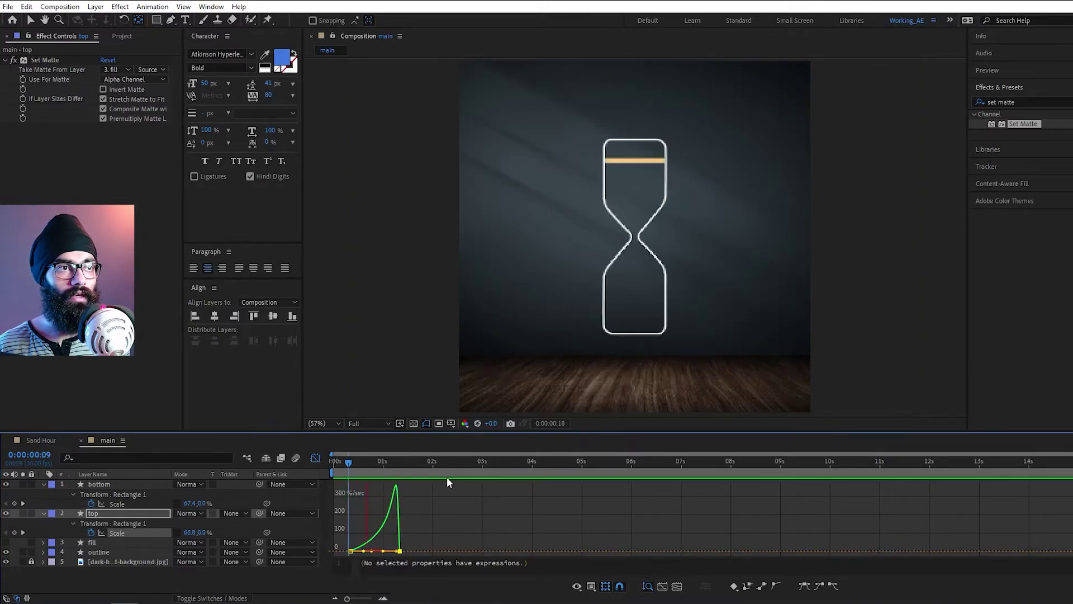
- Preview the lower bulb's eased filling, then convert the bottom layer's Scale keyframes back to linear interpolation
drag(394, 465, 418, 476)
key(shift+F3)
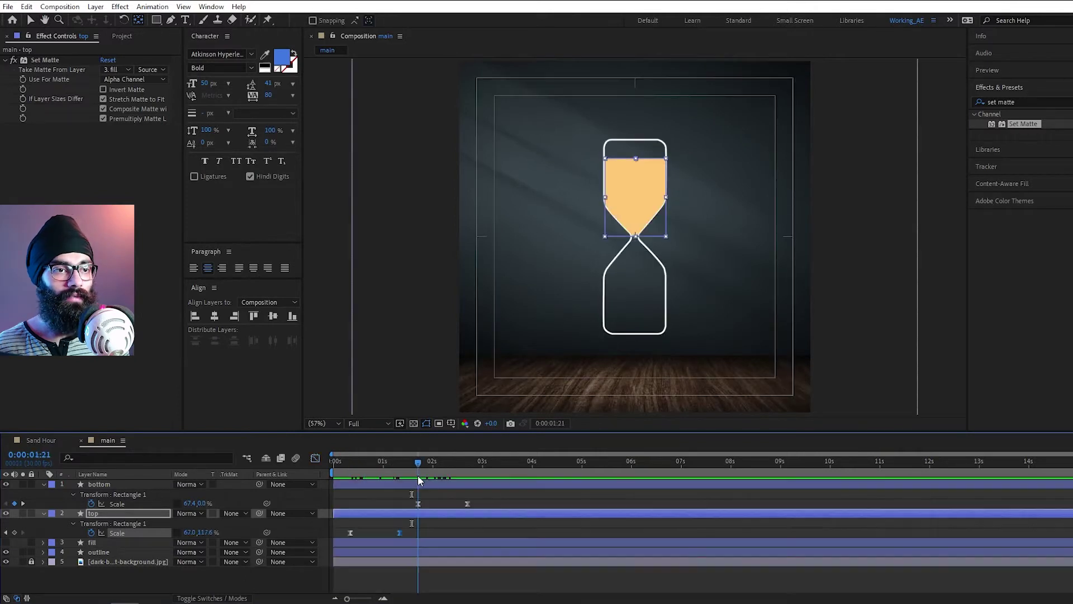
key(space)
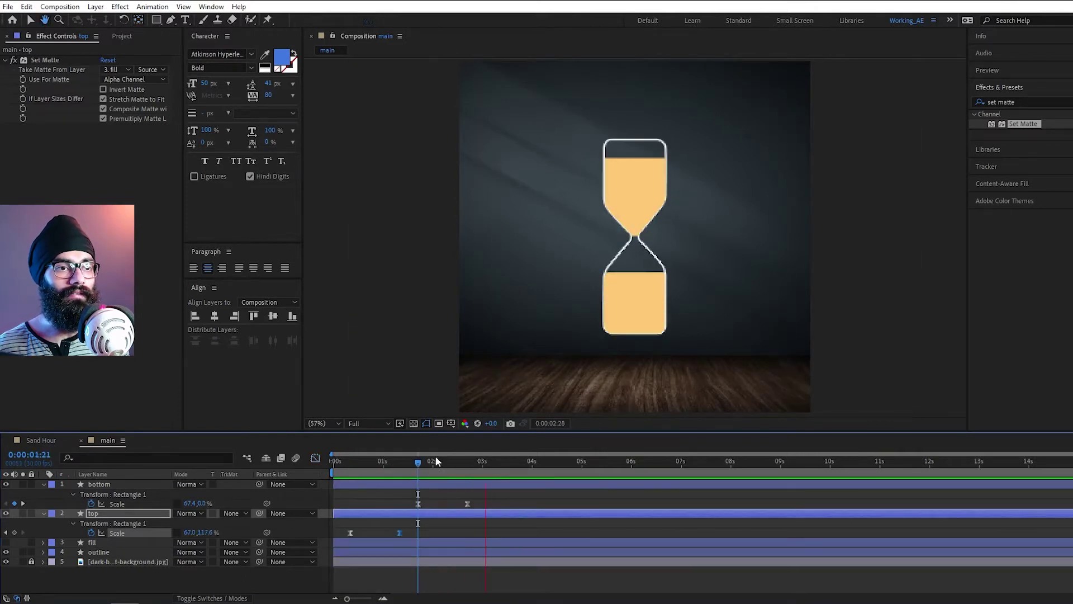
drag(478, 503, 398, 508)
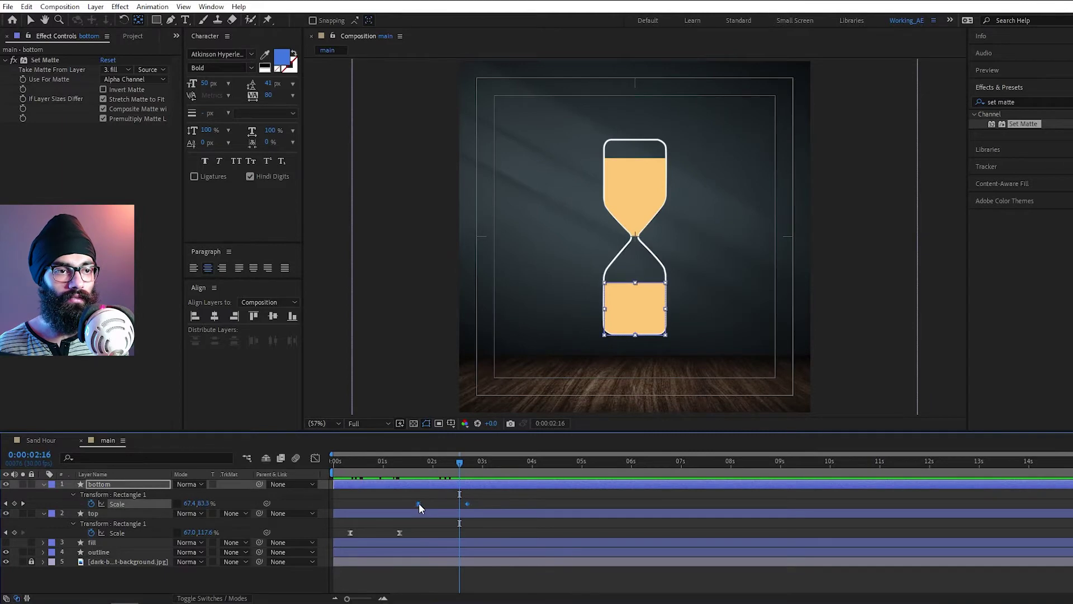
- Play the lower bulb's linear filling motion from 0:00:01:10 and check the start of the fill at 0:00:01:21
click(400, 469)
key(space)
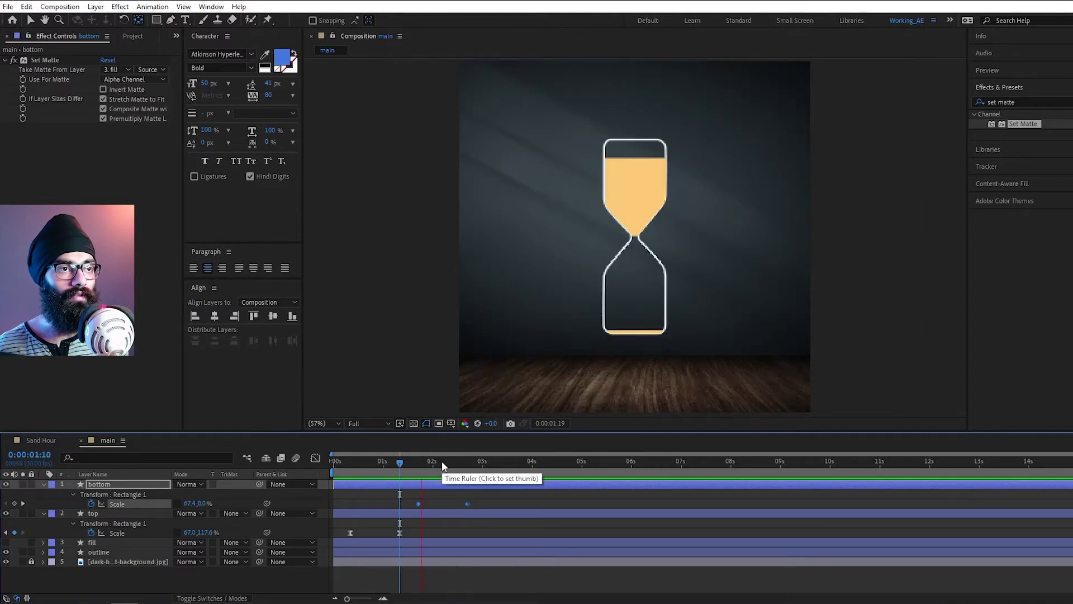
key(space)
click(419, 476)
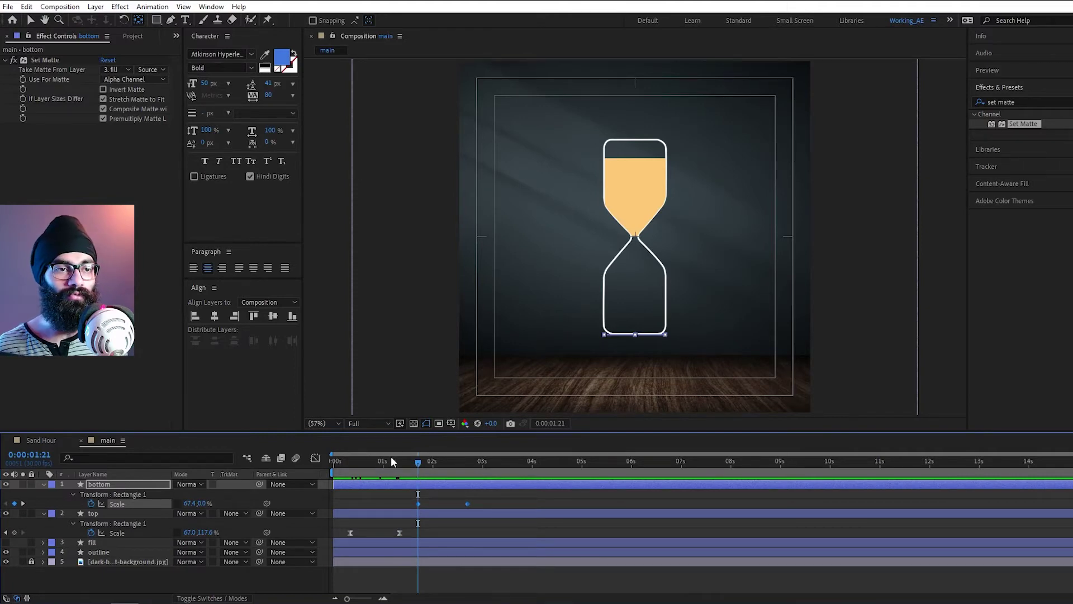
- At 0:00:01:10, with all layers deselected, start a new Pen tool shape at the left inner edge of the hourglass neck
drag(417, 462, 399, 462)
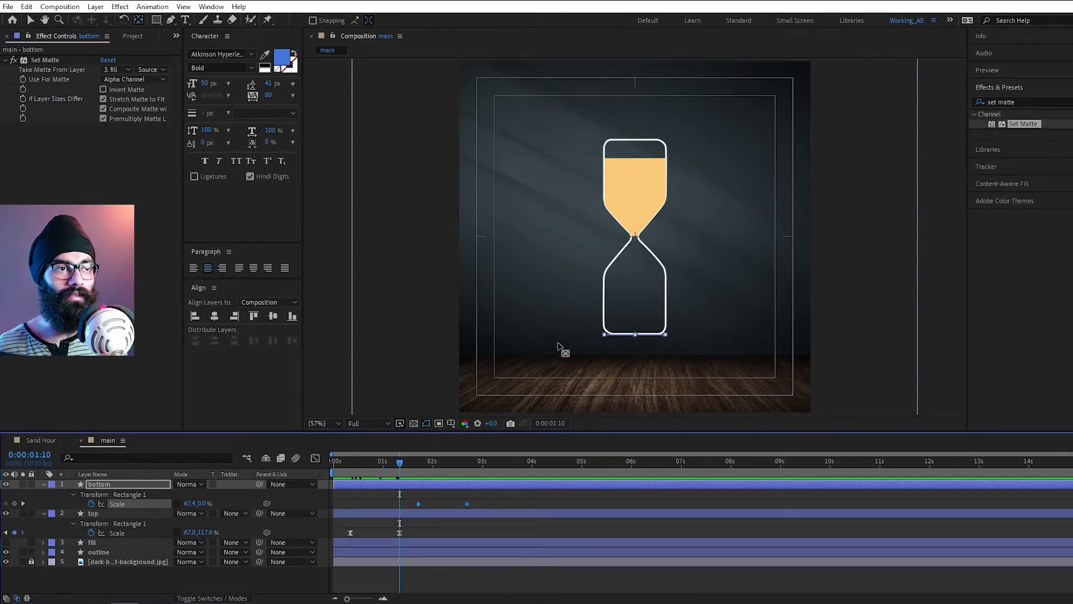
key(slash)
key(g)
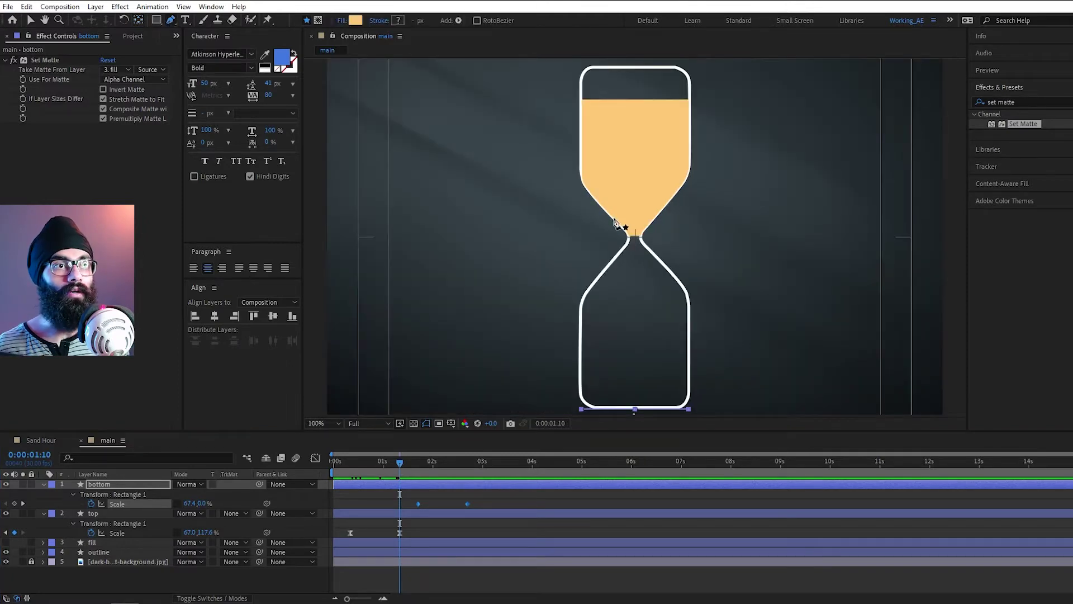
key(period)
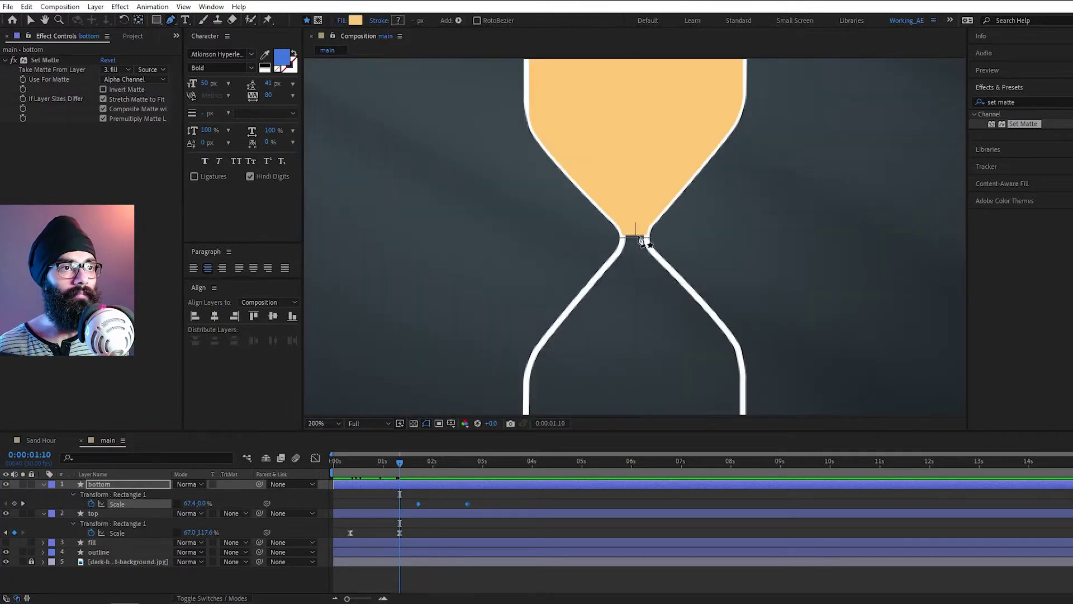
key(ctrl+shift+a)
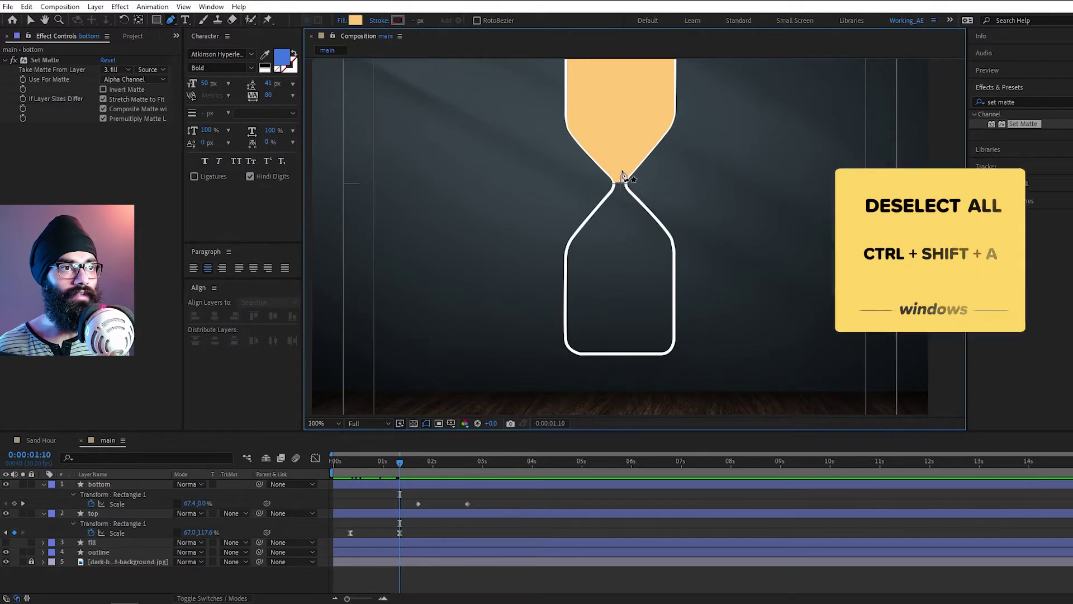
click(586, 182)
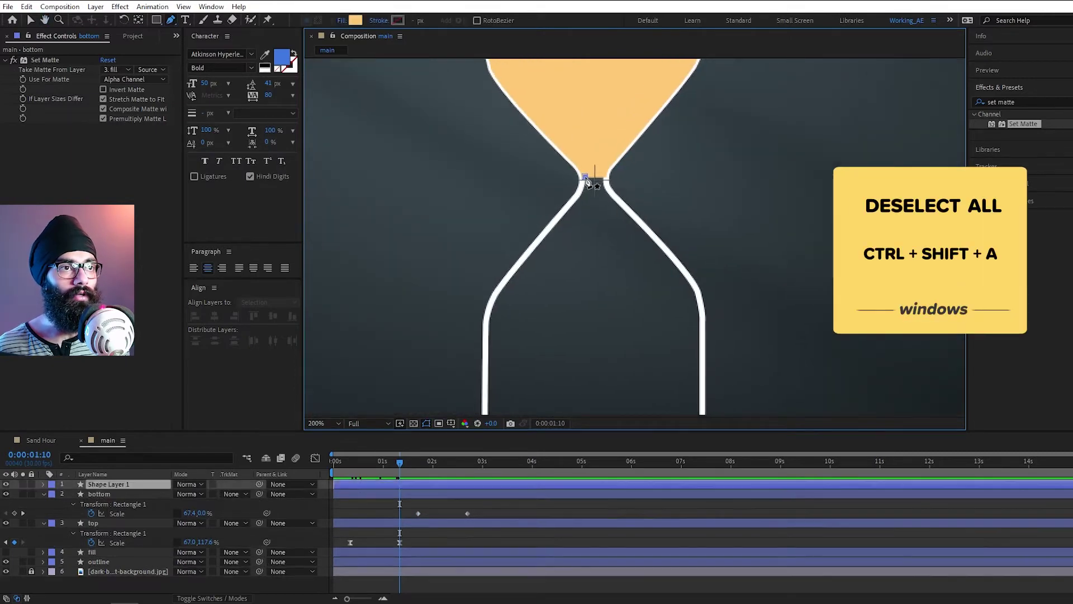
- Complete and close the pen path as a narrow vertical strip running from the neck to the base of the lower bulb
key(h)
drag(630, 328, 630, 213)
key(g)
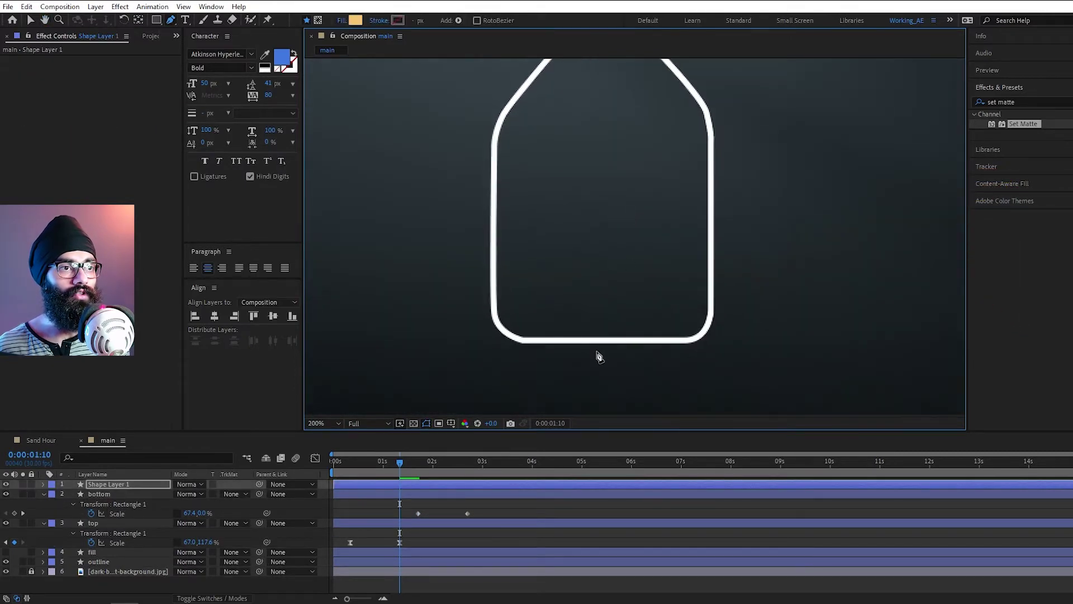
click(594, 339)
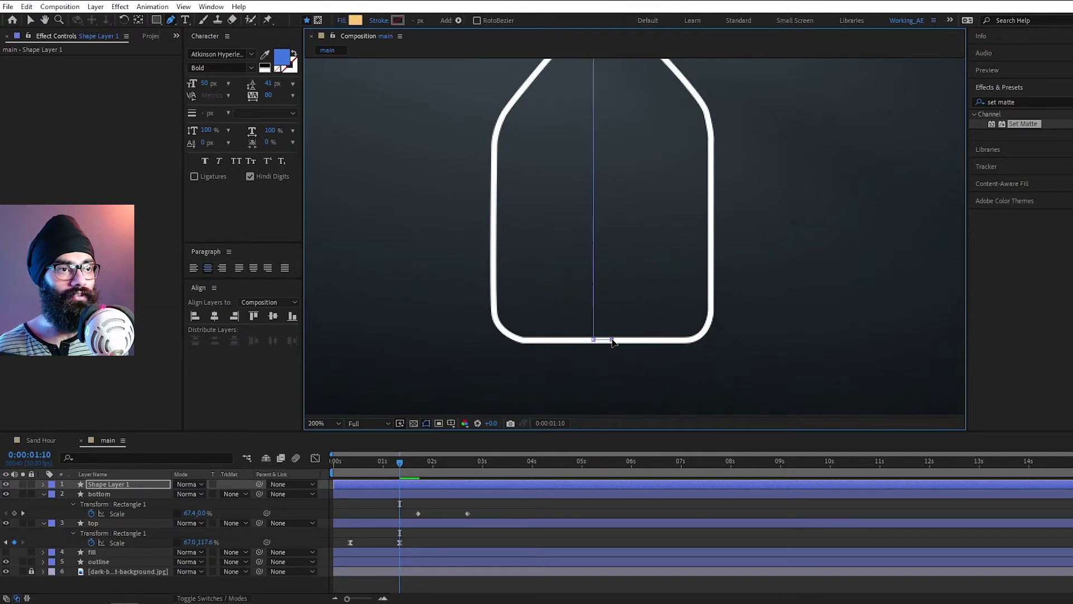
drag(662, 206, 642, 336)
click(580, 140)
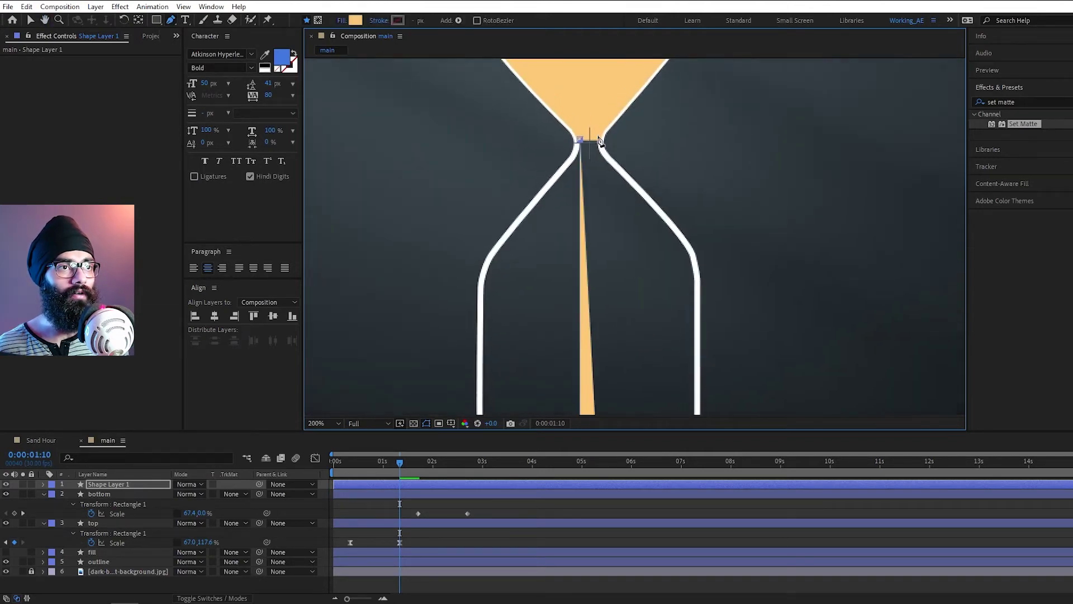
click(598, 140)
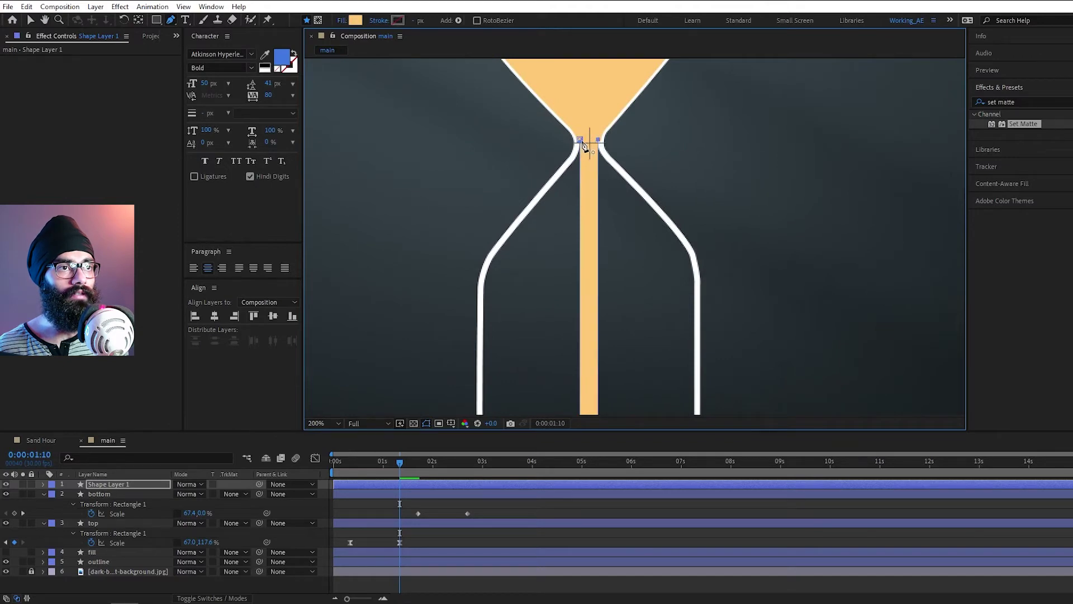
click(580, 140)
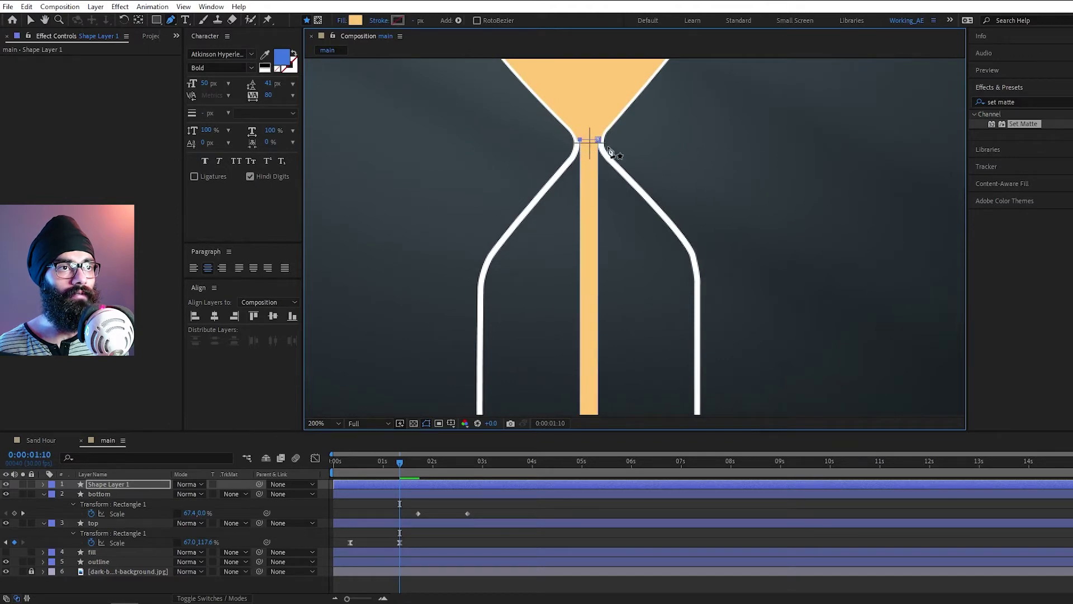
- Rename the new strip's shape layer as drip
click(127, 486)
key(Return)
text(d)
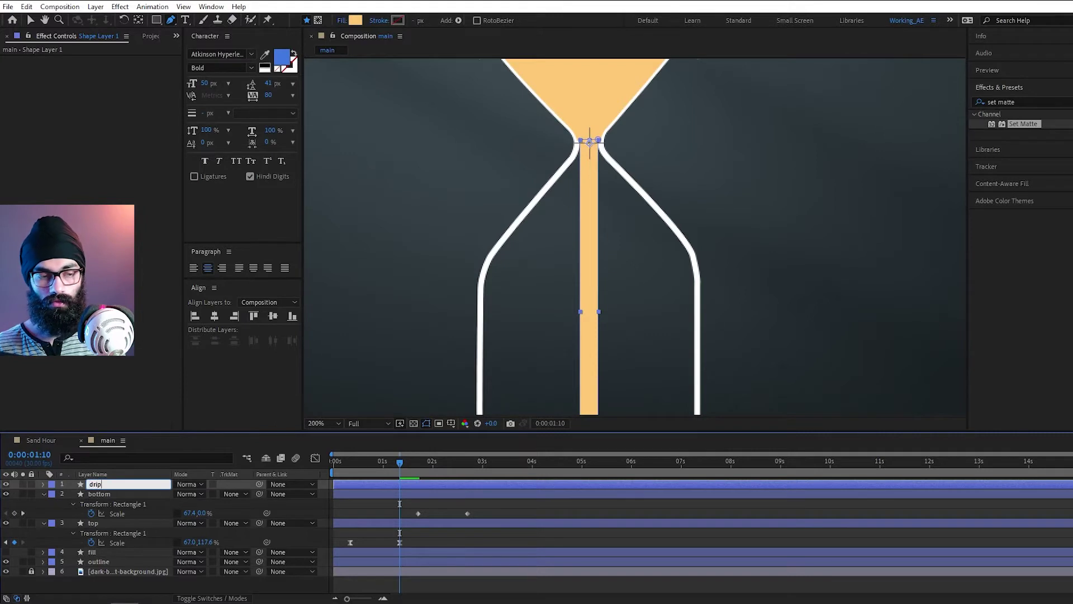
text(rip)
key(Return)
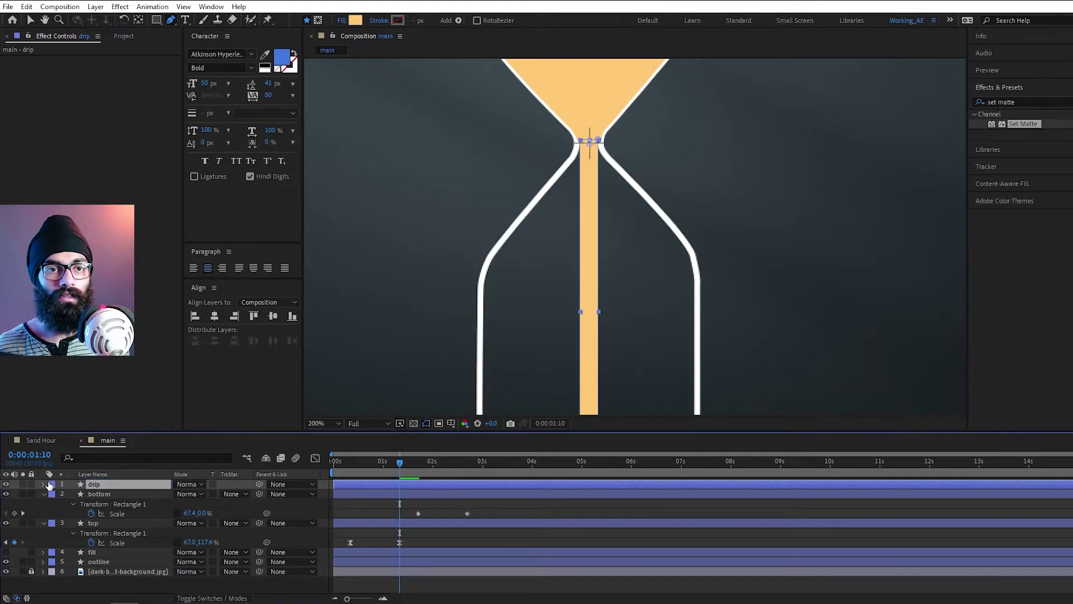
- Move the anchor point of the drip layer's Shape 1 to the strip's top centre and reveal the shape's transform properties
click(45, 483)
click(54, 495)
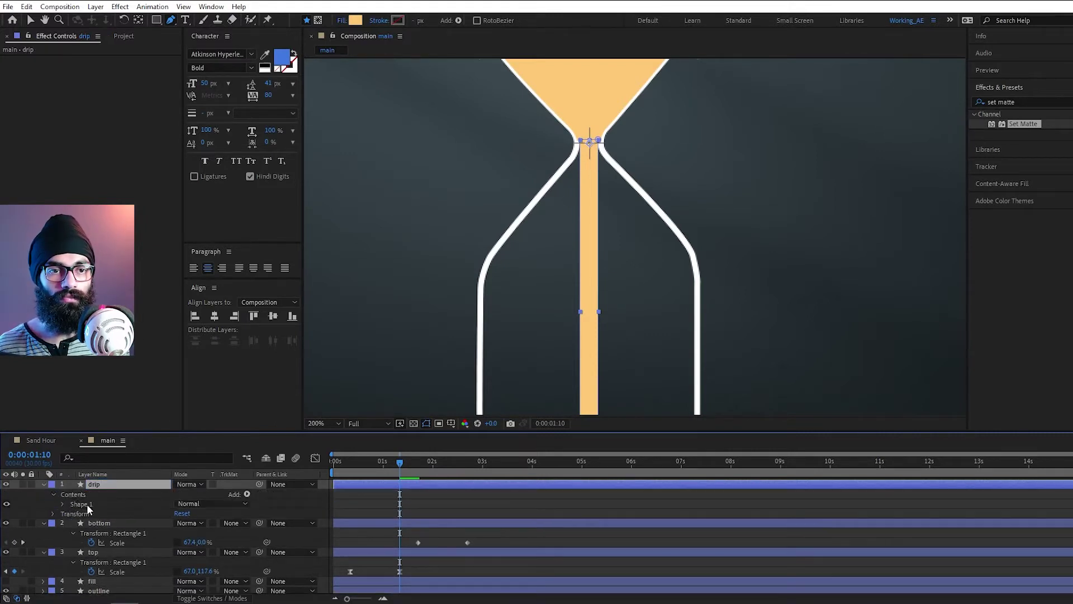
click(81, 505)
click(62, 504)
click(88, 514)
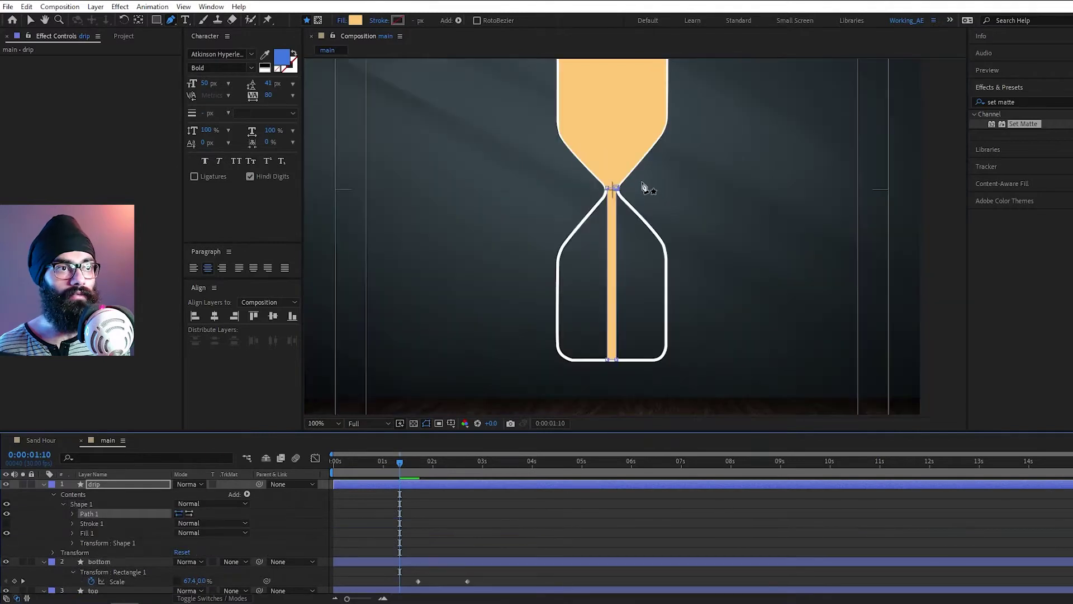
key(v)
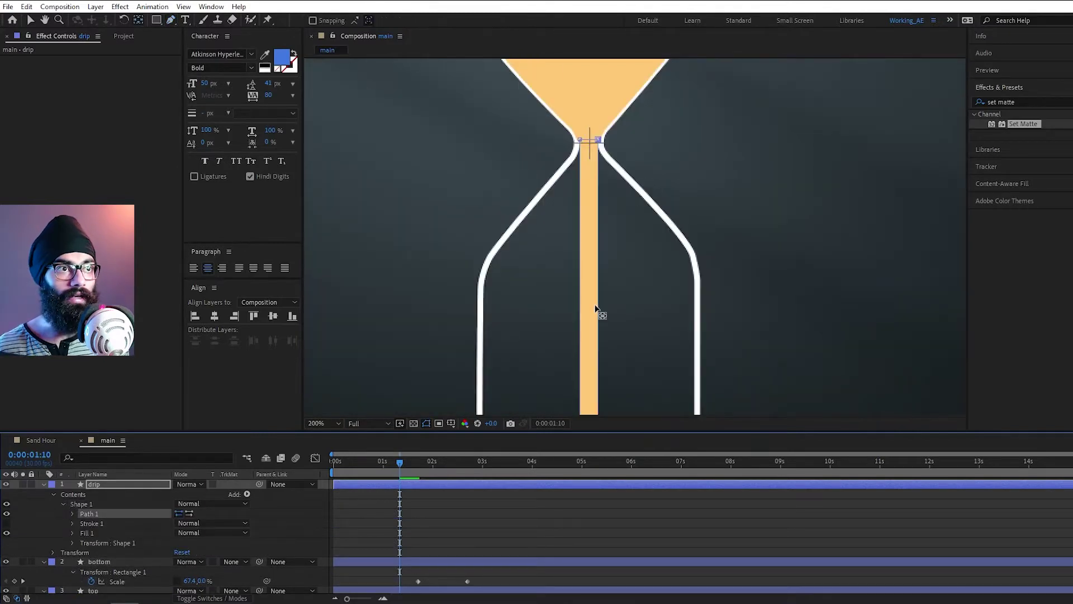
scroll(598, 312, down, 2)
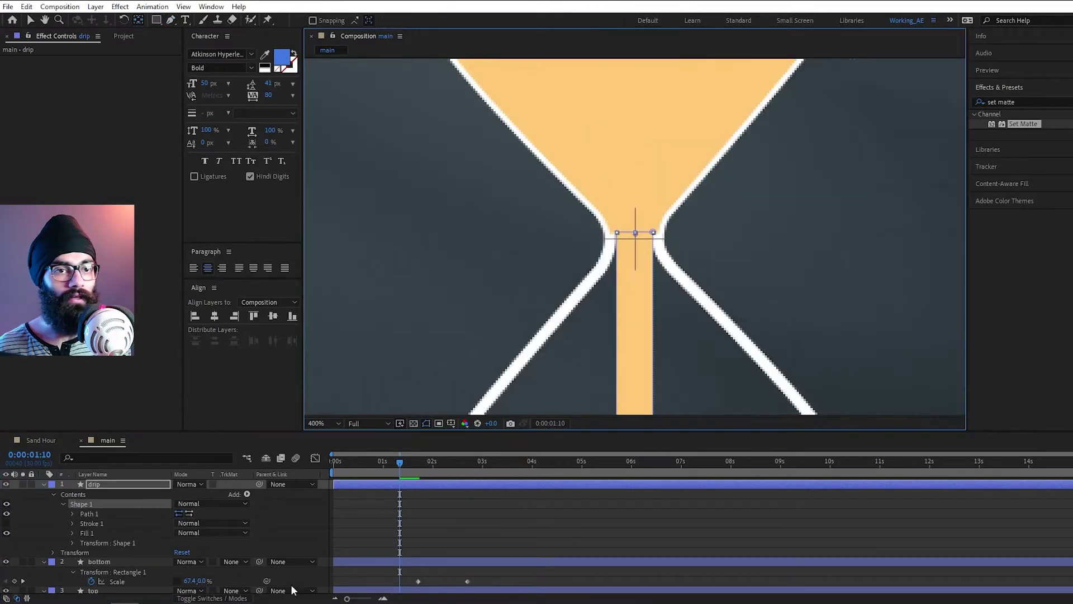
click(72, 543)
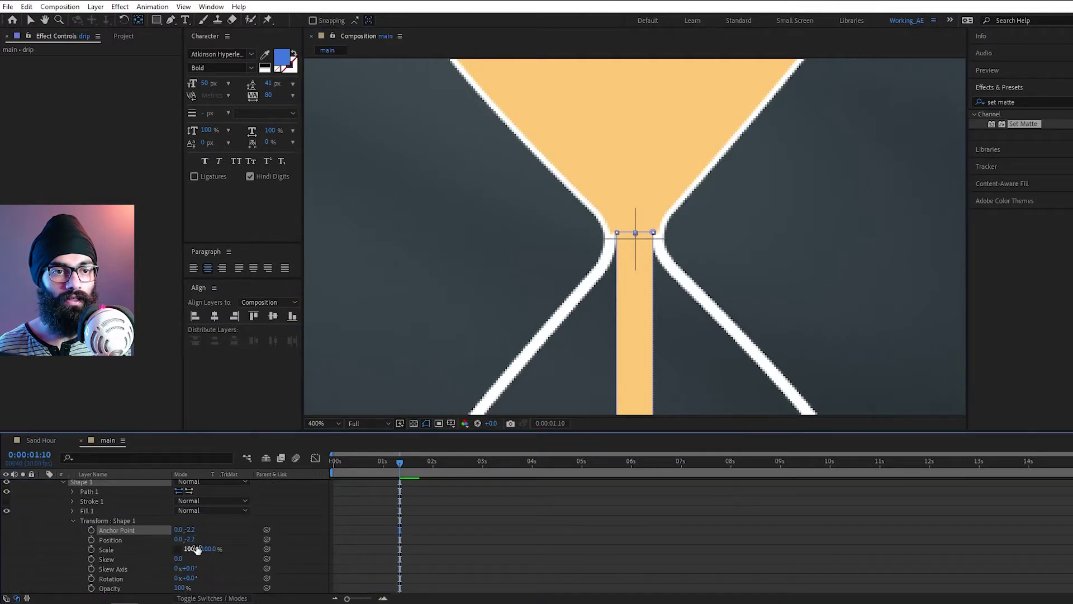
- Try shrinking the drip's Shape 1 vertically from its top anchor point, then return its vertical scale to 100%
drag(208, 550, 213, 587)
drag(213, 587, 211, 598)
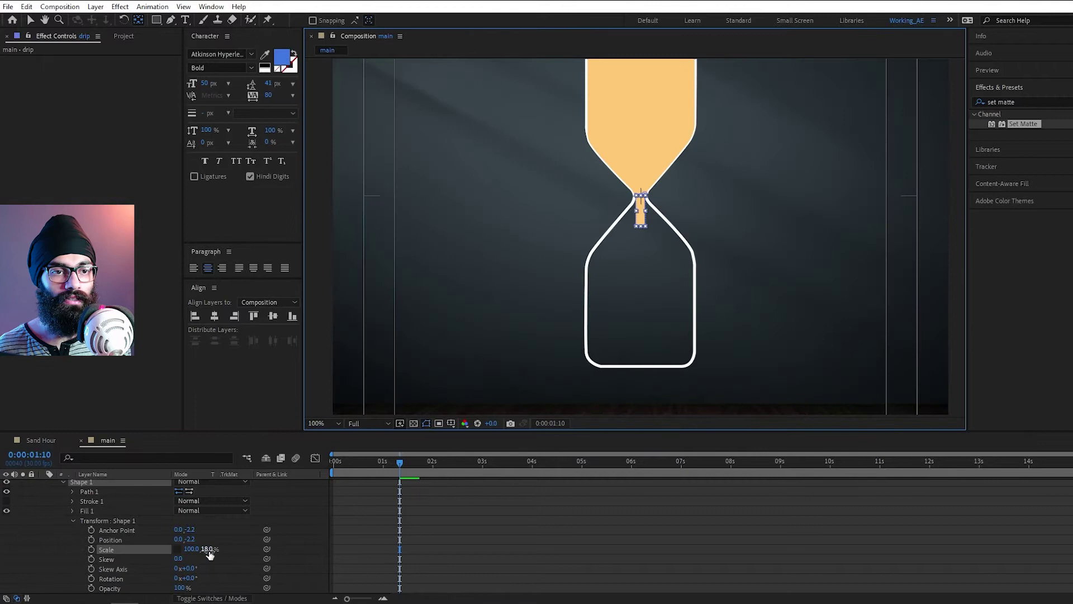
drag(209, 550, 229, 522)
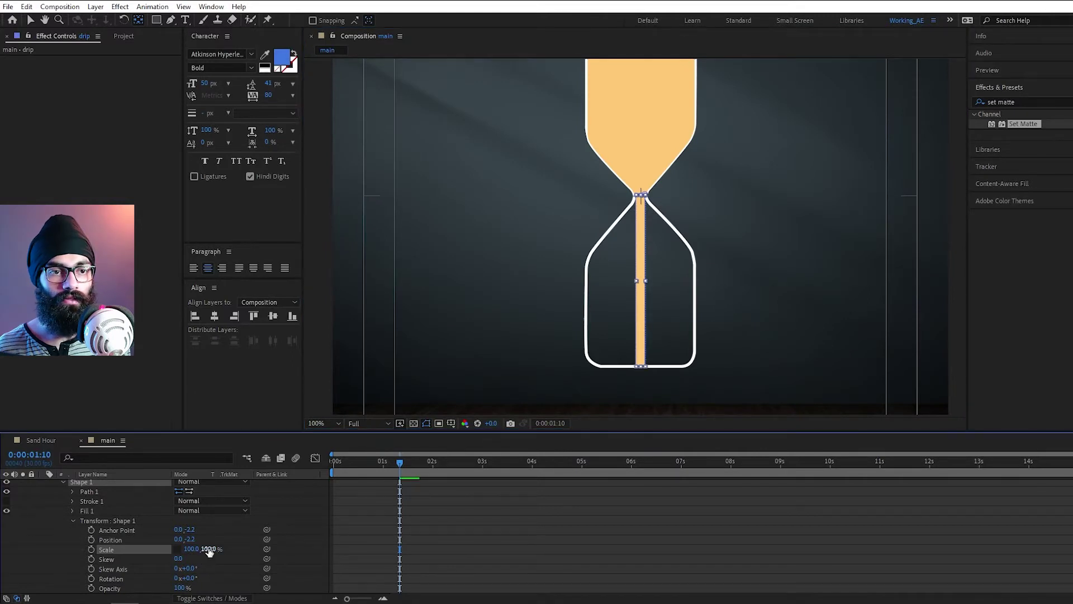
- Keyframe the vertical scale of the drip's Shape 1 from 0% at 0:00:01:10 to 100% at 0:00:01:21
text(0)
key(Return)
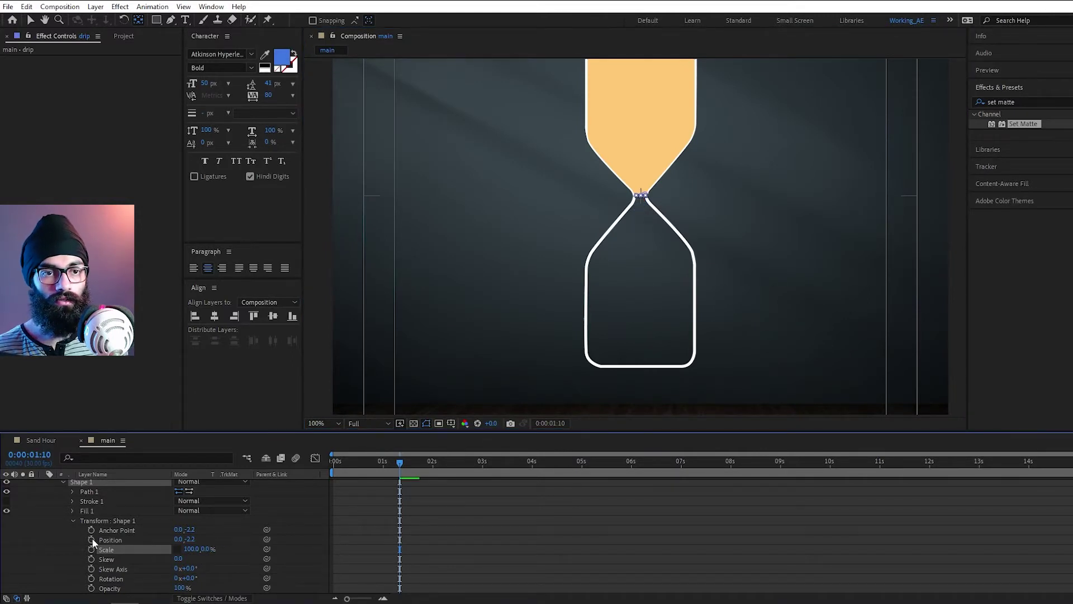
scroll(394, 542, down, 3)
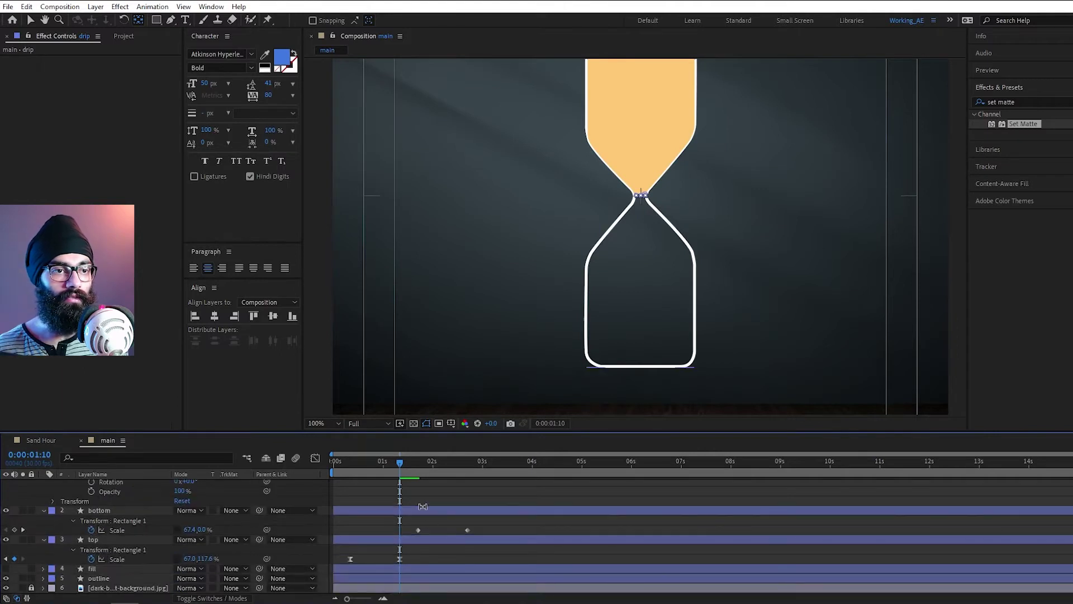
drag(400, 465, 416, 474)
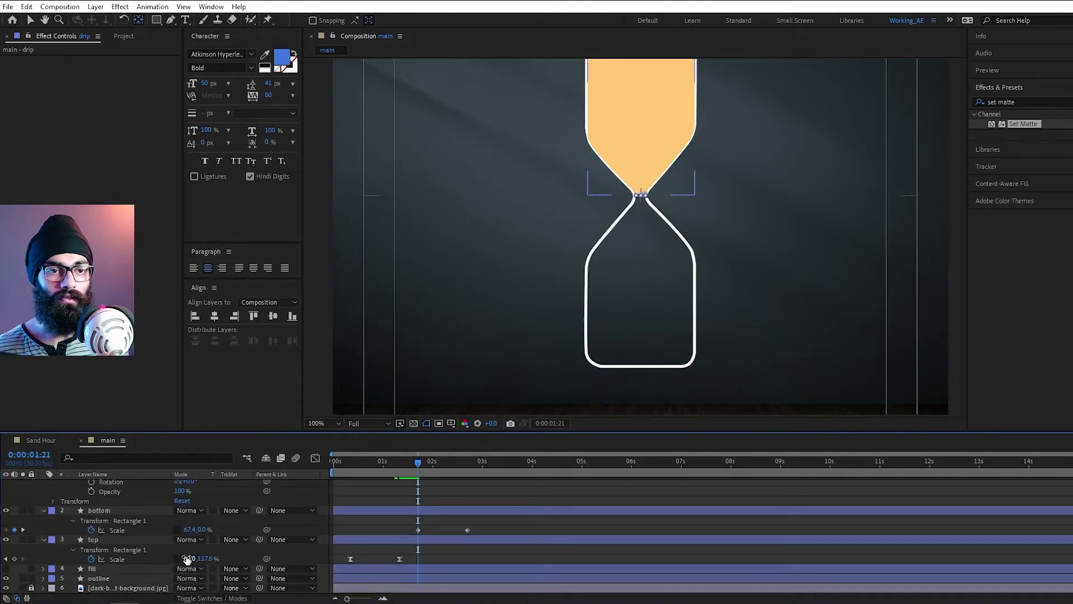
scroll(200, 535, up, 3)
click(205, 539)
text(100)
key(Return)
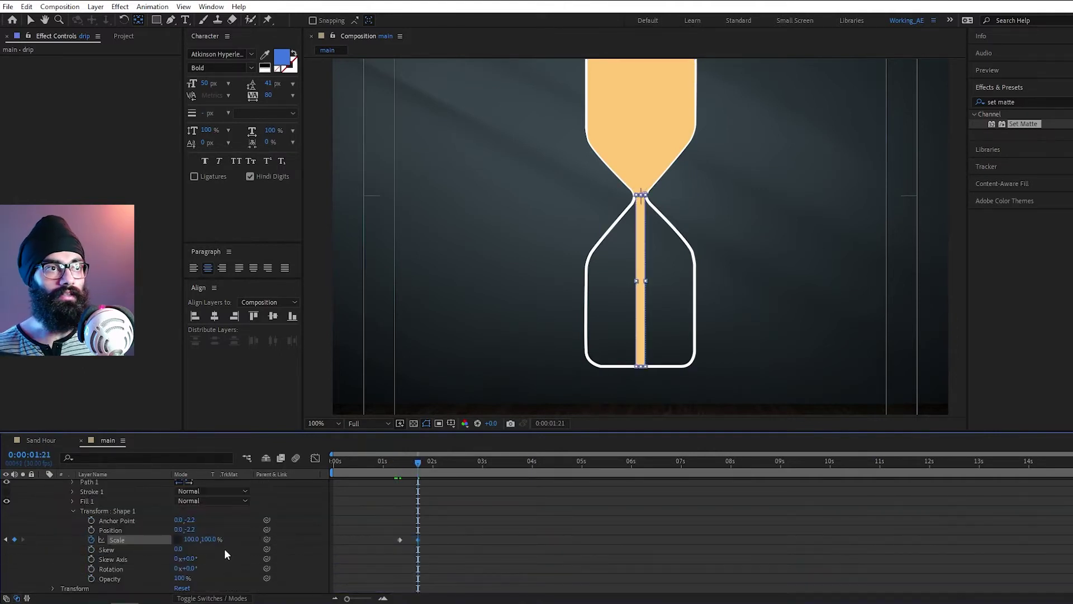
- Preview the falling drip together with the lower bulb filling, and inspect the layers' Scale keyframe timing
key(space)
key(space)
scroll(395, 519, down, 1)
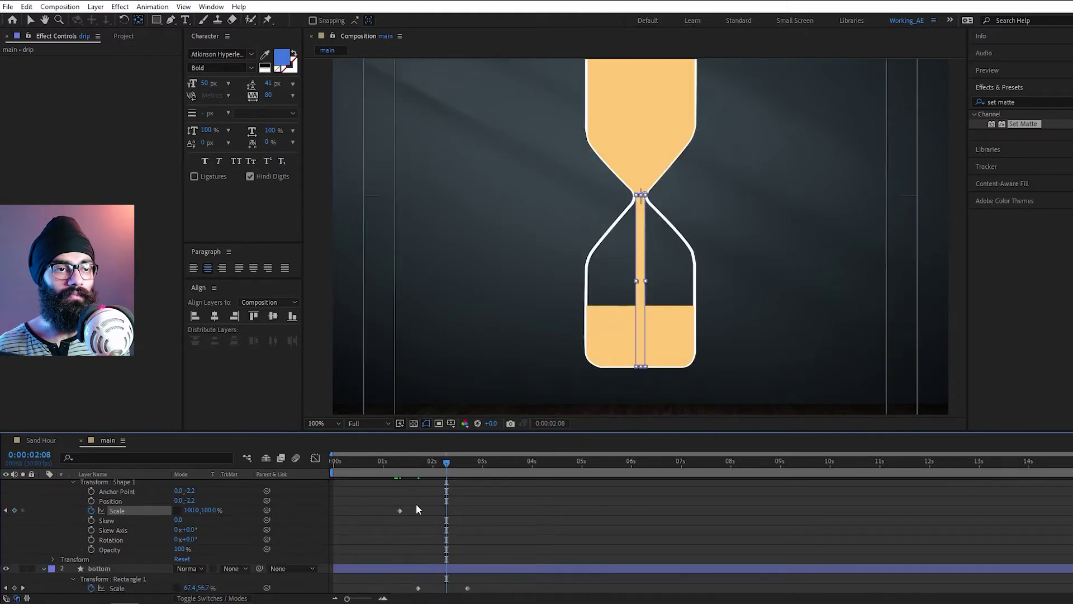
scroll(417, 504, up, 1)
- Raise the drip path's two top corners into the upper bulb's sand and widen them to the neck's inner walls
key(shift+slash)
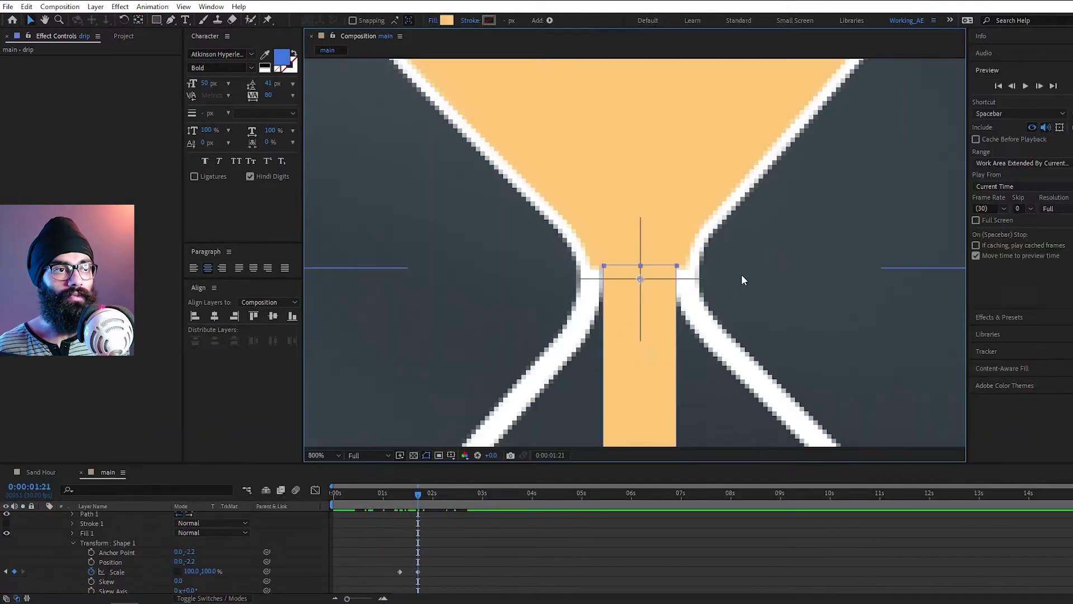
key(g)
drag(676, 266, 689, 237)
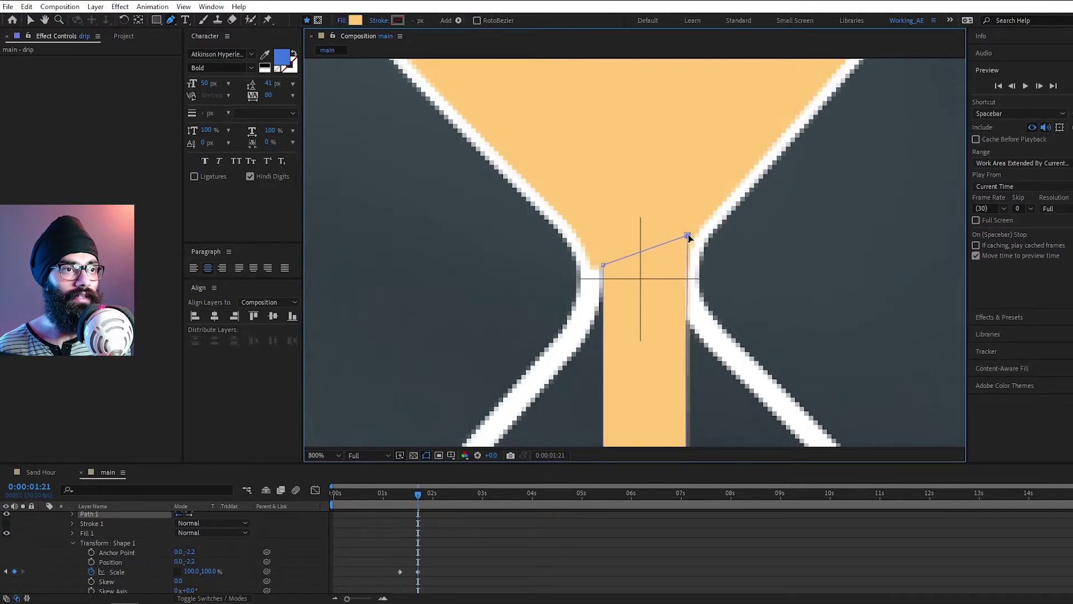
drag(598, 266, 588, 236)
- Collapse the drip, bottom and top layers and move the drip layer directly below the outline layer
scroll(116, 521, up, 1)
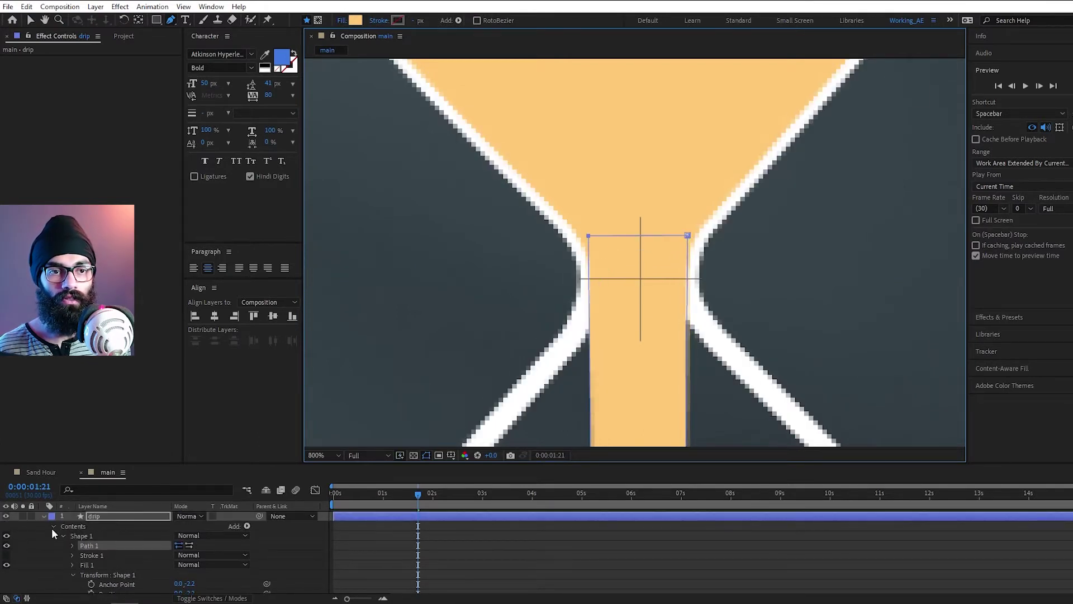
click(42, 515)
click(43, 526)
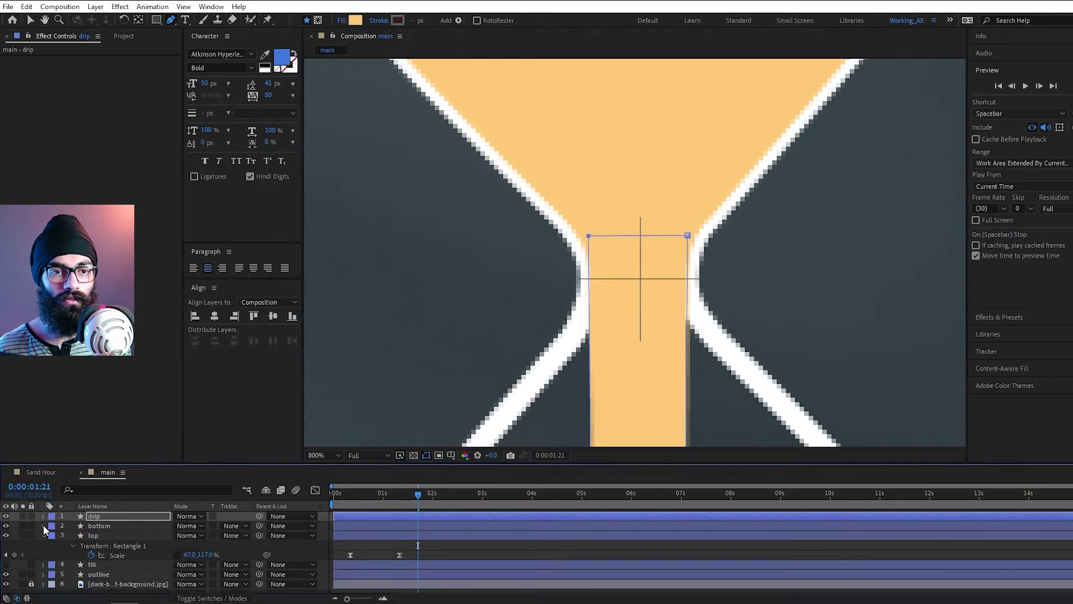
click(43, 535)
drag(103, 514, 98, 559)
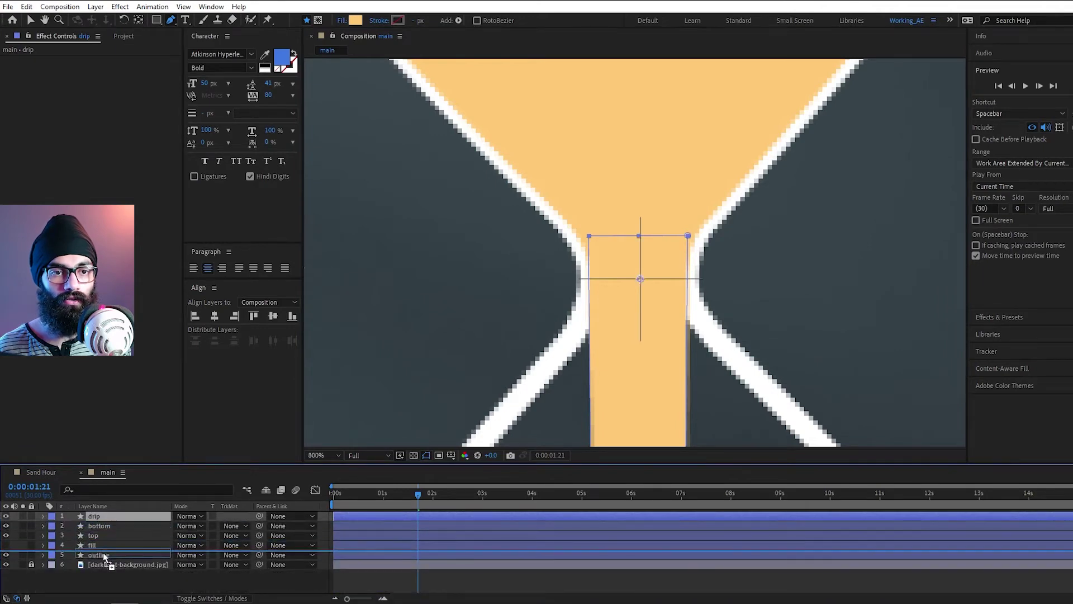
key(shift+/)
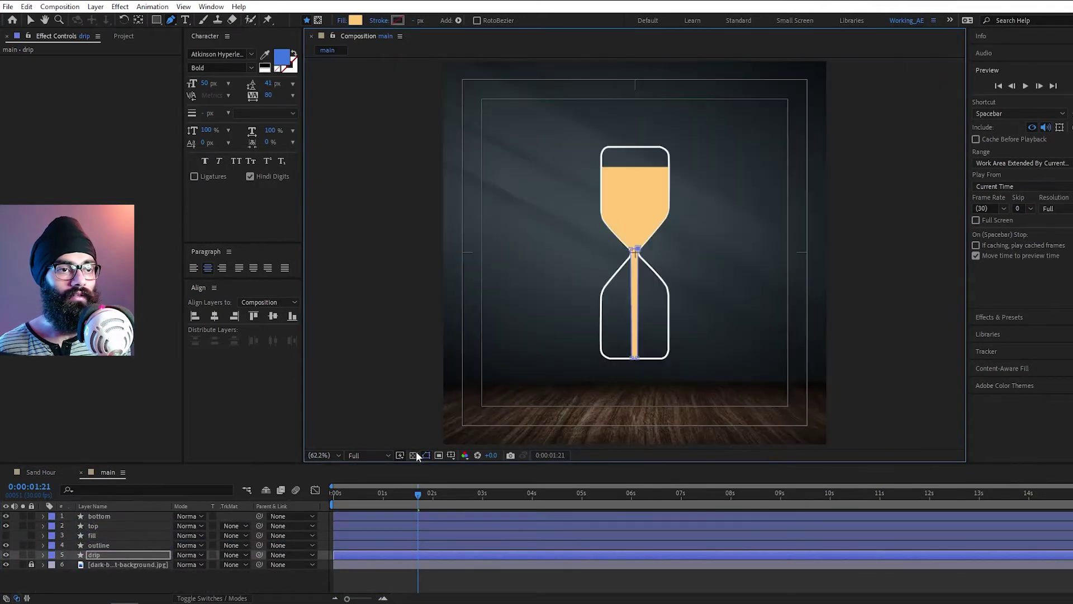
- Preview the drip and apply Easy Ease to both Scale keyframes of its Shape 1
click(373, 496)
key(space)
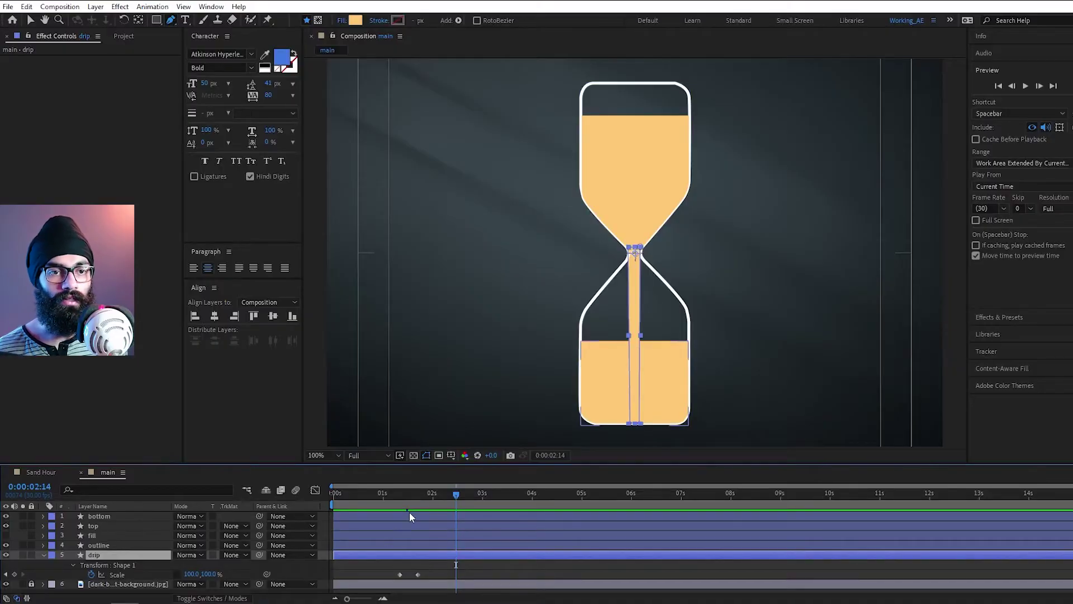
drag(430, 492, 393, 506)
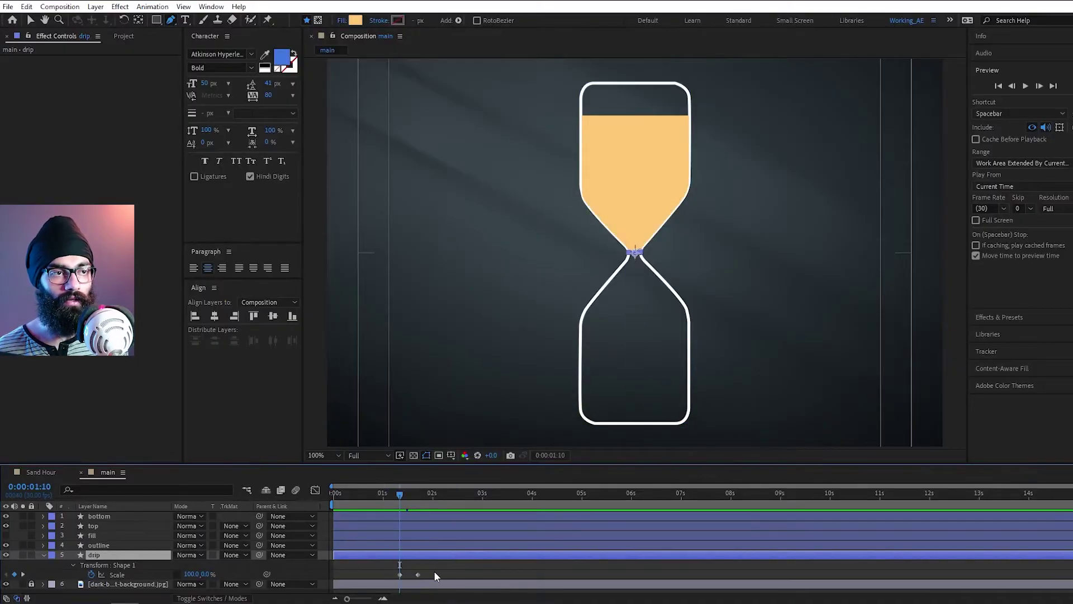
drag(433, 571, 364, 581)
key(F9)
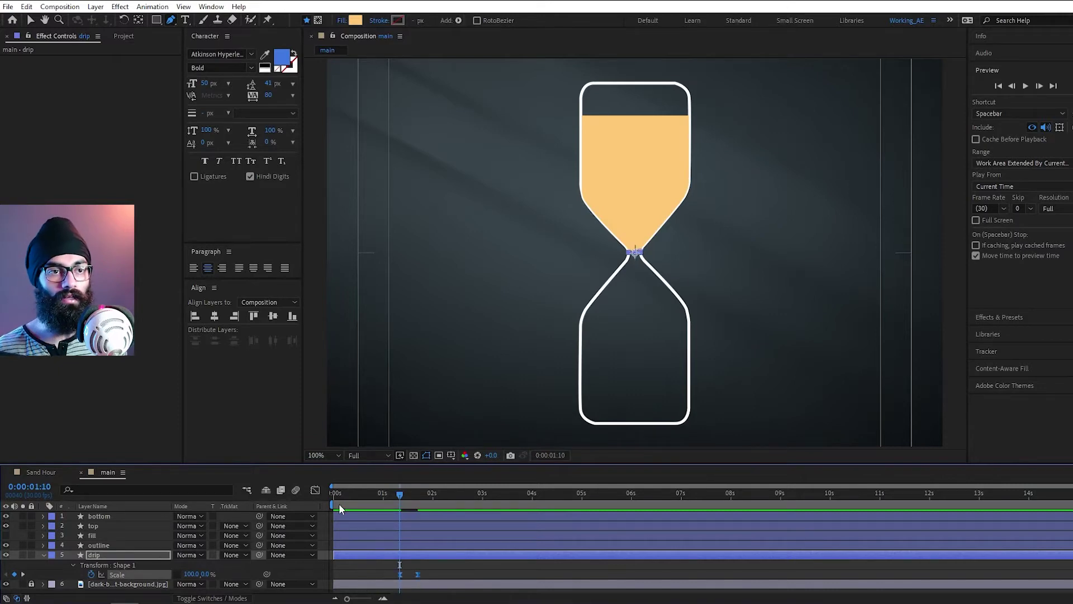
- Reshape the speed graph of the drip's Scale keyframes so the fall starts slowly and peaks just before the last keyframe
click(315, 490)
scroll(394, 539, up, 3)
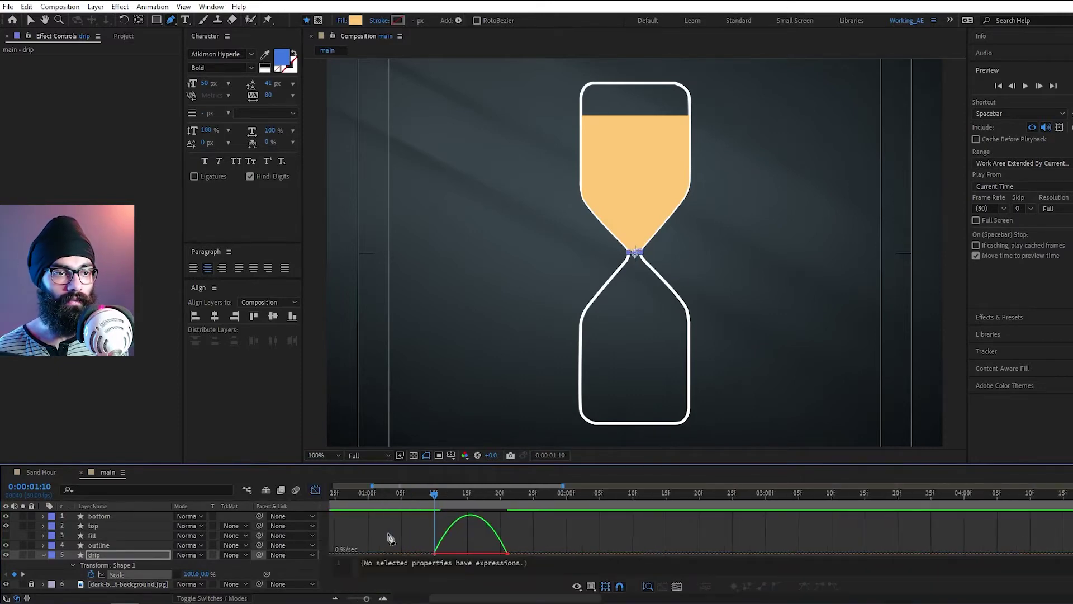
key(v)
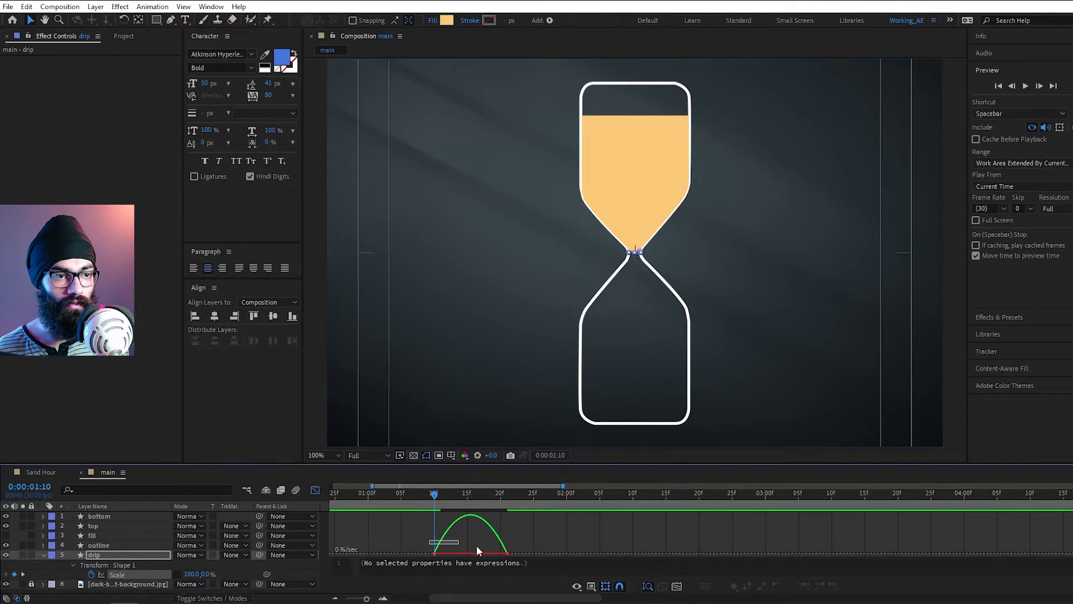
drag(476, 550, 517, 559)
drag(459, 553, 507, 553)
- Preview the eased drip together with the lower bulb filling and scrub through to 0:00:03:00
key(space)
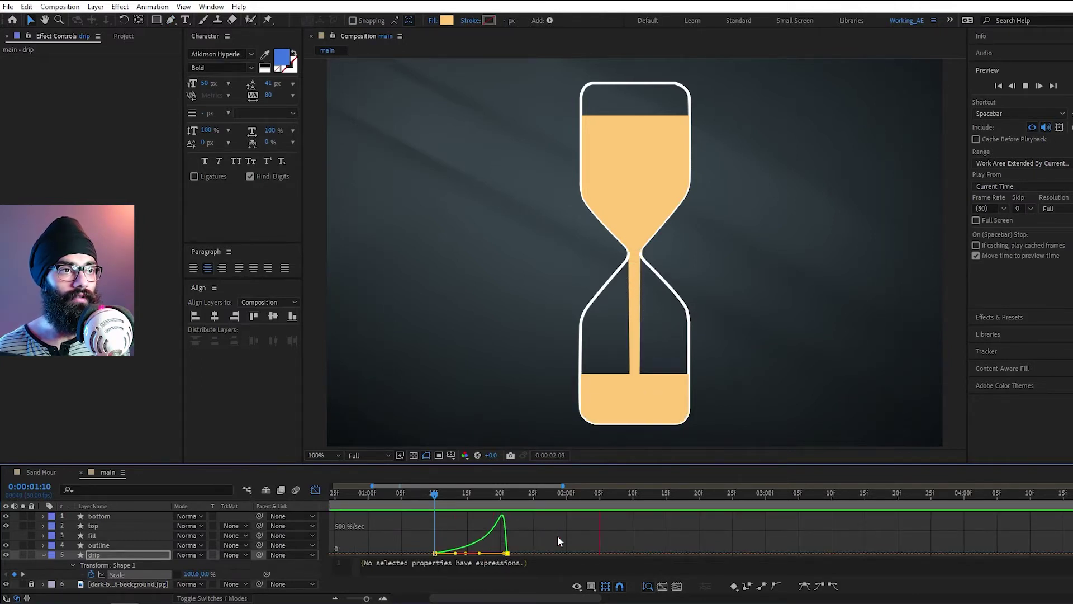
key(space)
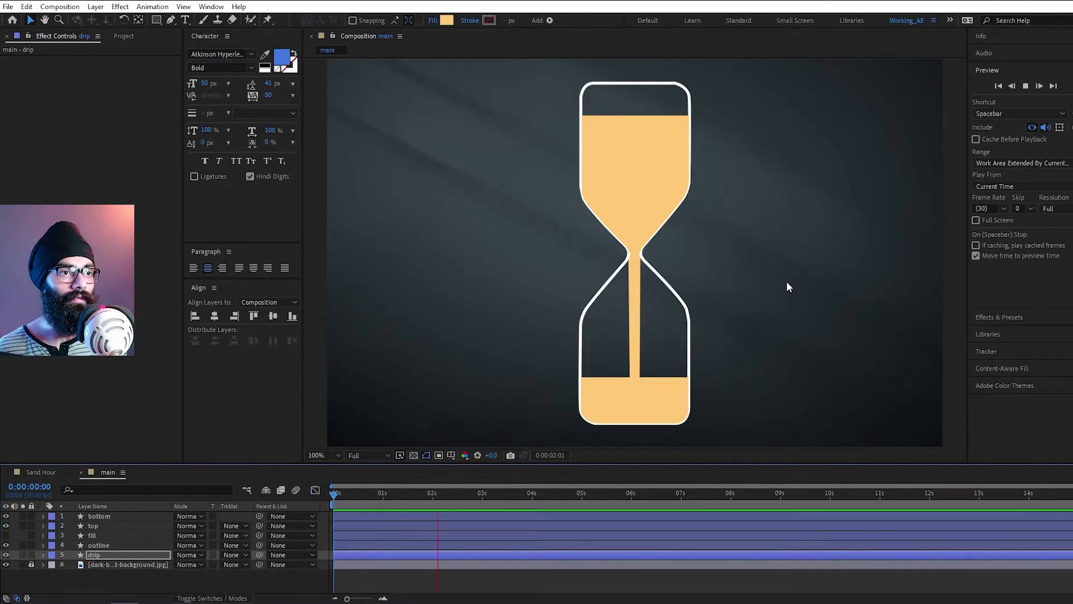
key(space)
drag(455, 491, 464, 512)
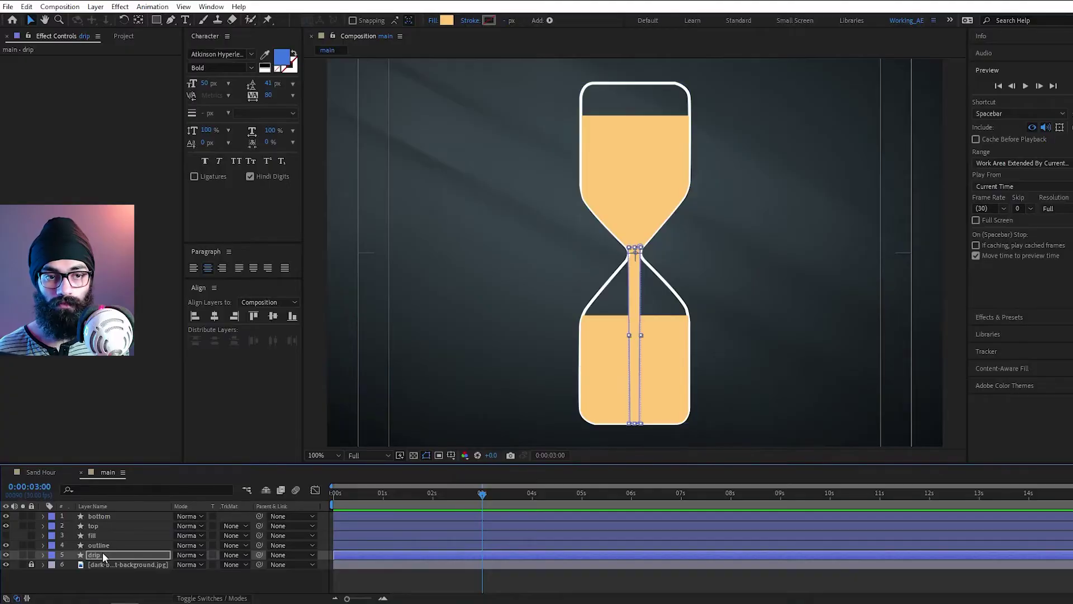
- Add a Path keyframe to the drip's Path 1 at 0:00:02:21, aligned with the bottom layer's last Scale keyframe
click(102, 552)
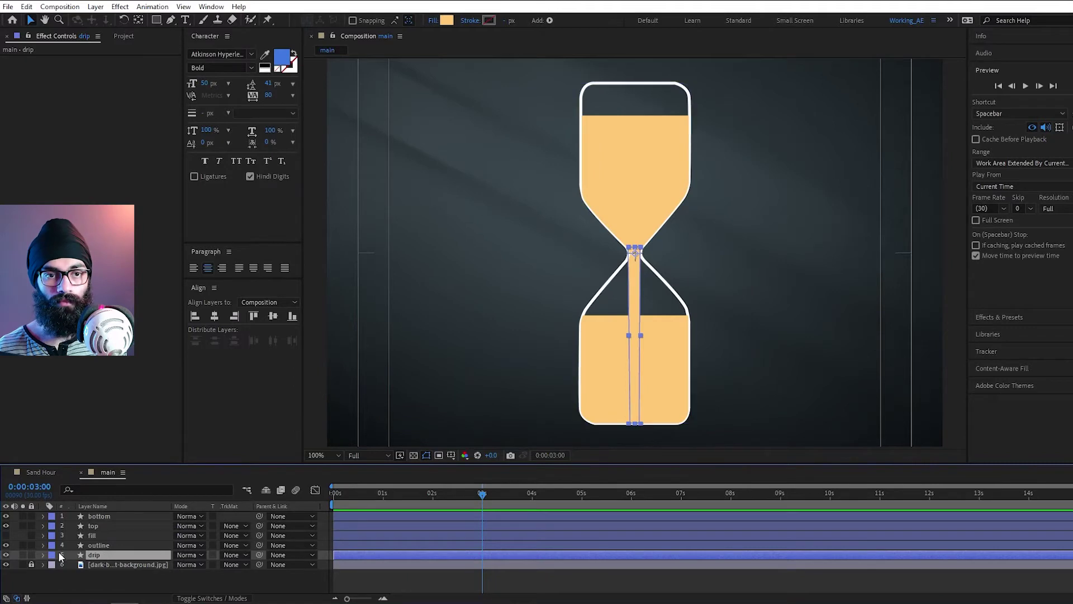
key(u)
click(439, 492)
click(119, 518)
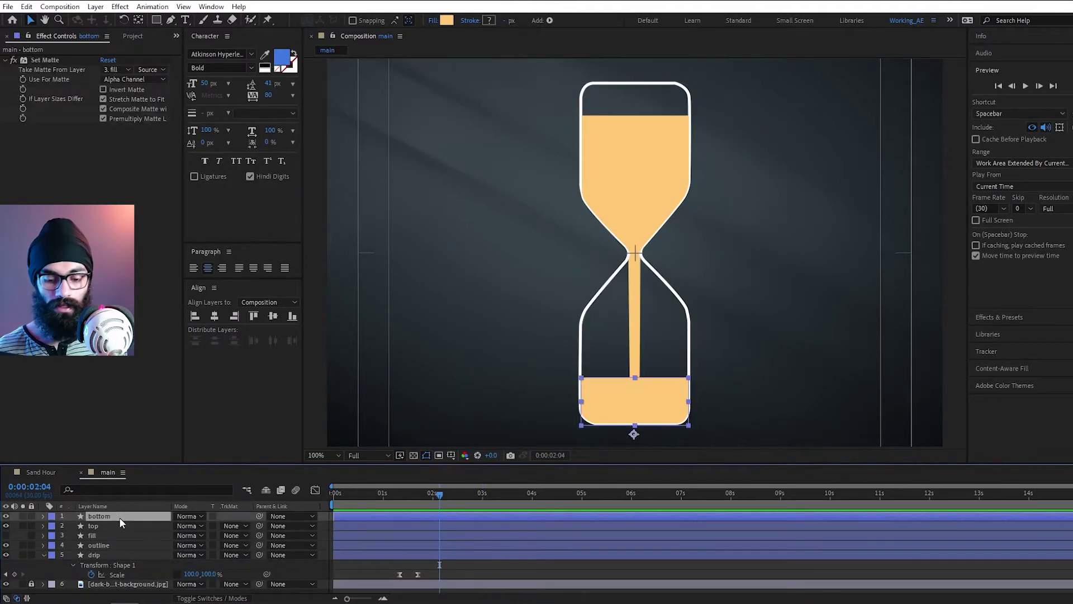
key(u)
key(k)
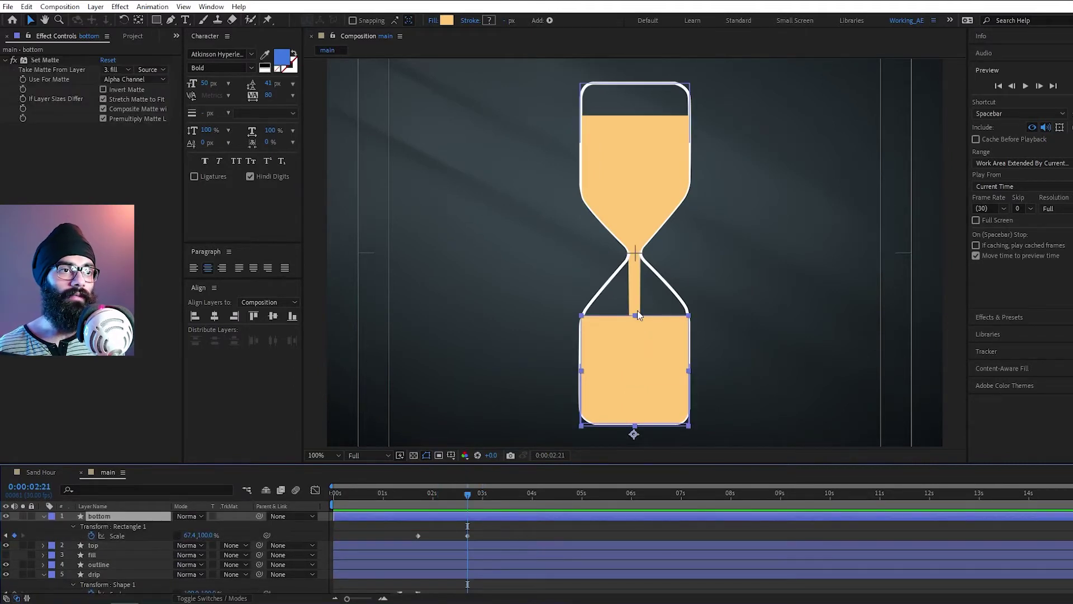
key(period)
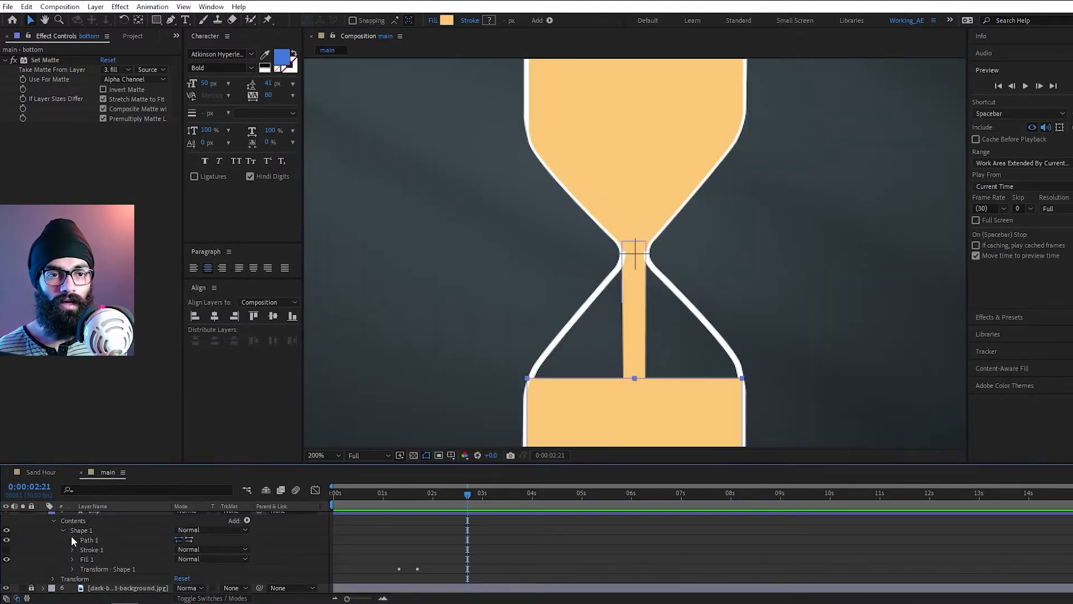
click(72, 539)
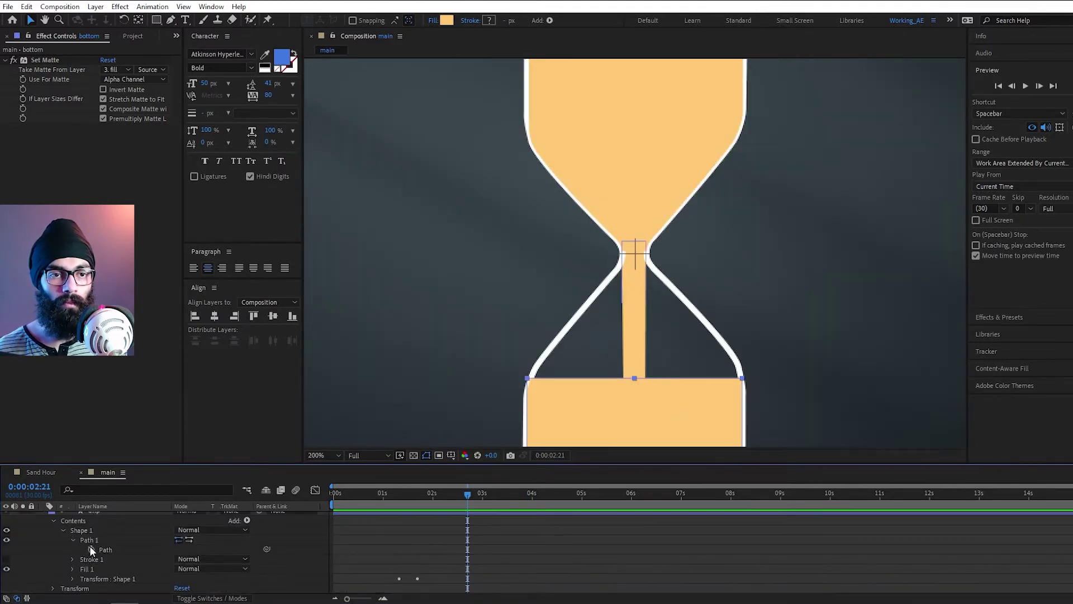
click(91, 549)
- Keyframe the drip path at 0:00:03:01 with its top edge lowered to the surface of the lower bulb's sand
key(shift+Page_Down)
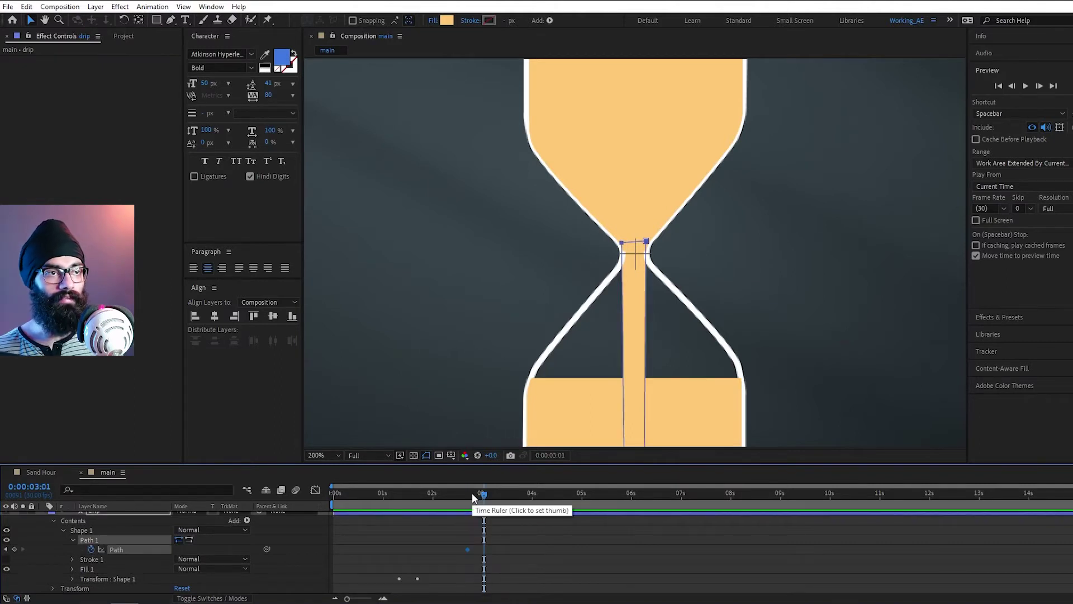
key(comma)
click(640, 247)
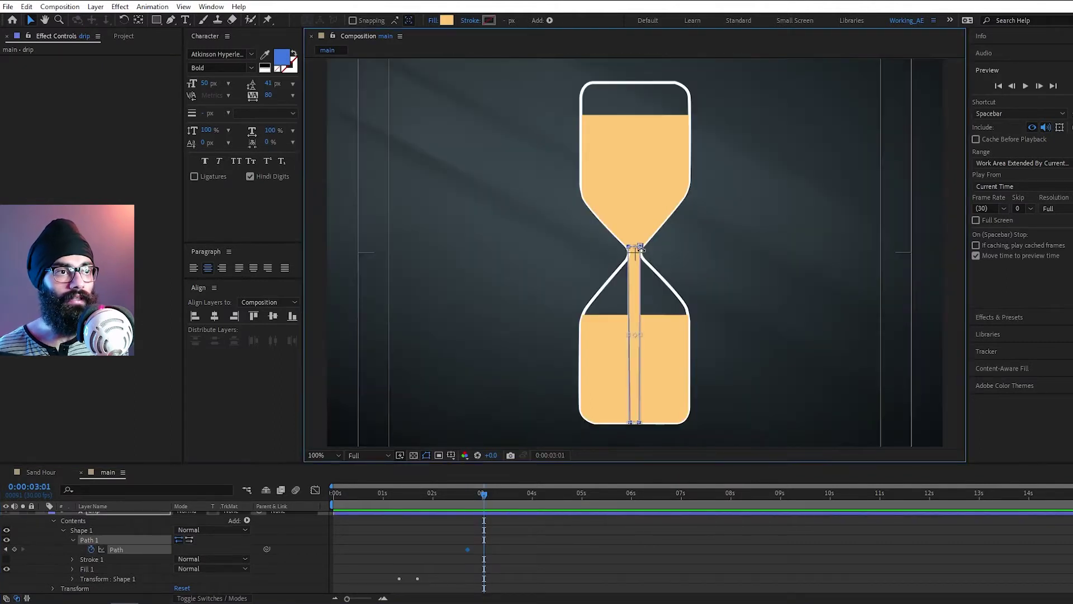
drag(633, 246, 634, 314)
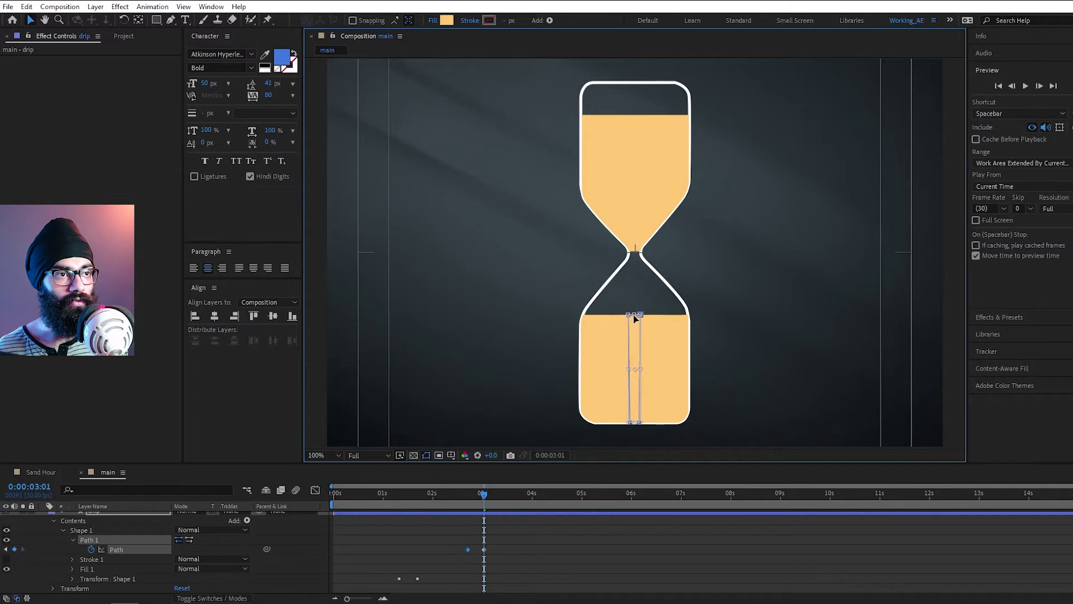
- Preview the stream running out and move the drip's second Path keyframe to 0:00:03:15
click(471, 495)
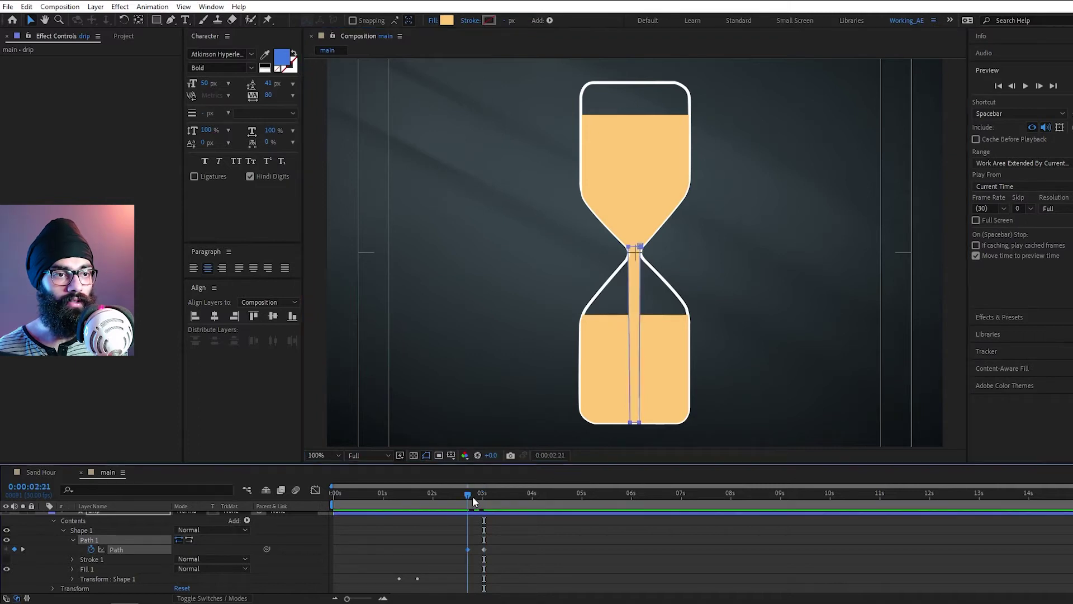
key(space)
key(space)
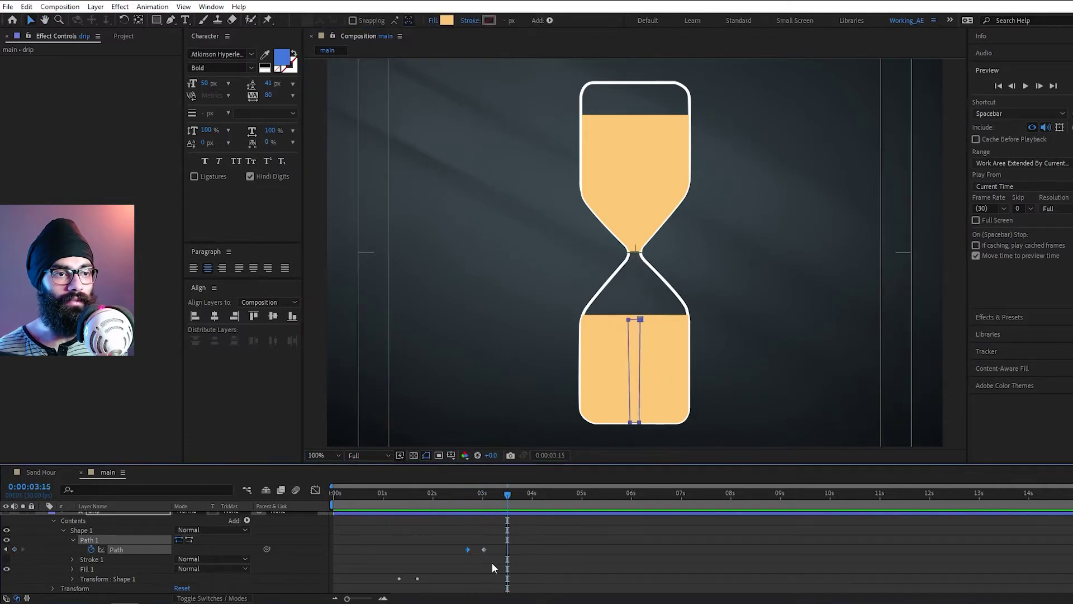
drag(503, 549, 507, 548)
click(470, 495)
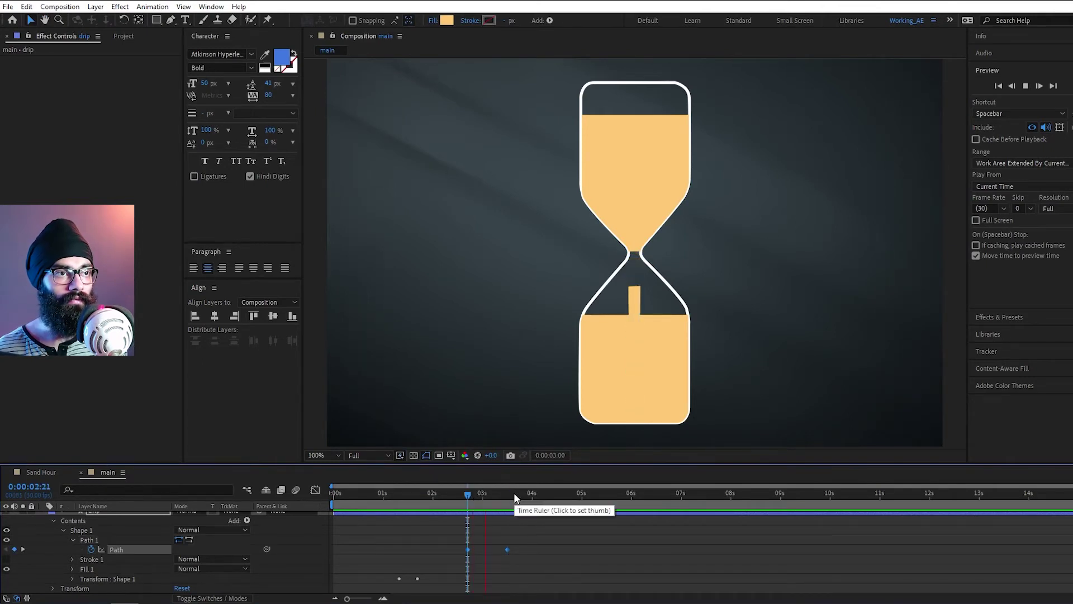
key(space)
- Round both top corners of the drip path at 0:00:03:02, adding a Path keyframe there
scroll(633, 302, up, 1)
drag(515, 503, 490, 500)
click(543, 530)
key(period)
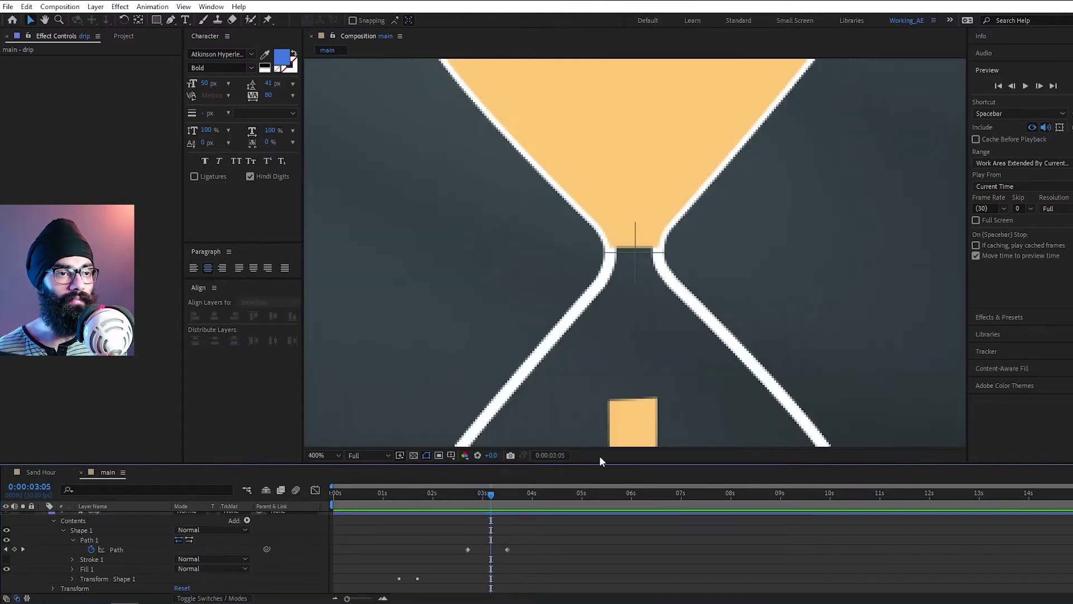
key(Page_Up)
key(Page_Up)
key(Page_Up)
click(116, 550)
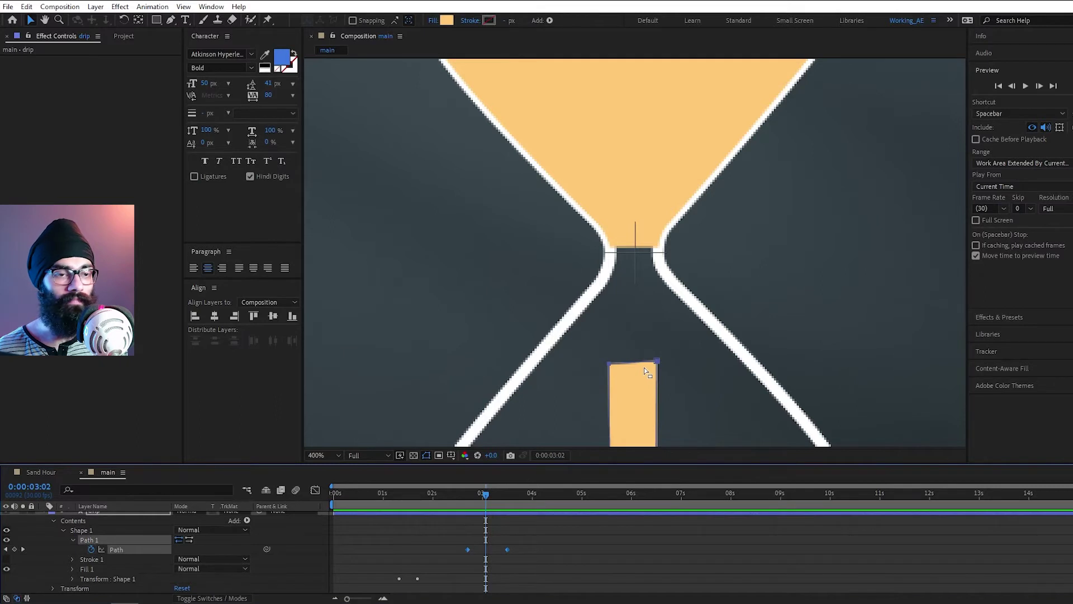
key(g)
drag(669, 383, 649, 256)
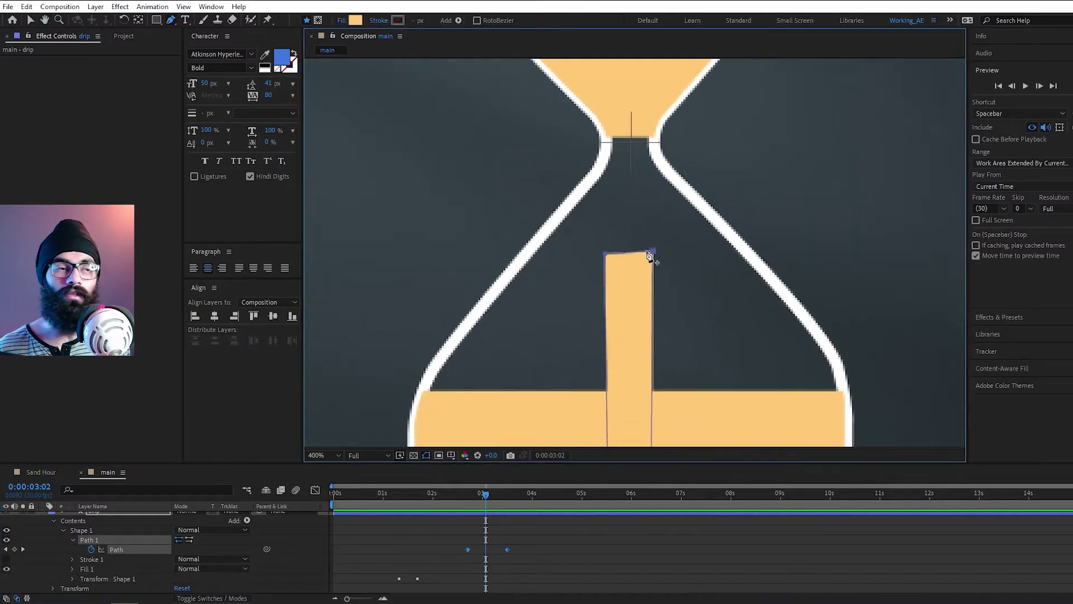
alt+click(605, 254)
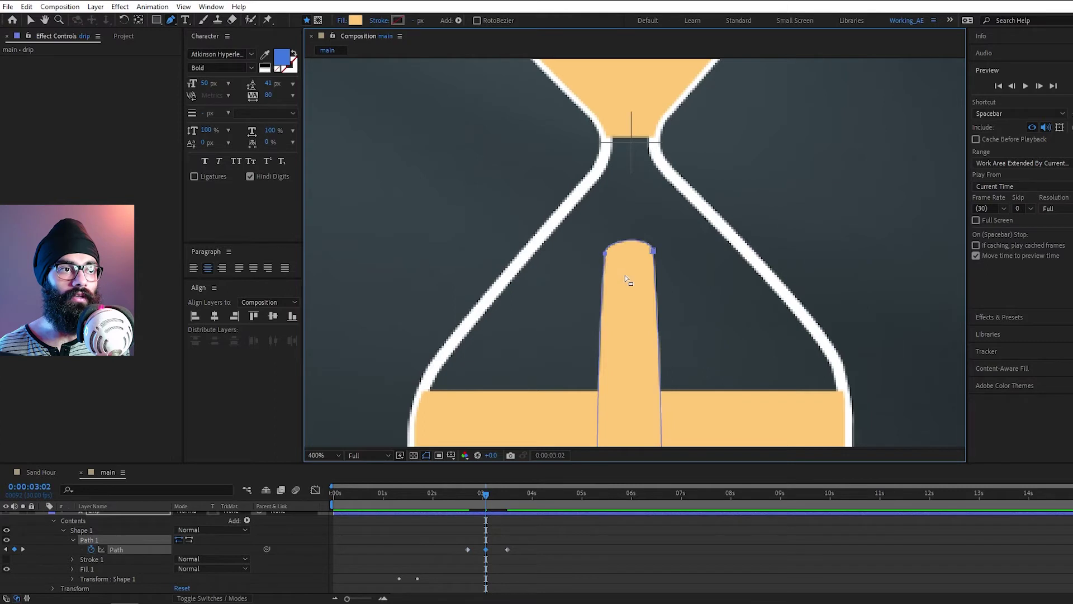
alt+click(652, 252)
key(ctrl+z)
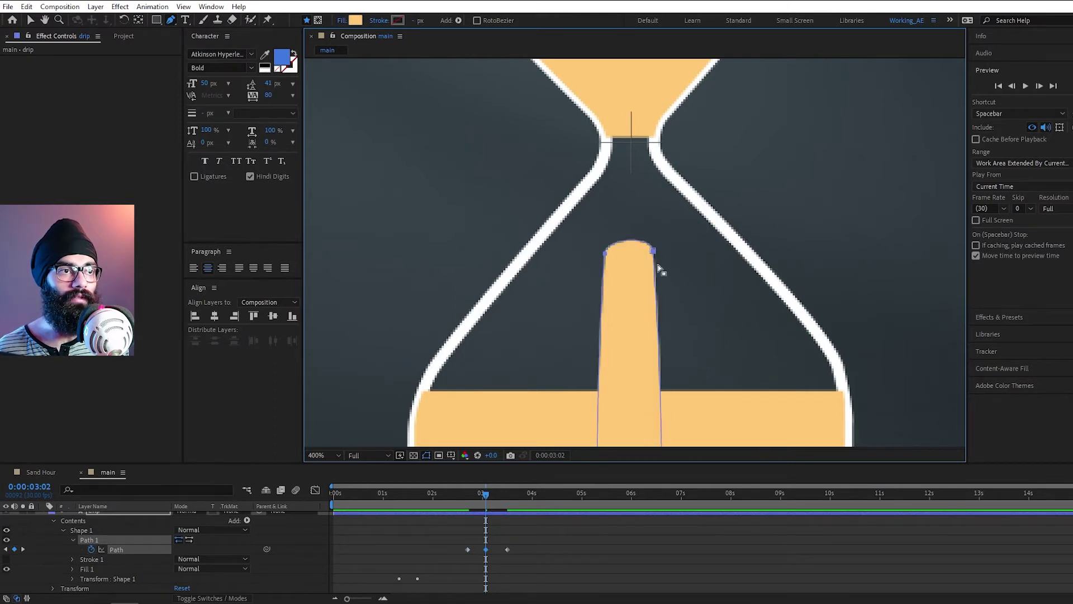
- Add a point on each side of the drip path at 0:00:03:02 and pull these and the top points inward to narrow the stream
click(601, 326)
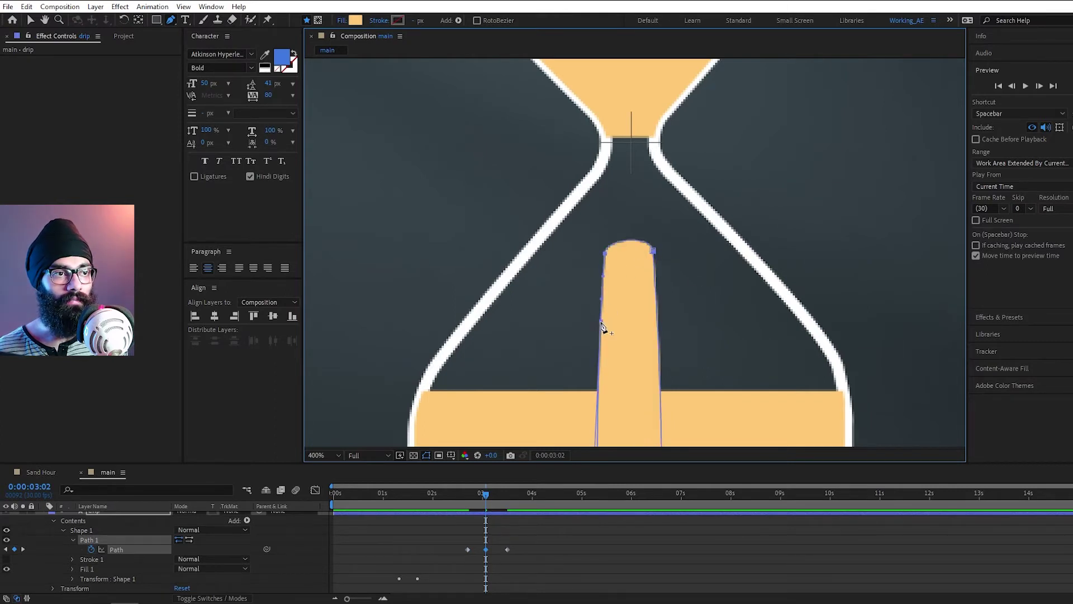
click(660, 328)
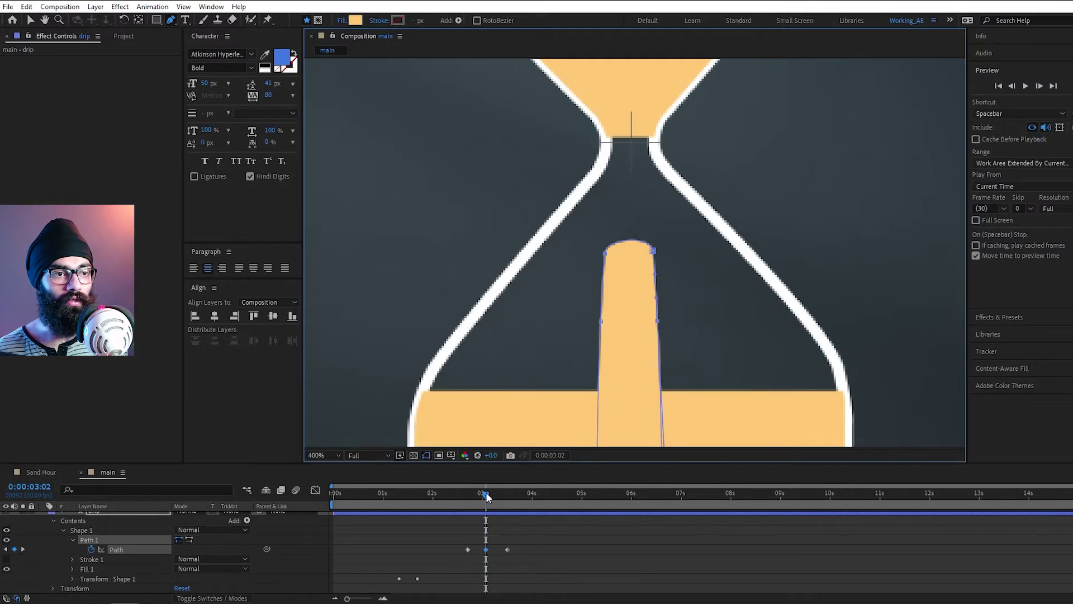
drag(602, 298, 653, 302)
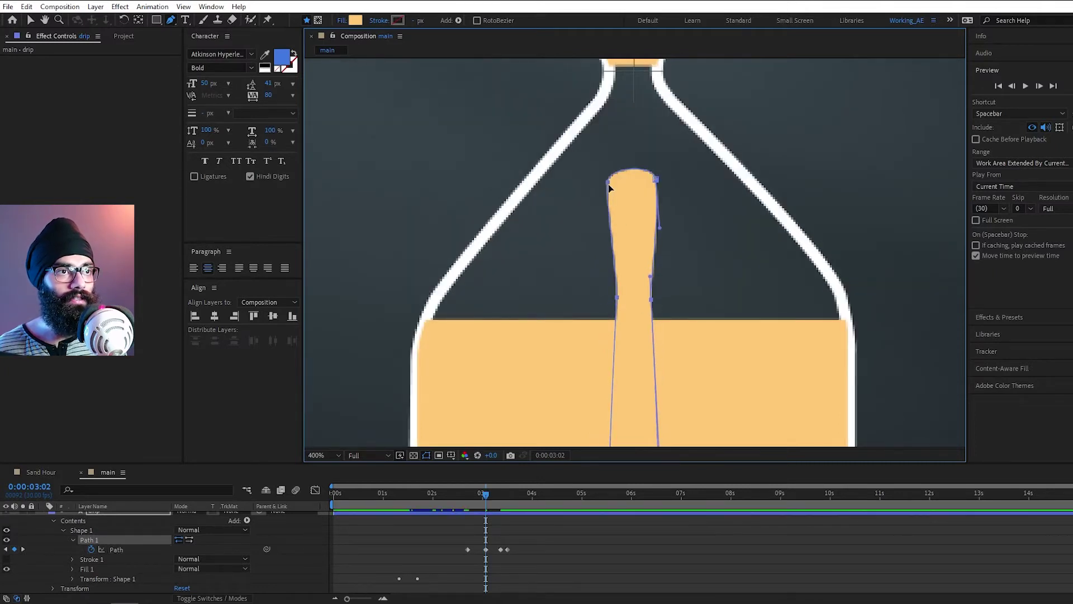
mouse_move(609, 183)
mouse_down()
mouse_move(647, 180)
mouse_move(617, 182)
mouse_up()
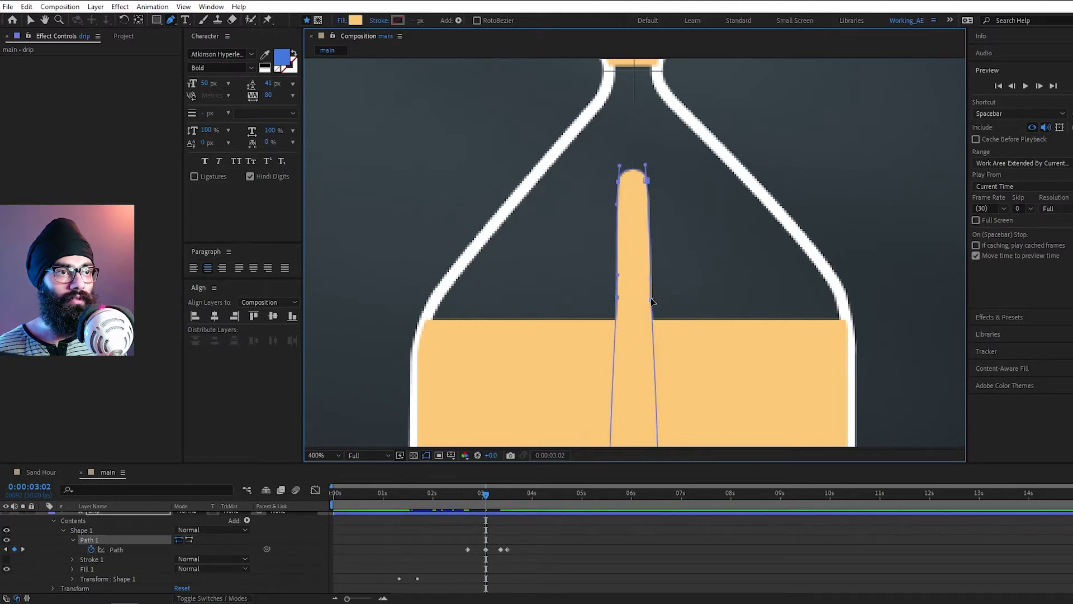
- Preview the narrowed drip from 0:00:02:21 and delete its extra Path keyframe at 0:00:03:11
click(472, 495)
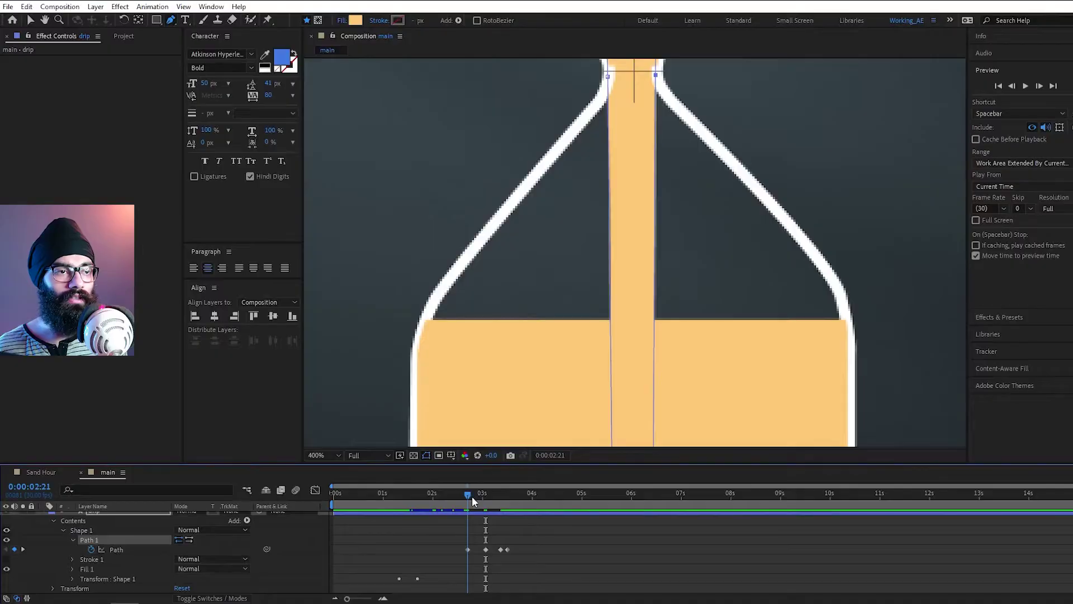
key(space)
key(j)
click(500, 549)
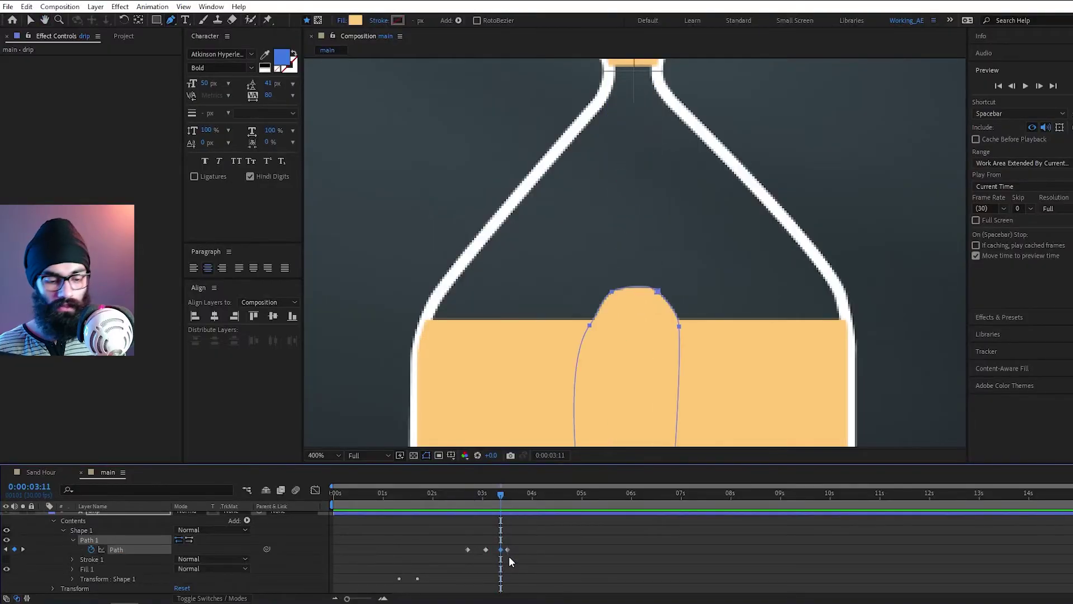
key(Delete)
- At 0:00:03:15, move the drip path down until its top sits below the lower sand's surface, and preview the run-out
drag(498, 496, 495, 505)
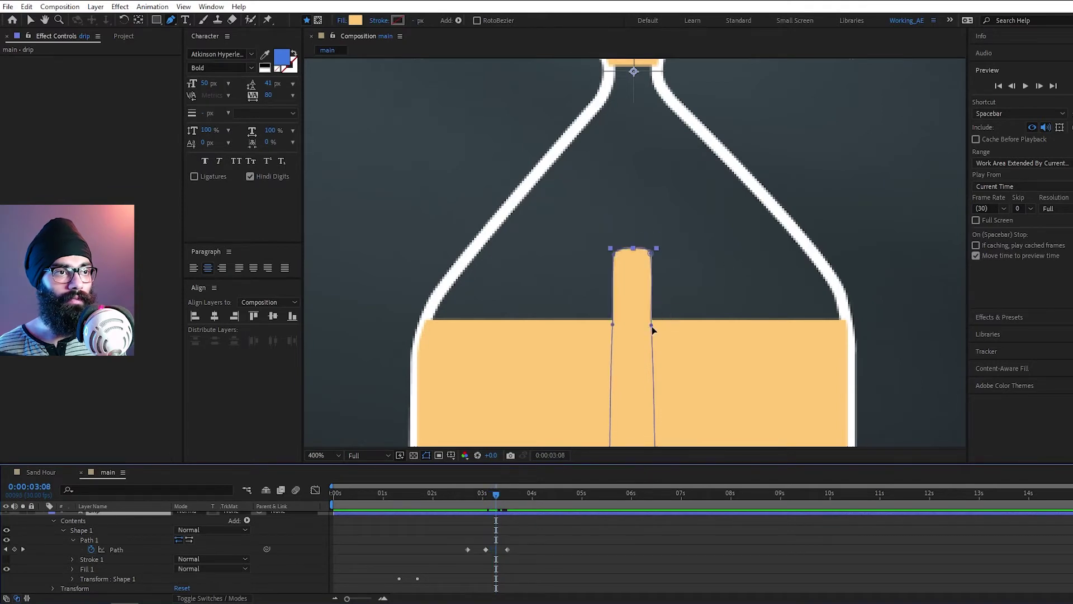
drag(651, 325, 664, 327)
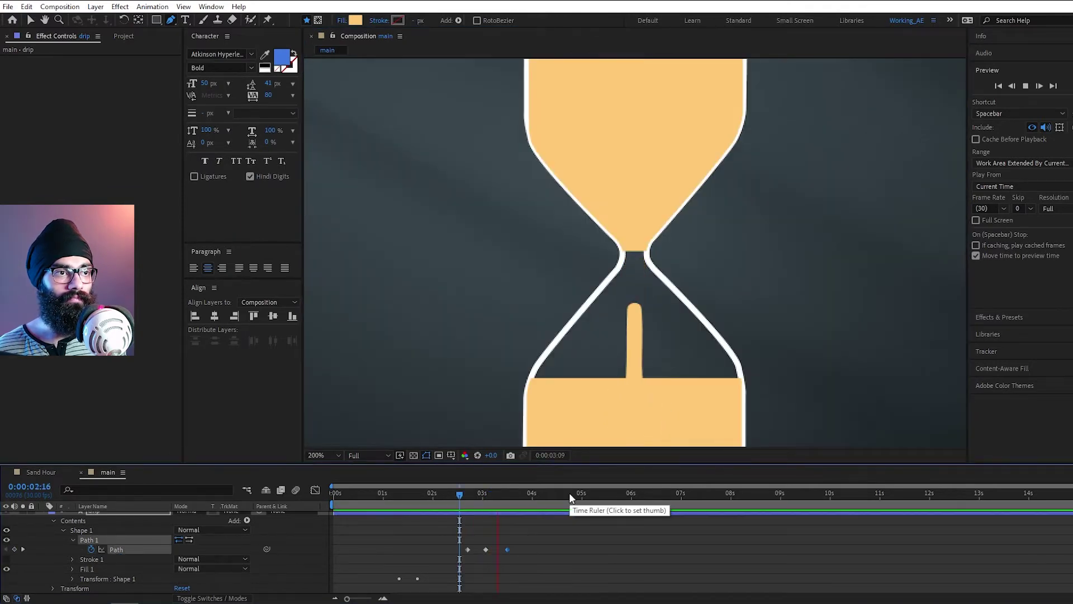
click(506, 493)
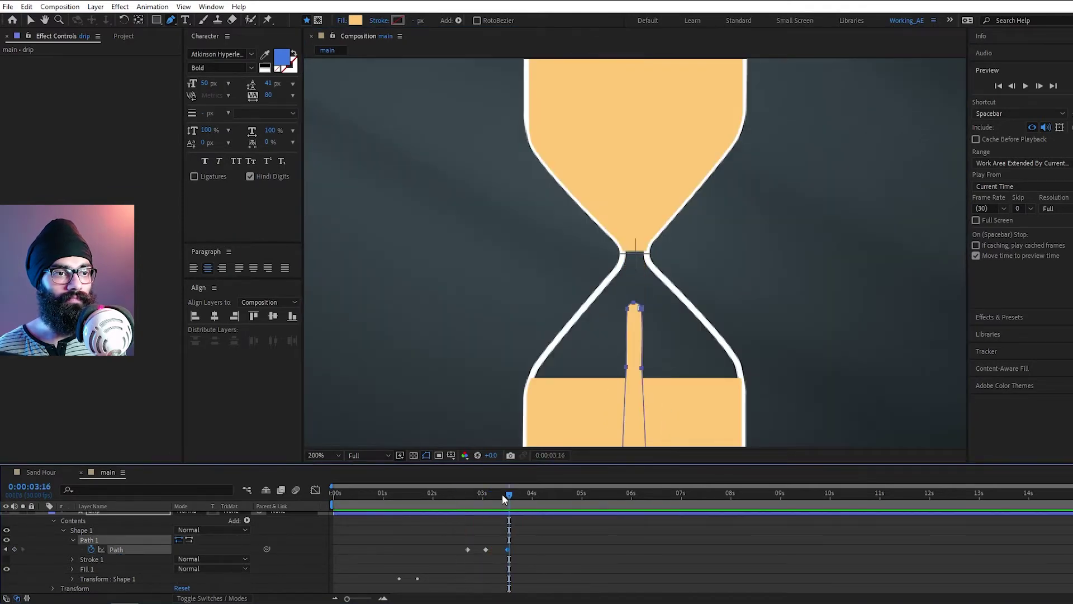
key(v)
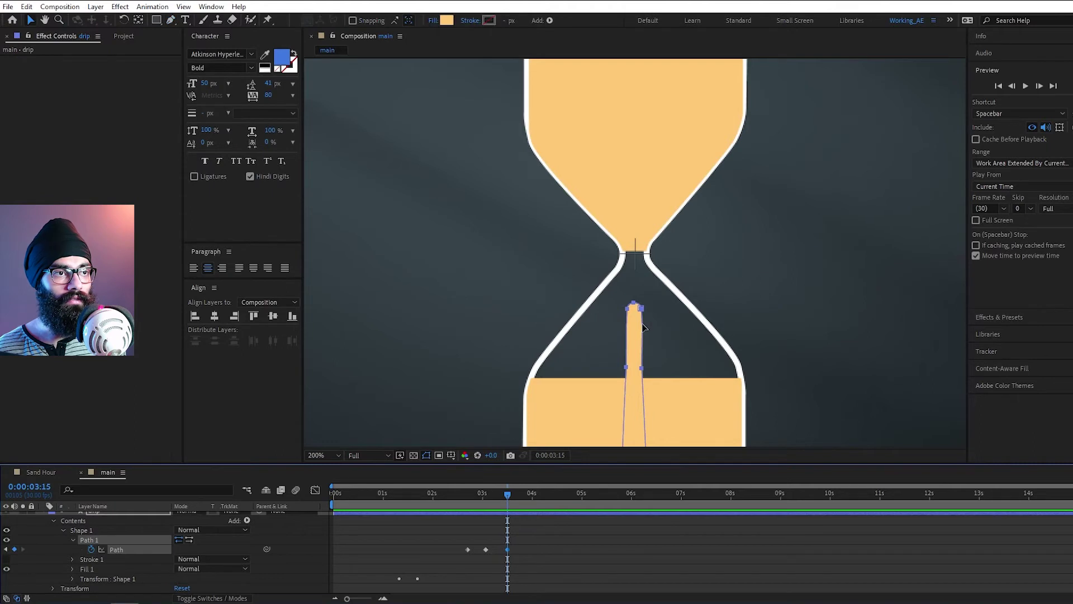
click(641, 328)
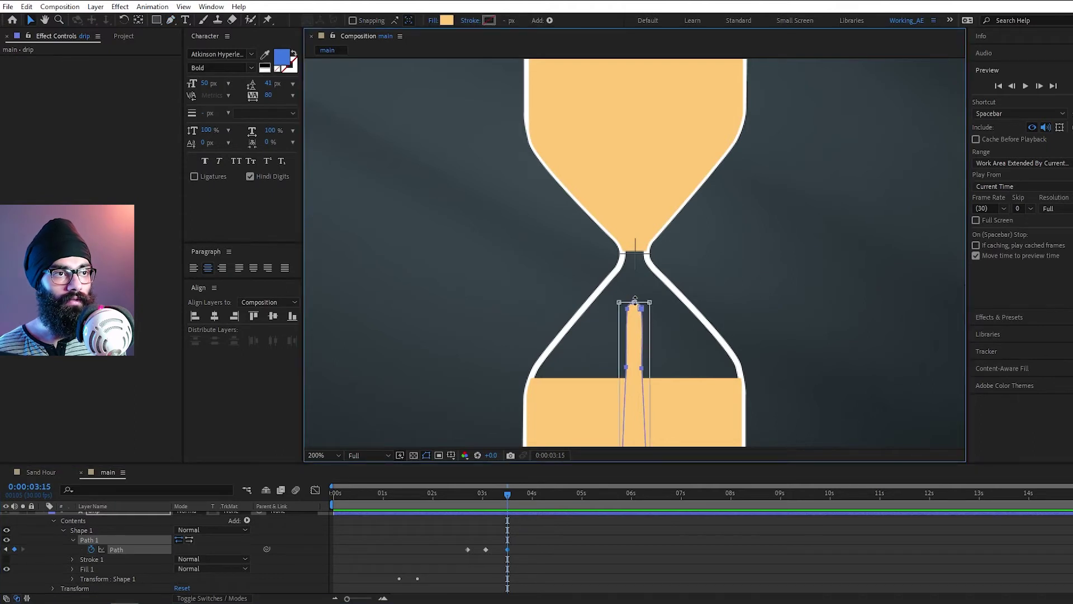
drag(635, 302, 633, 386)
drag(493, 490, 468, 496)
key(space)
click(479, 491)
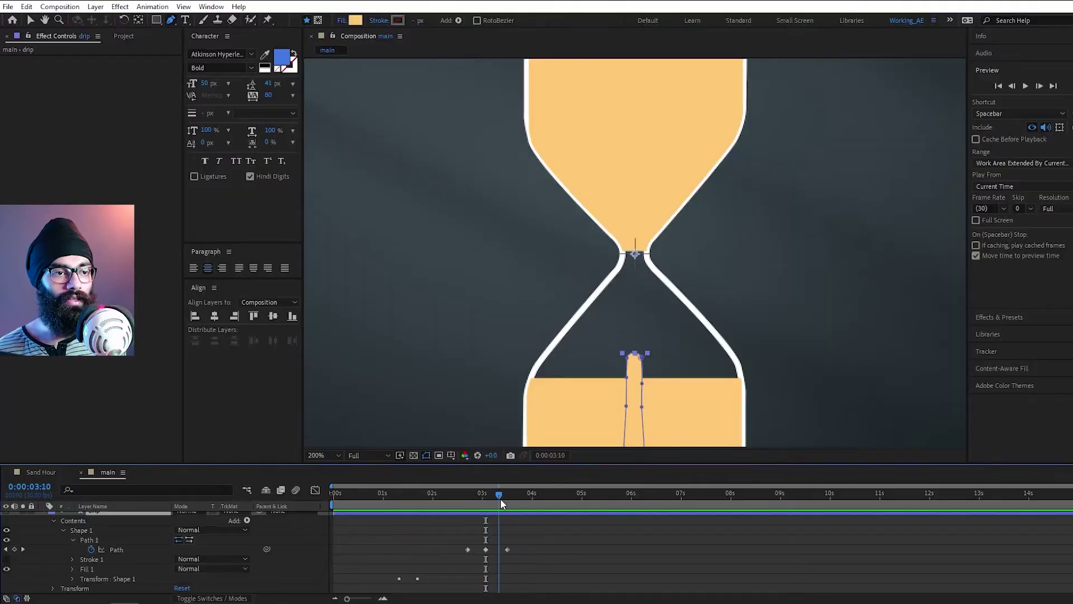
- At 0:00:03:02, draw a small rounded teardrop just below the neck as a second shape in the drip layer
drag(501, 498, 487, 501)
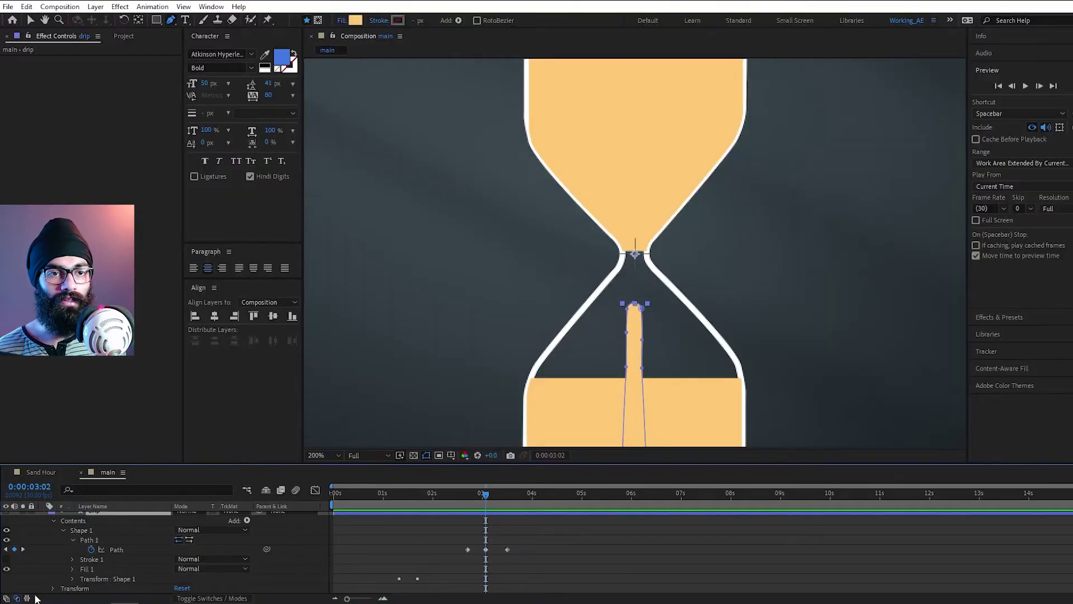
click(63, 529)
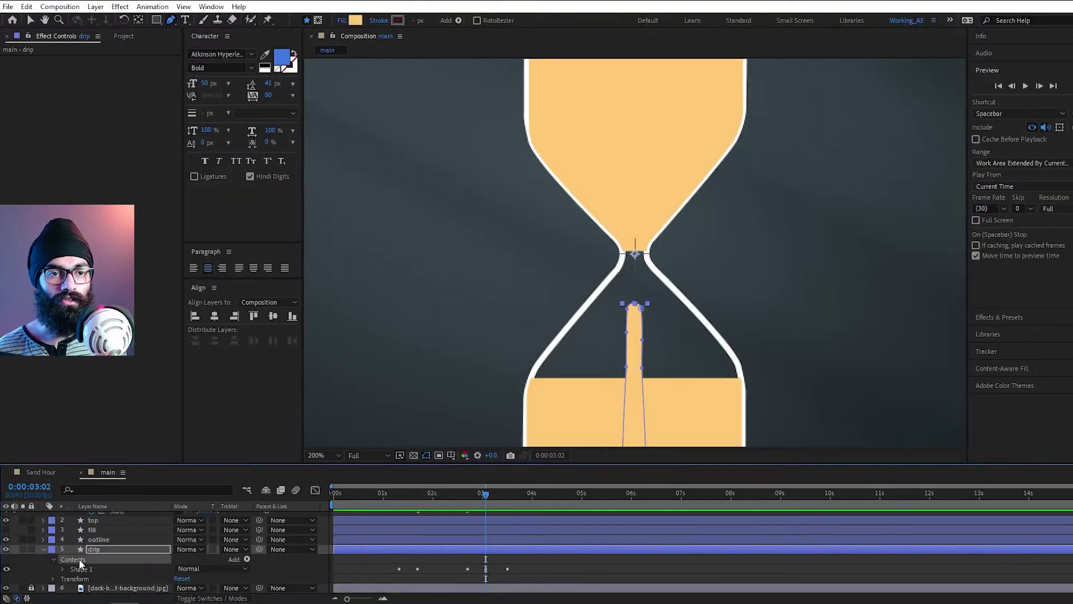
key(period)
click(620, 275)
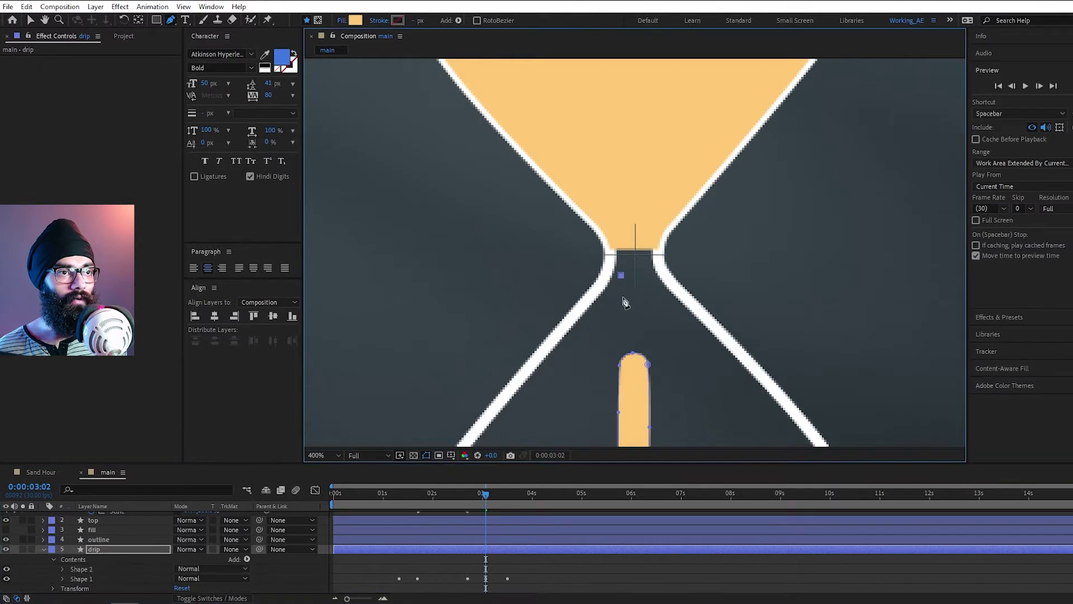
scroll(646, 305, up, 1)
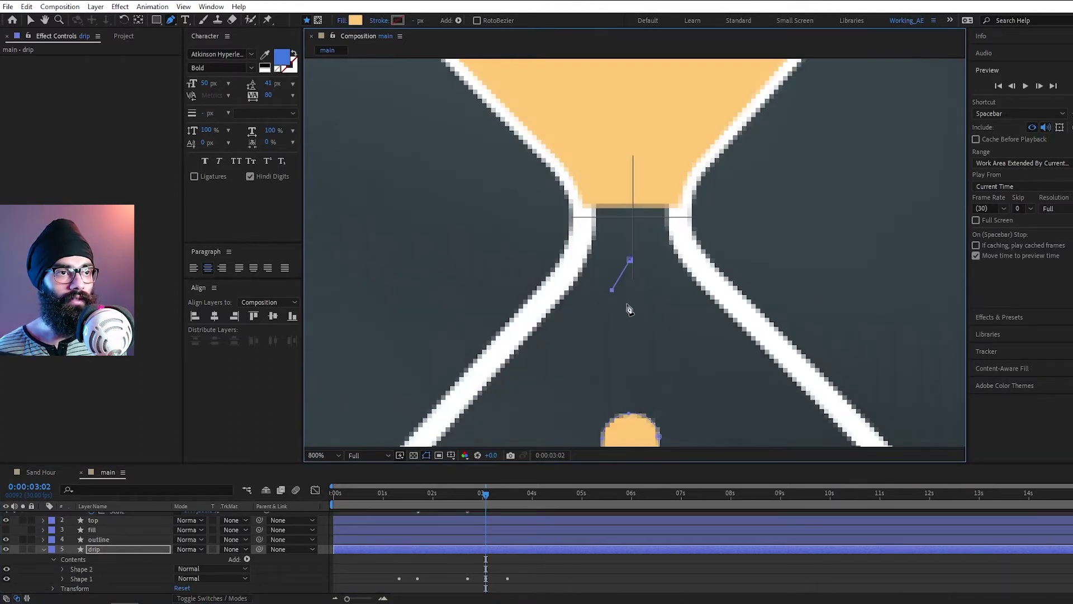
click(650, 287)
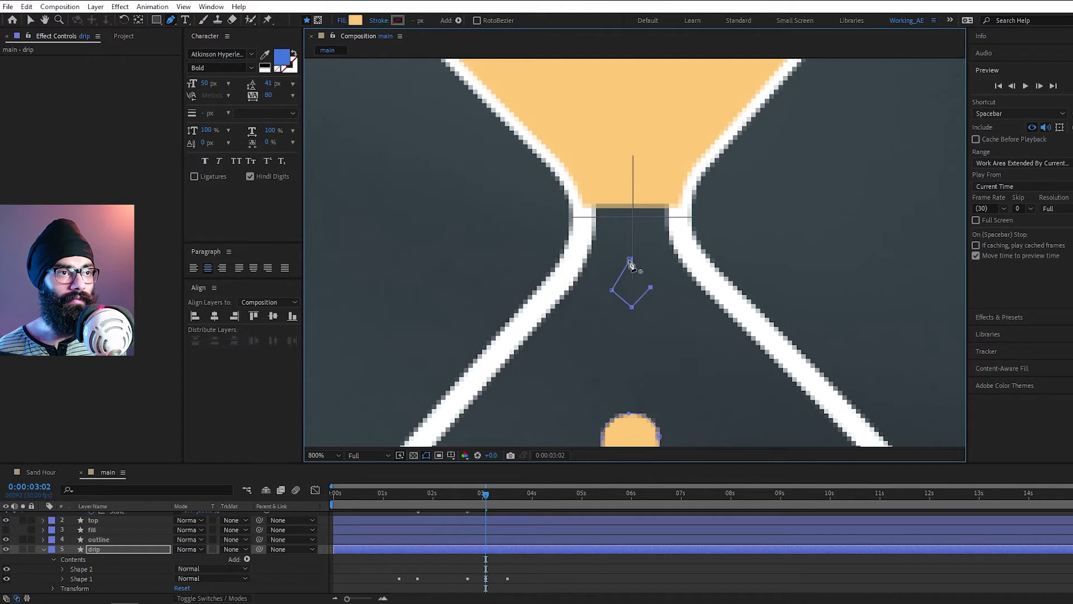
mouse_move(632, 306)
mouse_down()
mouse_move(652, 295)
mouse_move(615, 294)
mouse_up()
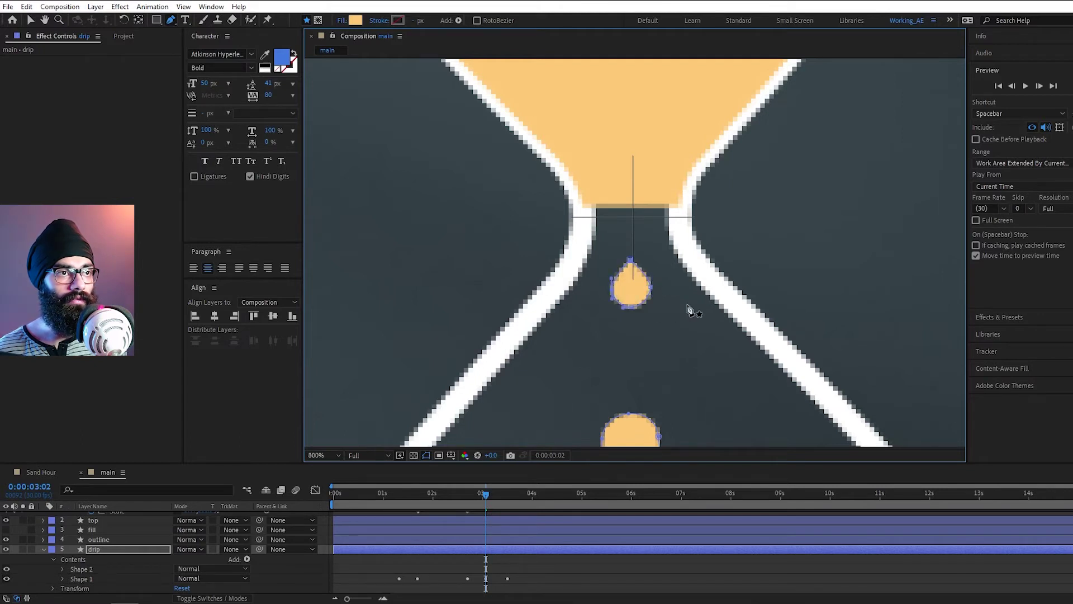
key(comma)
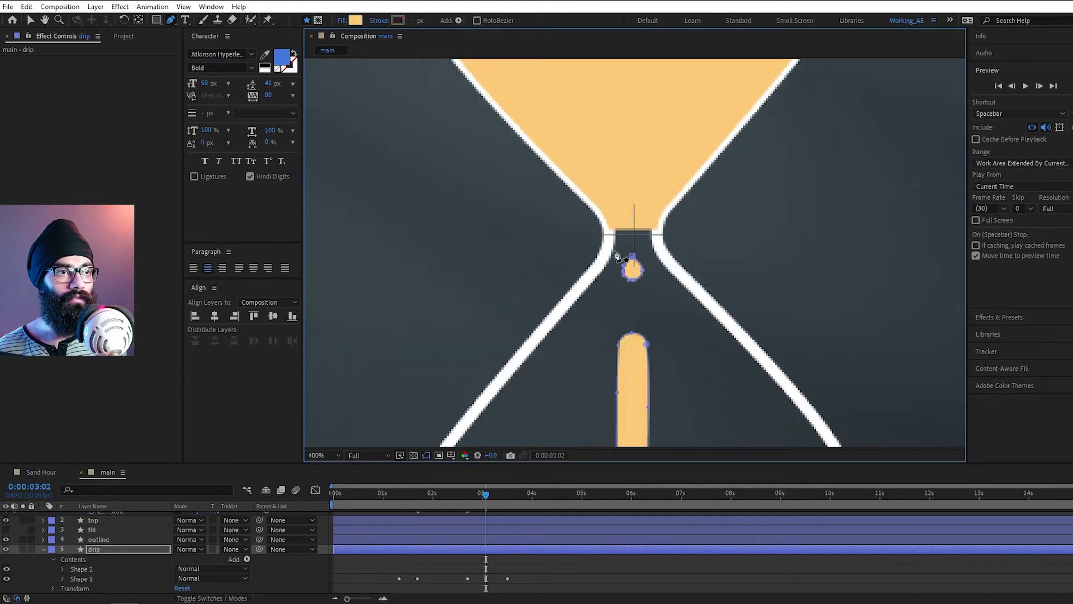
drag(634, 282, 633, 289)
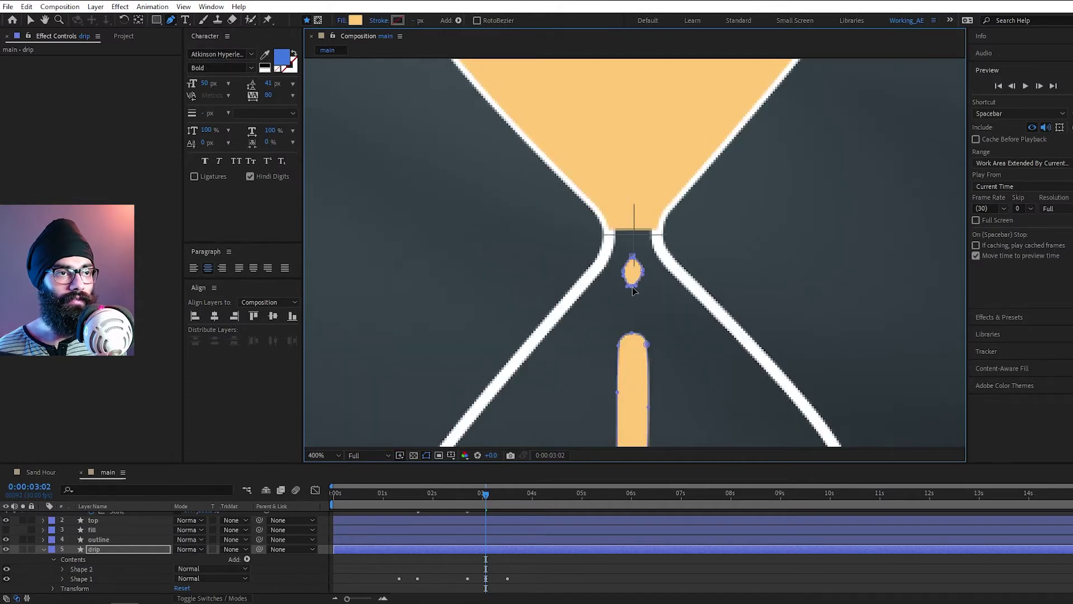
- Enable Path keyframing for the teardrop at 0:00:02:29 and move its path up into the sand above the neck
click(62, 568)
click(72, 530)
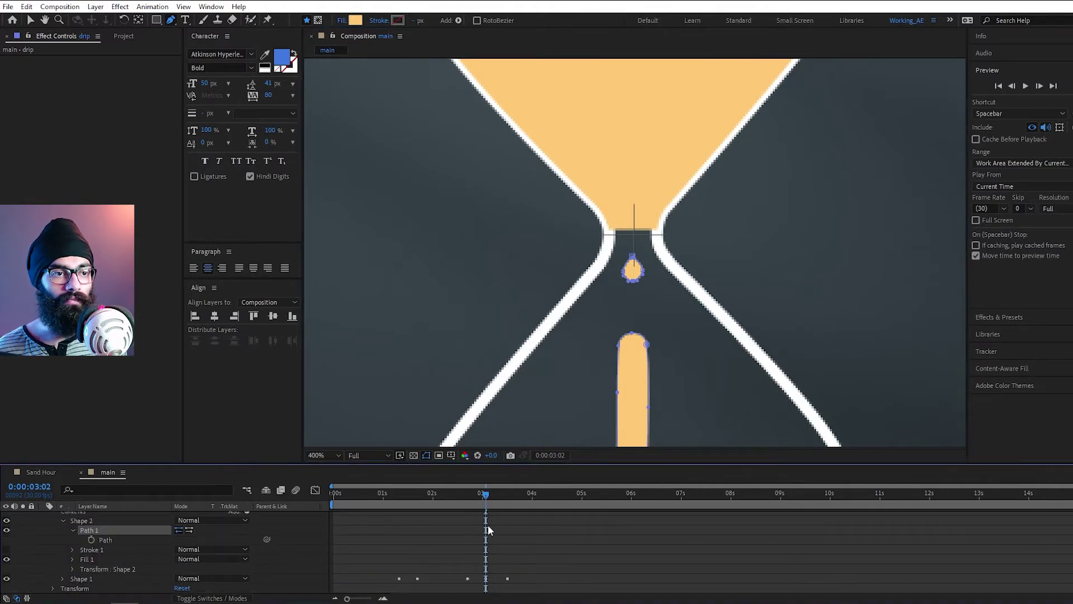
mouse_move(484, 495)
mouse_down()
mouse_move(470, 499)
mouse_move(481, 502)
mouse_up()
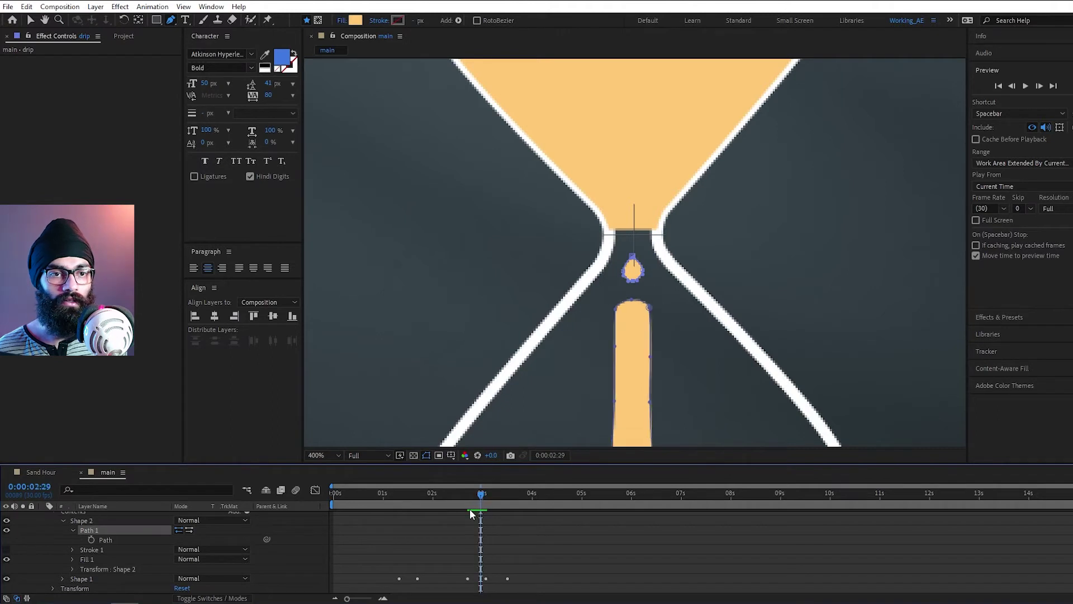
click(91, 540)
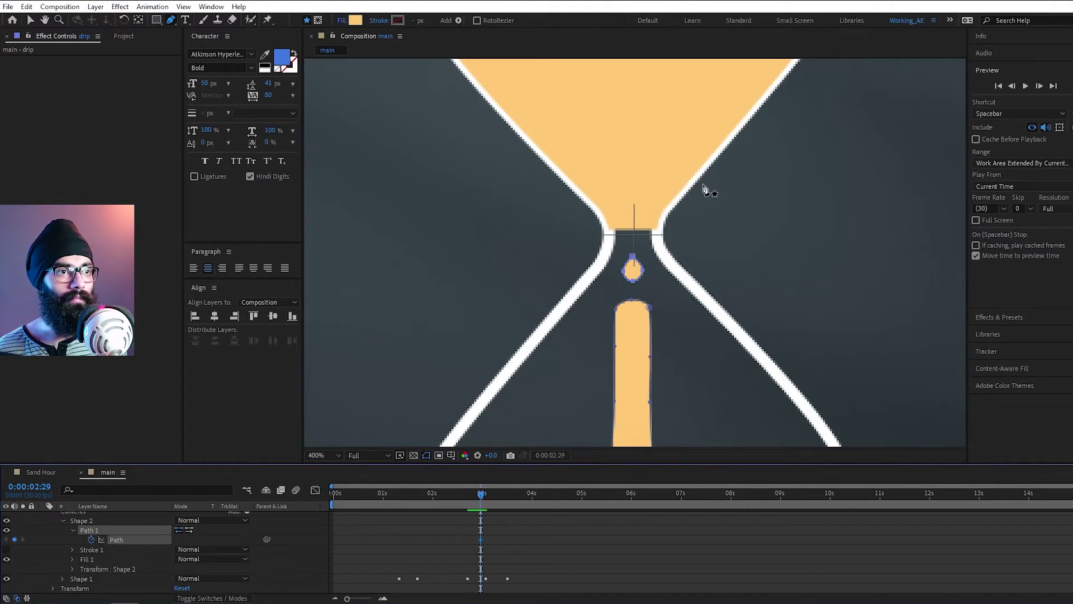
drag(636, 260, 638, 207)
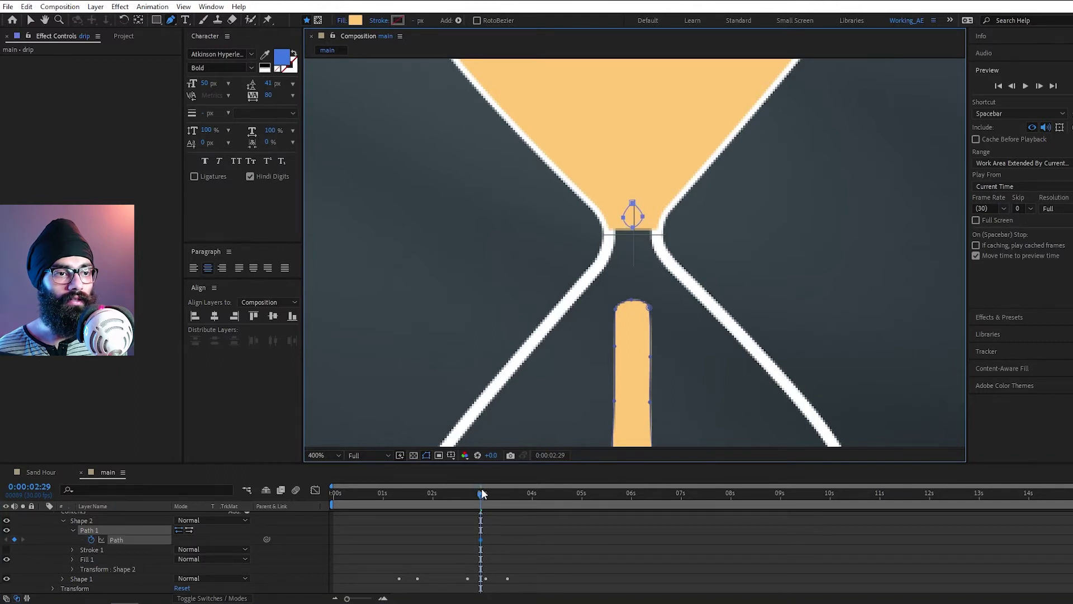
- At 0:00:03:14, move the teardrop's path down into the sand of the lower bulb
drag(483, 493, 506, 492)
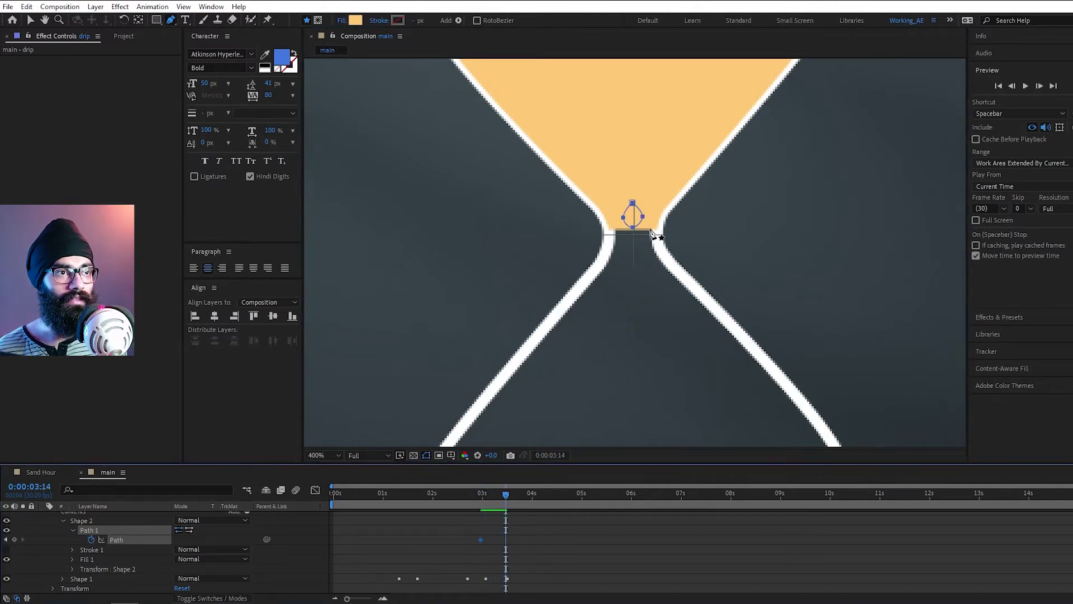
scroll(651, 234, down, 2)
drag(634, 239, 638, 379)
- Preview the falling drop and shift its Path keyframes to 0:00:03:03 and about 4 seconds
drag(506, 494, 488, 492)
key(space)
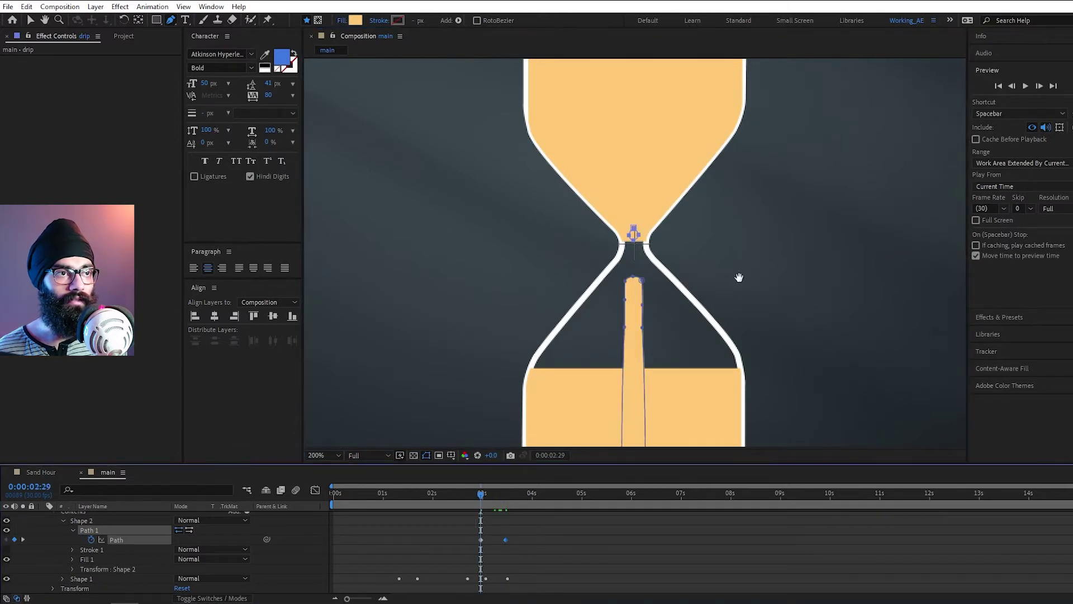
key(space)
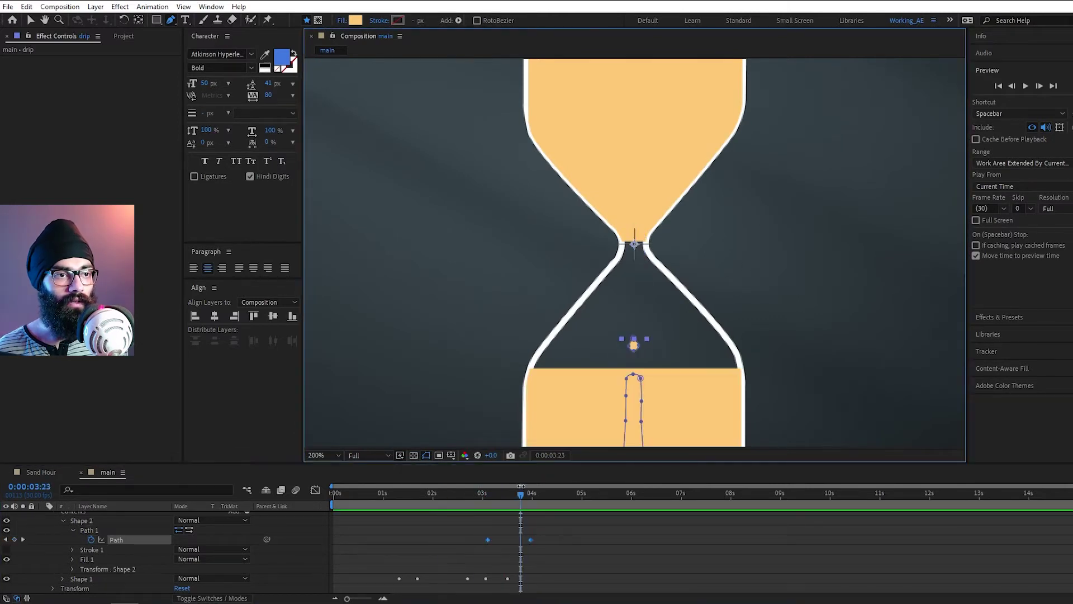
- At 0:00:03:03, pull the drop's side points outward so it fills the width of the neck
drag(520, 497, 489, 511)
scroll(642, 223, up, 1)
mouse_move(644, 217)
mouse_down()
mouse_move(610, 216)
mouse_move(634, 241)
mouse_move(656, 217)
mouse_move(608, 220)
mouse_move(657, 231)
mouse_up()
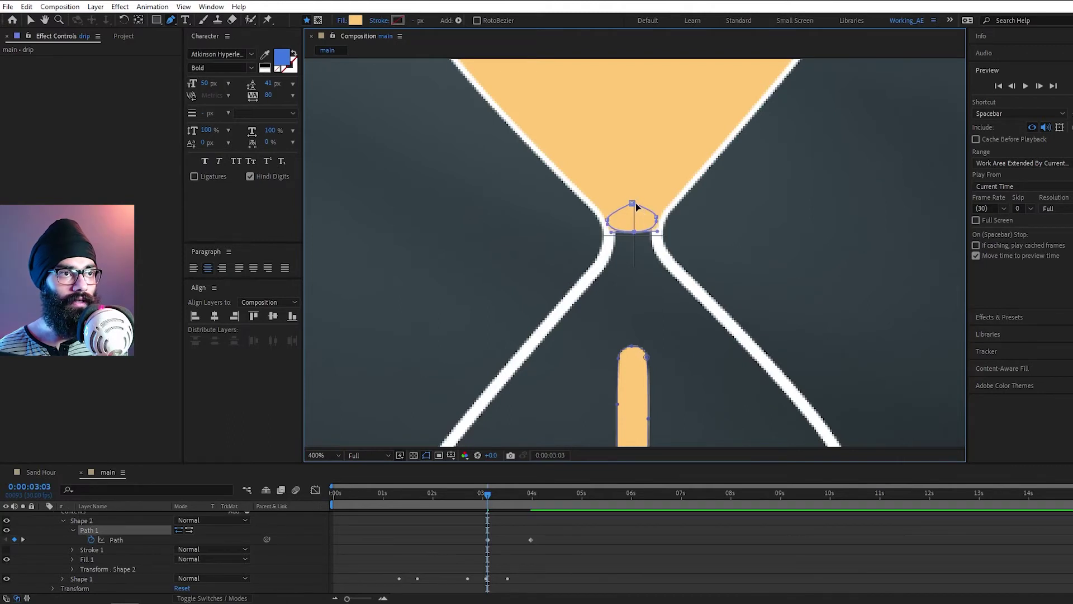
- At 0:00:03:14, lower the drop's bottom point and pull its sides inward to form a narrower teardrop, and preview the fall
drag(487, 495, 506, 501)
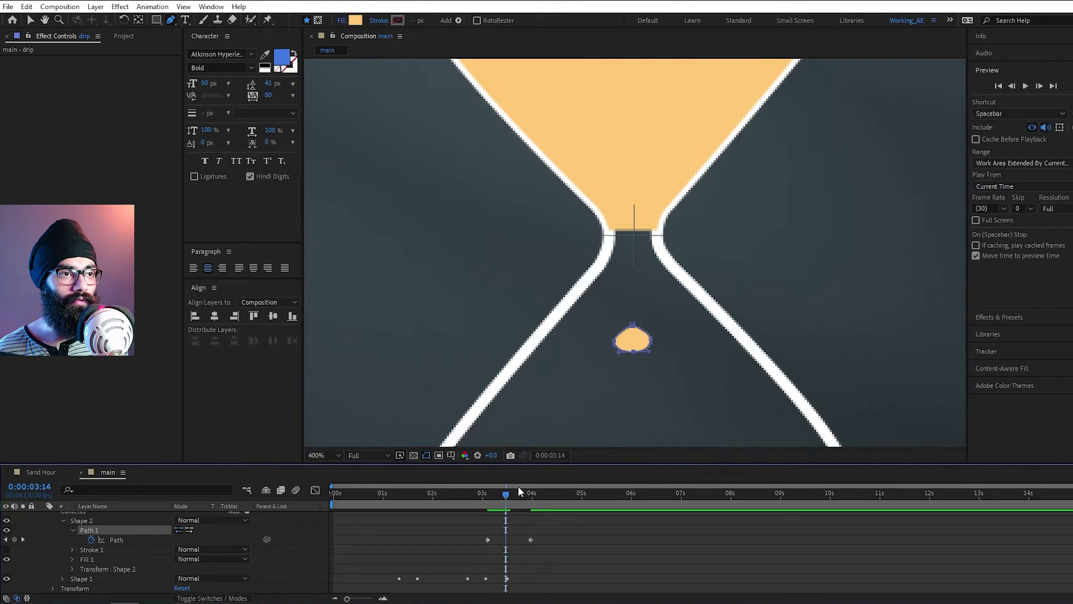
mouse_move(633, 352)
mouse_down()
mouse_move(633, 366)
mouse_move(620, 342)
mouse_move(644, 340)
mouse_move(635, 359)
mouse_up()
key(space)
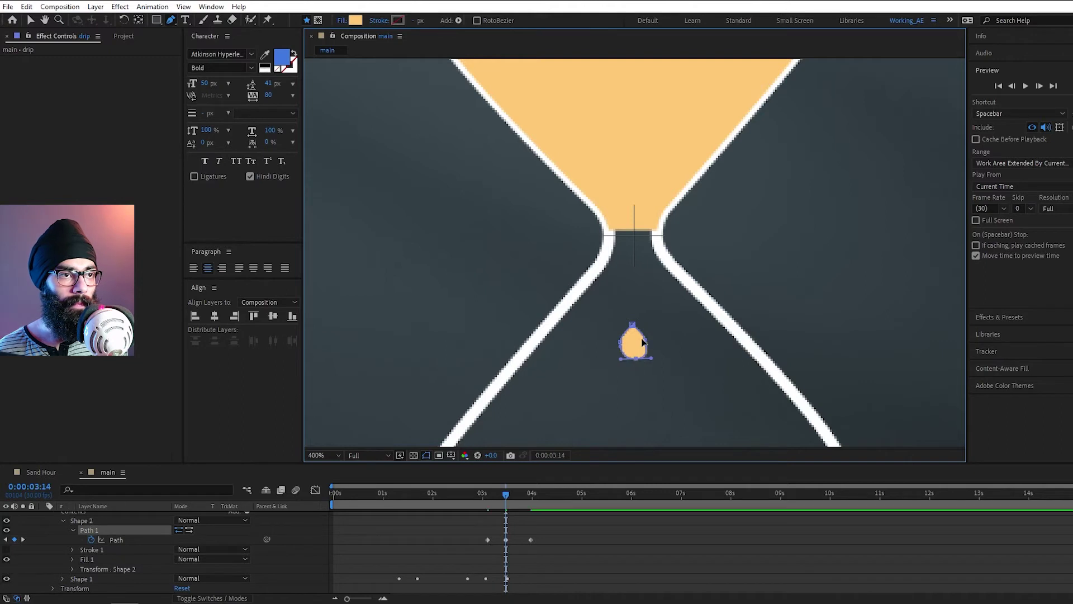
scroll(637, 385, down, 2)
key(space)
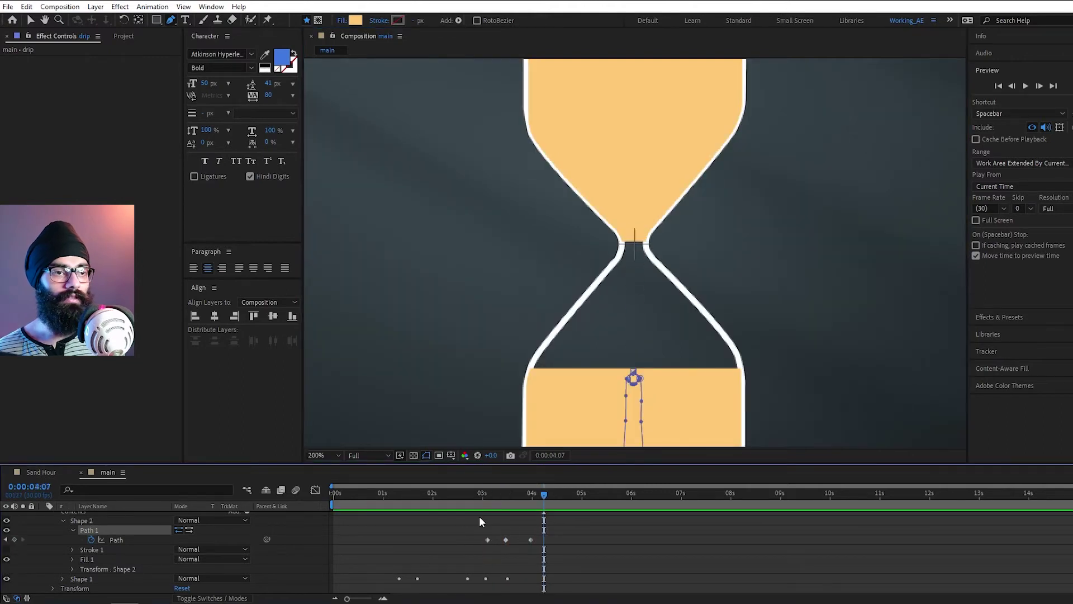
- Compress the drop's three Path keyframes so the last falls at 0:00:03:21, and preview the faster drop
click(516, 496)
drag(541, 545, 473, 519)
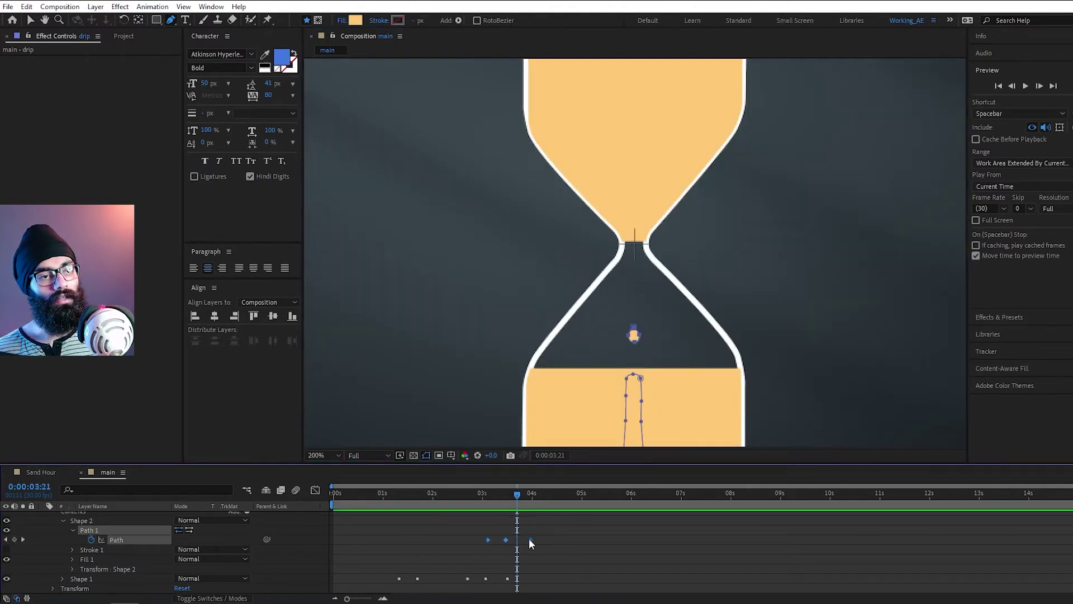
drag(529, 538, 517, 539)
click(491, 487)
key(space)
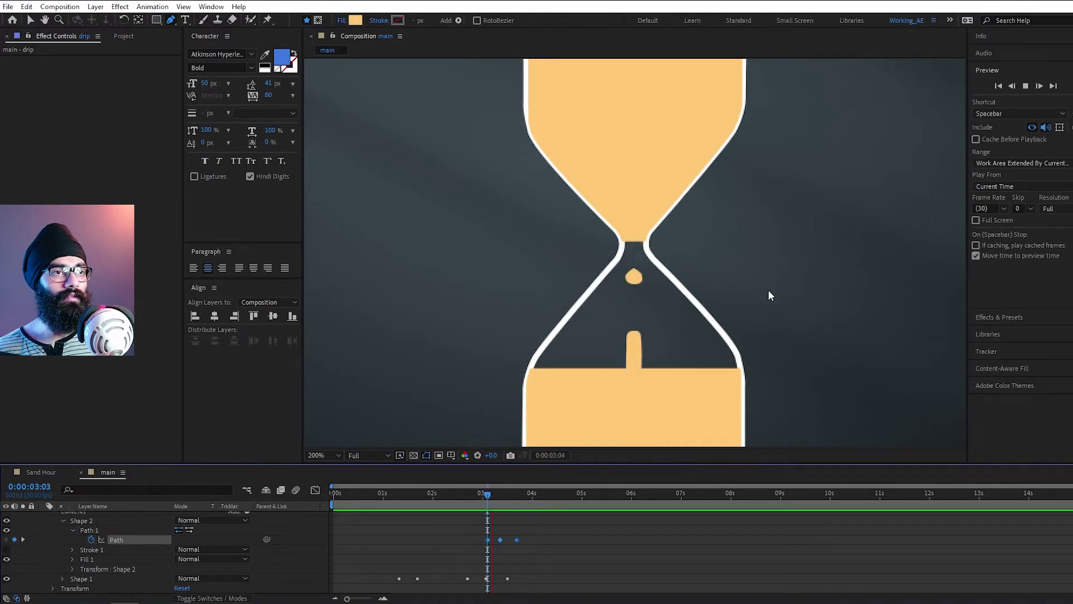
key(shift+slash)
click(481, 495)
- At 0:00:02:28, scale the drop's path down to a tiny point inside the sand above the neck
mouse_move(481, 495)
mouse_down()
mouse_move(340, 514)
mouse_move(508, 502)
mouse_move(479, 505)
mouse_up()
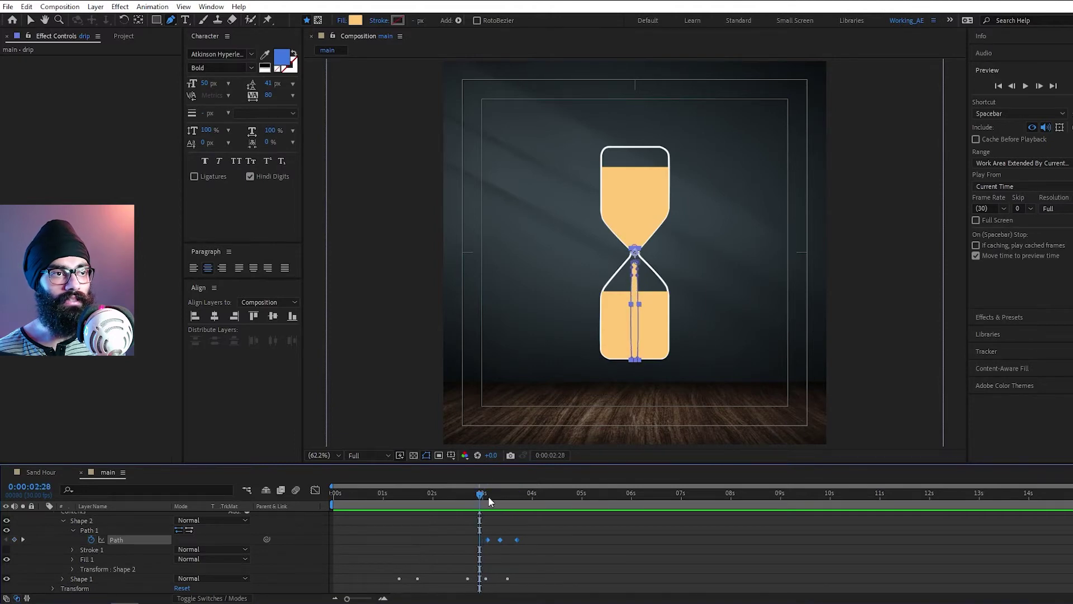
key(slash)
key(period)
scroll(94, 534, up, 1)
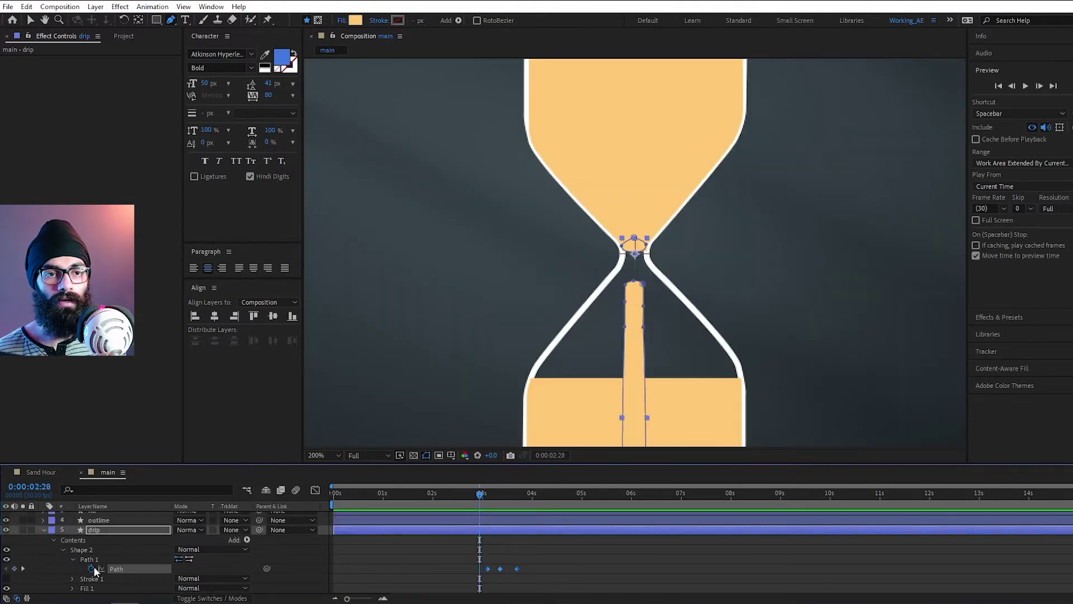
click(98, 558)
key(period)
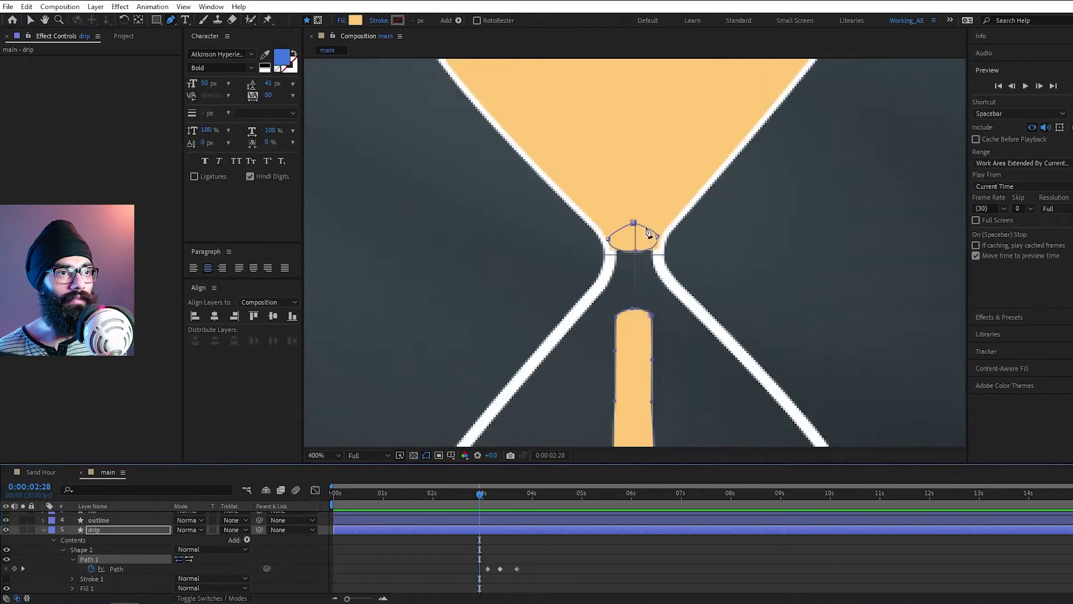
key(v)
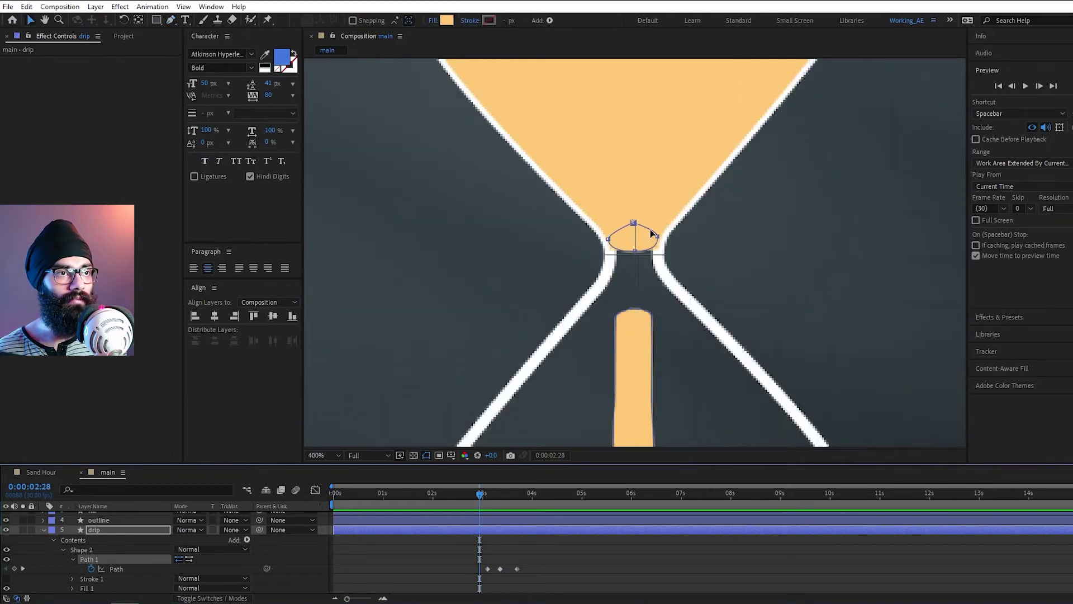
click(656, 238)
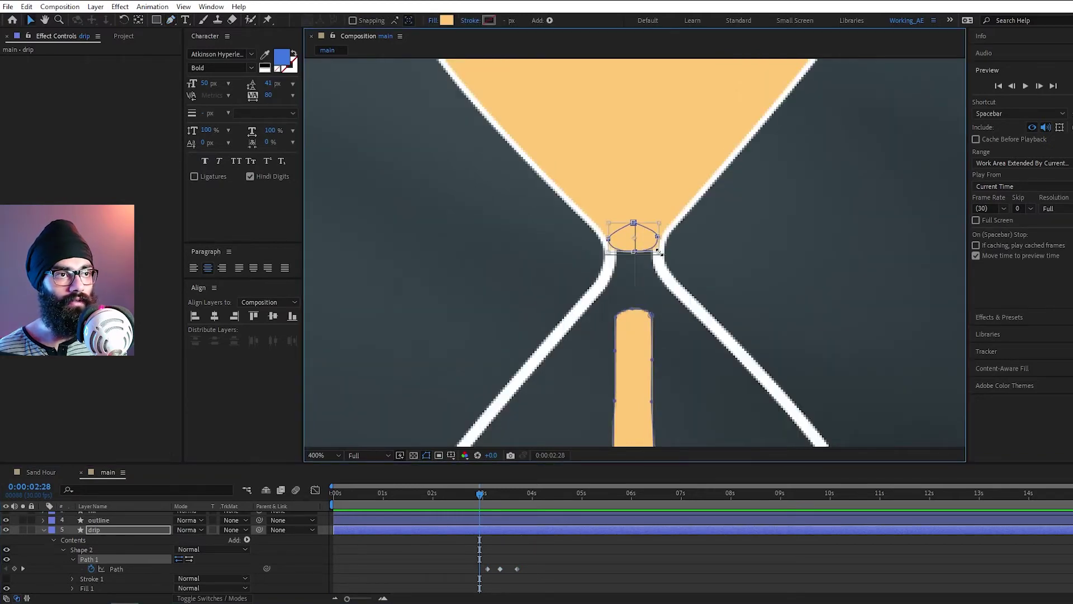
drag(658, 253, 633, 240)
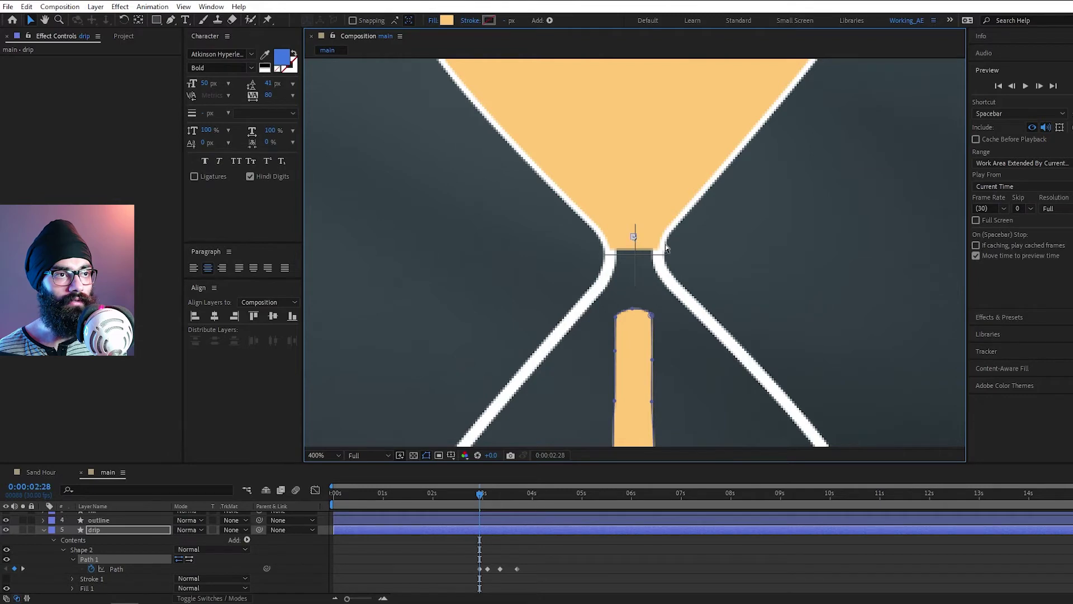
- Play the whole hourglass animation from the beginning with the full composition in view
key(shift+slash)
key(Home)
key(space)
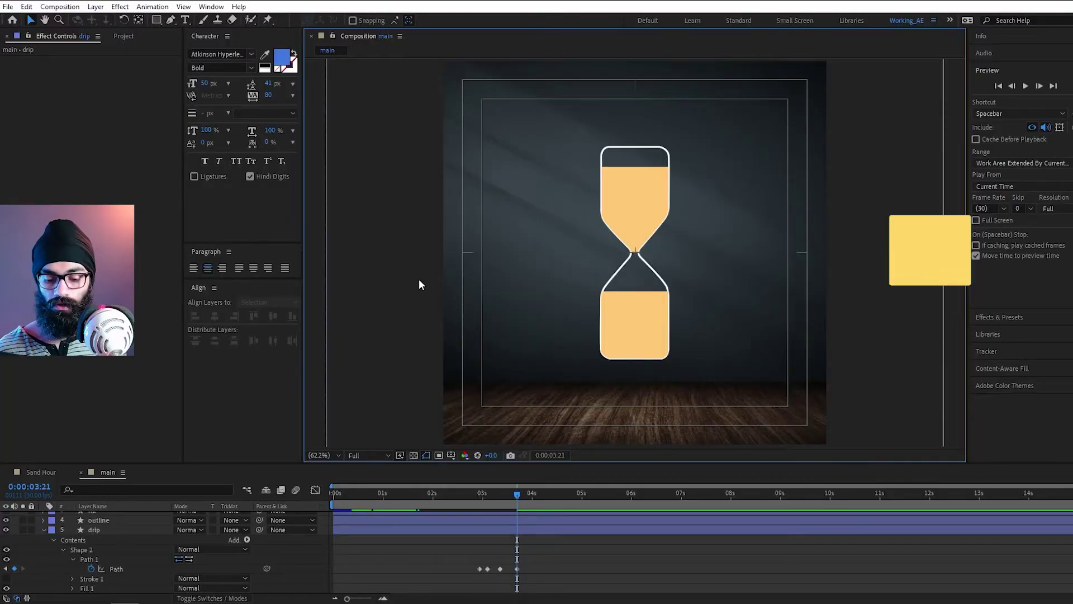
- Show the rulers in the composition view
key(ctrl+r)
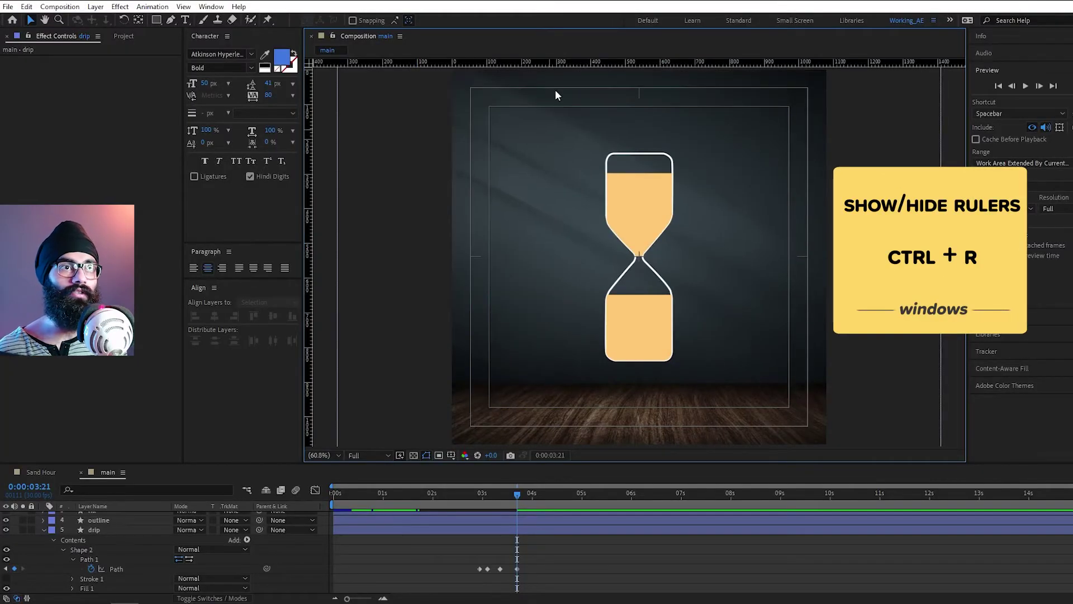
- Place four horizontal guides at the upper sand level, the neck, the lower sand level and the hourglass's base
scroll(648, 179, up, 2)
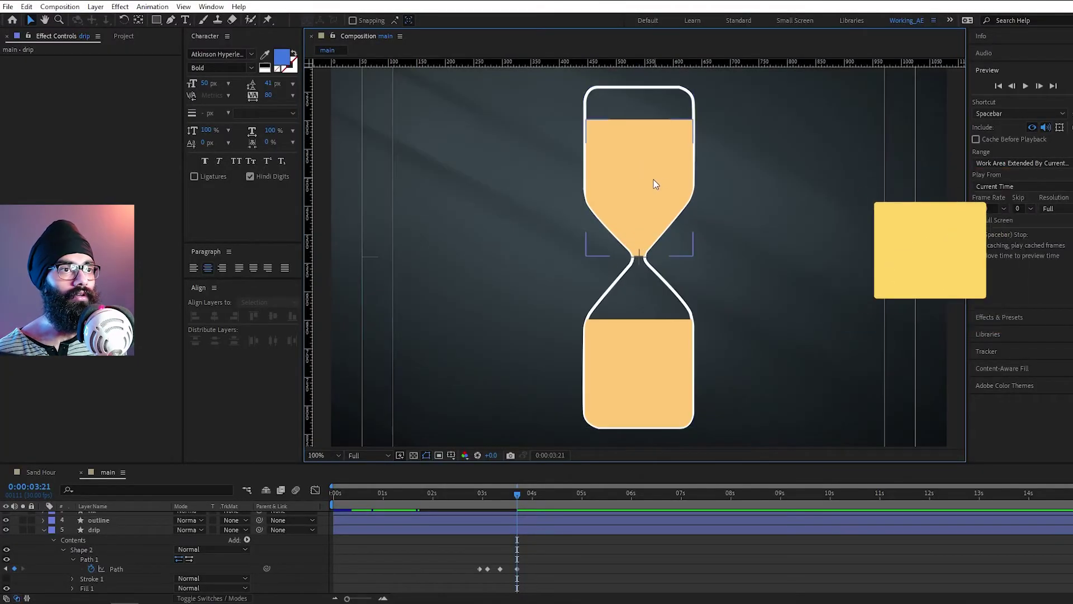
drag(651, 63, 644, 160)
drag(662, 66, 665, 286)
key(h)
key(v)
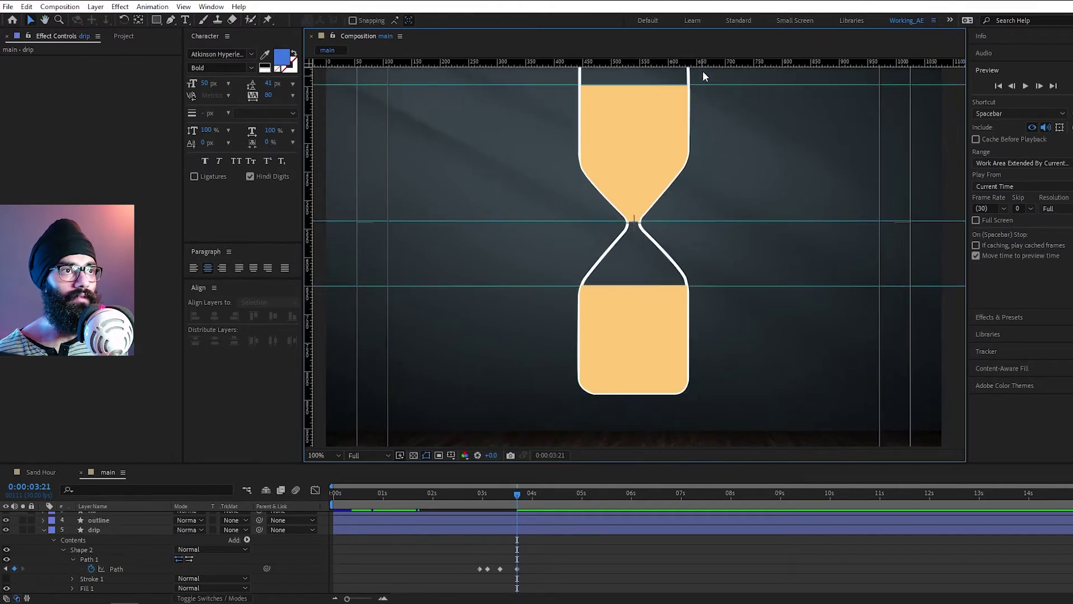
drag(702, 66, 639, 394)
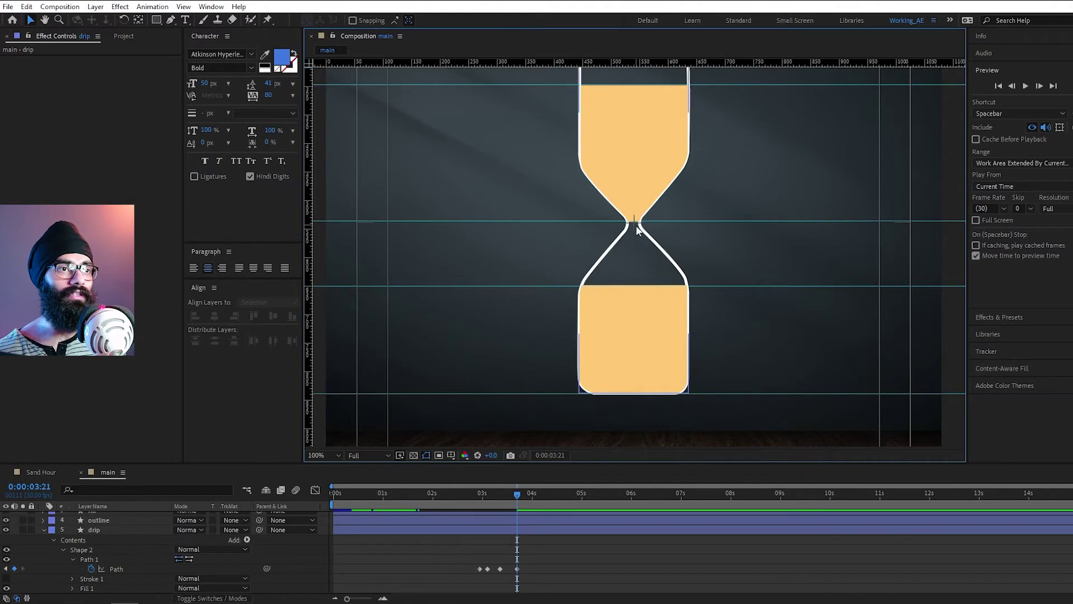
scroll(646, 309, down, 3)
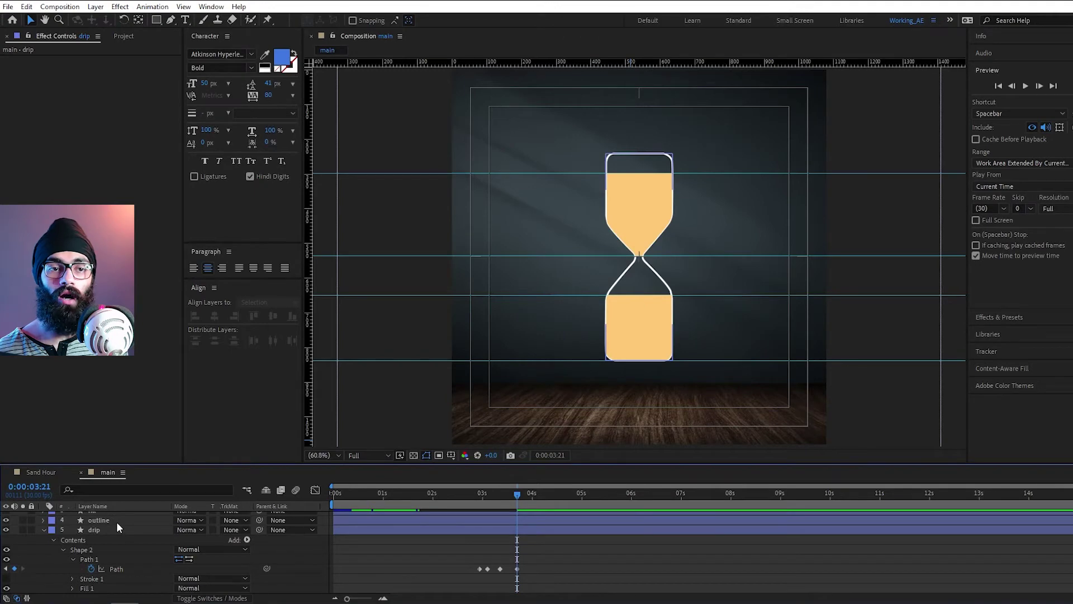
- Parent the bottom, top and fill layers to the outline layer
click(116, 521)
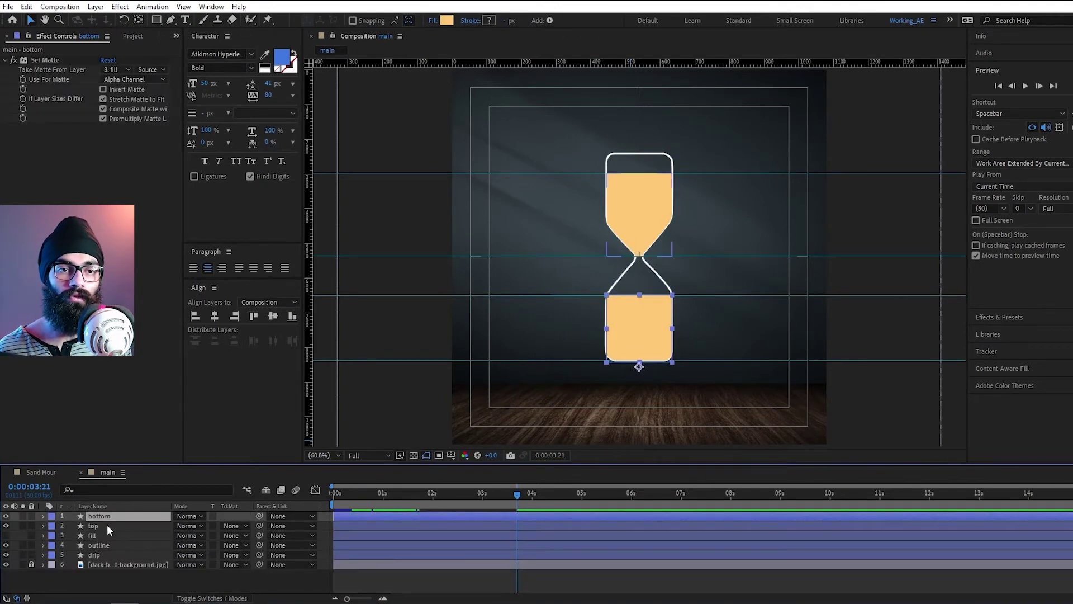
ctrl+click(107, 526)
ctrl+click(112, 537)
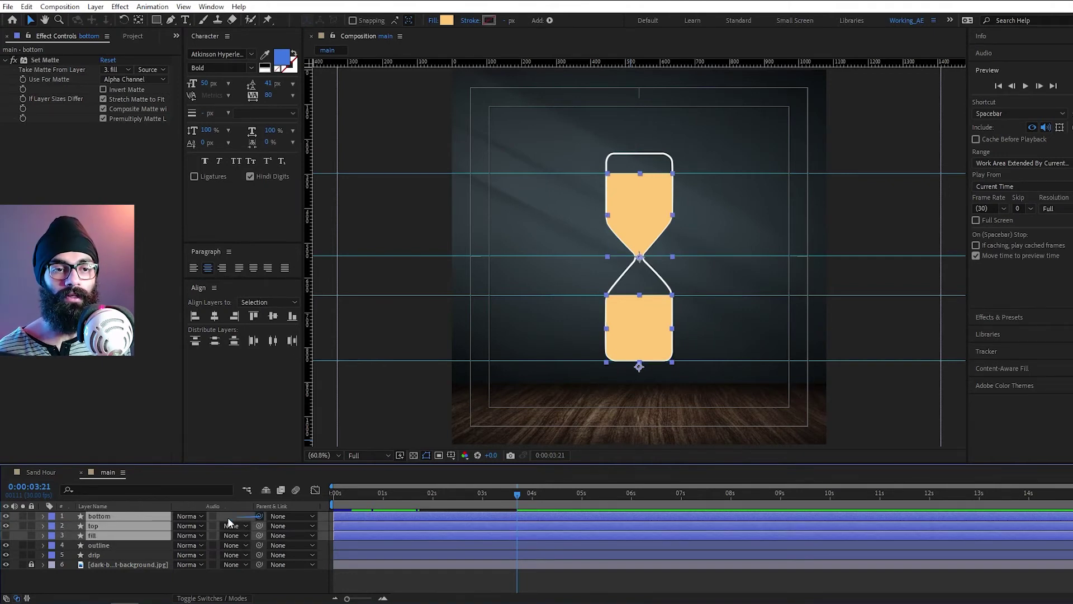
drag(227, 517, 133, 545)
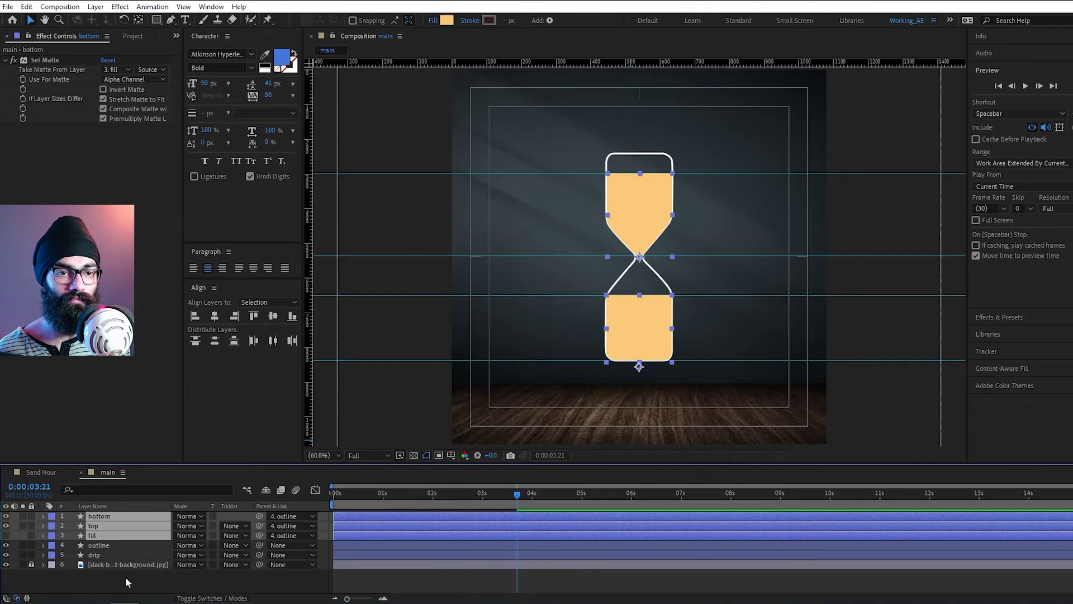
- Keyframe the outline layer's Rotation from 0° at 0:00:03:21 to 180° at 0:00:04:21 so the hourglass flips over
click(125, 582)
click(121, 545)
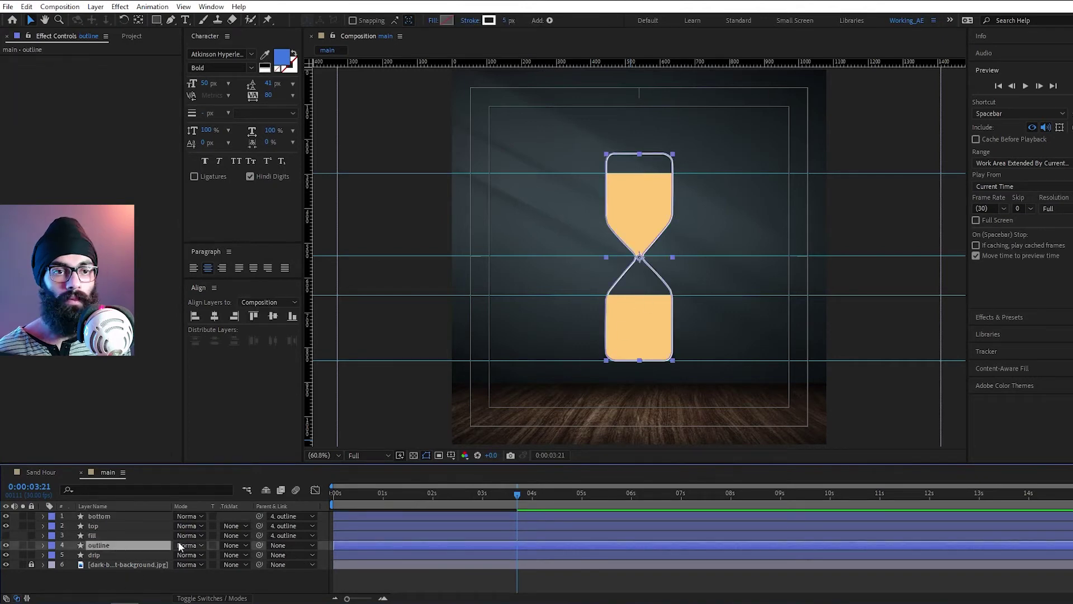
key(r)
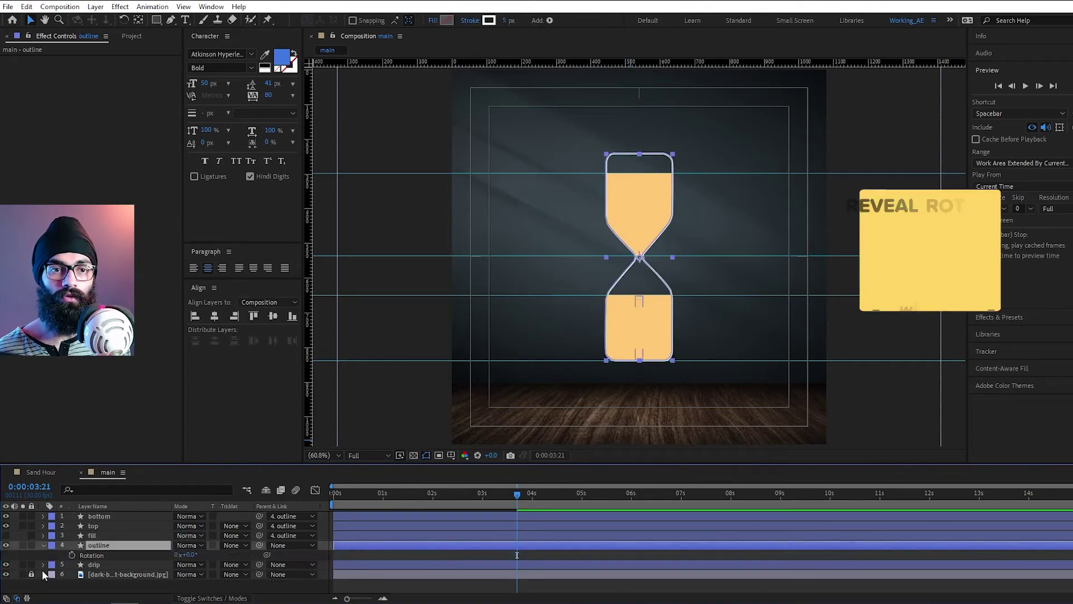
click(71, 555)
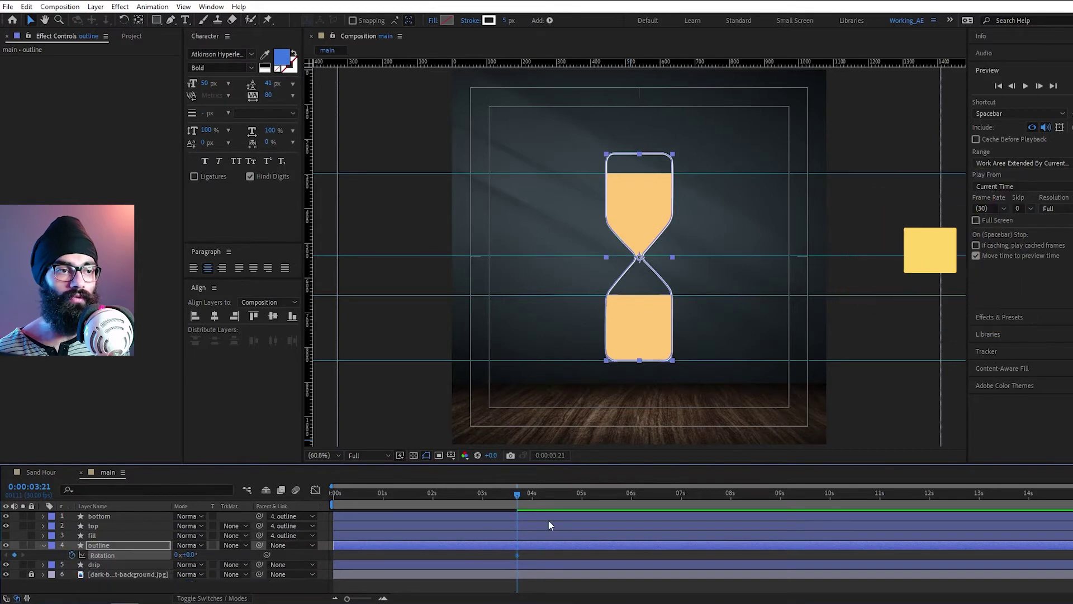
key(shift+Page_Down)
key(shift+Page_Down)
key(shift+Page_Down)
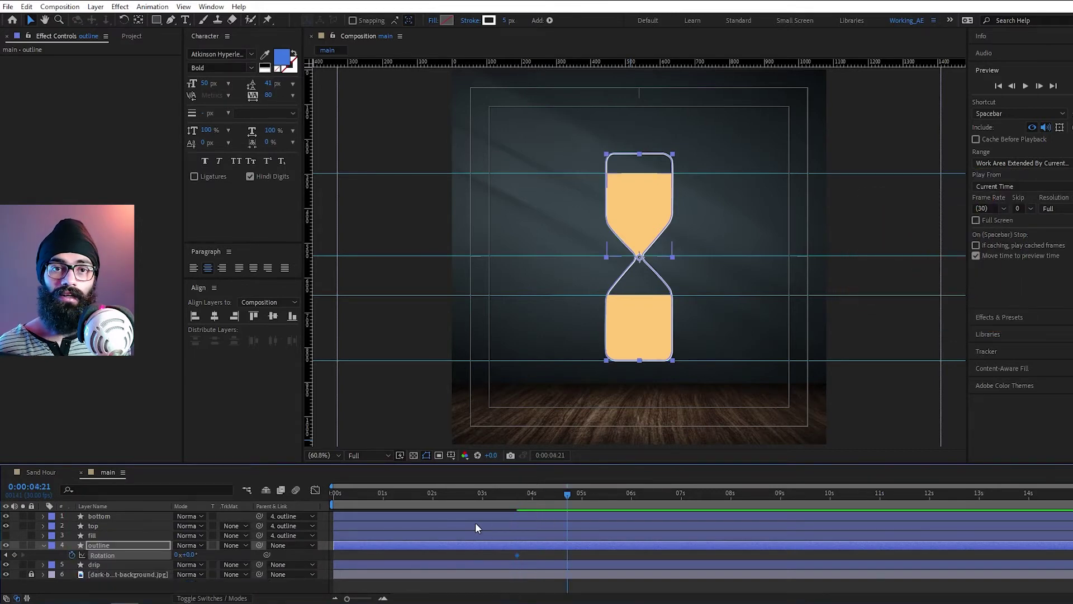
key(w)
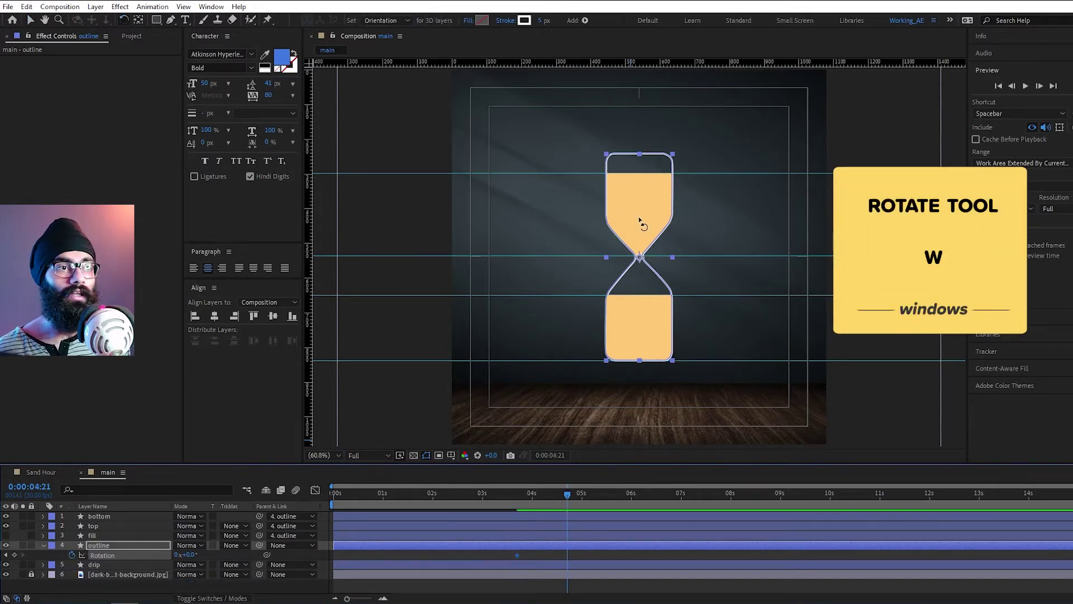
drag(643, 224, 640, 338)
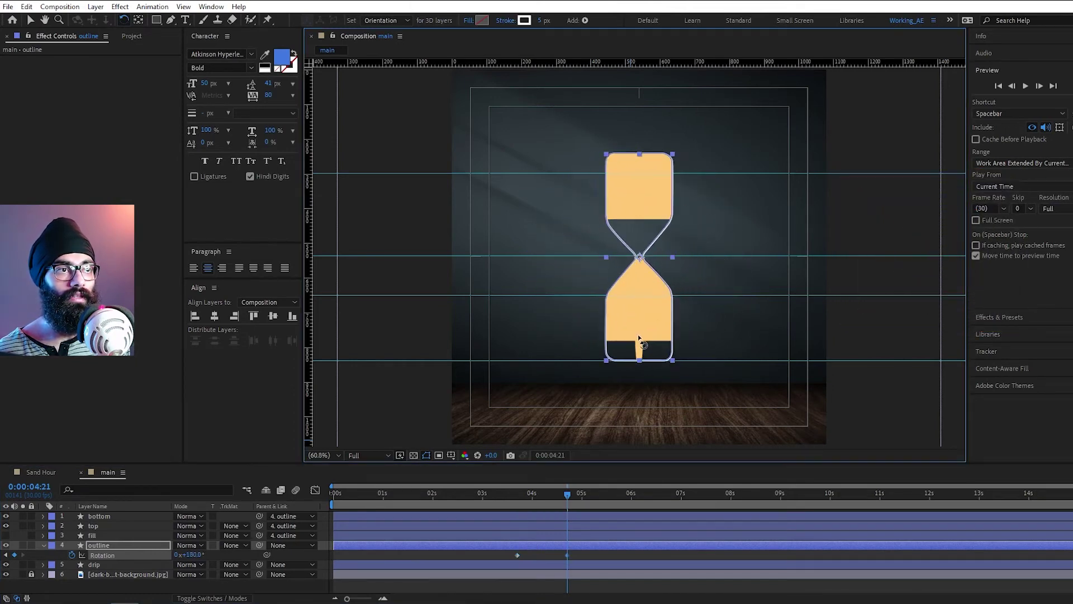
- Trim the drip layer's out point to 0:00:03:21 and preview the flip
drag(556, 496, 519, 510)
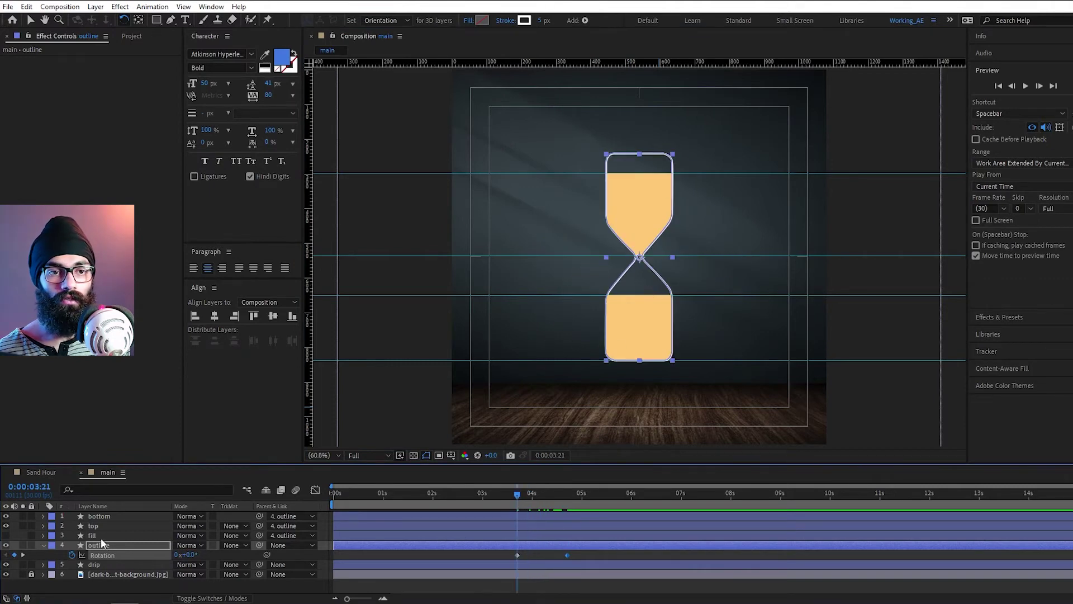
click(112, 563)
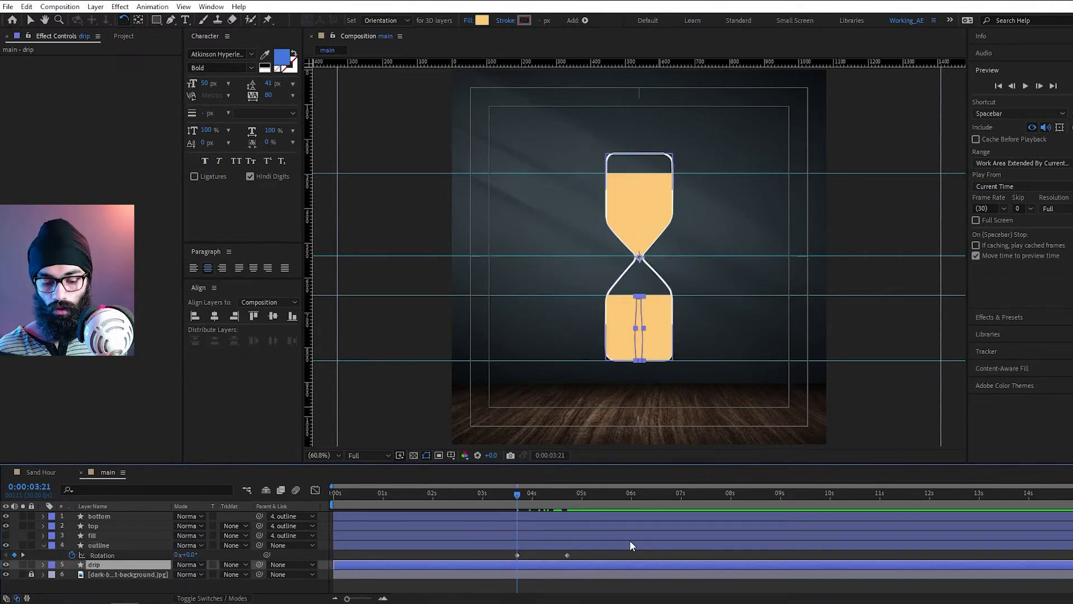
key(alt+bracketright)
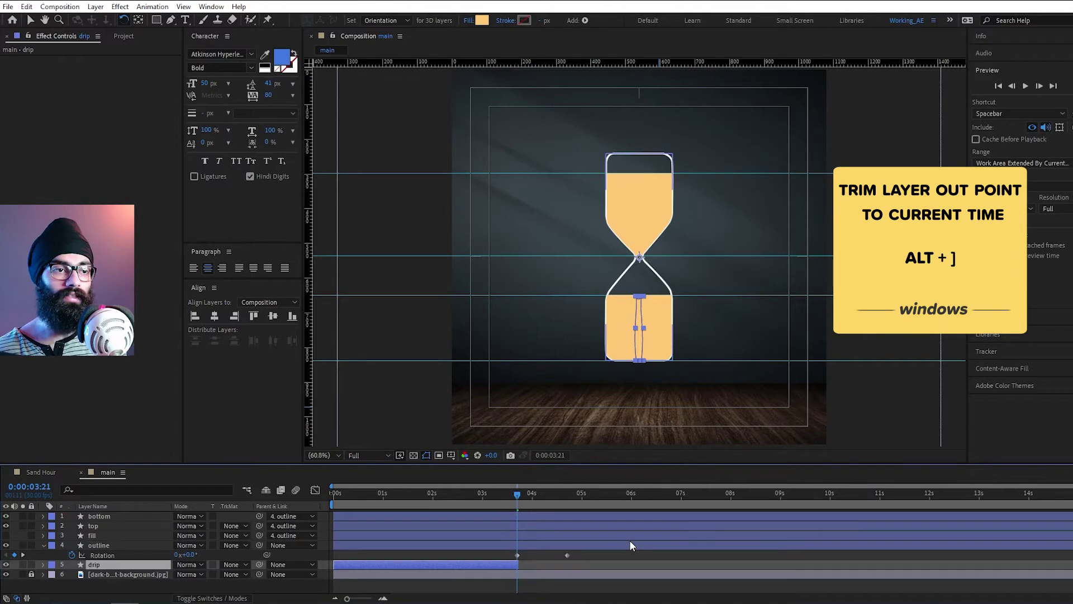
key(space)
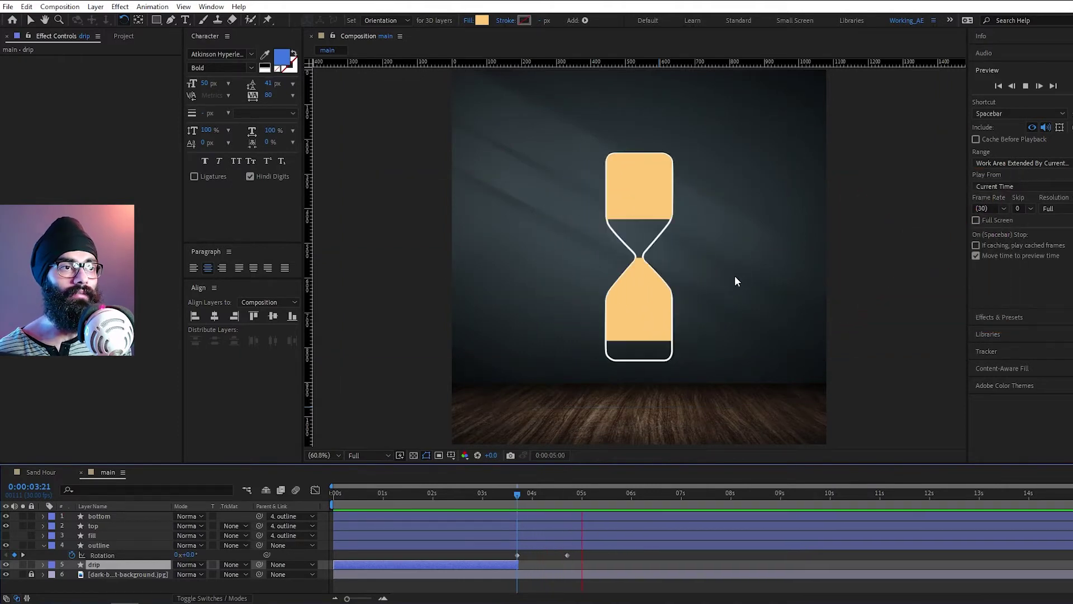
key(space)
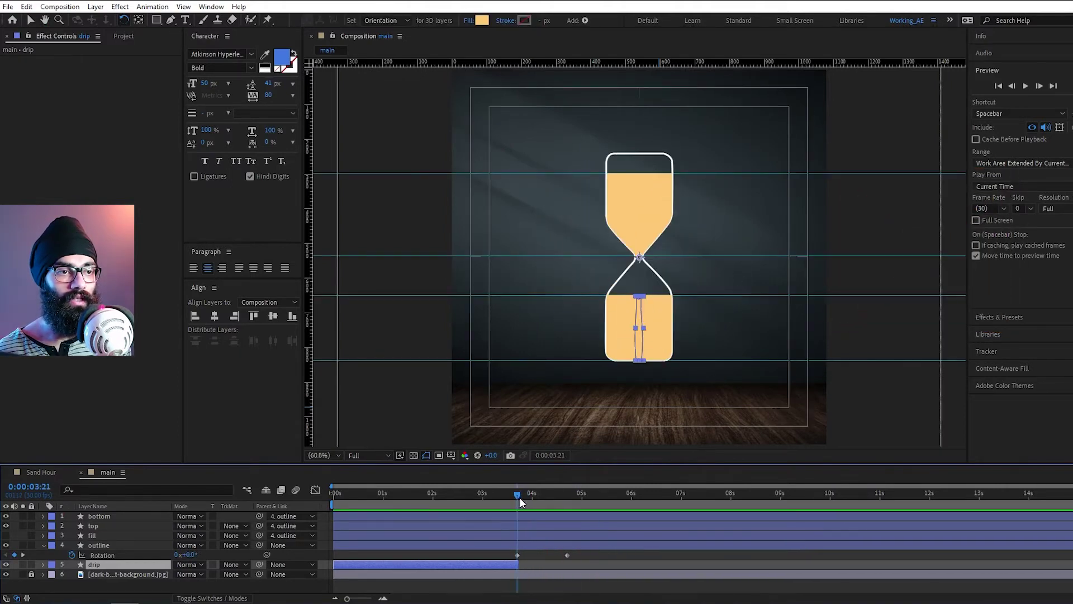
- Delay the outline's two Rotation keyframes so the flip starts at 0:00:03:29, and preview the timing
drag(518, 497, 531, 497)
drag(508, 553, 598, 557)
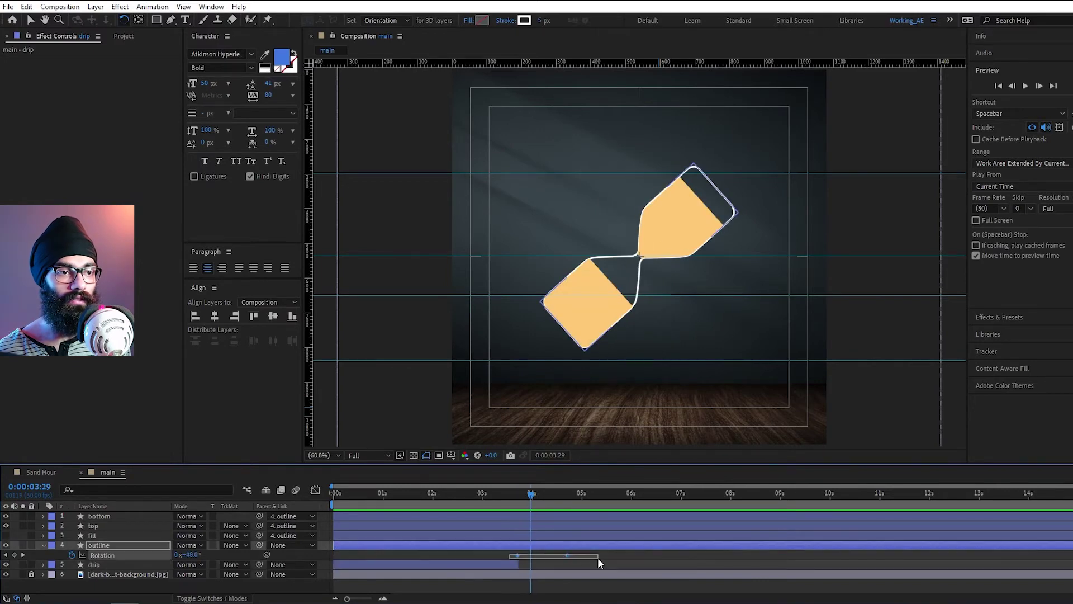
drag(517, 555, 531, 555)
drag(532, 497, 495, 498)
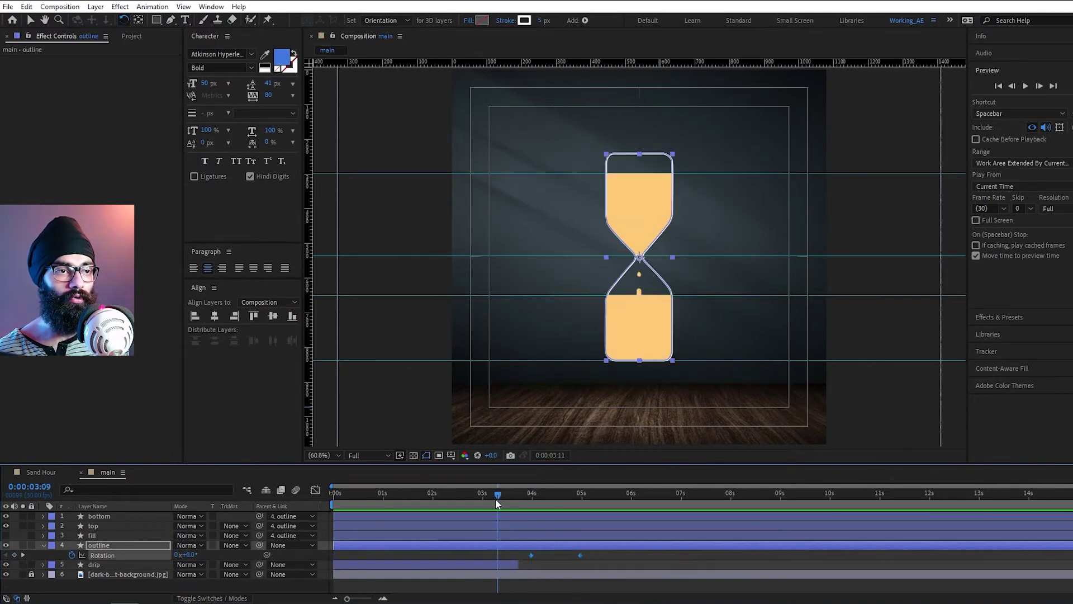
key(space)
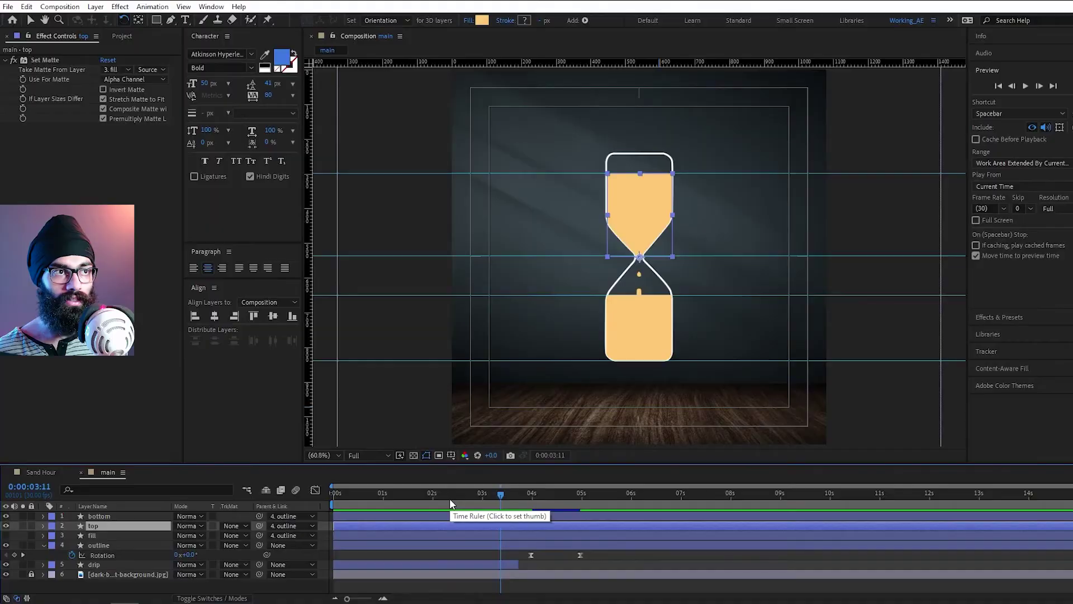
- At 0:00:01:10, reduce the vertical Scale of the top layer's rectangle so the upper sand drains down to the neck
key(u)
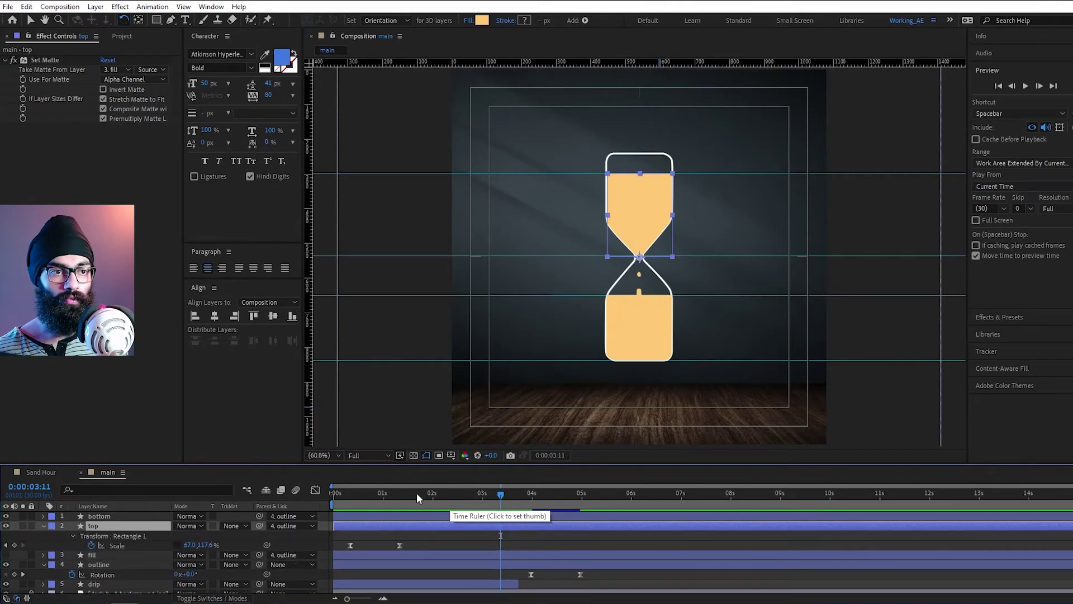
click(351, 500)
drag(356, 504, 399, 505)
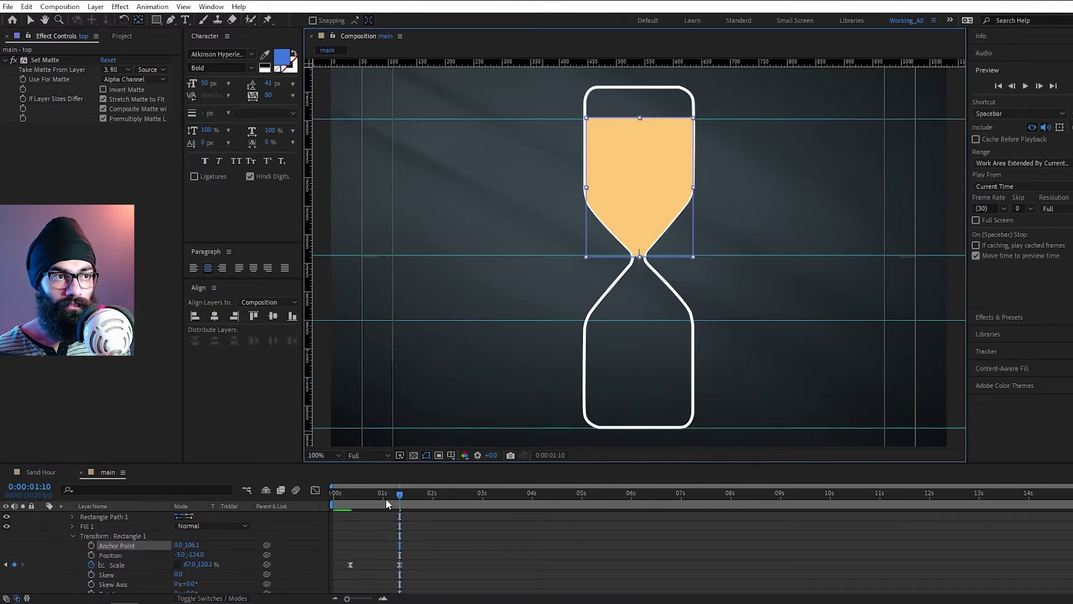
drag(386, 498, 355, 505)
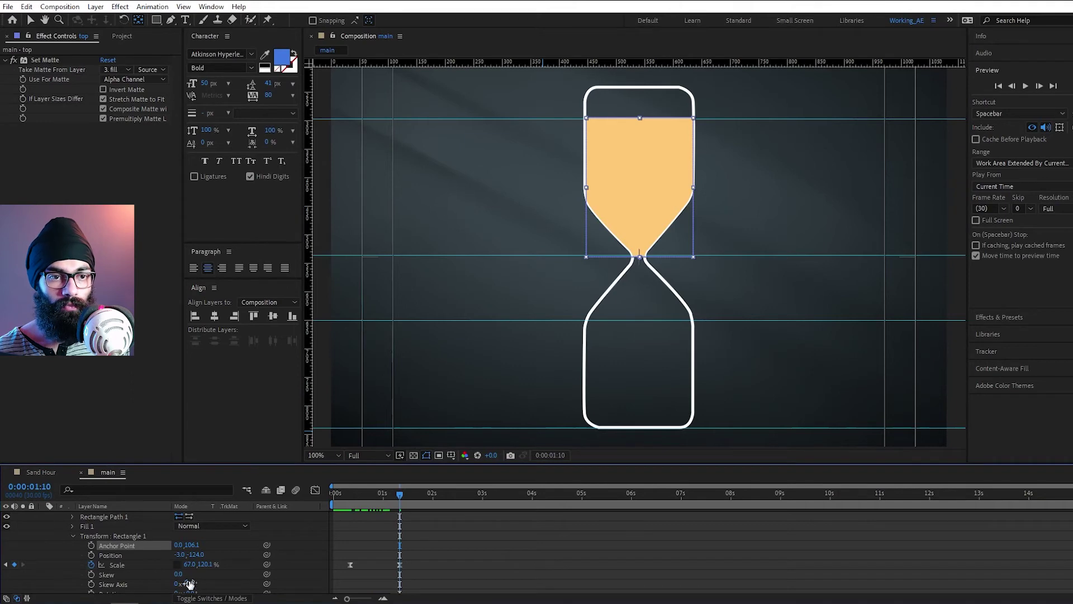
drag(388, 547, 412, 583)
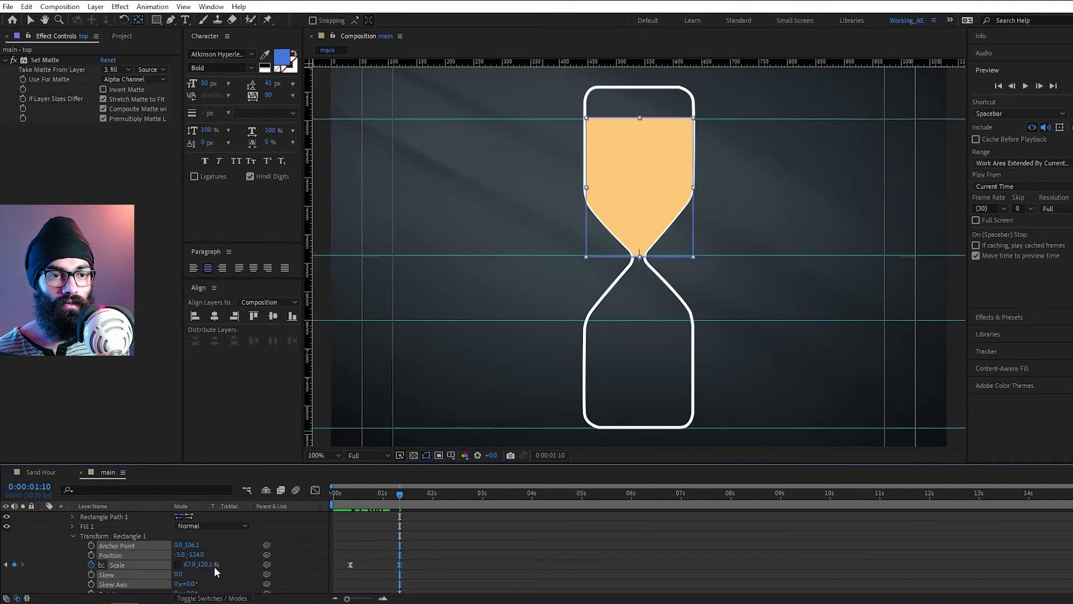
mouse_move(207, 566)
mouse_down()
mouse_move(190, 566)
mouse_move(211, 568)
mouse_up()
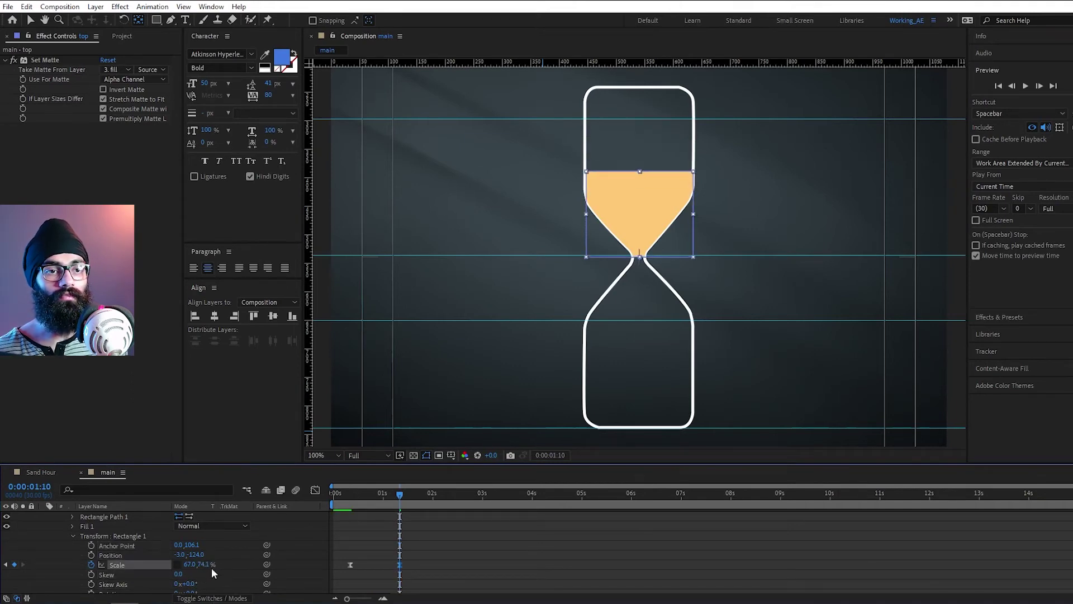
click(212, 565)
text(099)
key(Return)
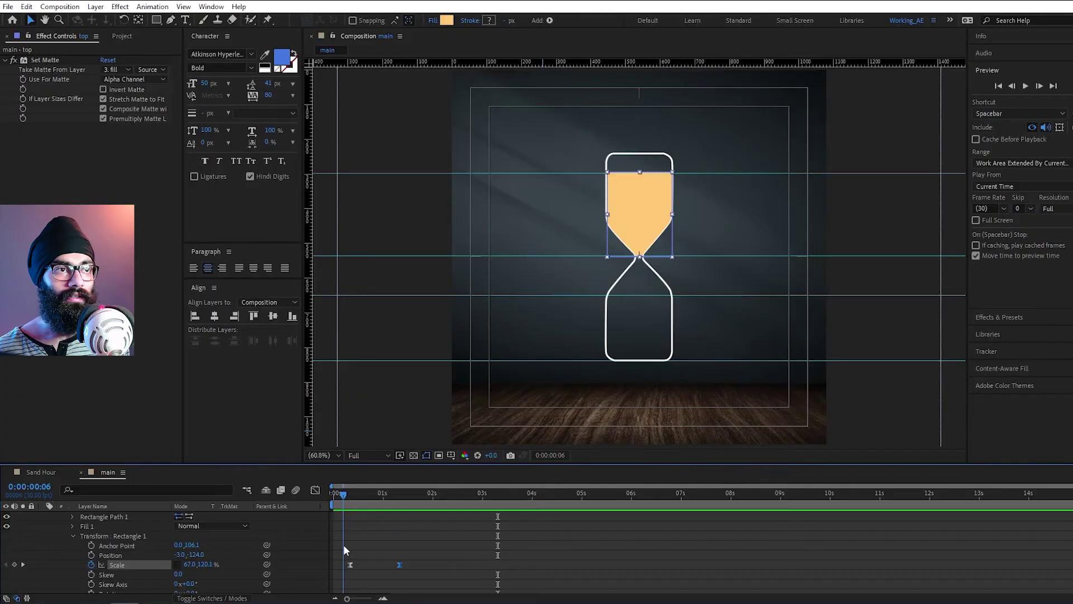
- Shift the drip layer's three Scale keyframes earlier so the stream is fully extended at 0:00:00:19, and save the project
drag(343, 546, 375, 550)
scroll(324, 545, down, 5)
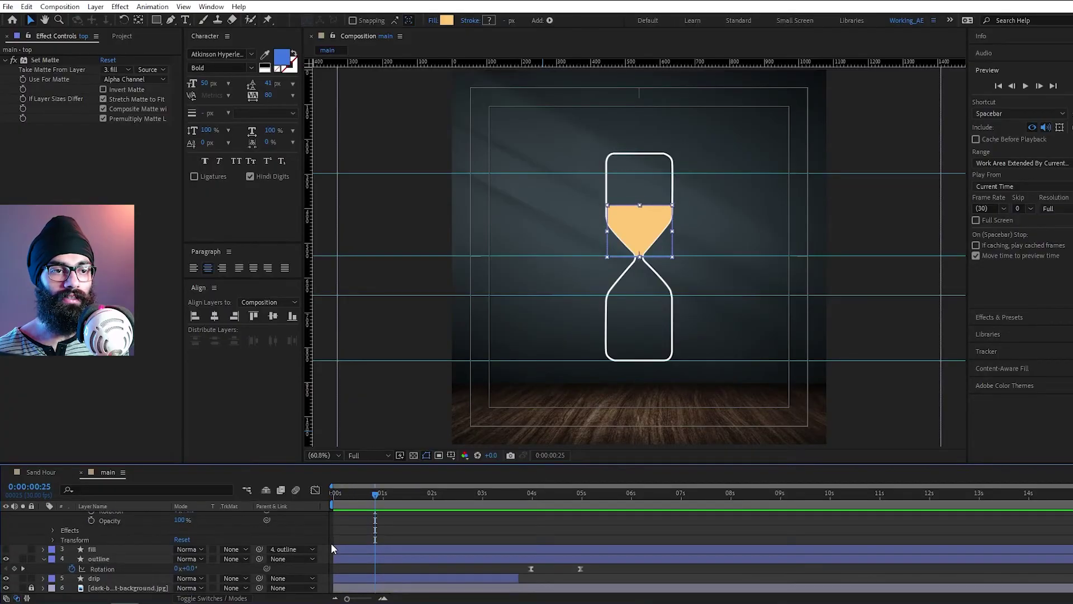
click(112, 578)
key(u)
scroll(418, 535, down, 3)
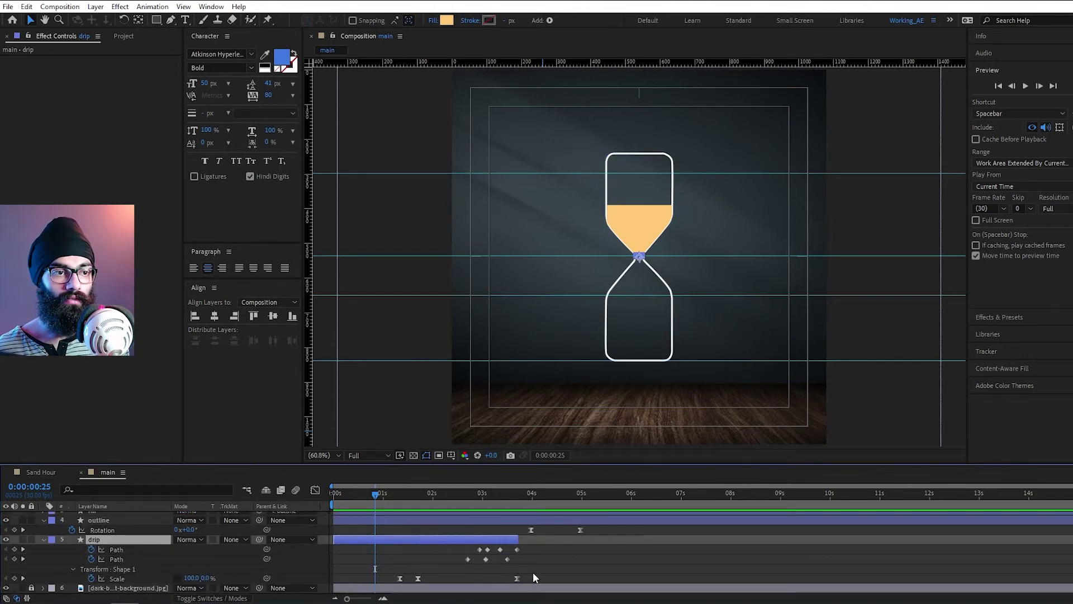
drag(532, 572, 376, 578)
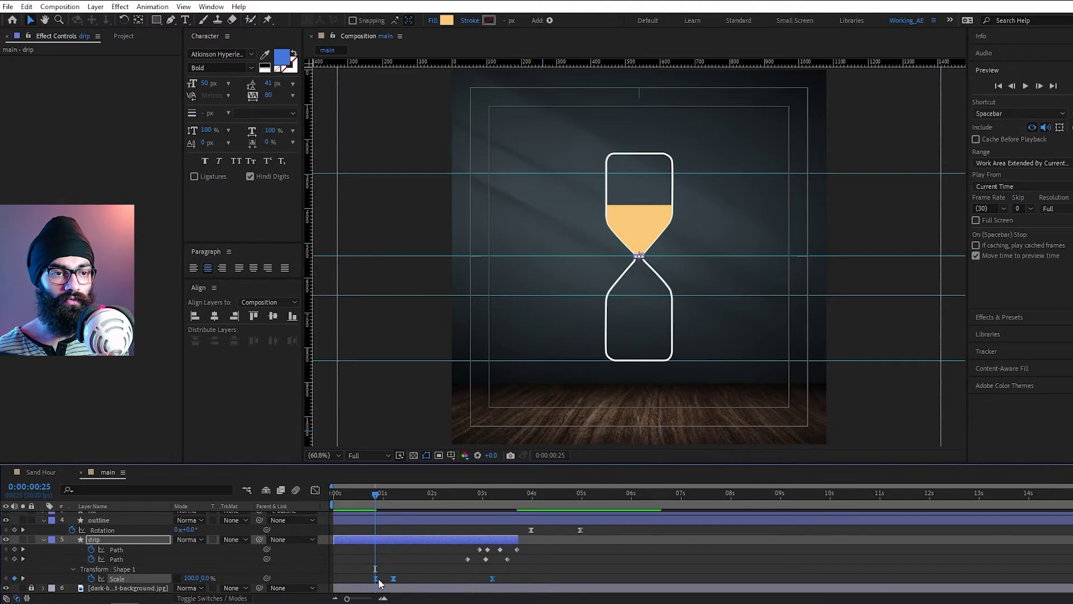
mouse_move(366, 495)
mouse_down()
mouse_move(338, 500)
mouse_move(358, 504)
mouse_up()
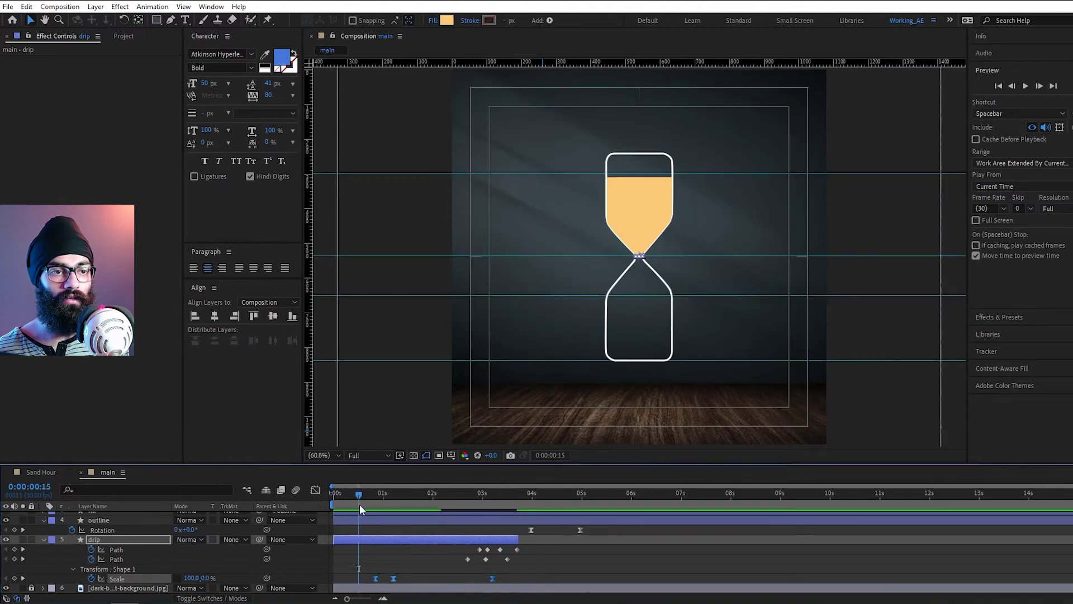
drag(375, 578, 359, 577)
key(space)
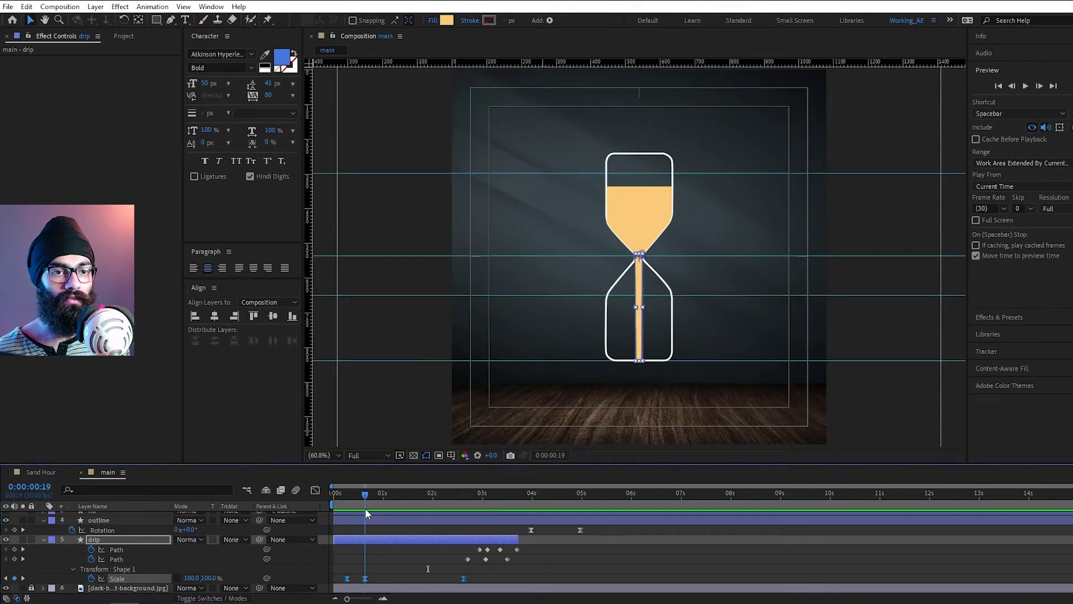
key(ctrl+s)
- Move the bottom layer's two Scale keyframes earlier so the lower sand starts filling at 0:00:00:19, and preview the result
scroll(488, 546, up, 1)
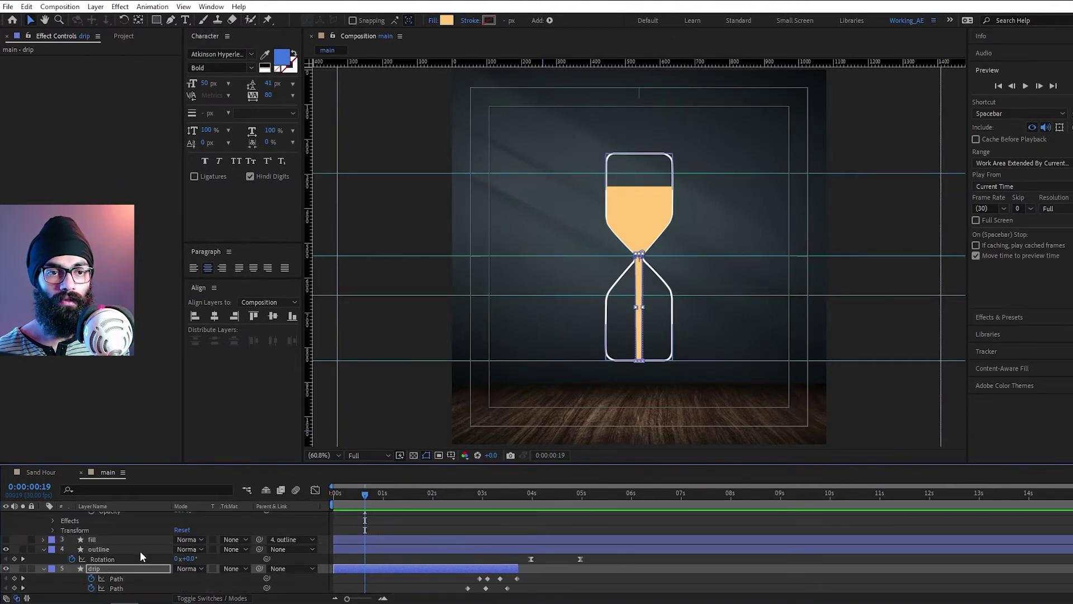
scroll(136, 548, up, 5)
click(116, 535)
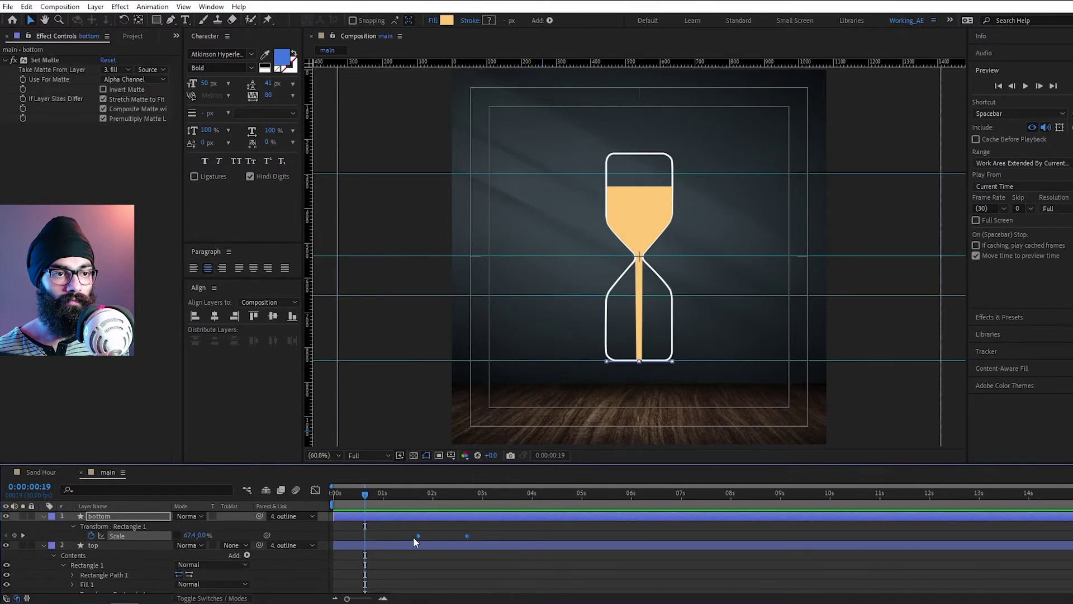
drag(414, 538, 366, 533)
drag(488, 525, 364, 536)
key(space)
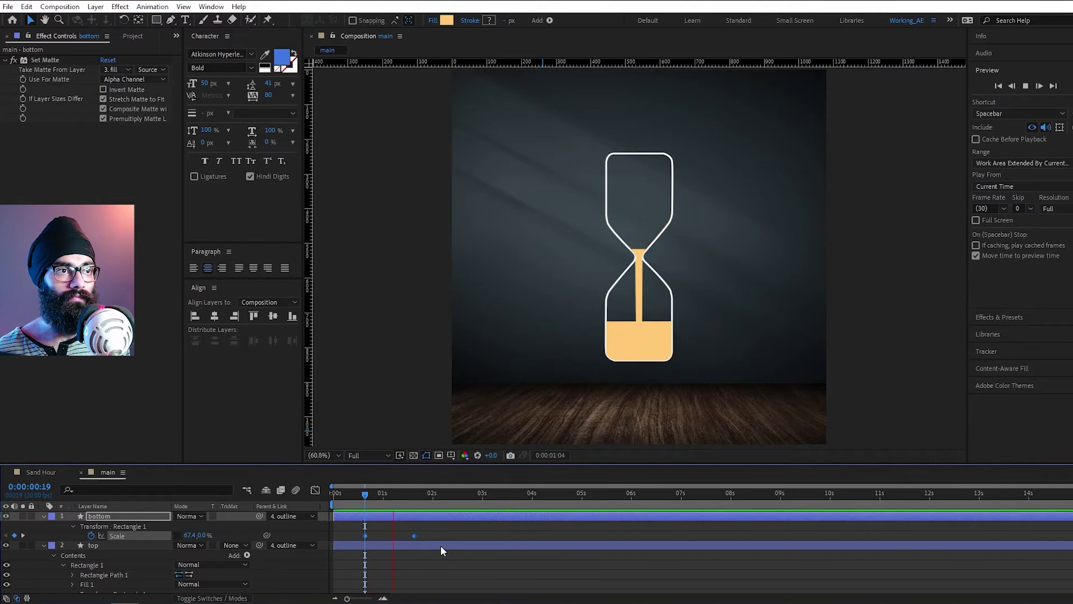
- Move the drip layer's Path keyframes earlier so the stream starts breaking up at 0:00:01:19, and preview the change
key(space)
scroll(452, 550, down, 5)
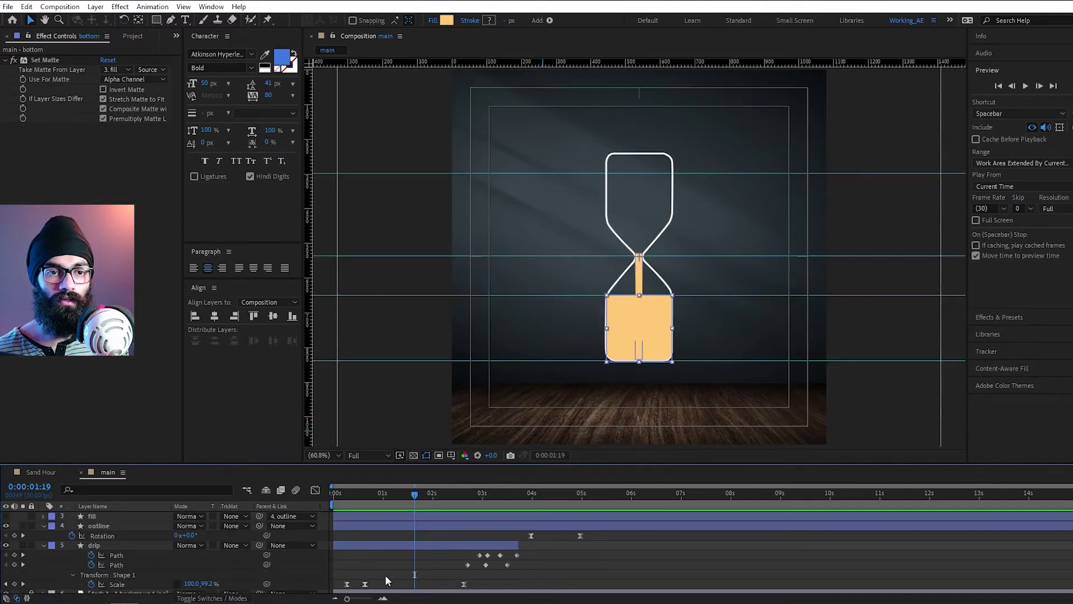
drag(507, 572, 415, 568)
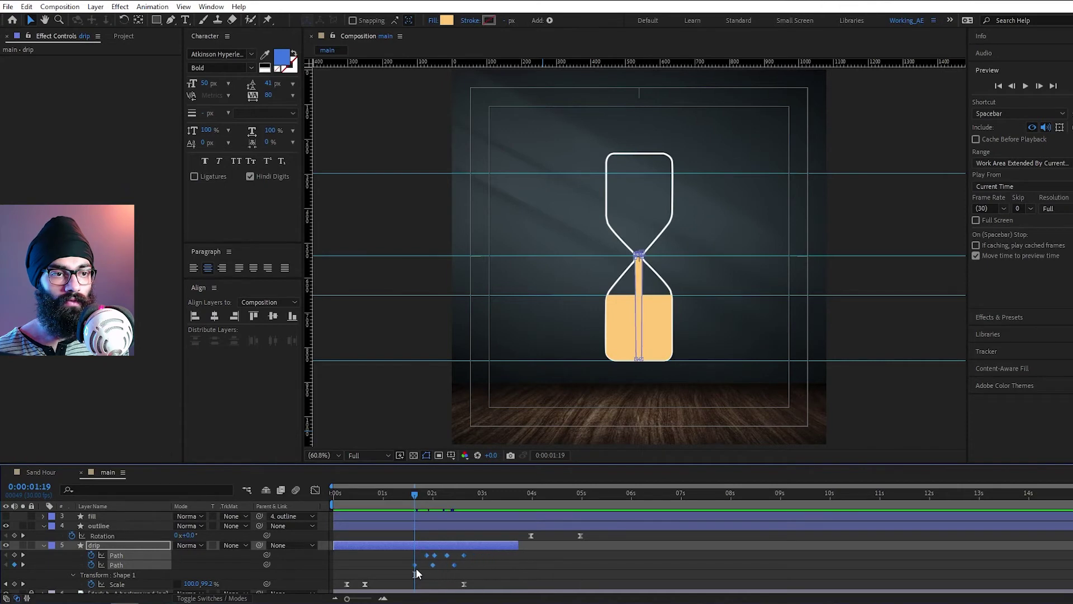
key(space)
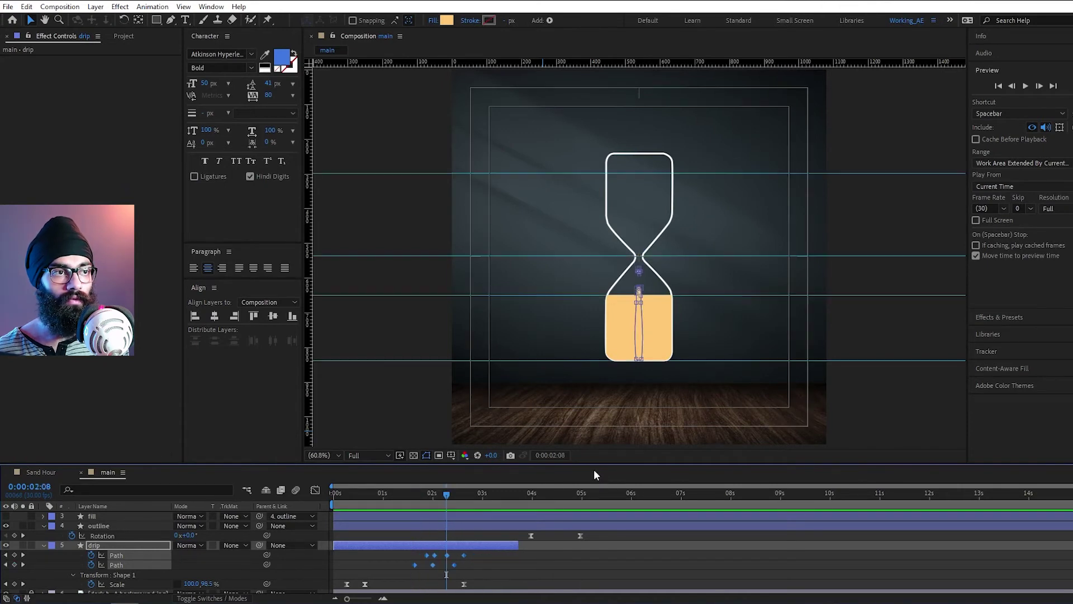
key(space)
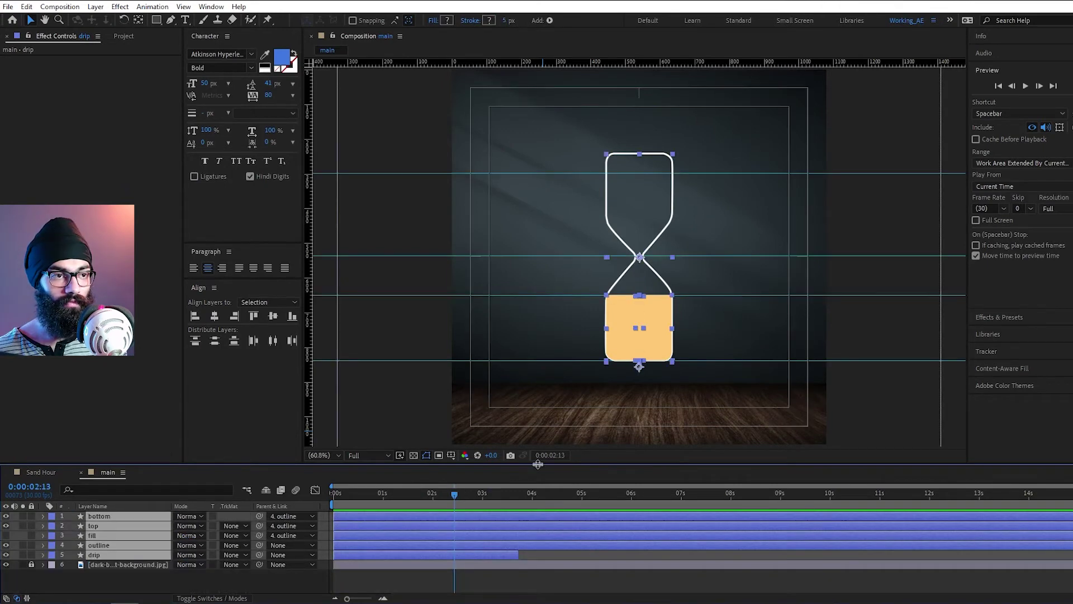
- Reveal all keyframes and stretch those of the bottom, top and drip layers together so the stream ends just before the flip at 0:00:03:29
drag(539, 464, 537, 429)
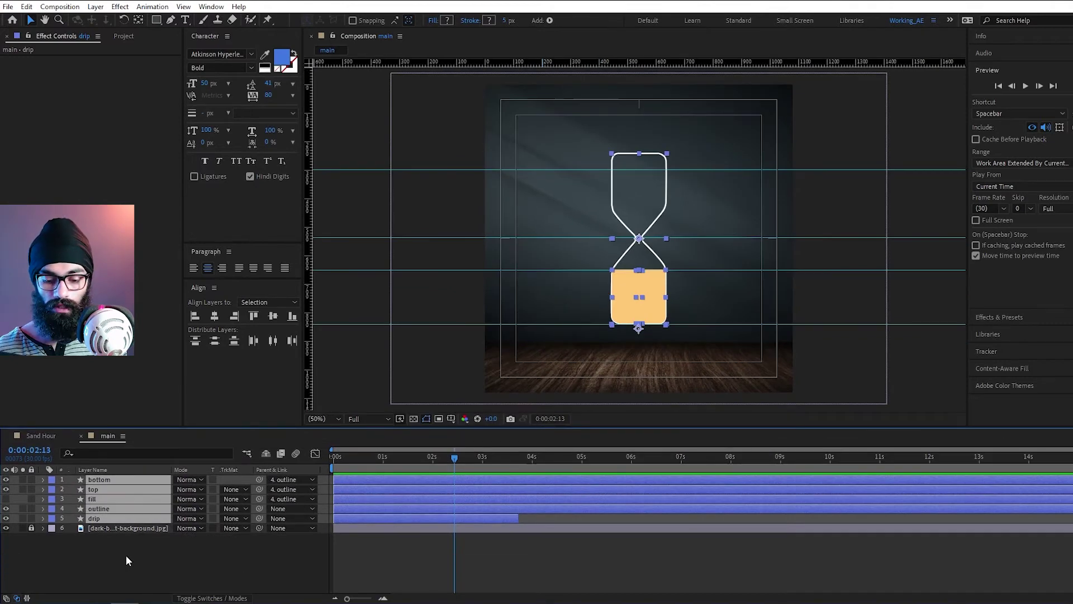
key(u)
drag(453, 467, 347, 476)
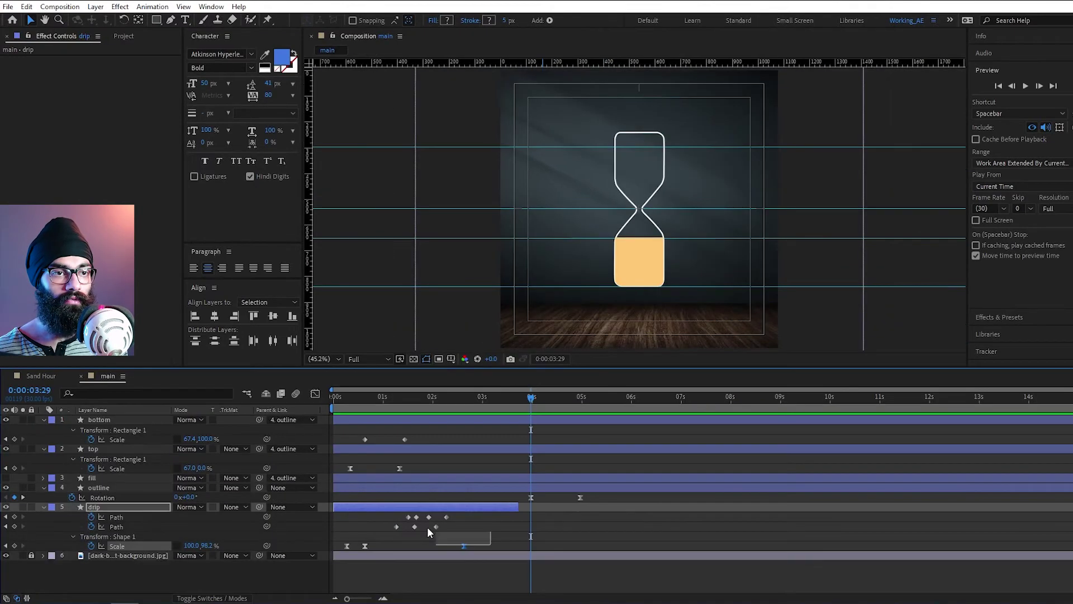
drag(491, 545, 339, 436)
drag(463, 547, 512, 550)
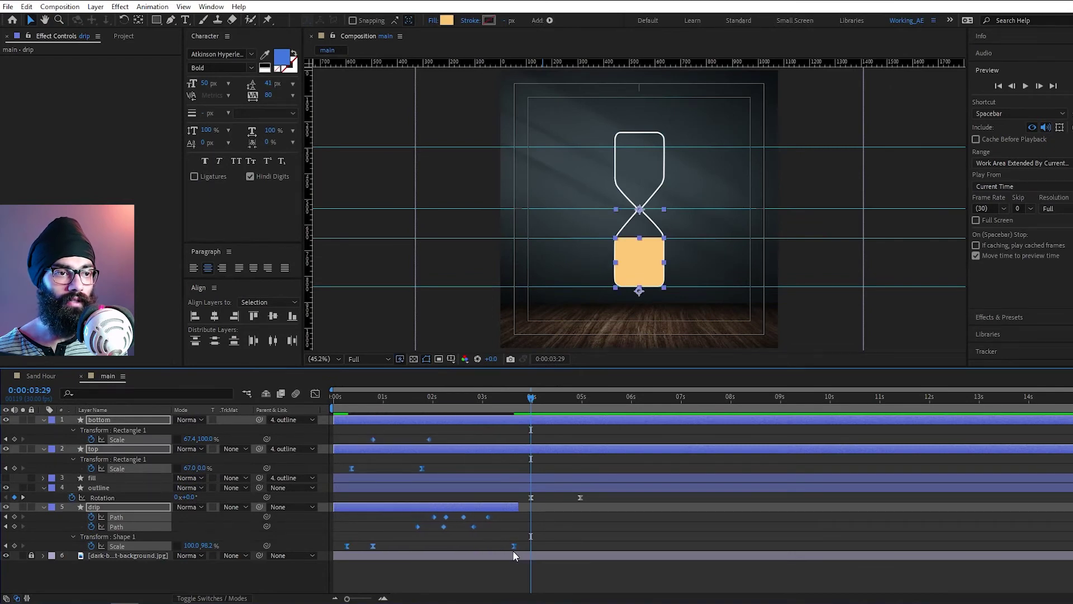
- Preview the whole animation and examine the sand and neck of the flipped hourglass at 0:00:04:29
key(space)
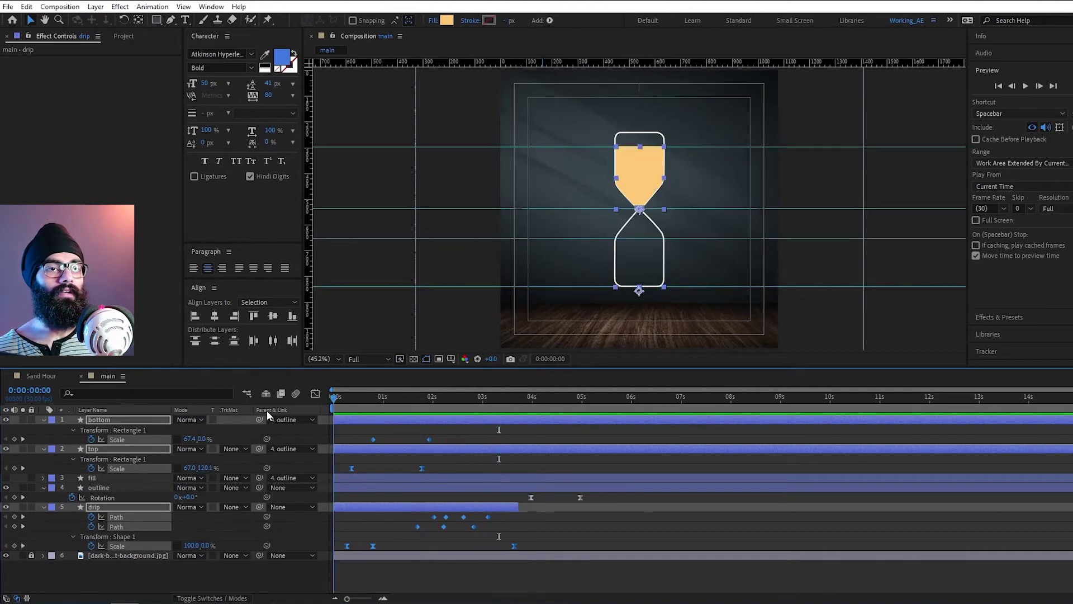
key(space)
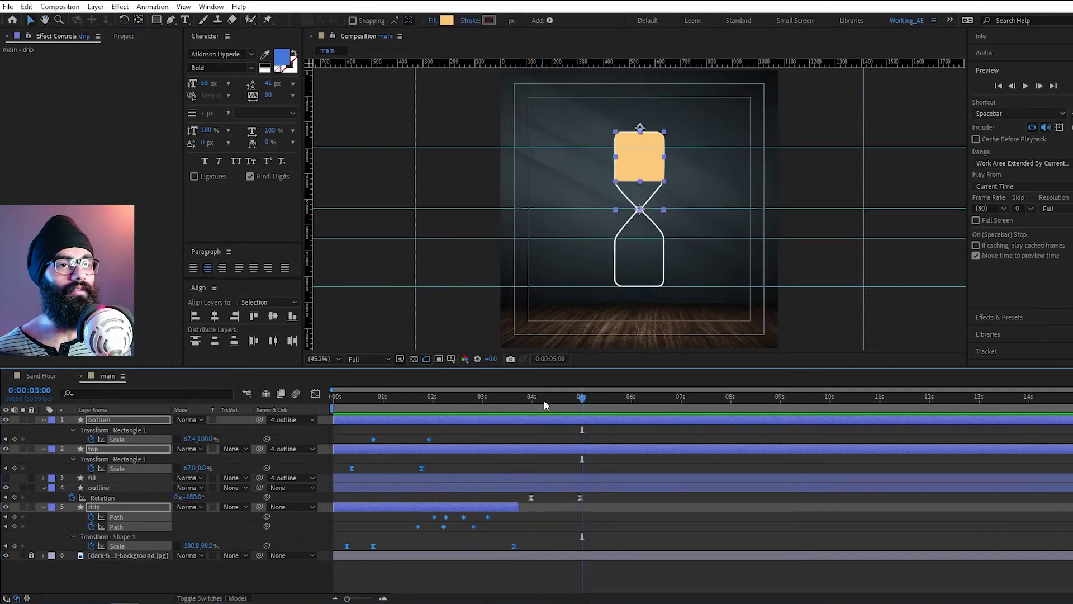
drag(331, 412, 280, 422)
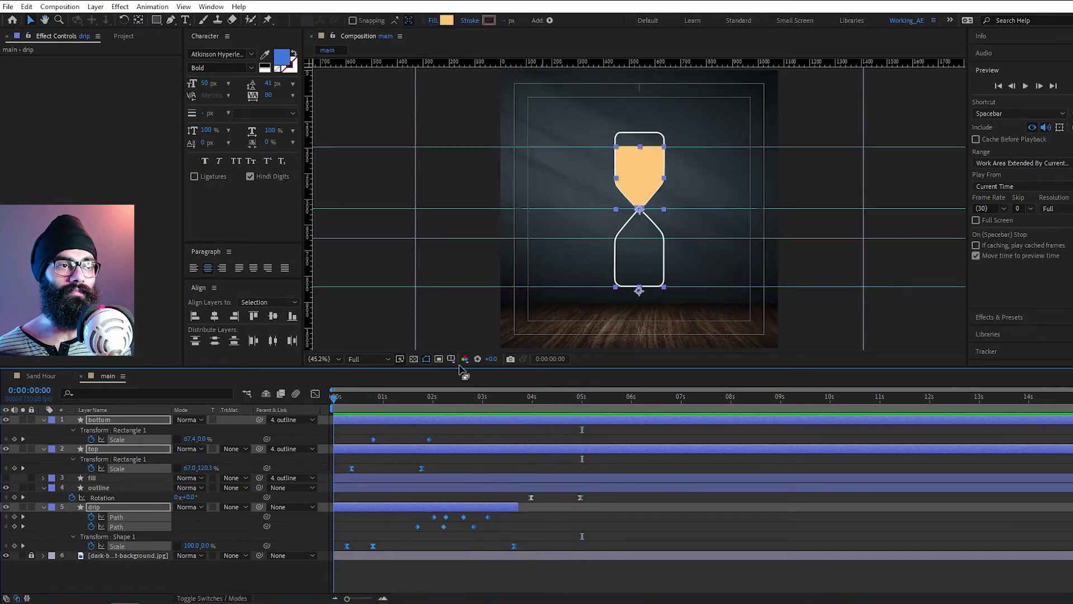
key(space)
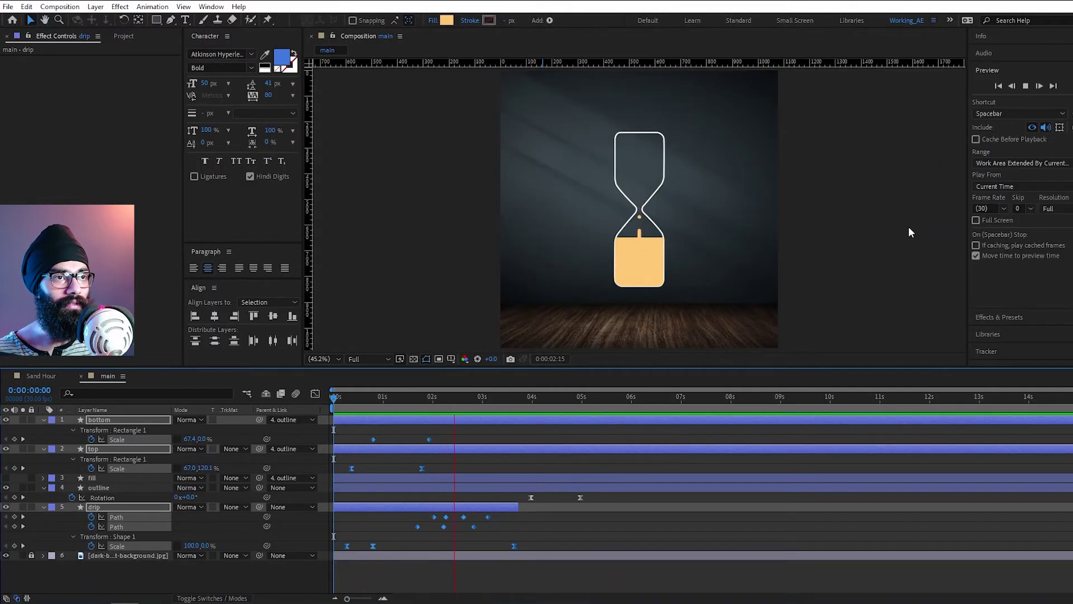
key(space)
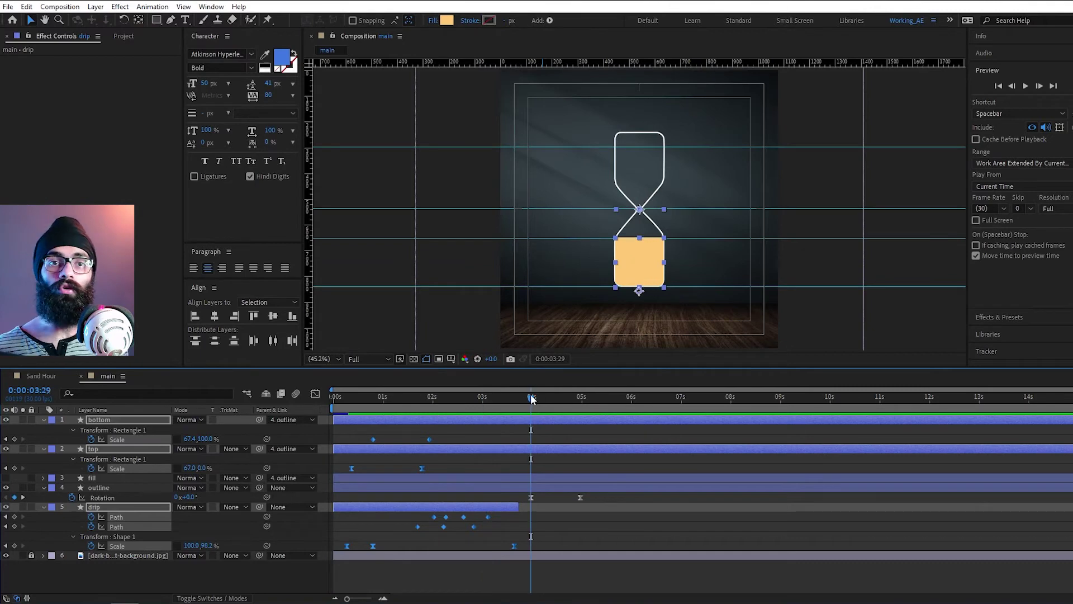
drag(531, 398, 579, 412)
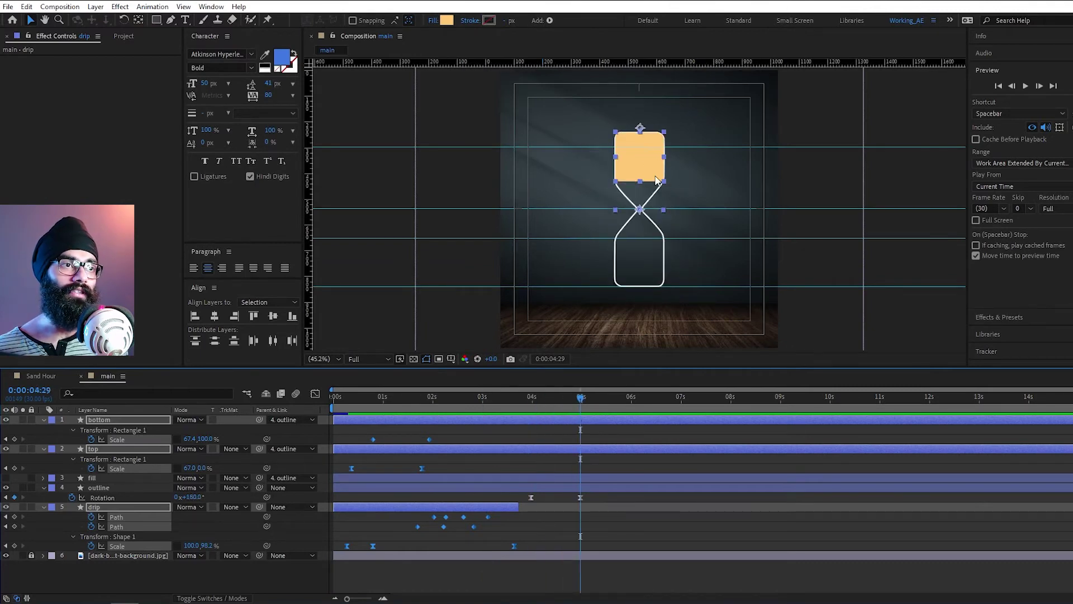
scroll(651, 186, up, 1)
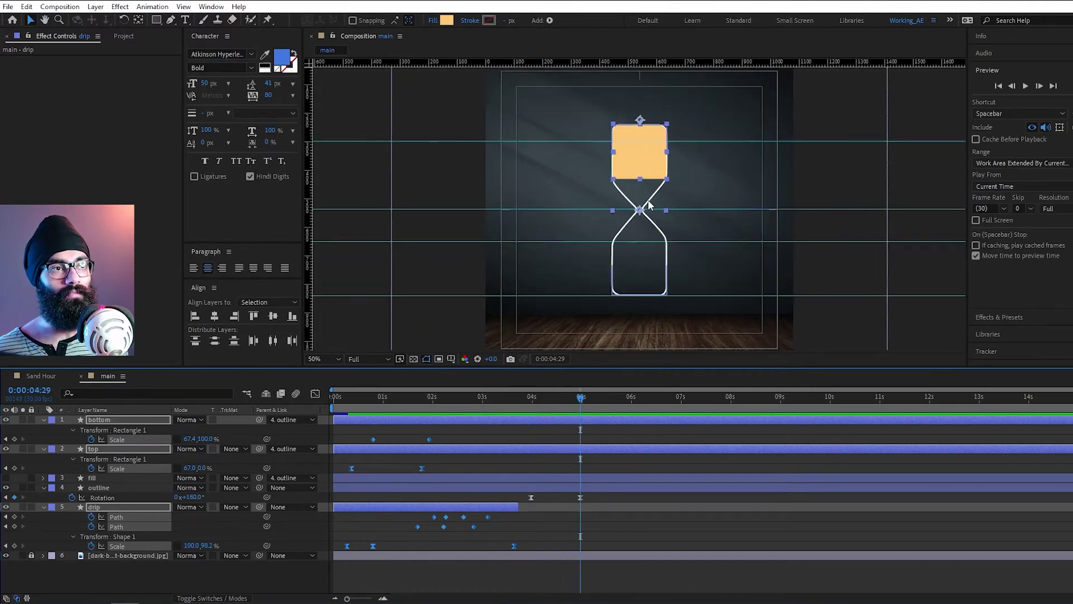
scroll(651, 208, up, 2)
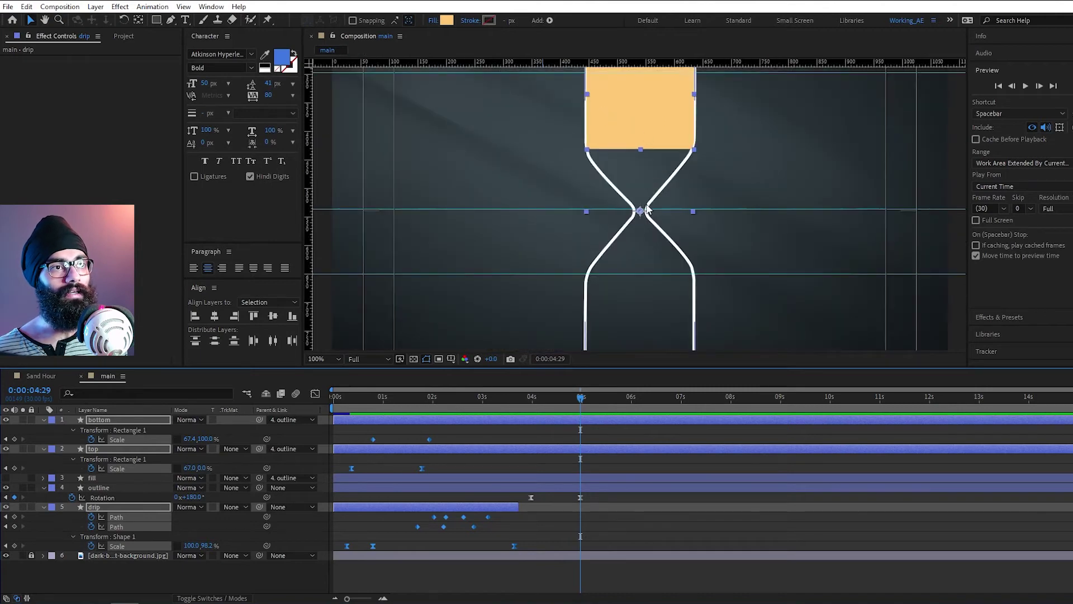
scroll(653, 217, down, 2)
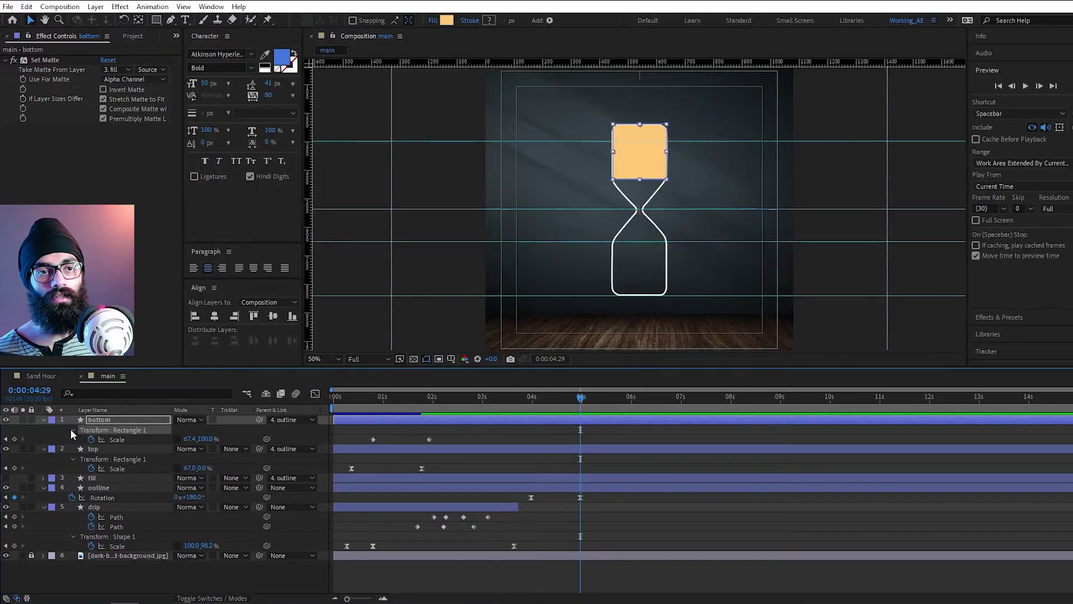
- Convert the bottom layer's Rectangle Path 1 to a Bezier path
click(71, 429)
click(72, 429)
click(91, 443)
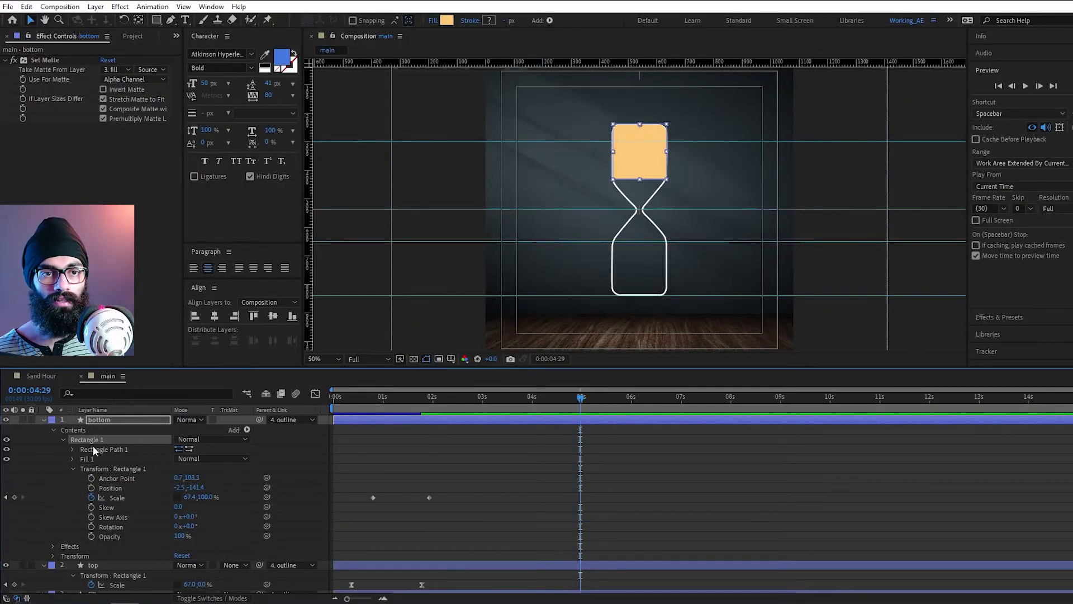
click(72, 448)
click(116, 448)
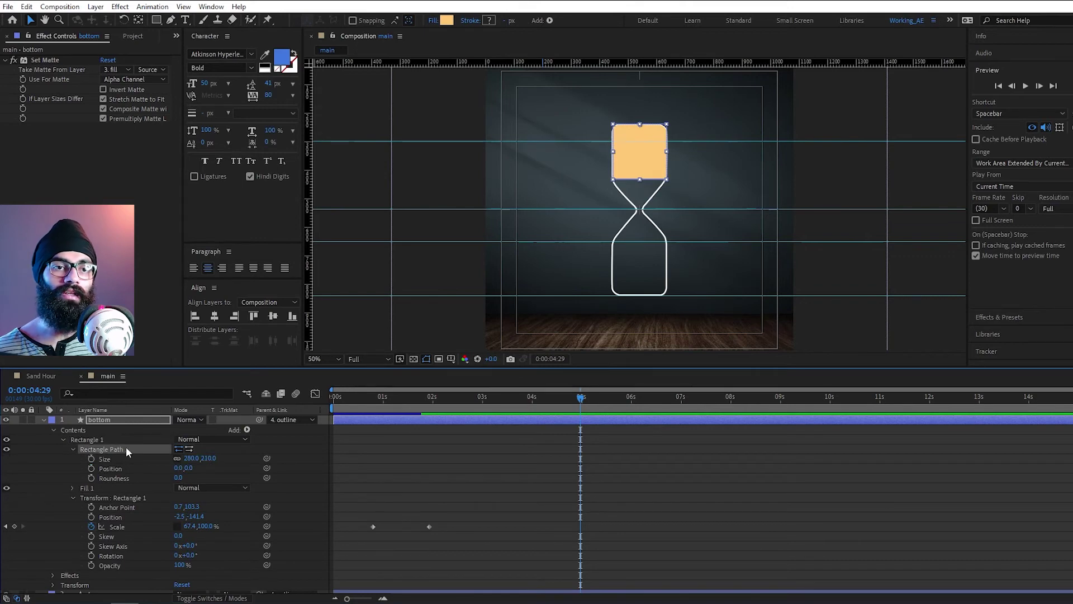
right_click(124, 450)
click(176, 485)
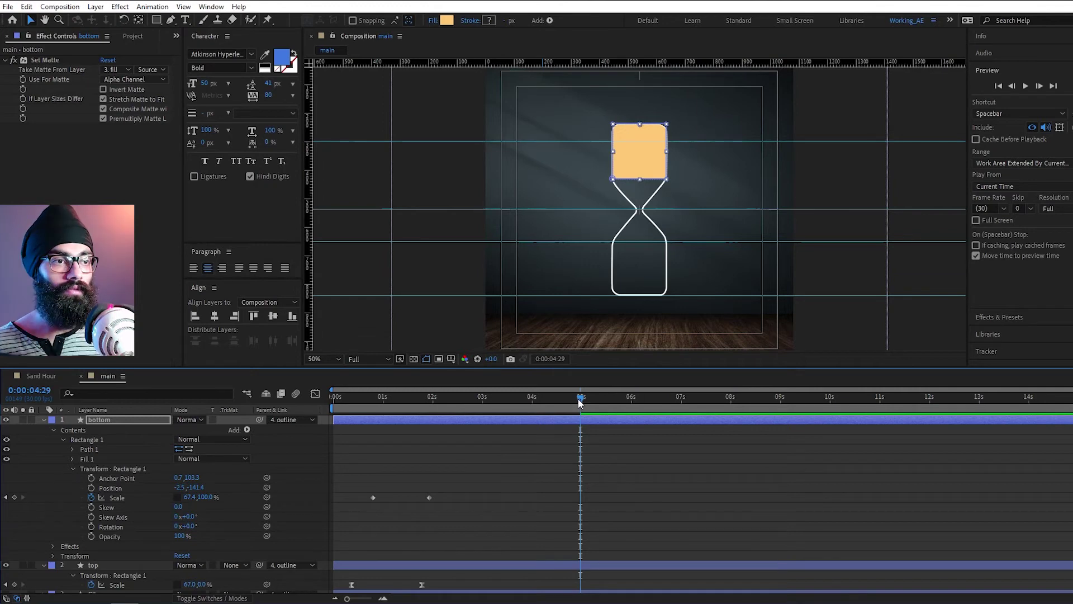
- Keyframe the bottom layer's path at 0:00:03:29, and at 0:00:04:29 reshape it so the flipped sand settles into the neck
mouse_move(535, 407)
mouse_down()
mouse_move(517, 408)
mouse_move(531, 400)
mouse_up()
scroll(597, 448, down, 3)
scroll(551, 434, up, 3)
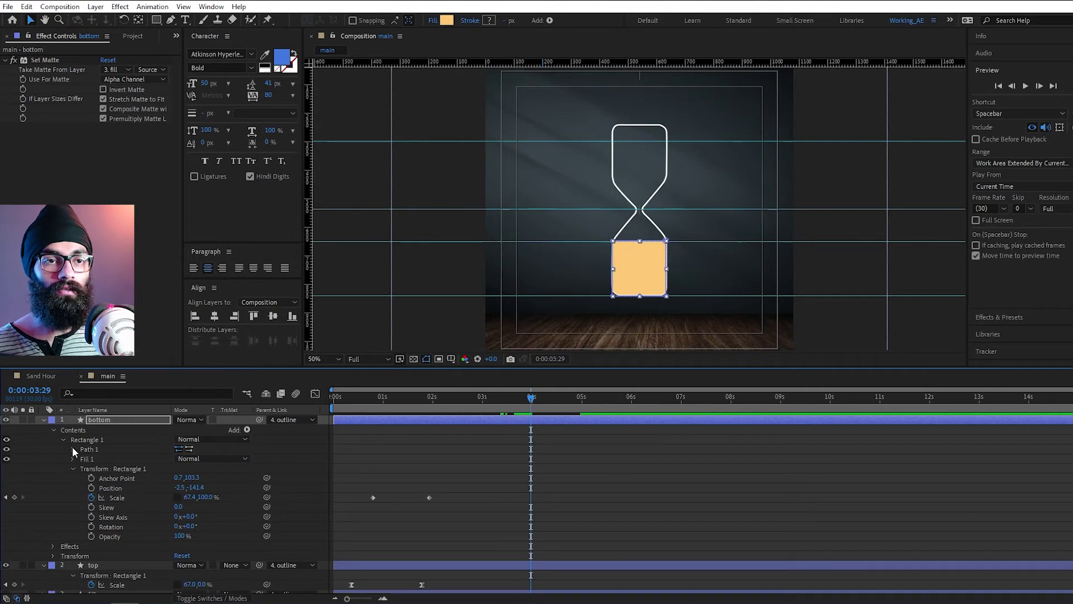
scroll(593, 464, down, 3)
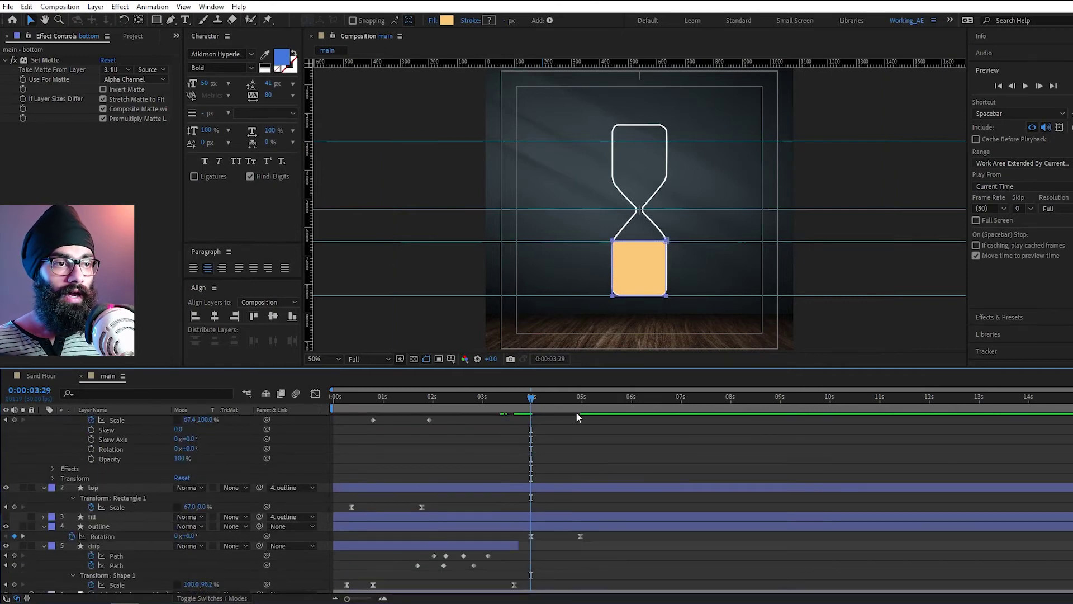
drag(571, 401, 579, 403)
scroll(705, 124, up, 1)
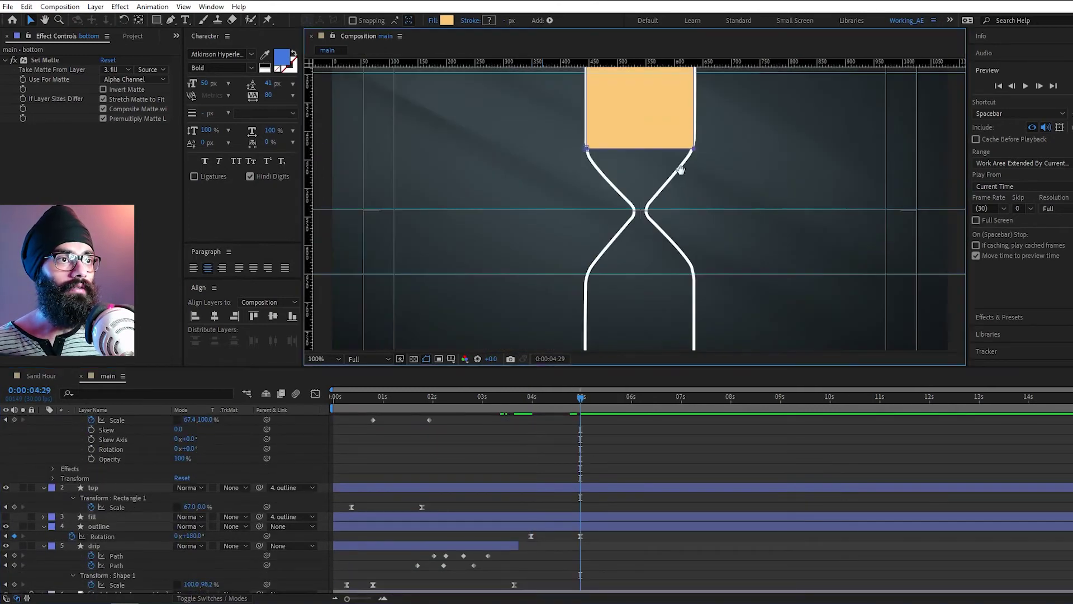
drag(680, 169, 651, 267)
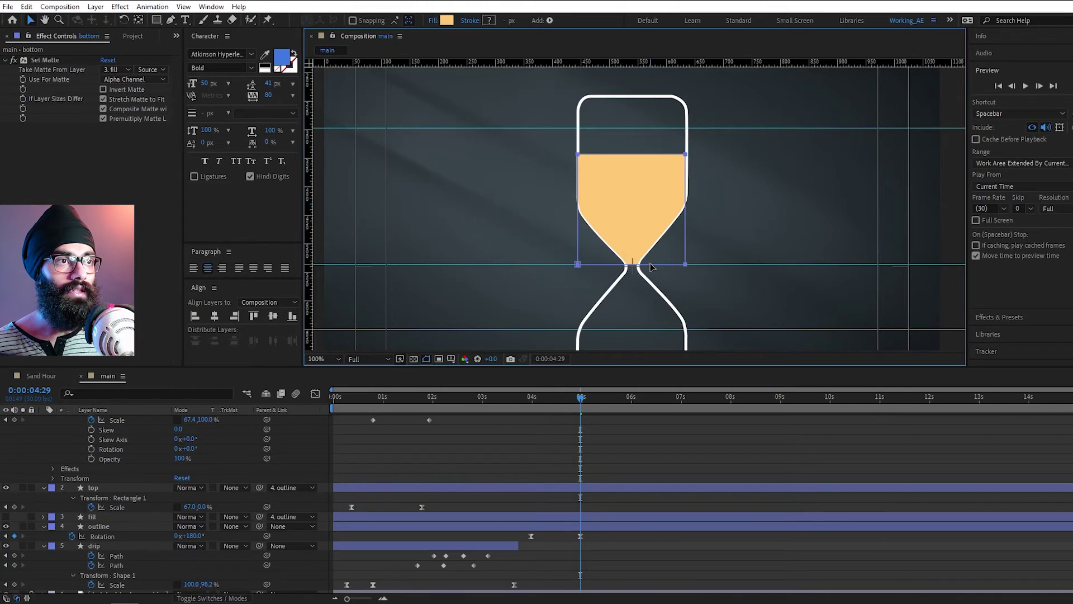
- Preview the flip and ready the Pen tool for editing the bottom layer's tilted path at 0:00:04:12
key(shift+slash)
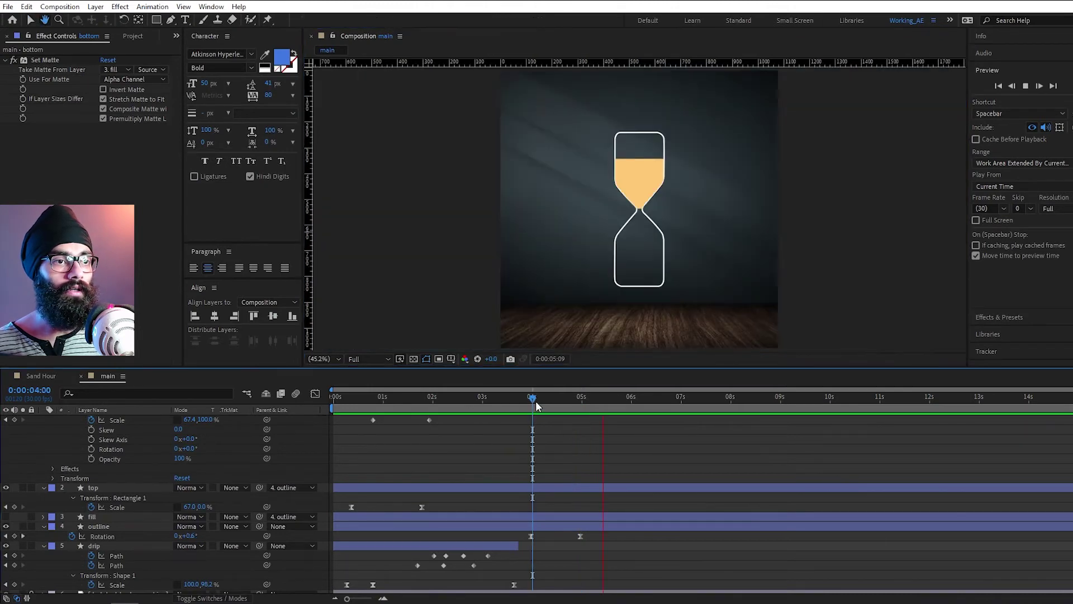
drag(576, 416, 553, 437)
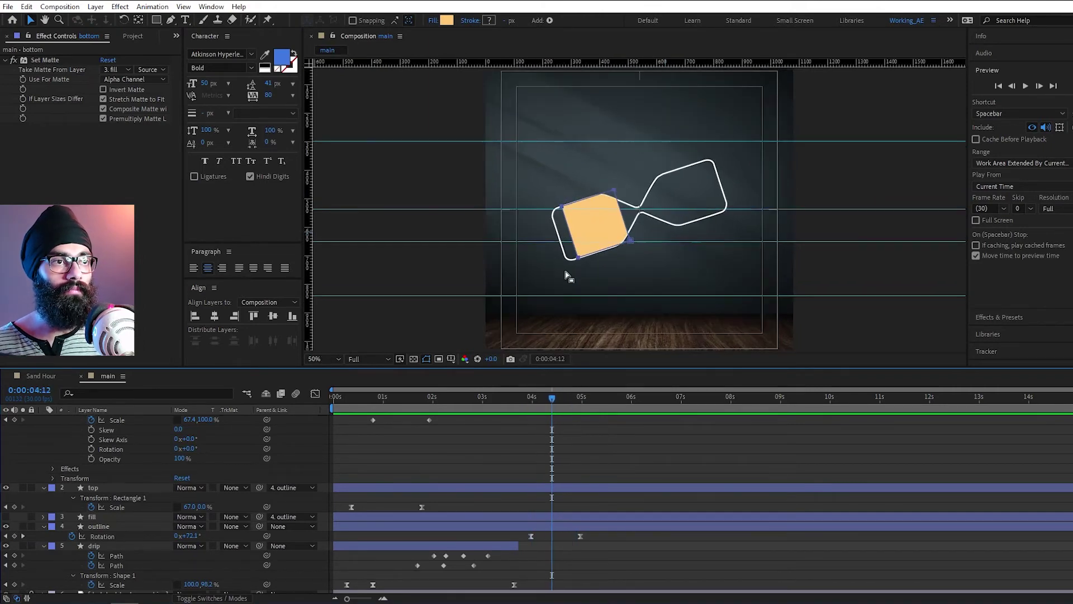
scroll(566, 281, up, 4)
drag(562, 304, 741, 201)
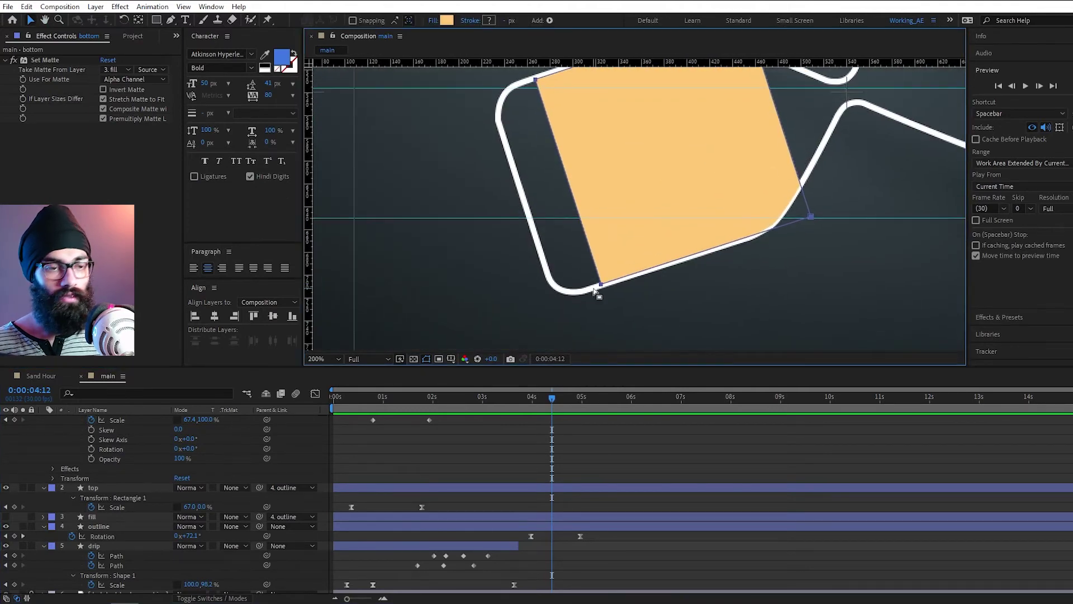
key(g)
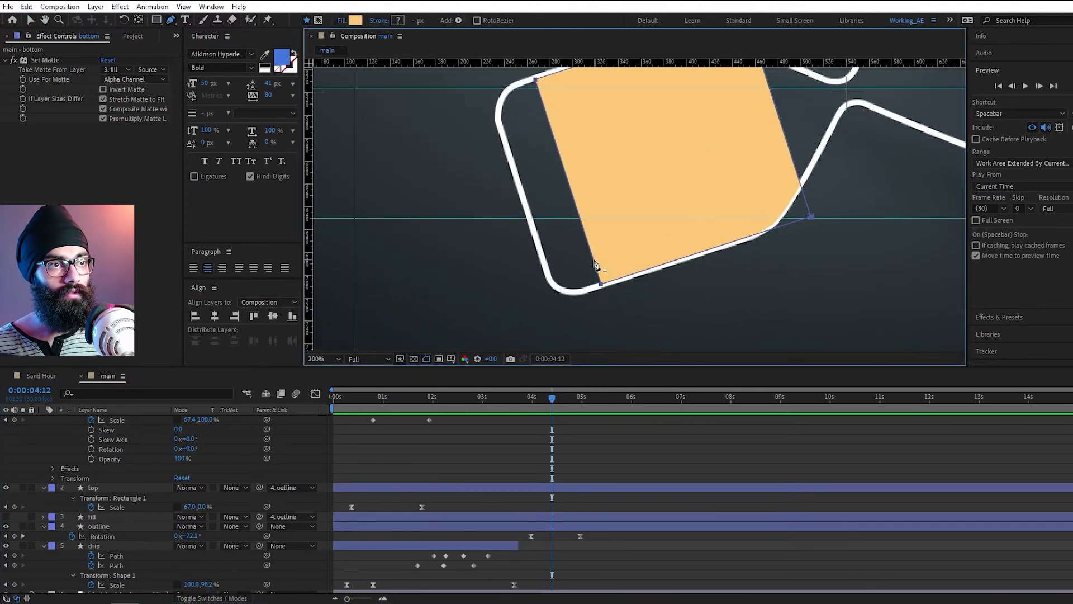
click(593, 260)
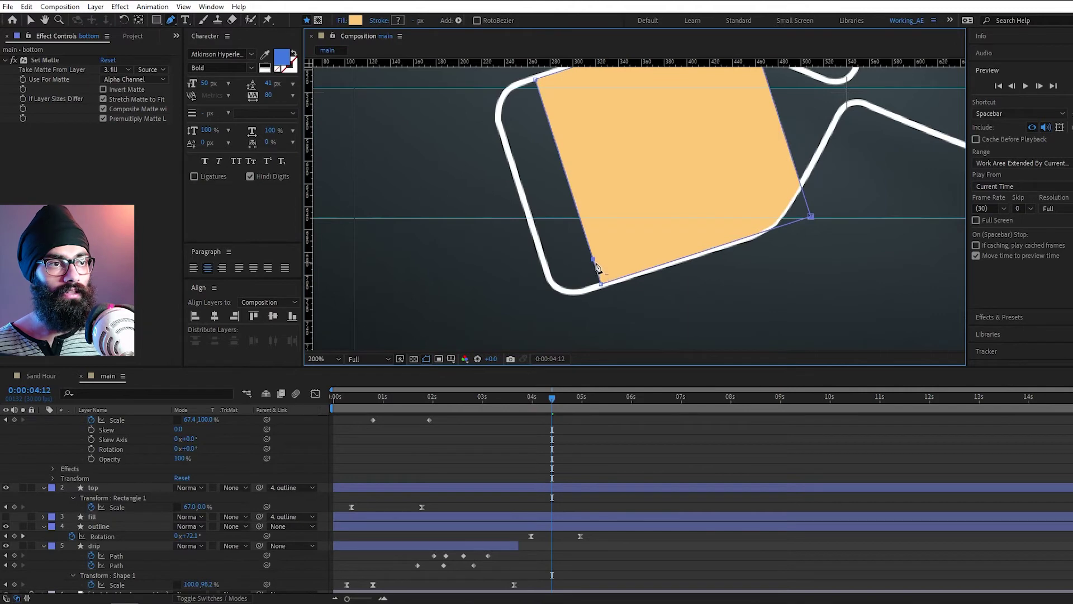
click(594, 261)
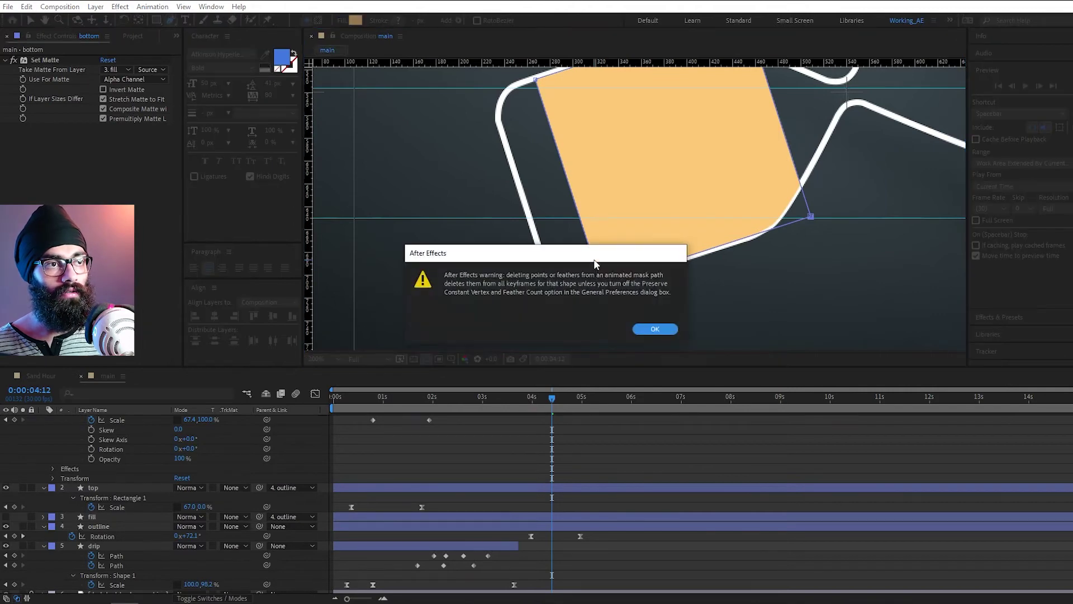
click(657, 329)
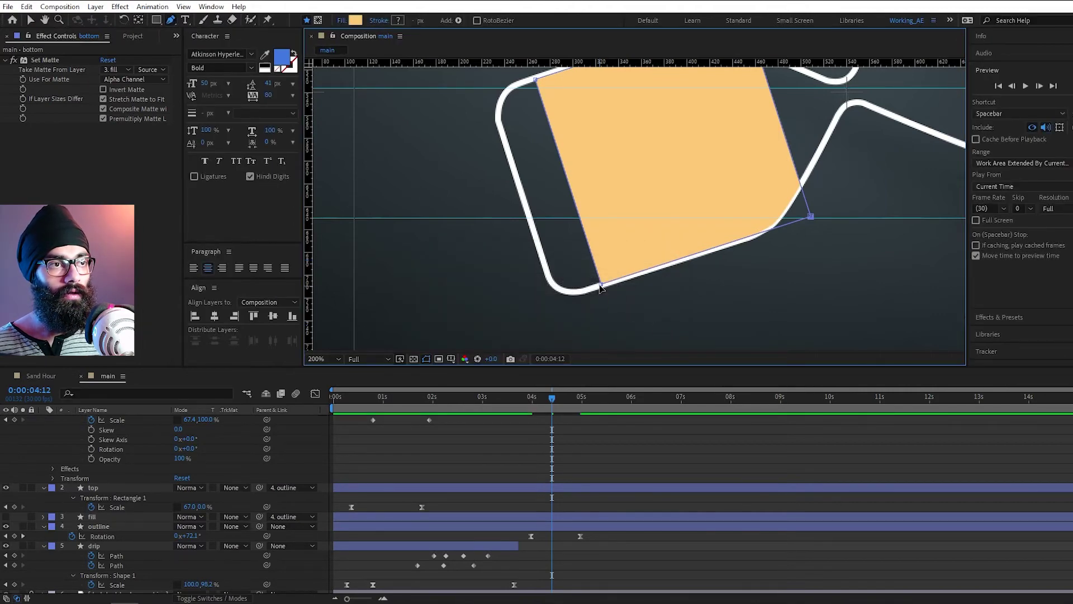
- At 0:00:04:12, move the two outer corners of the bottom layer's path so the sand surface slants inside the tilted bulb
drag(602, 286, 555, 306)
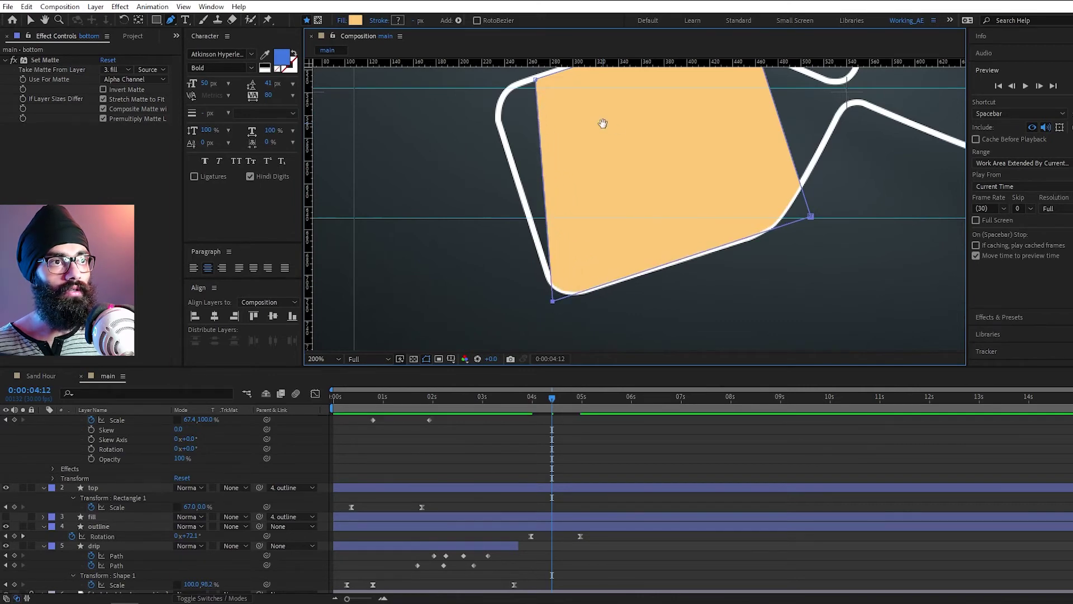
scroll(601, 125, up, 2)
drag(535, 130, 592, 102)
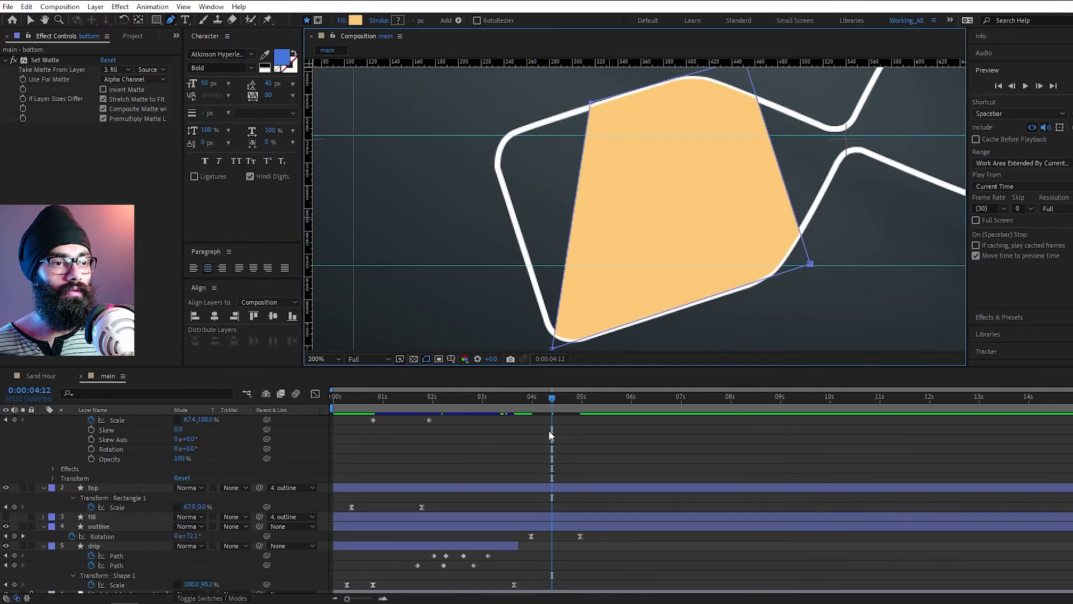
- Scrub through the second half of the flip to examine how the sand moves between 0:00:04:12 and 0:00:04:29
scroll(531, 467, up, 5)
mouse_move(548, 398)
mouse_down()
mouse_move(531, 400)
mouse_move(571, 399)
mouse_move(562, 400)
mouse_up()
scroll(679, 269, down, 3)
scroll(657, 183, down, 4)
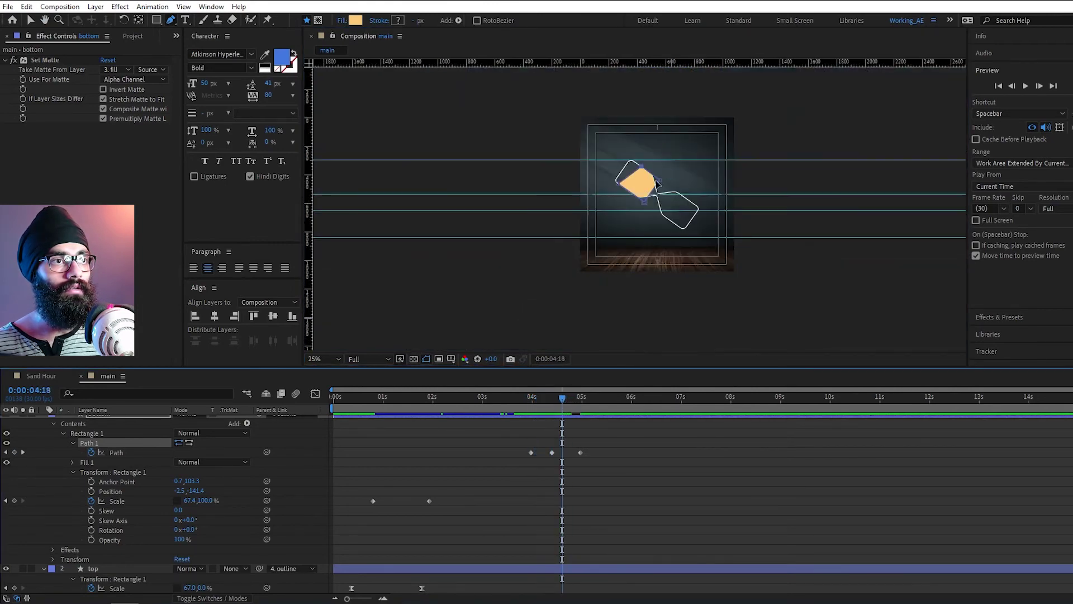
scroll(656, 183, up, 2)
drag(655, 182, 665, 225)
drag(553, 402, 581, 403)
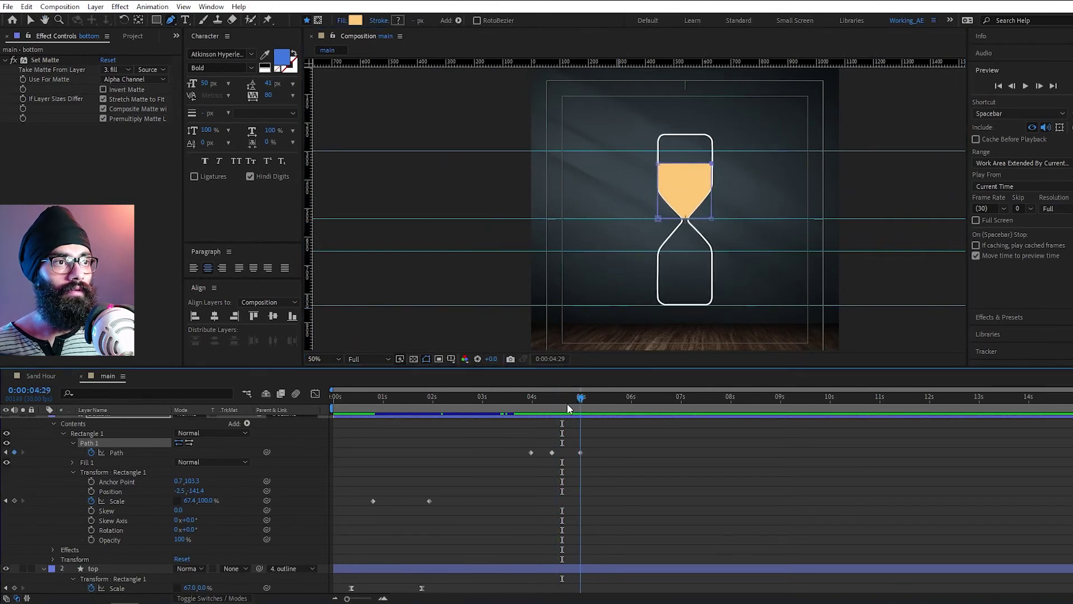
- At 0:00:04:29, raise both upper corners of the bottom layer's path to the horizontal guide so the sand surface is level
scroll(719, 179, up, 2)
drag(719, 180, 687, 262)
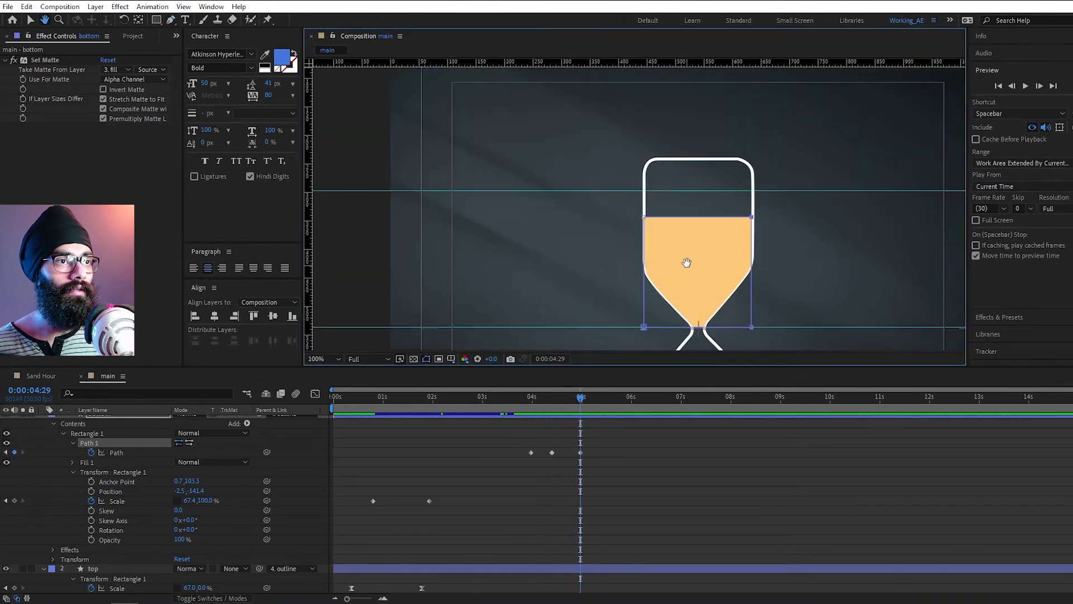
key(g)
drag(751, 217, 754, 193)
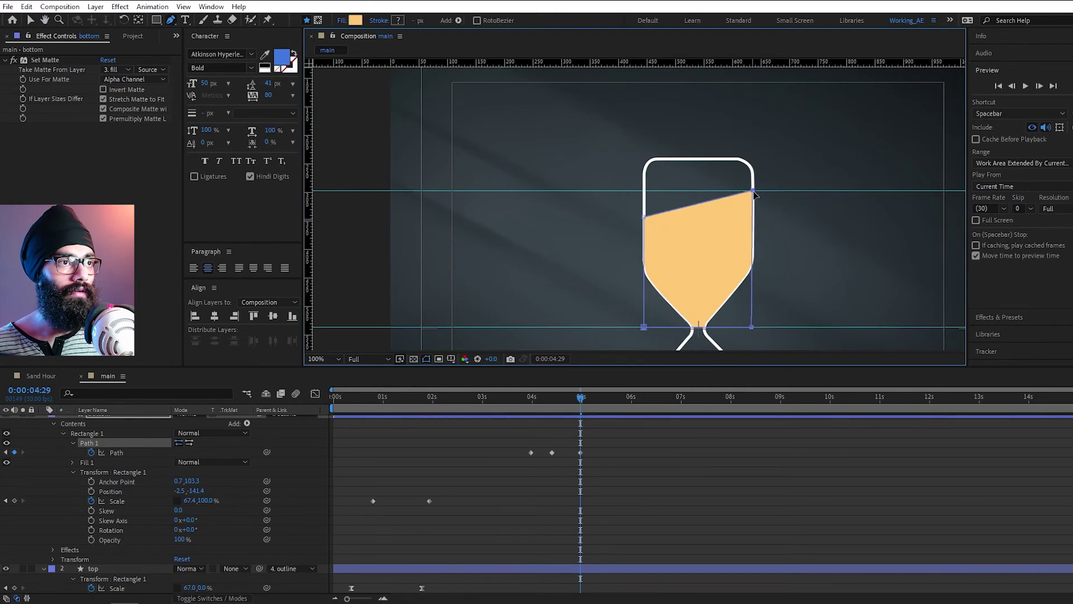
scroll(753, 195, up, 1)
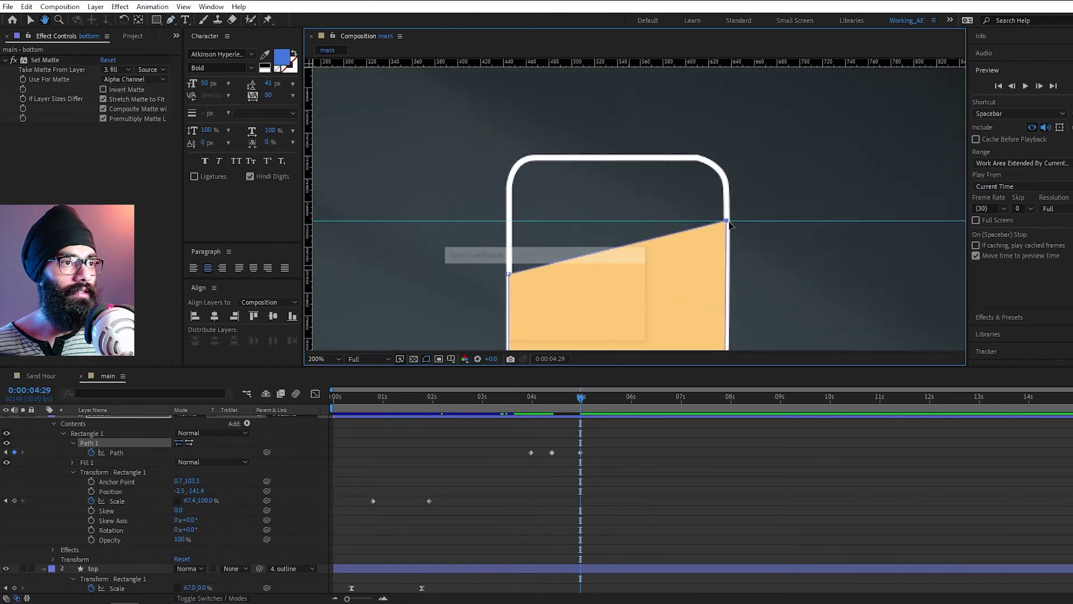
drag(722, 223, 727, 224)
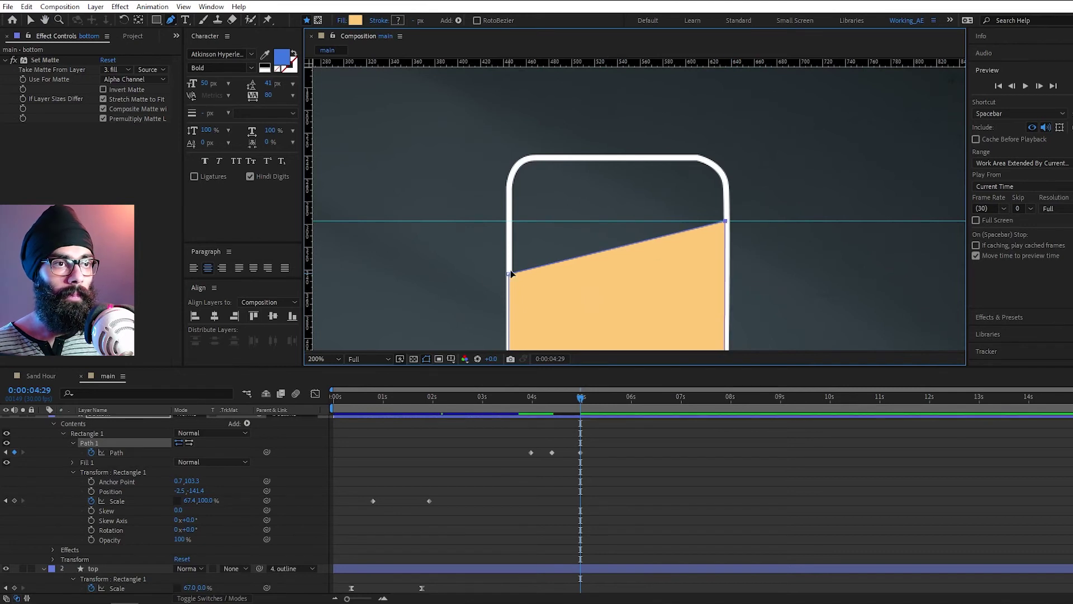
drag(511, 273, 510, 221)
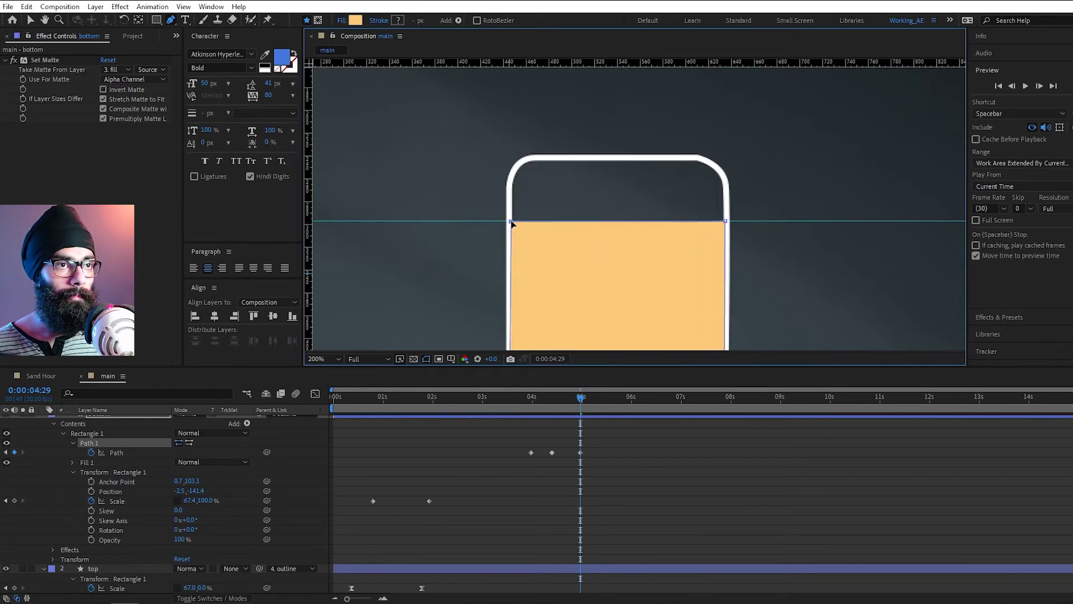
drag(553, 275, 571, 176)
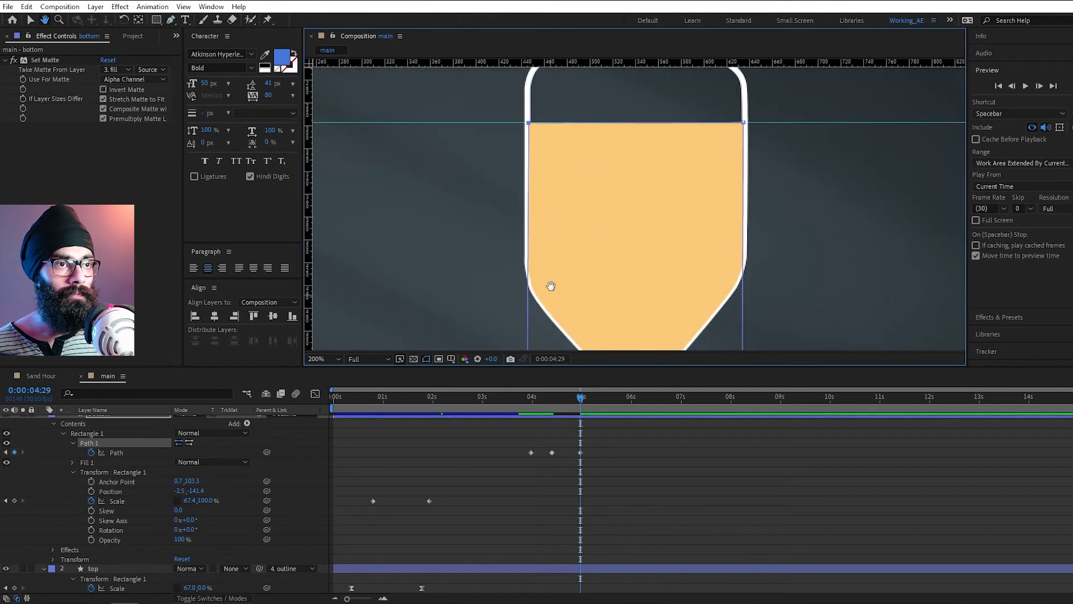
drag(551, 291, 537, 191)
drag(514, 296, 515, 297)
key(shift+slash)
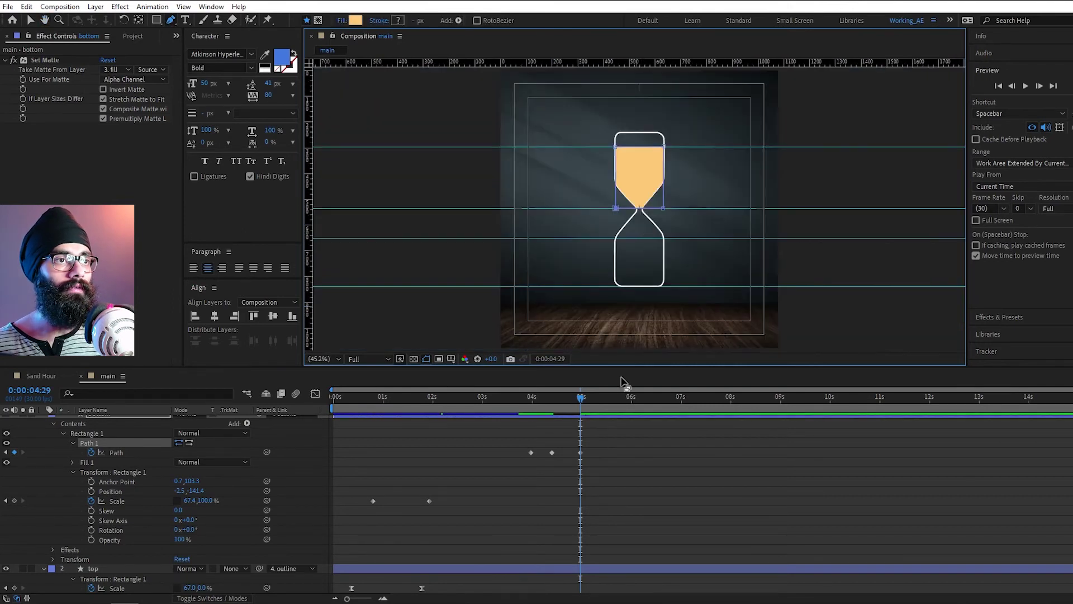
- At 0:00:04:12, move the upper inner corner of the bottom layer's sand surface closer to the neck and adjust its neighbouring corner
mouse_move(557, 401)
mouse_down()
mouse_move(509, 408)
mouse_move(575, 411)
mouse_move(527, 420)
mouse_move(552, 420)
mouse_up()
key(space)
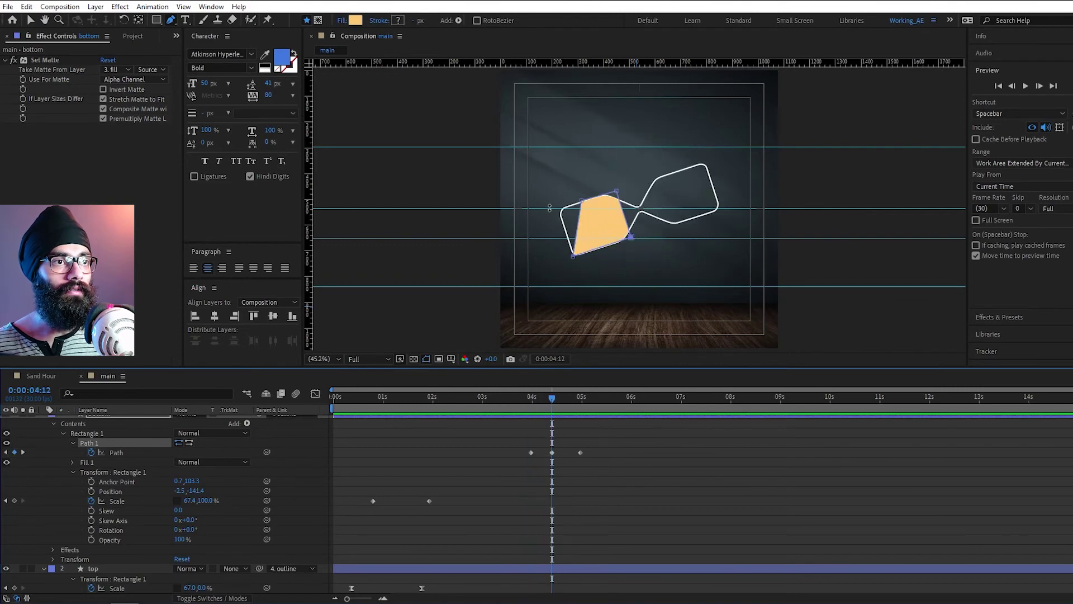
scroll(571, 222, up, 1)
scroll(570, 222, up, 2)
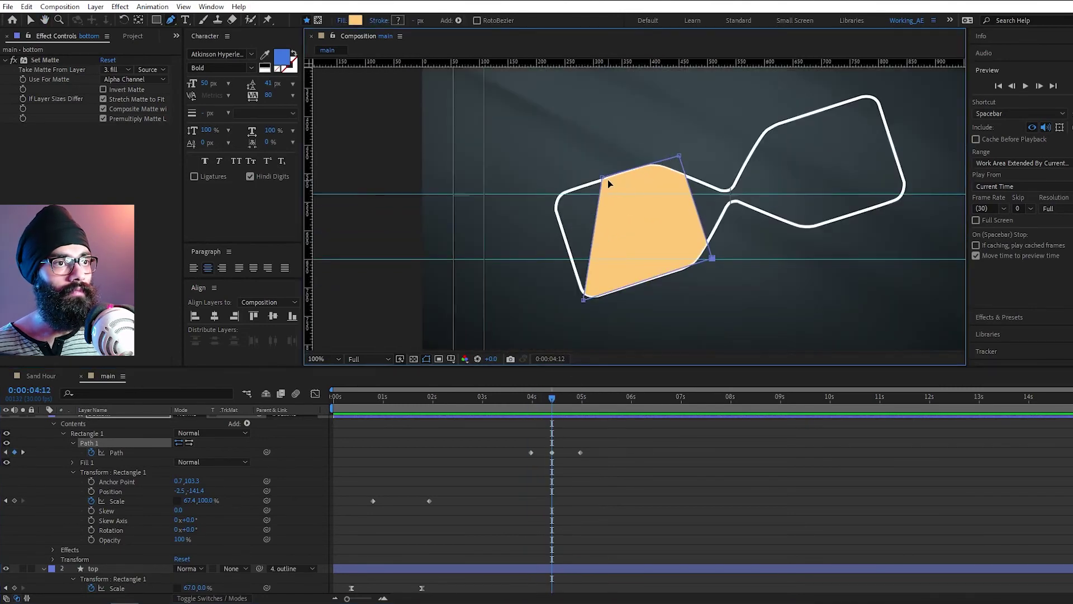
drag(602, 178, 626, 166)
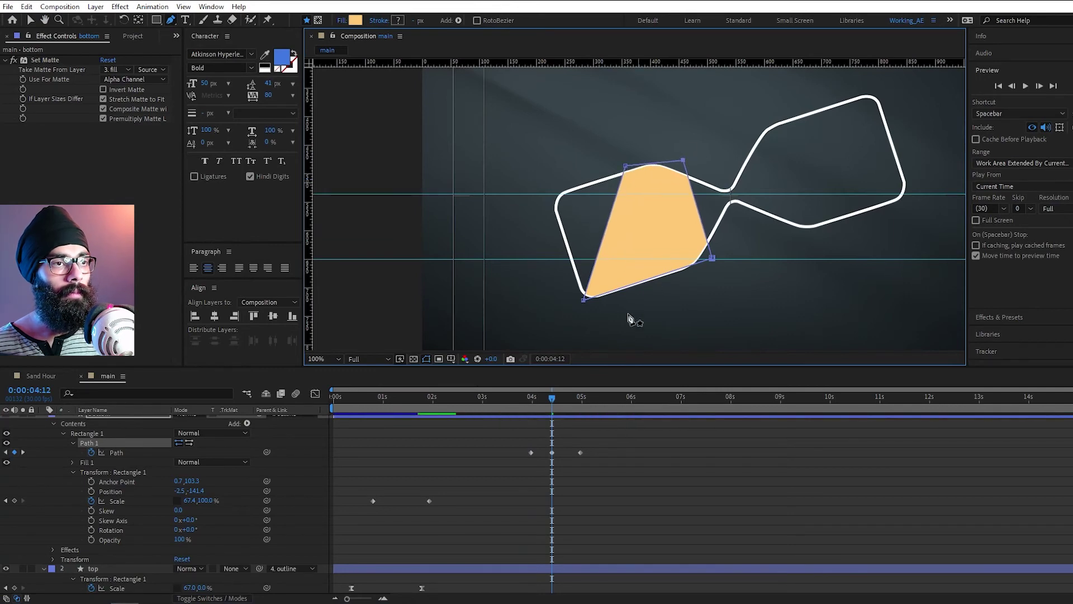
- Preview the revised flip, and play the whole animation from 0:00:00:00
key(space)
key(shift+slash)
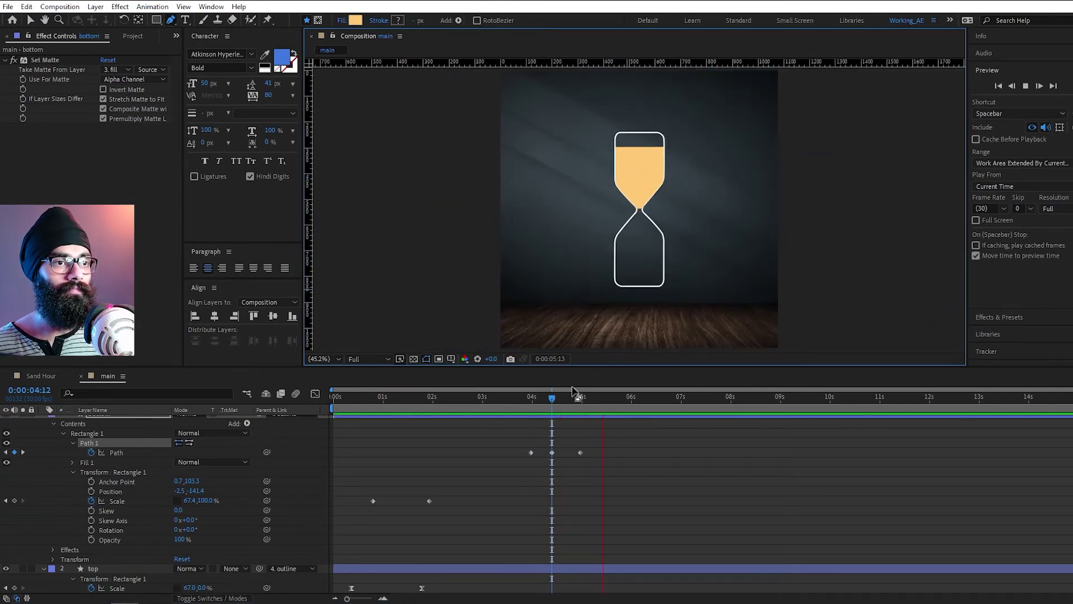
drag(574, 390, 285, 422)
key(space)
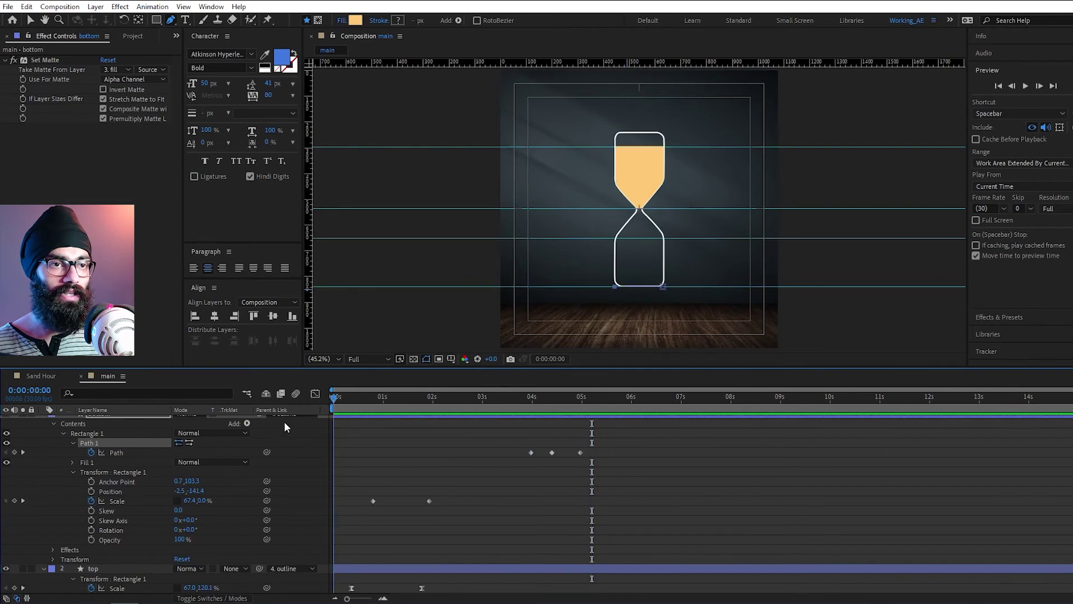
key(space)
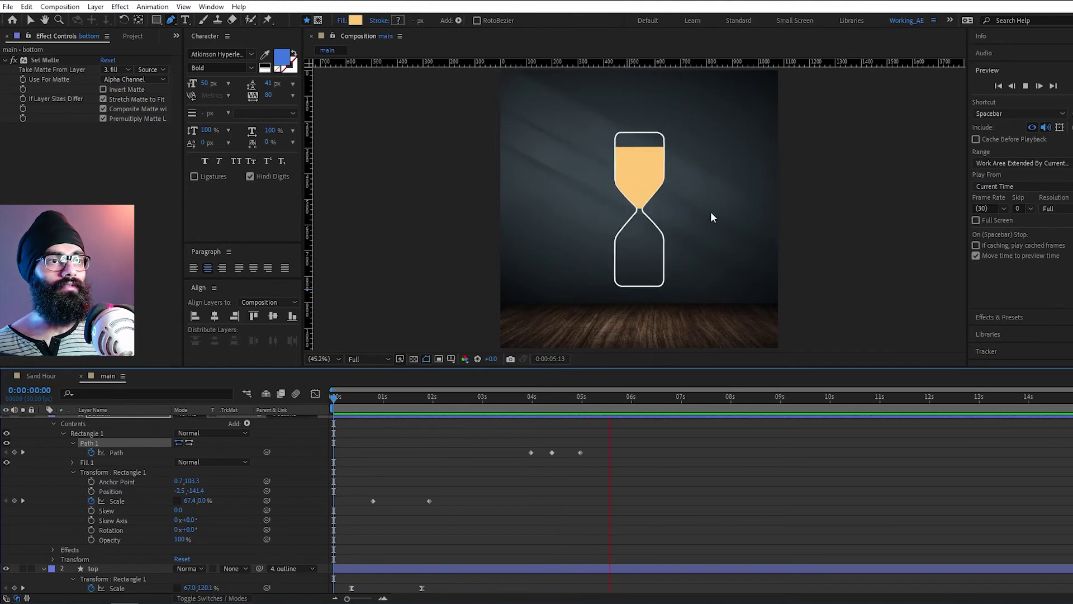
key(space)
- End the work area at 0:00:04:29 and preview the animation as a loop
click(584, 398)
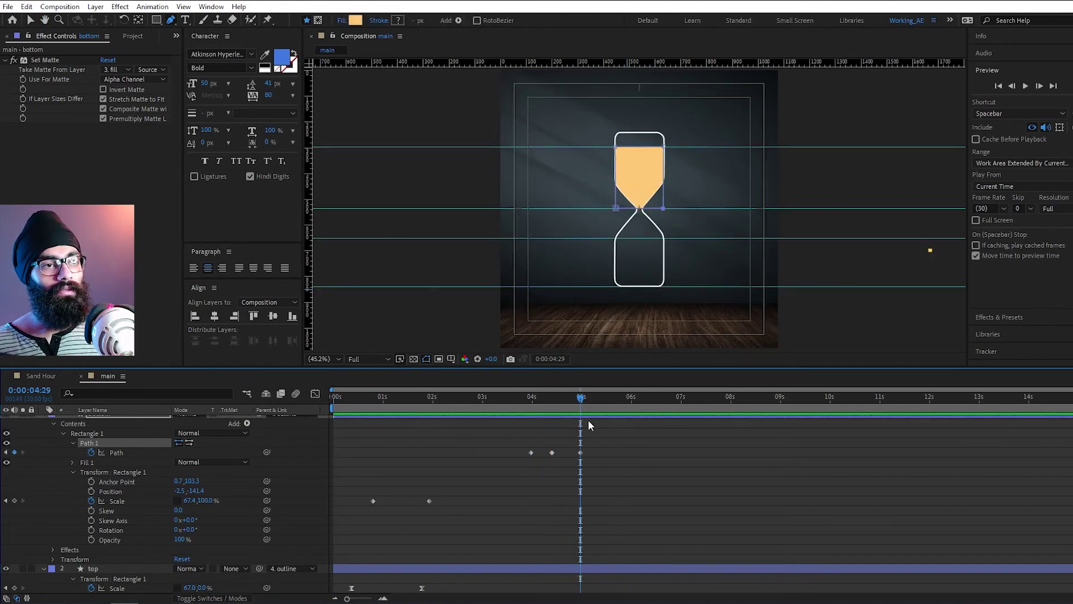
key(n)
key(space)
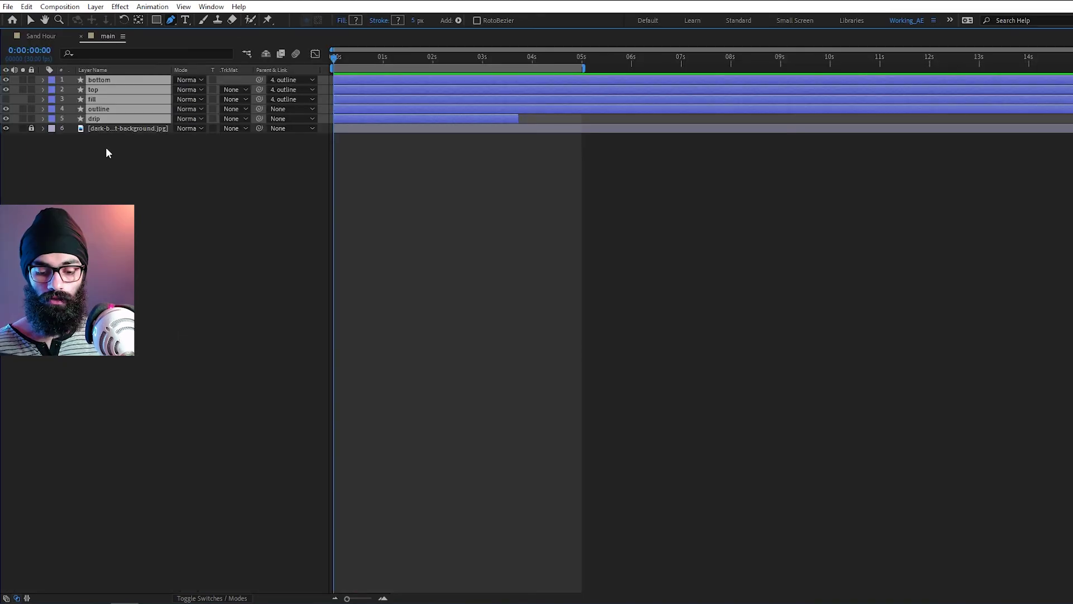
- Shift all layers' keyframes earlier so the first one sits near the start, and trim the work area to the last keyframe
key(u)
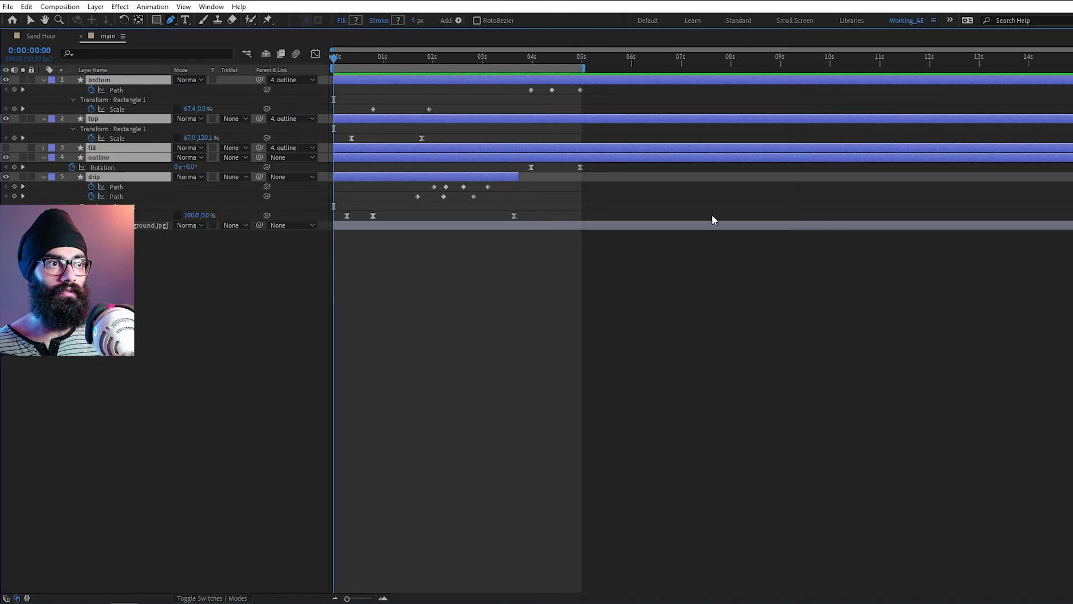
drag(737, 213, 326, 91)
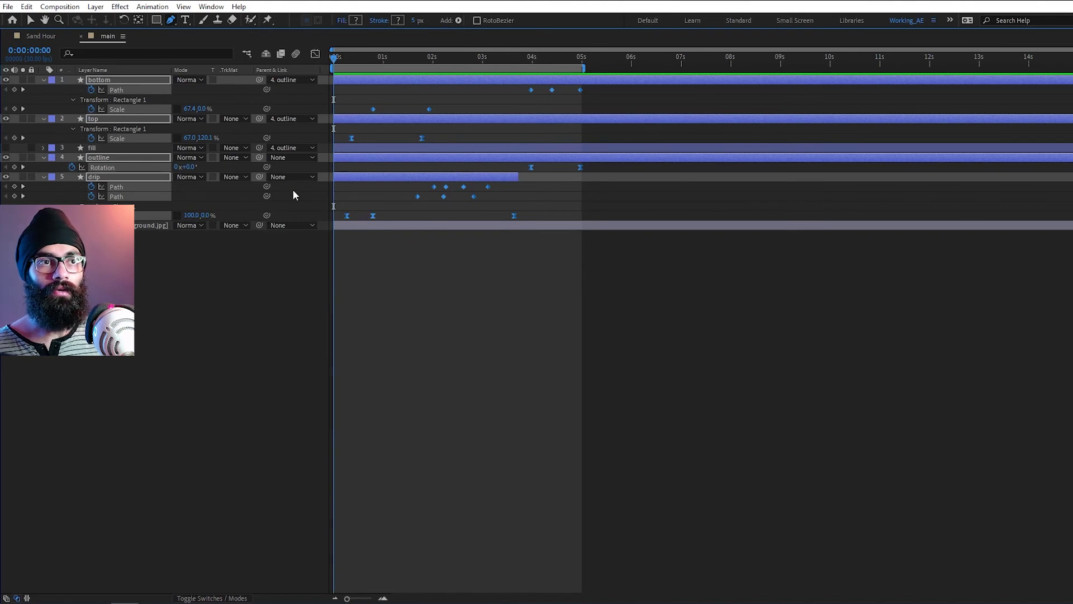
mouse_move(351, 139)
mouse_down()
mouse_move(341, 138)
mouse_move(352, 145)
mouse_up()
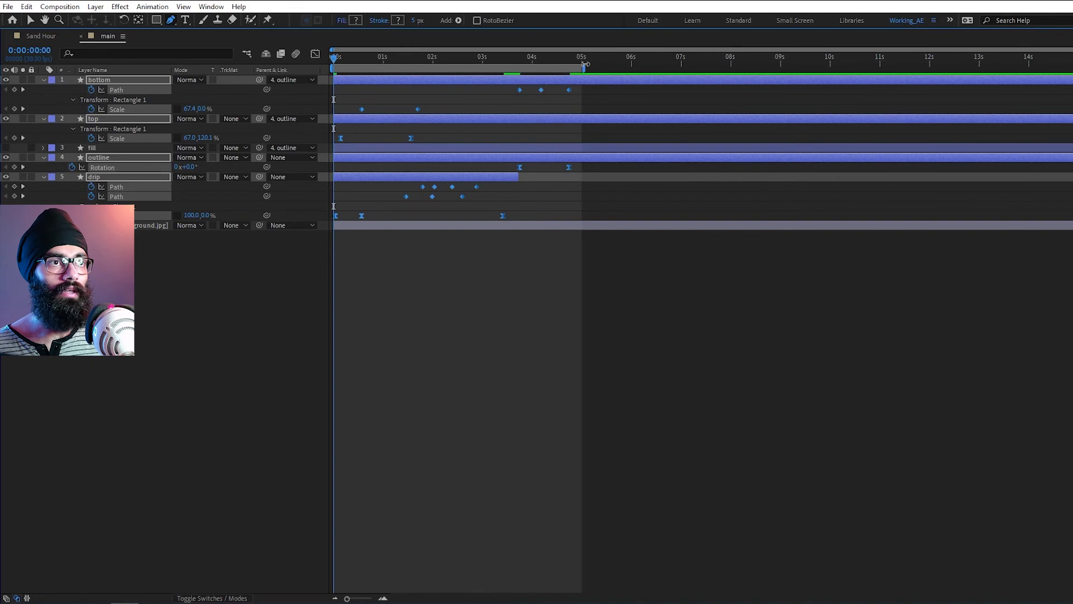
drag(581, 66, 569, 66)
key(grave)
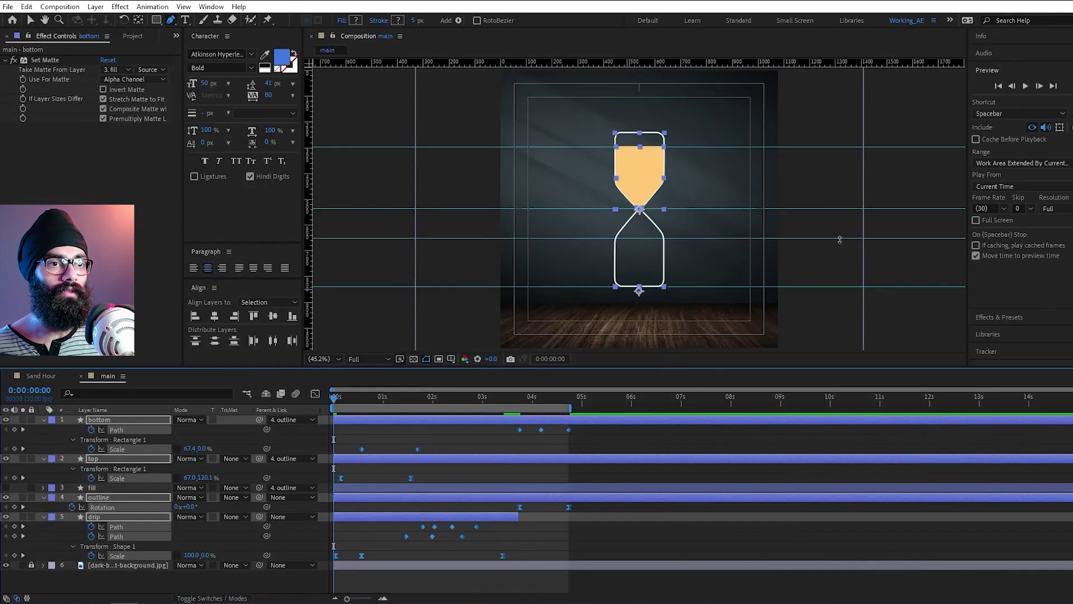
- Preview the tightened loop and collapse the properties of all hourglass layers, leaving nothing selected
key(space)
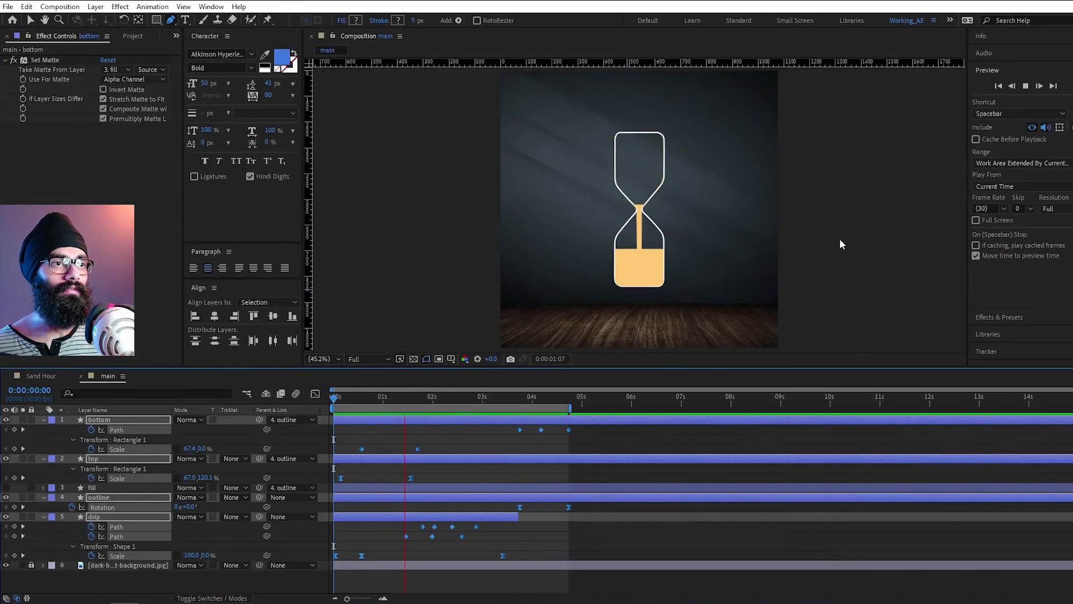
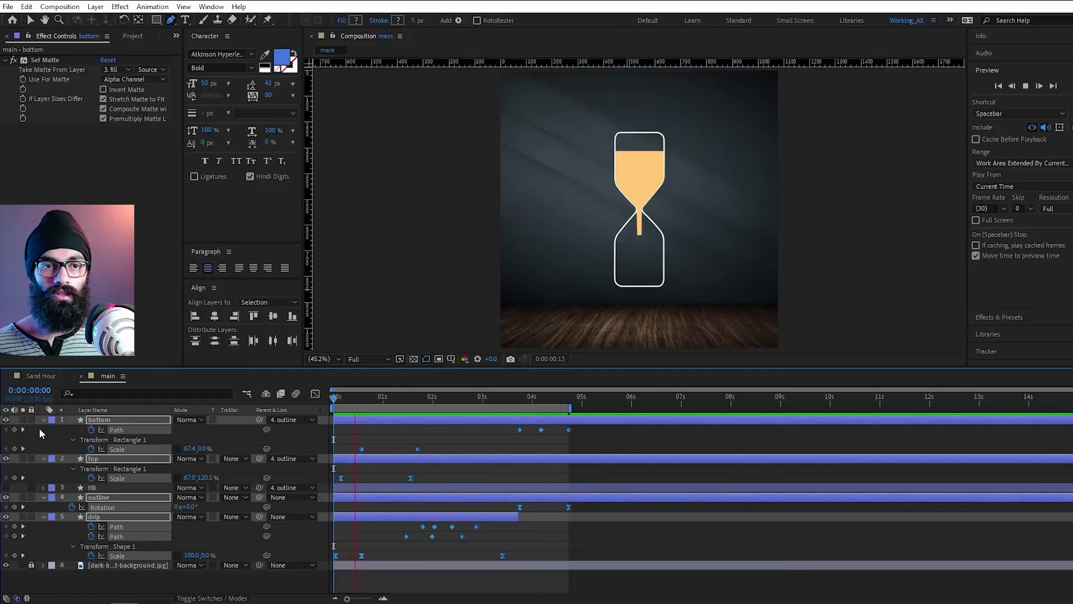
click(43, 419)
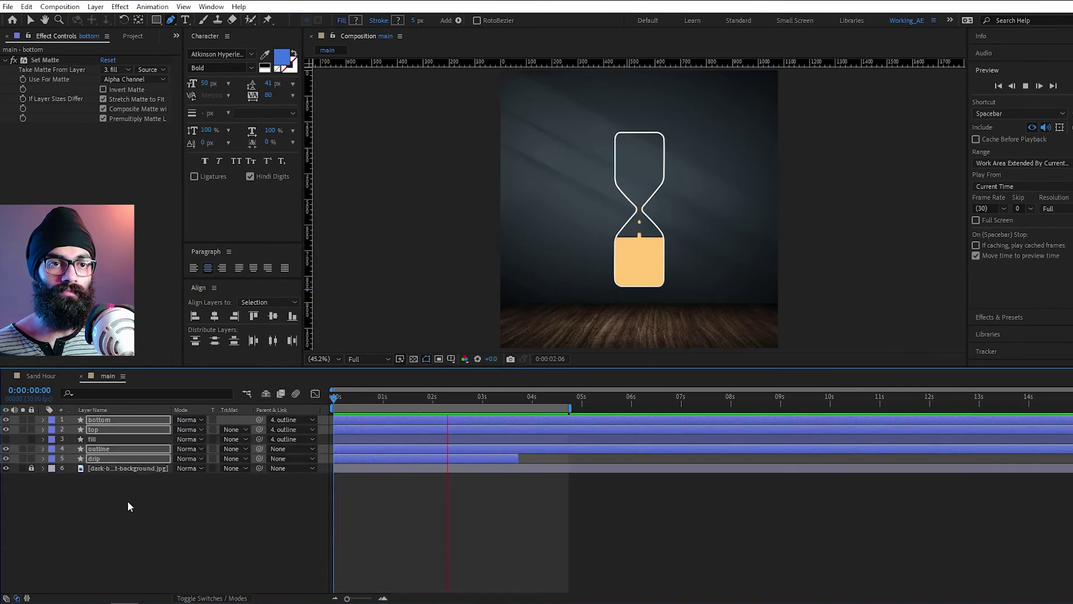
click(128, 502)
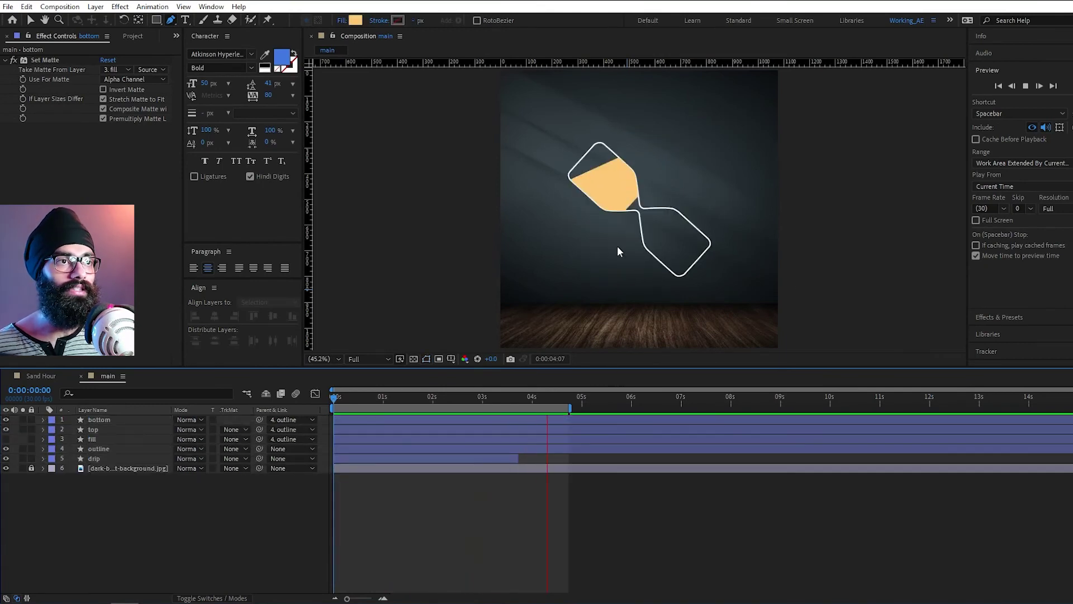
click(114, 428)
click(111, 498)
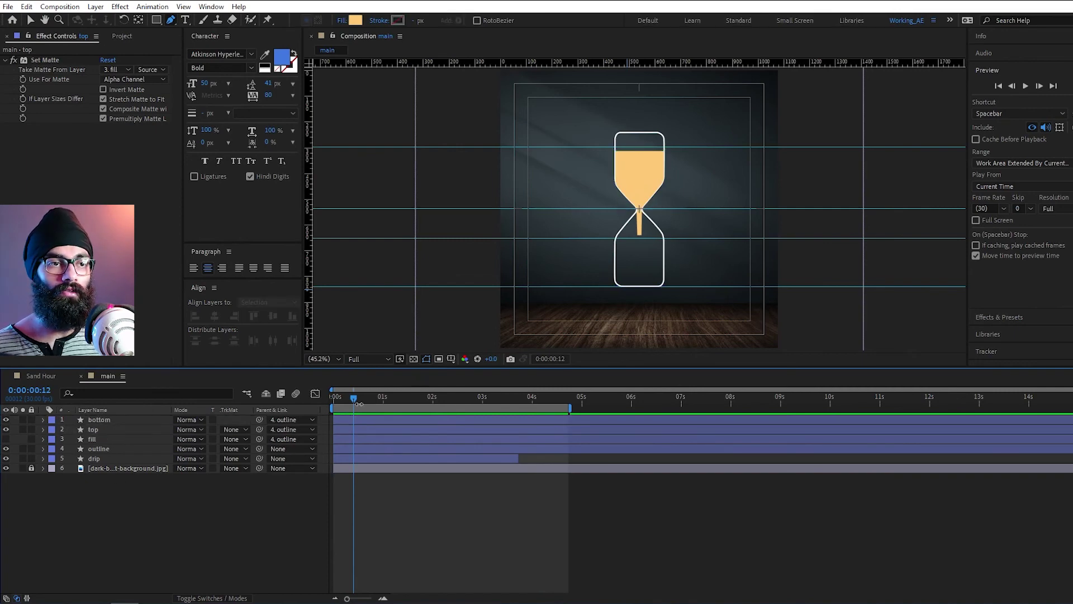
- At 0:00:00:00, find the Wave Warp effect and apply it to the top layer
drag(354, 400, 299, 403)
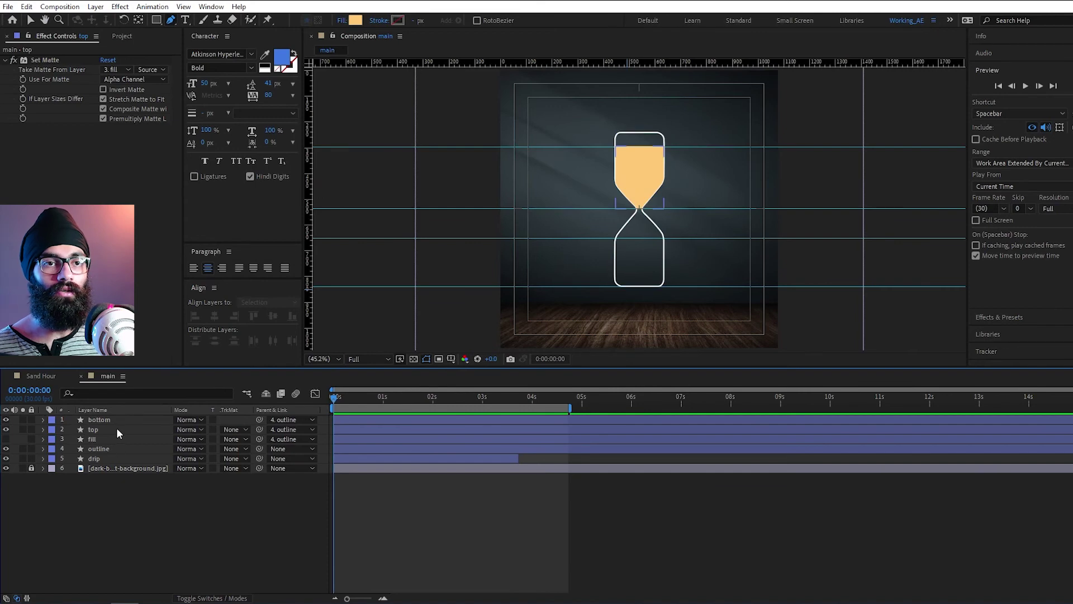
click(93, 430)
click(1000, 317)
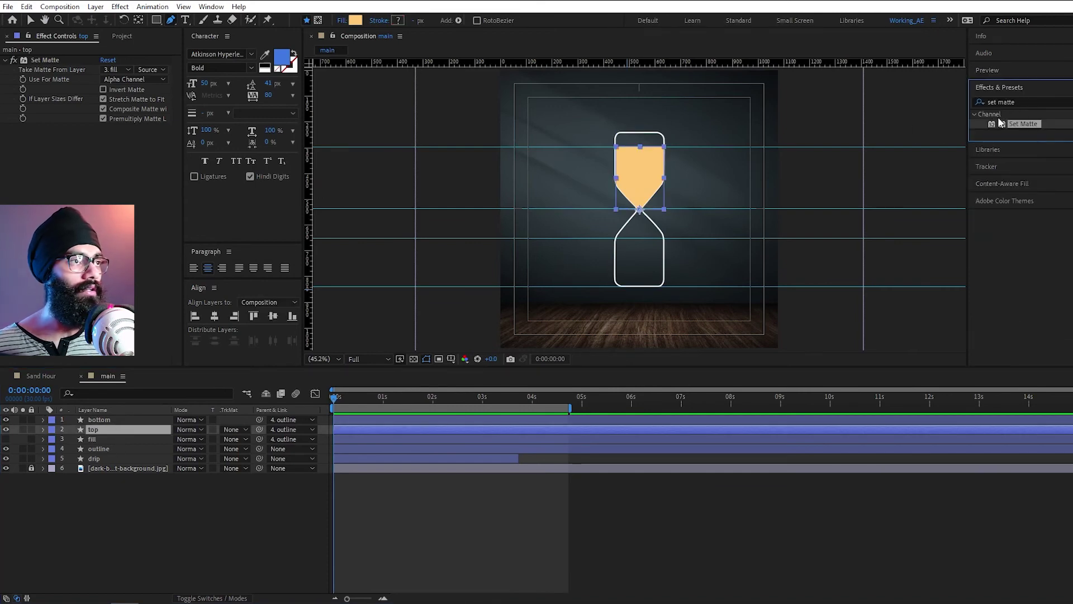
click(1026, 103)
text(wave warp)
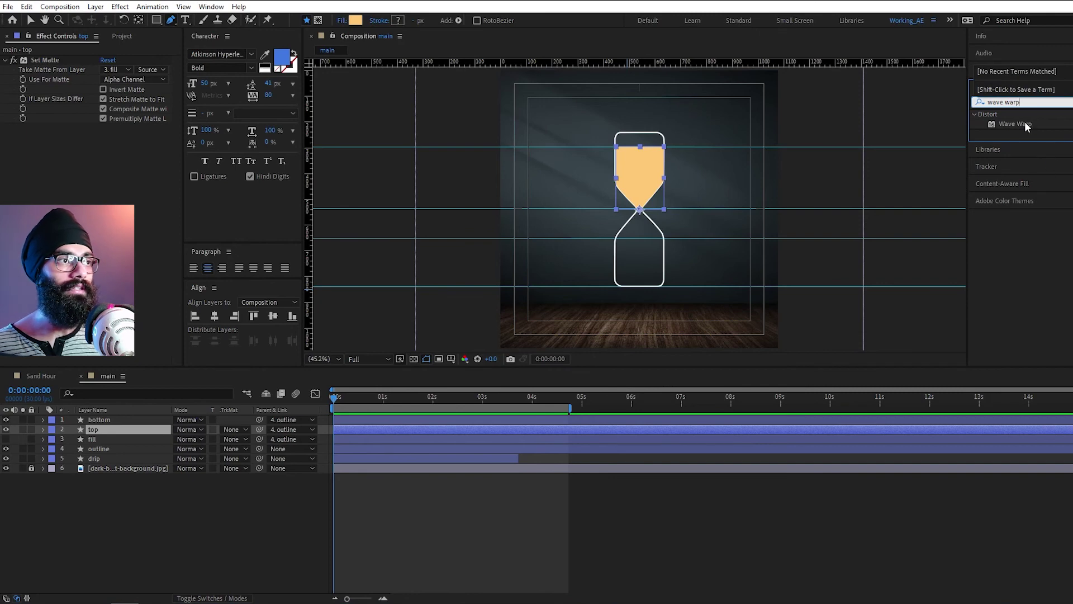
mouse_move(1026, 126)
mouse_down()
mouse_move(72, 489)
mouse_move(99, 431)
mouse_up()
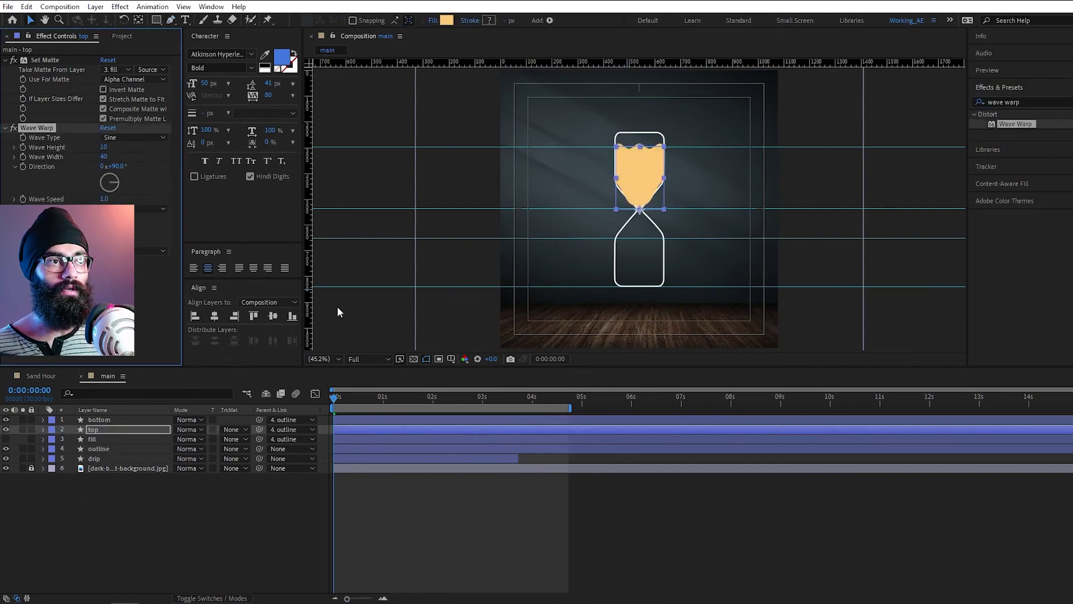
scroll(606, 186, up, 3)
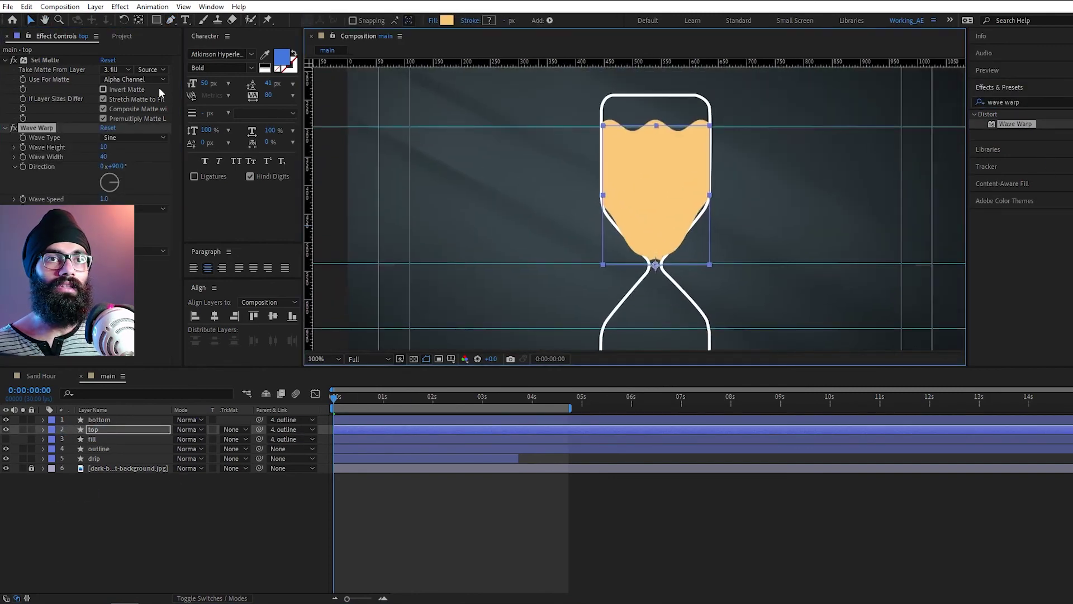
- Try Bottom Edge pinning for the top layer's Wave Warp, switch it to All Edges, and preview the waves
click(5, 60)
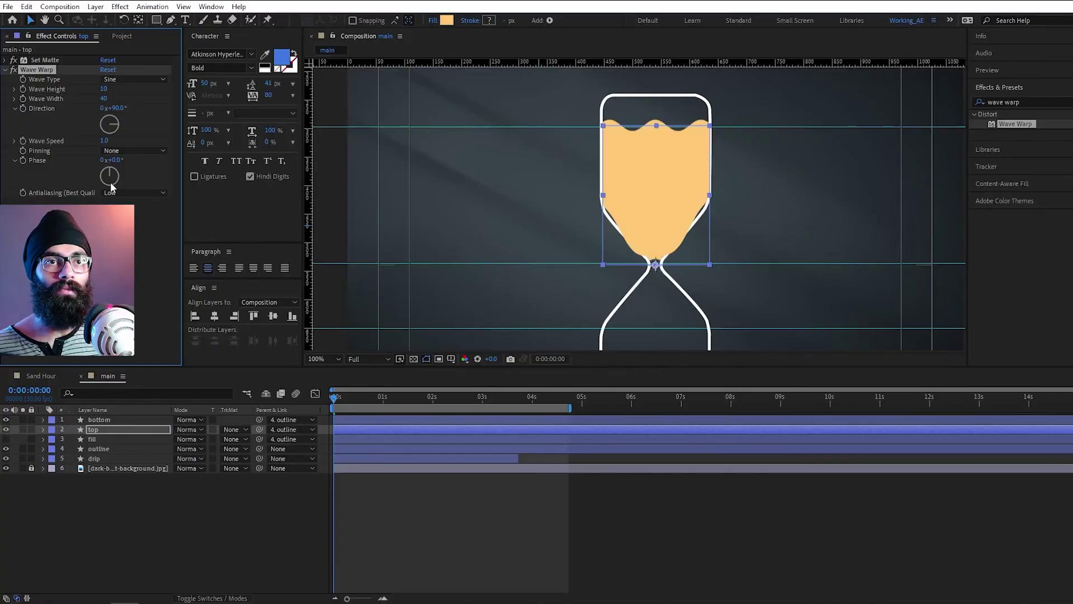
click(131, 151)
click(140, 247)
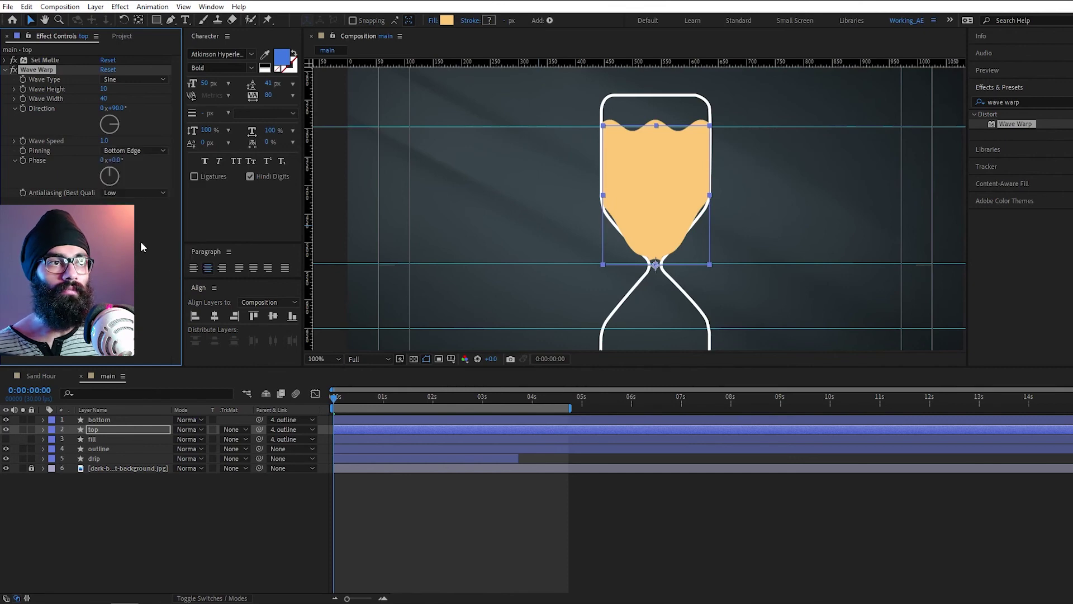
click(131, 151)
click(133, 176)
key(space)
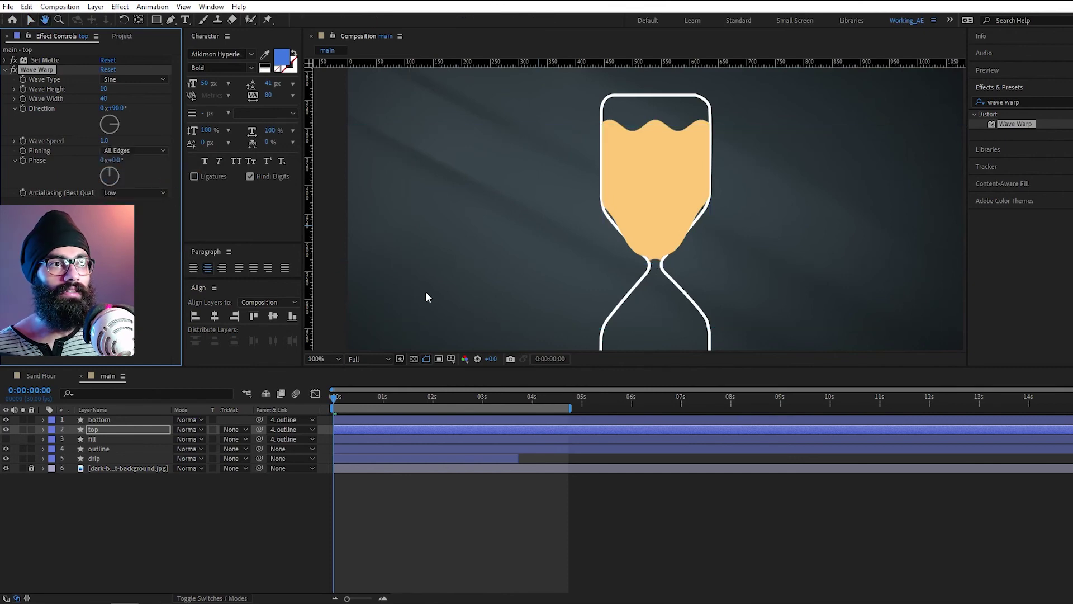
key(space)
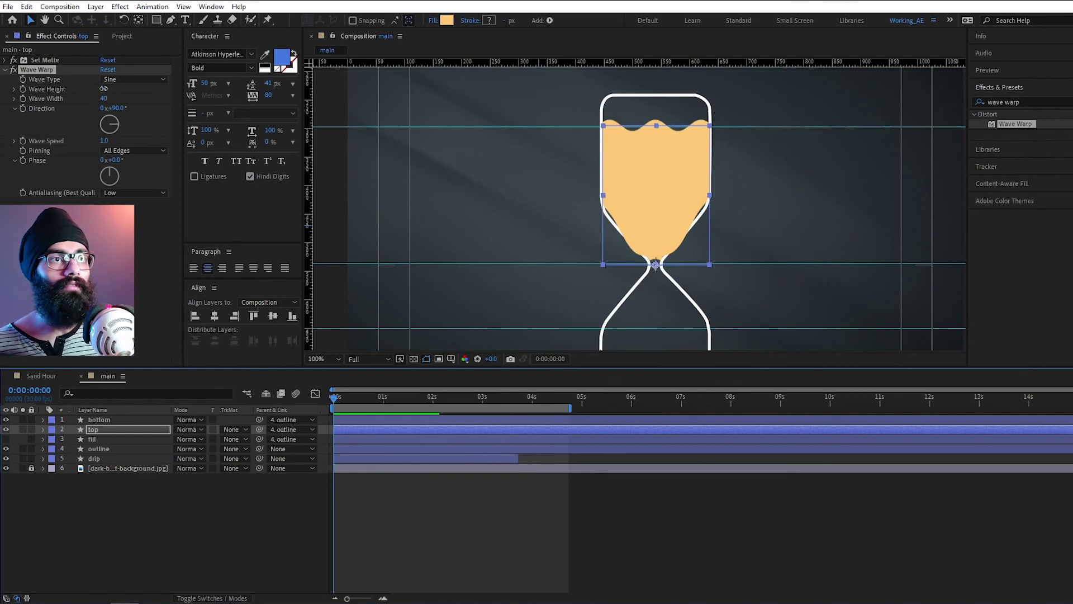
- Reduce the top layer's Wave Warp height to 2 and preview the sand surface from the start
drag(103, 89, 105, 92)
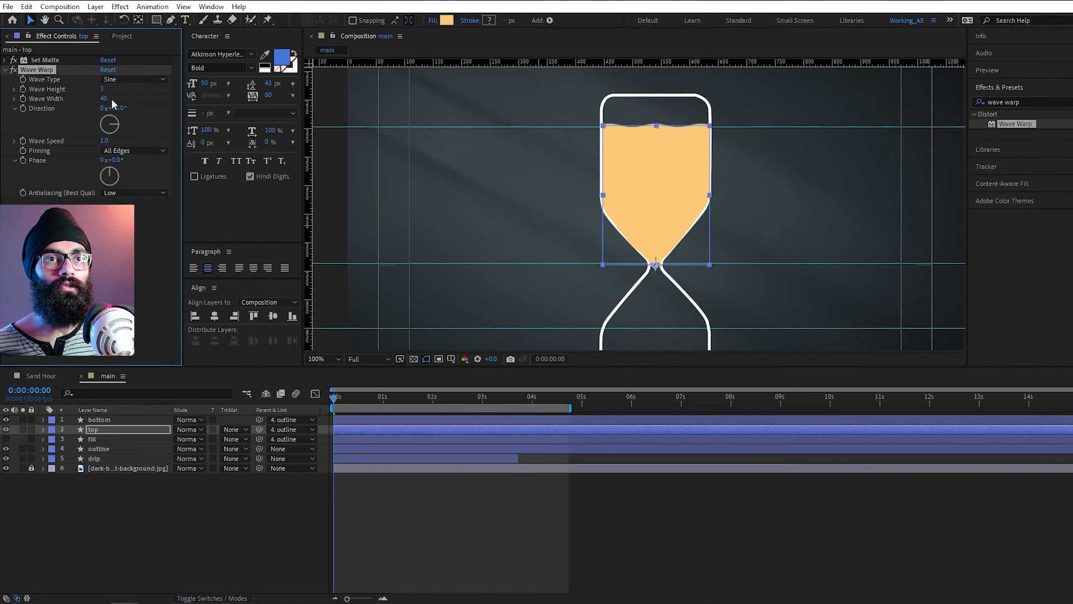
key(space)
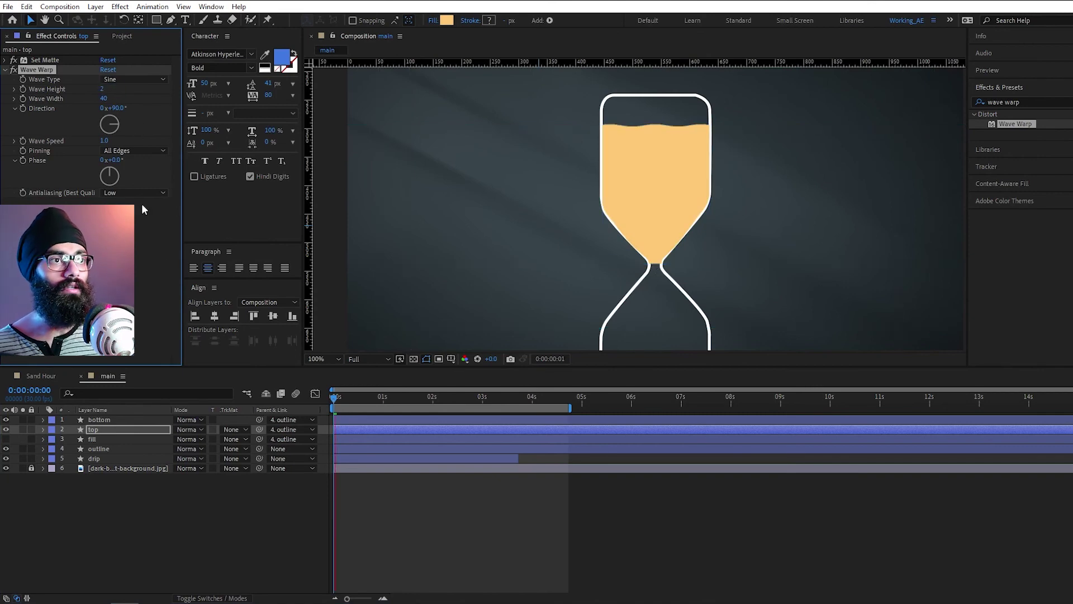
key(space)
key(space)
key(space)
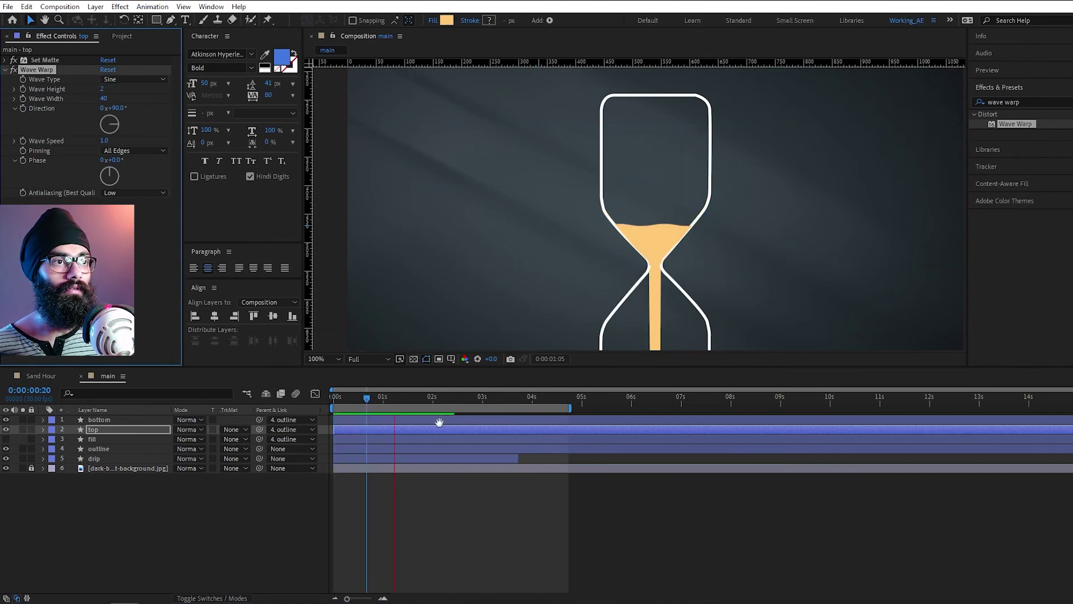
click(334, 398)
key(space)
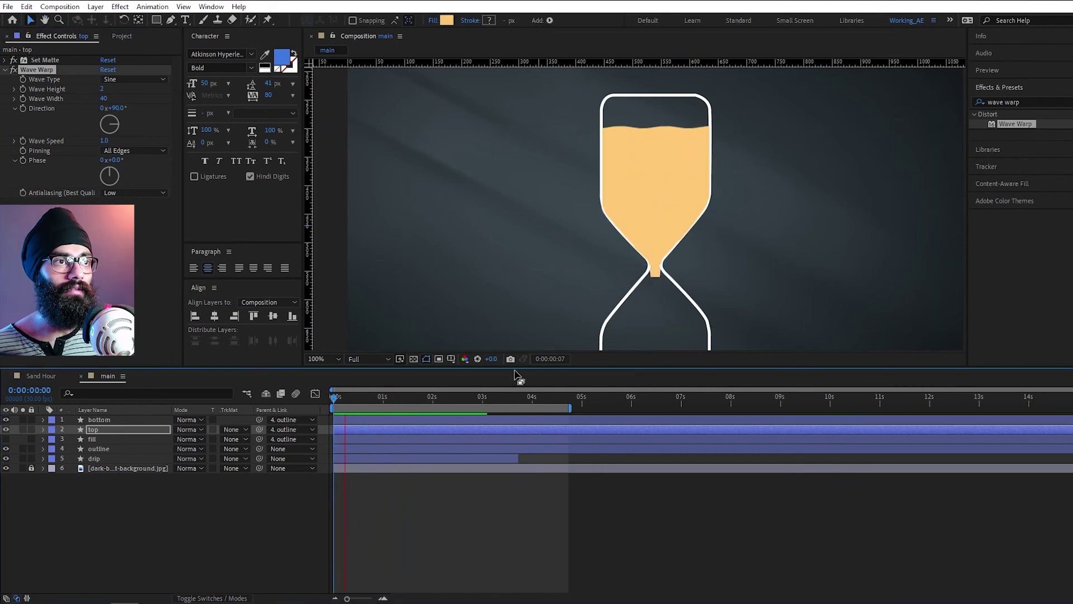
key(space)
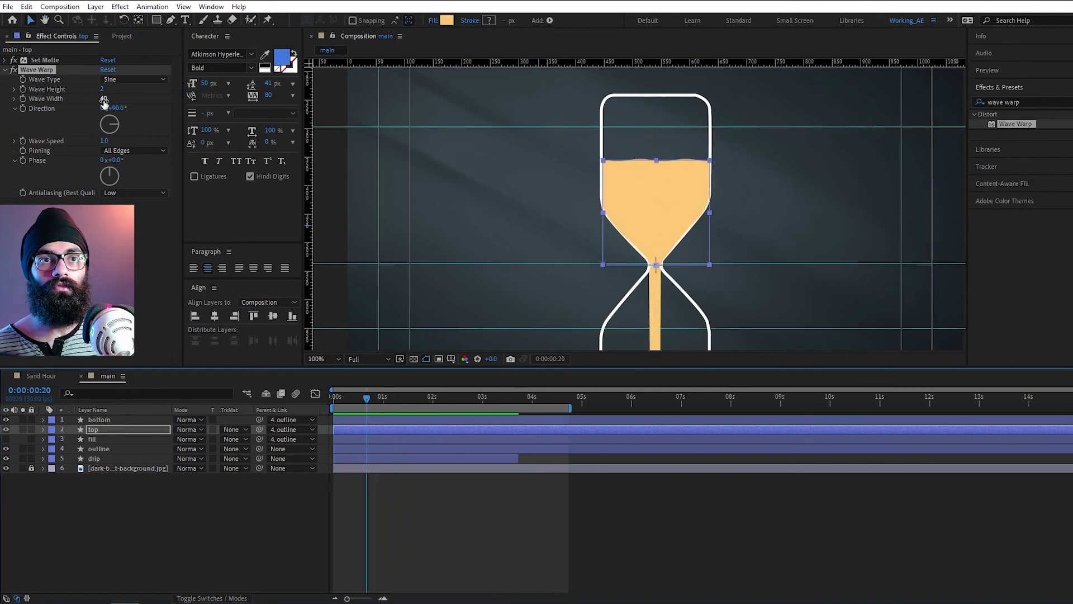
- Set the top layer's Wave Warp speed to 0.5 and preview the slower waves with the whole composition in view
click(103, 141)
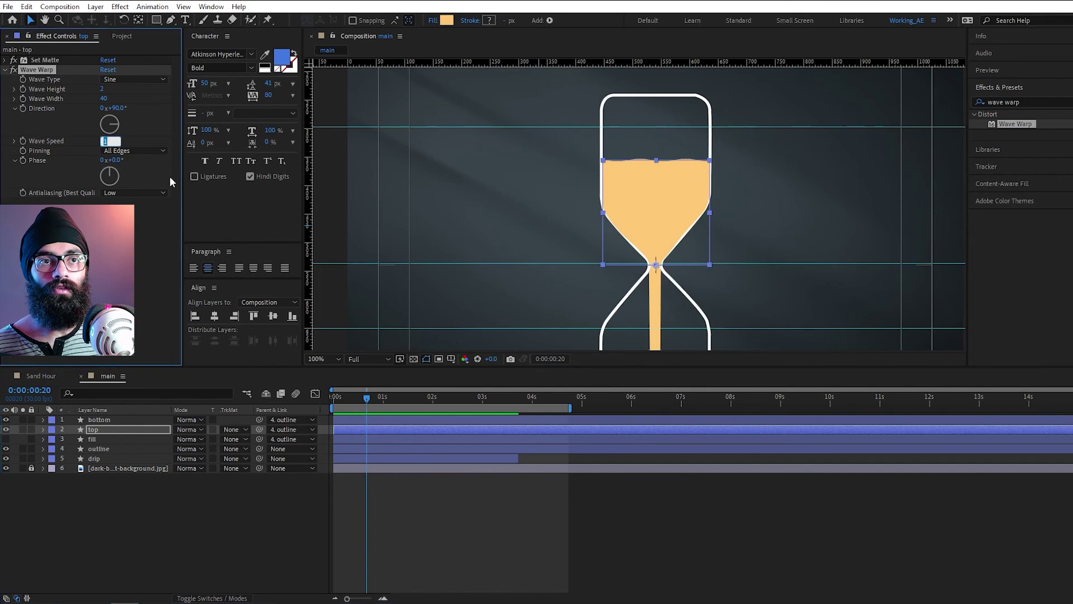
text(0.5)
key(Return)
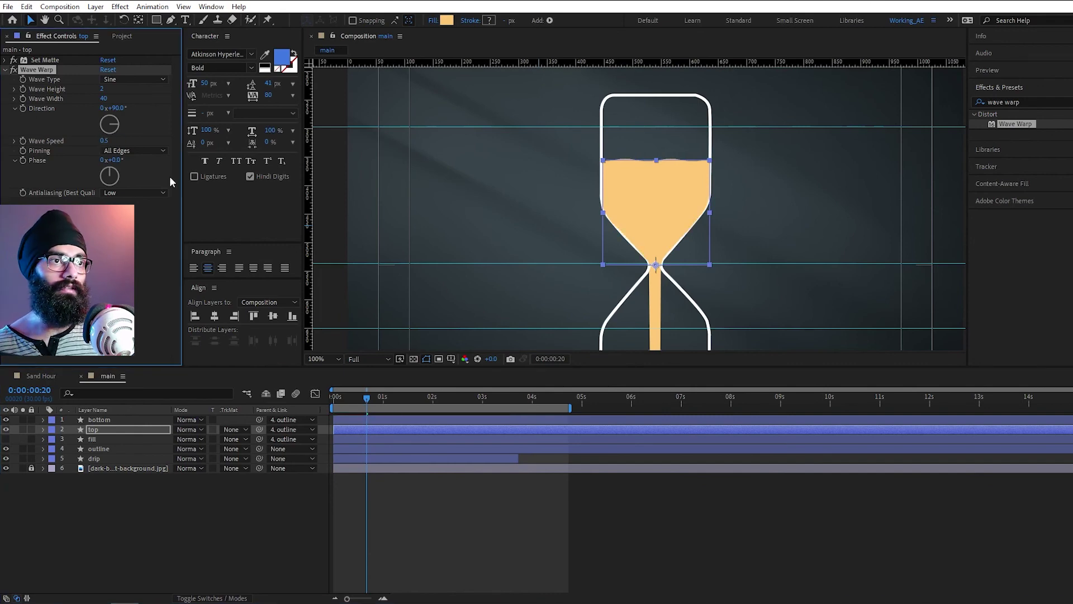
key(Home)
key(space)
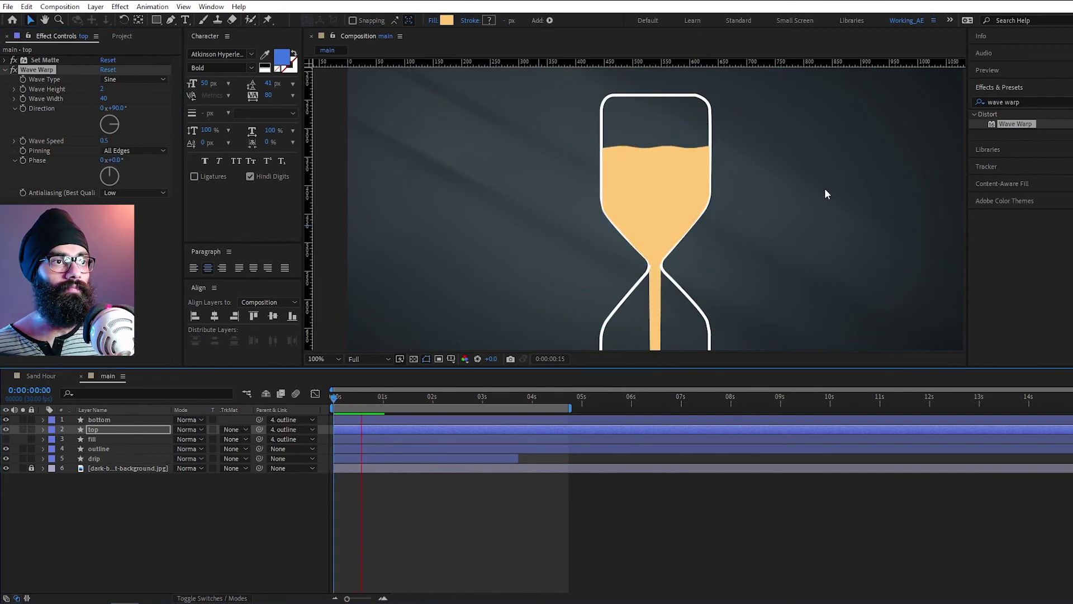
key(space)
key(shift+slash)
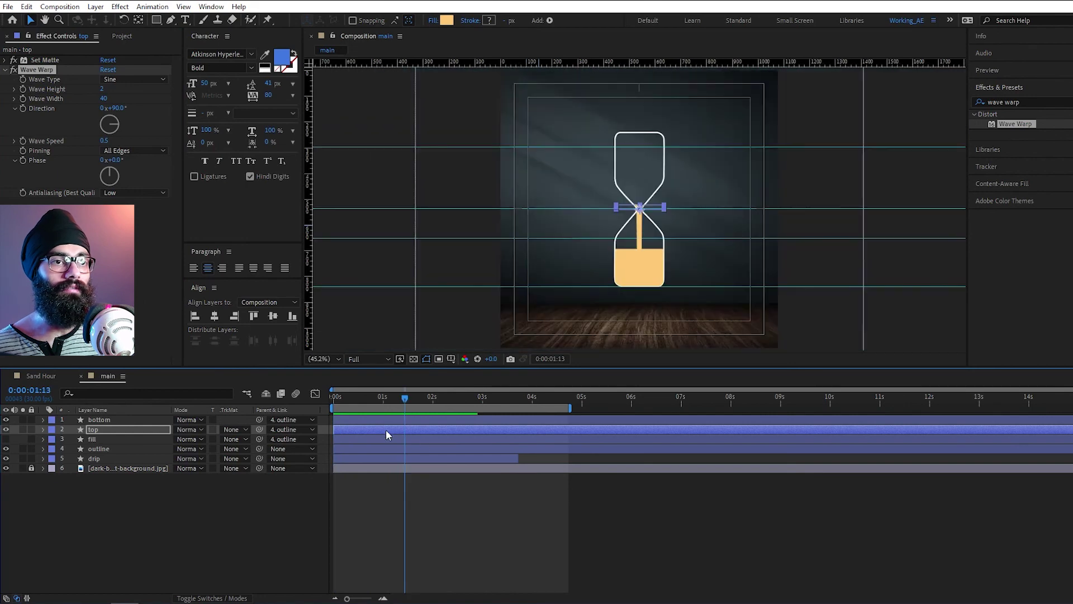
key(Home)
key(space)
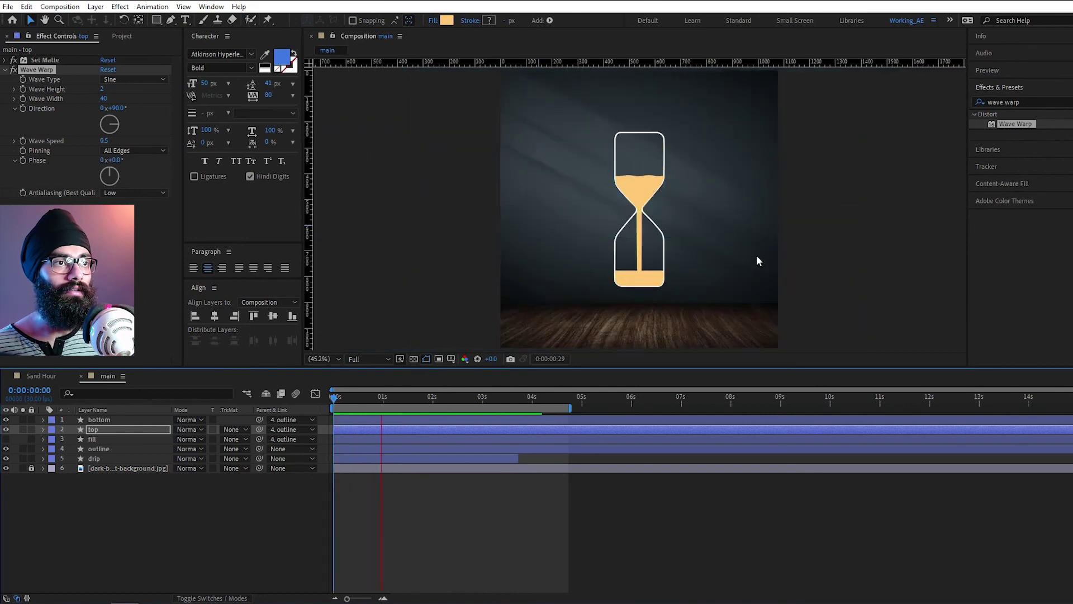
key(space)
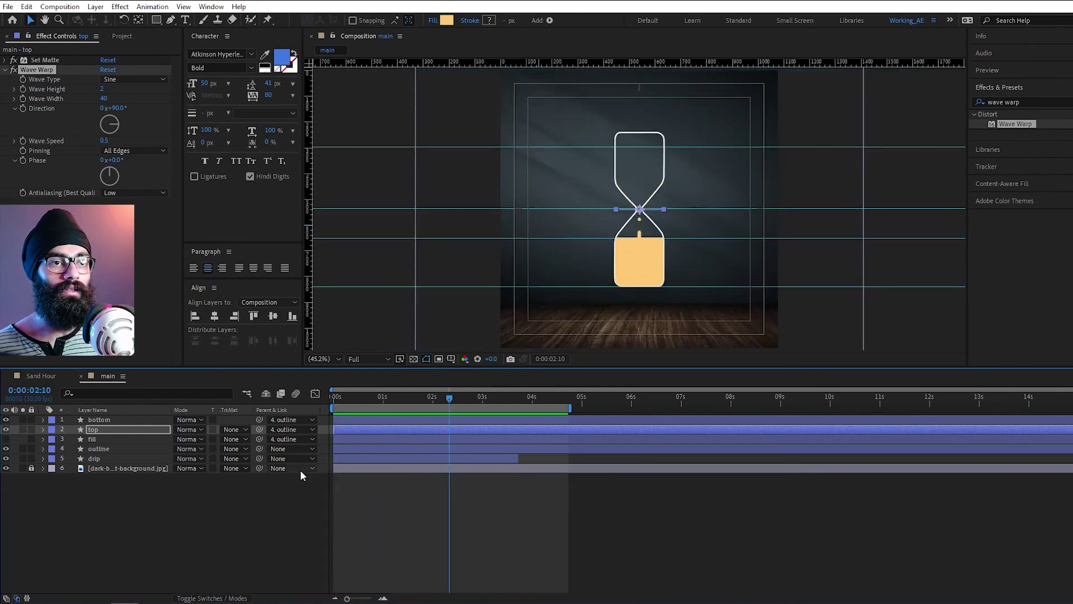
- Copy the Wave Warp effect from the top layer to the bottom layer at 0:00:00:00 and preview both sand surfaces
click(39, 68)
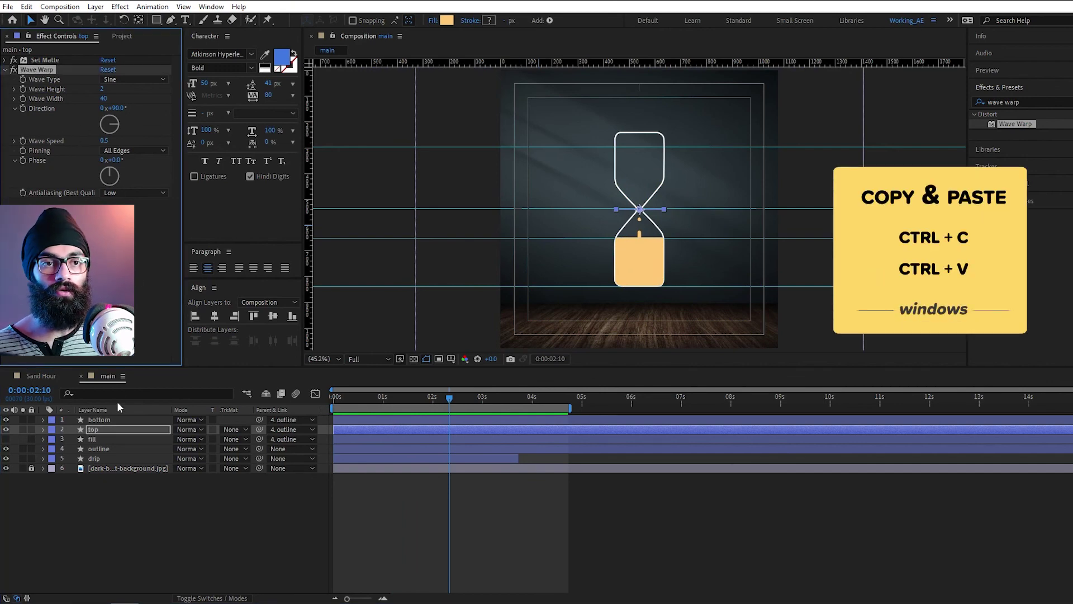
click(122, 419)
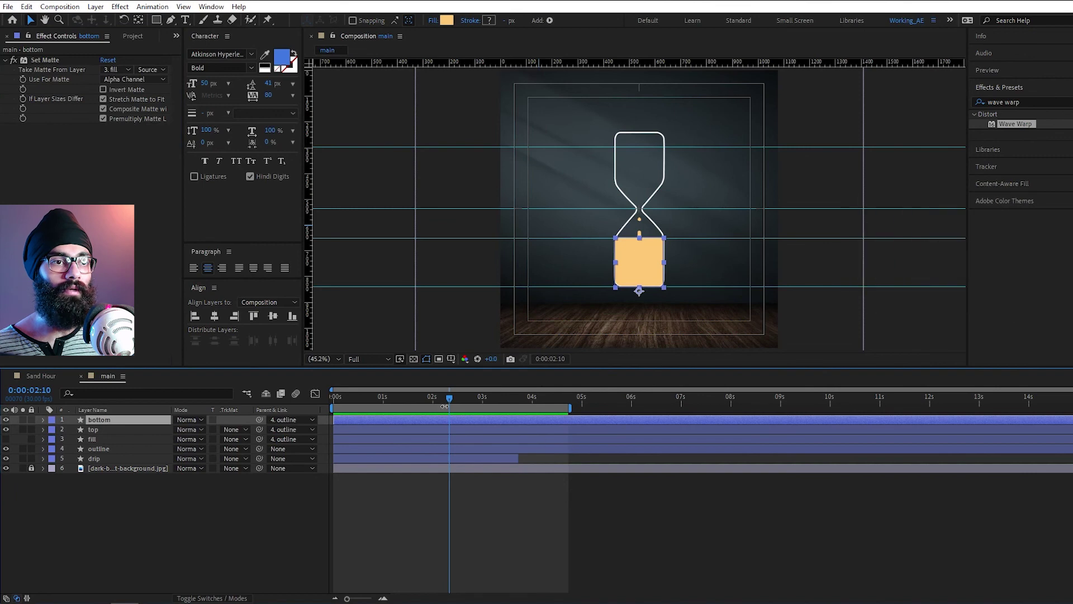
drag(449, 398, 319, 411)
key(ctrl+v)
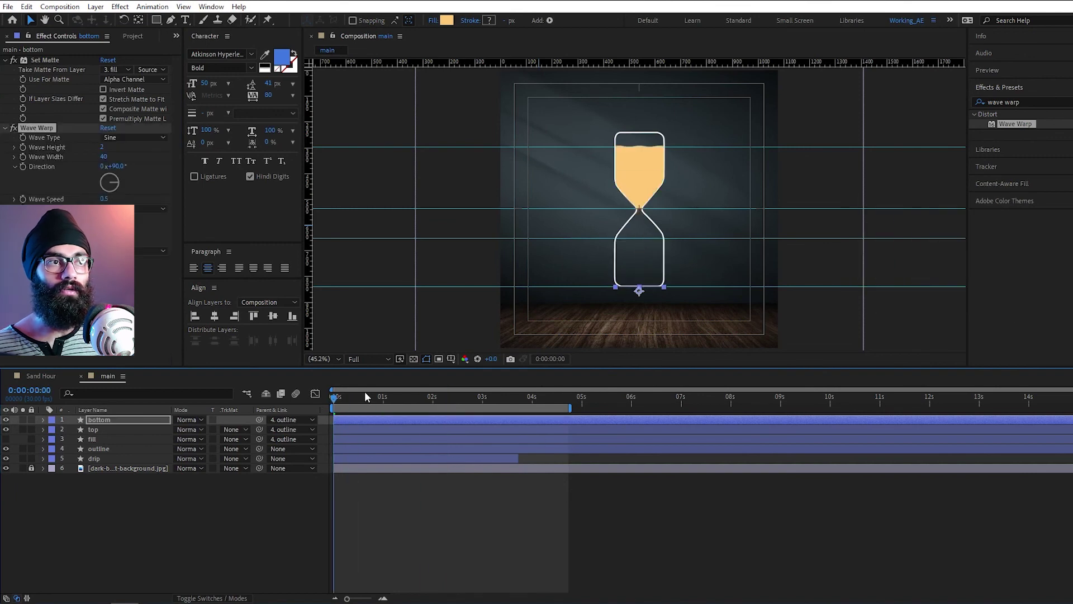
key(space)
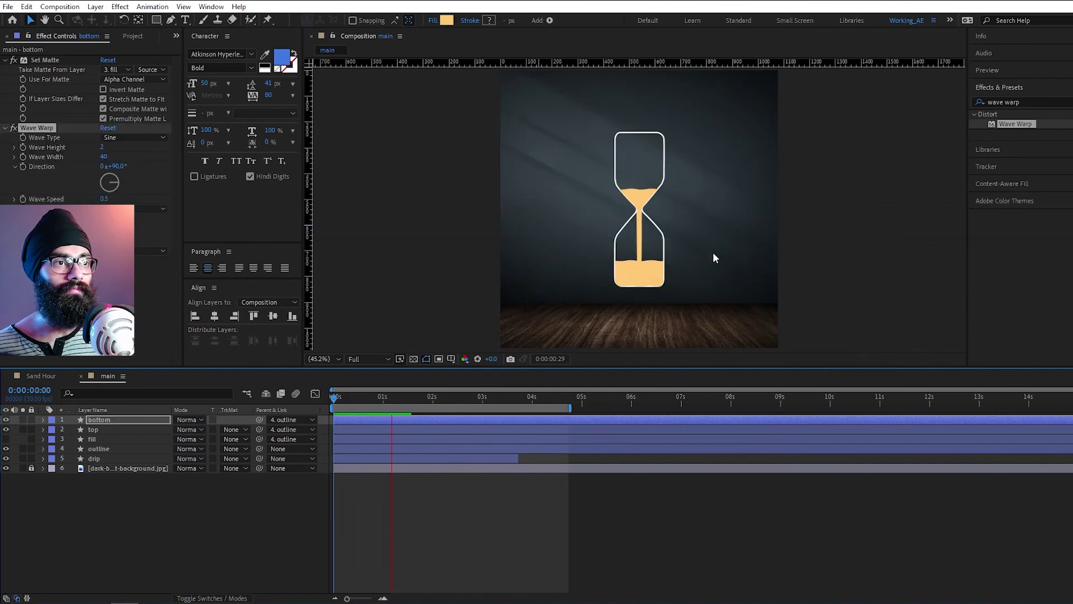
scroll(658, 263, up, 1)
key(space)
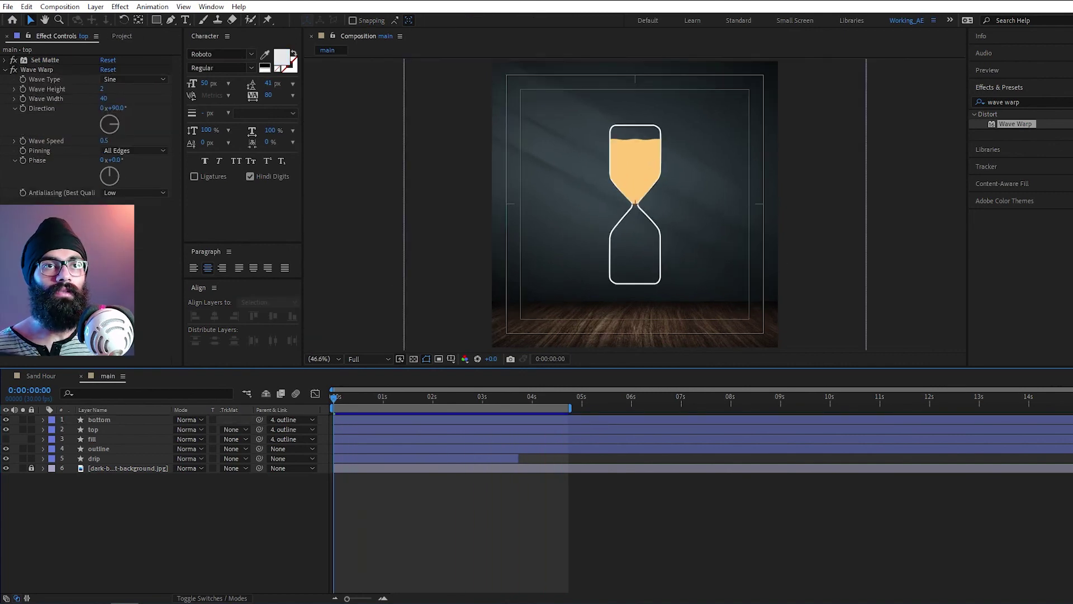
- Add a "loading..." text layer on the floor area beneath the hourglass
click(182, 23)
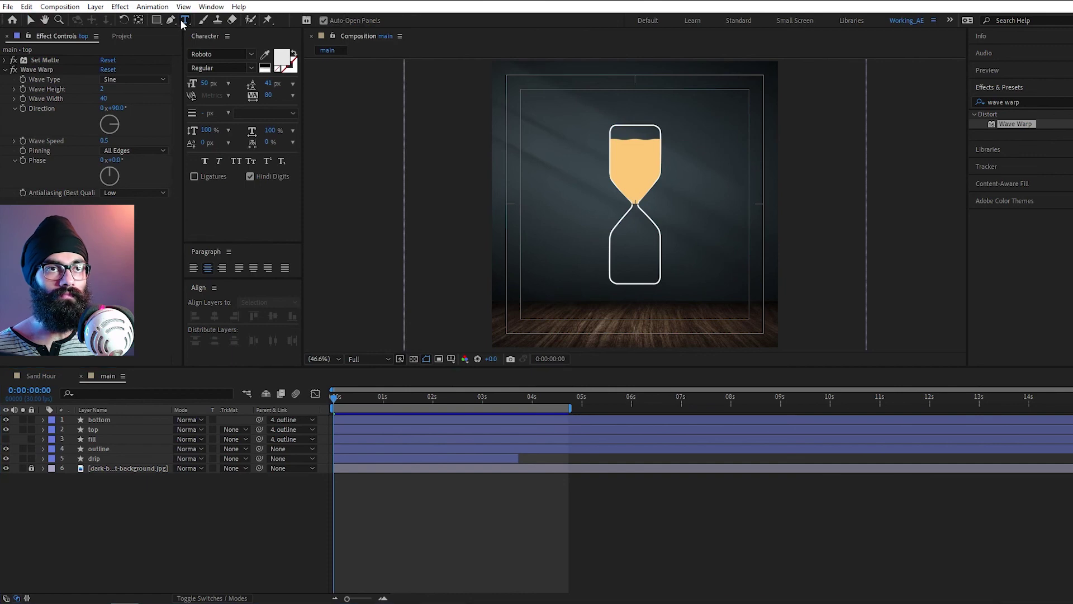
click(639, 313)
text(loading...)
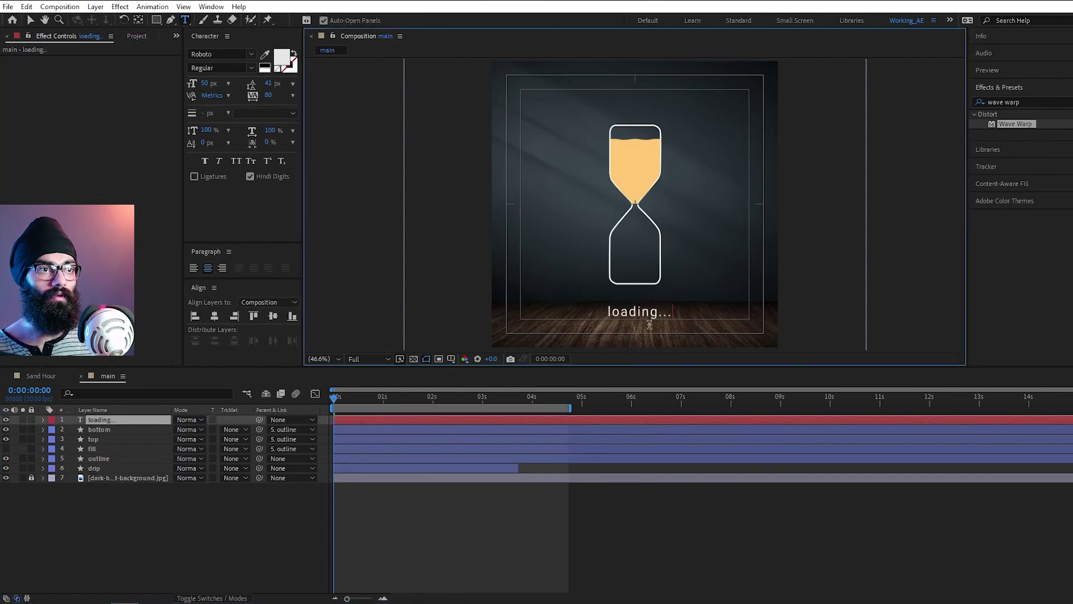
click(29, 22)
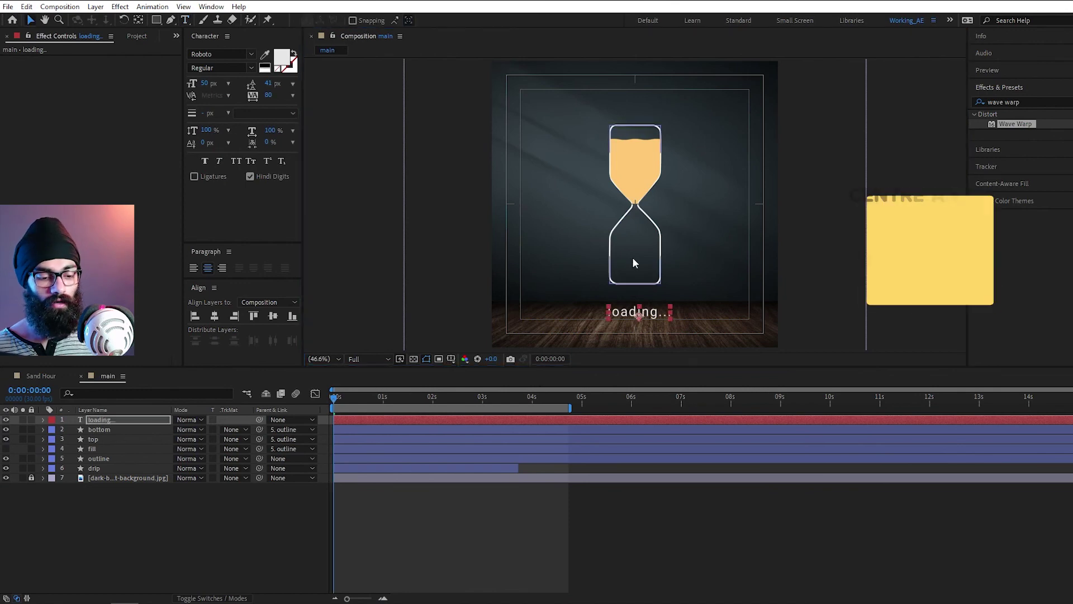
- Centre the text's anchor point and align it to the composition centre, move it straight down below the hourglass, and deselect it
key(ctrl+alt+Home)
key(ctrl+Home)
key(grave)
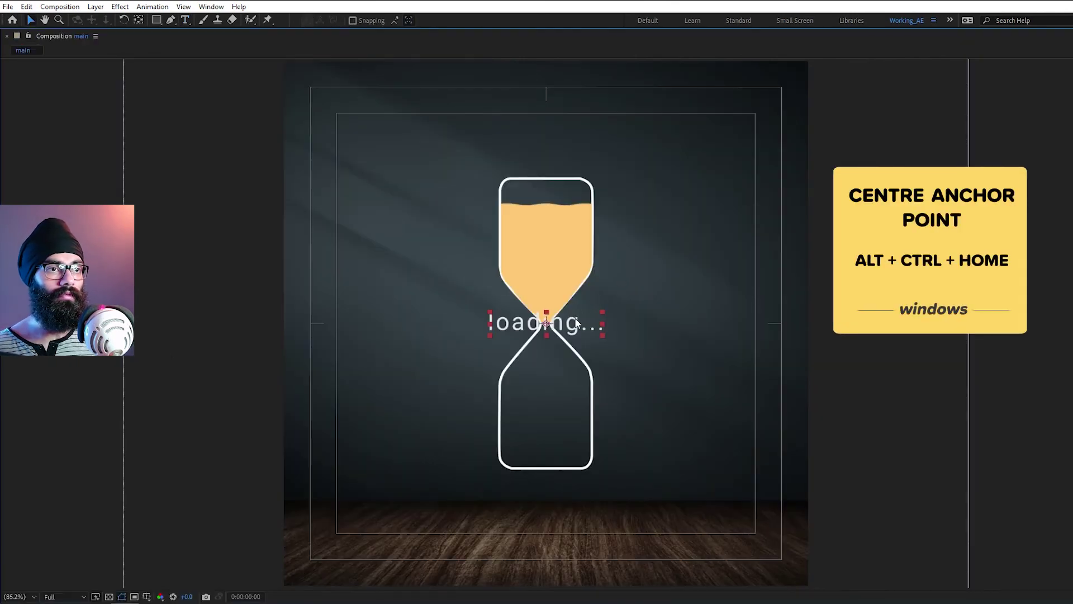
drag(575, 323, 575, 510)
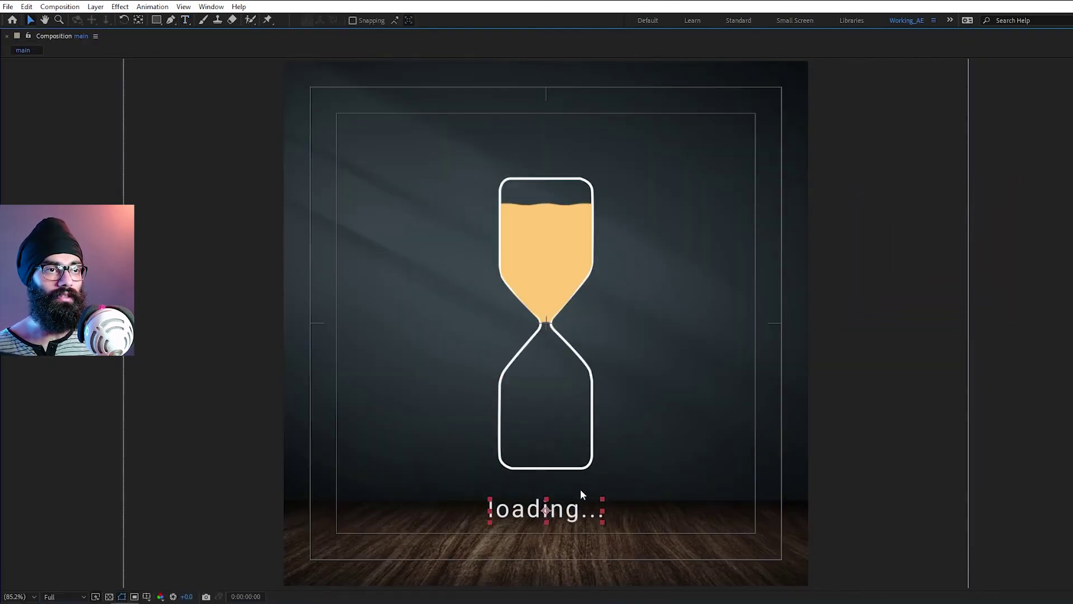
key(grave)
click(926, 211)
- Hide the safe-area guides and preview the hourglass loop with its loading text in a maximized composition view
drag(423, 399, 330, 397)
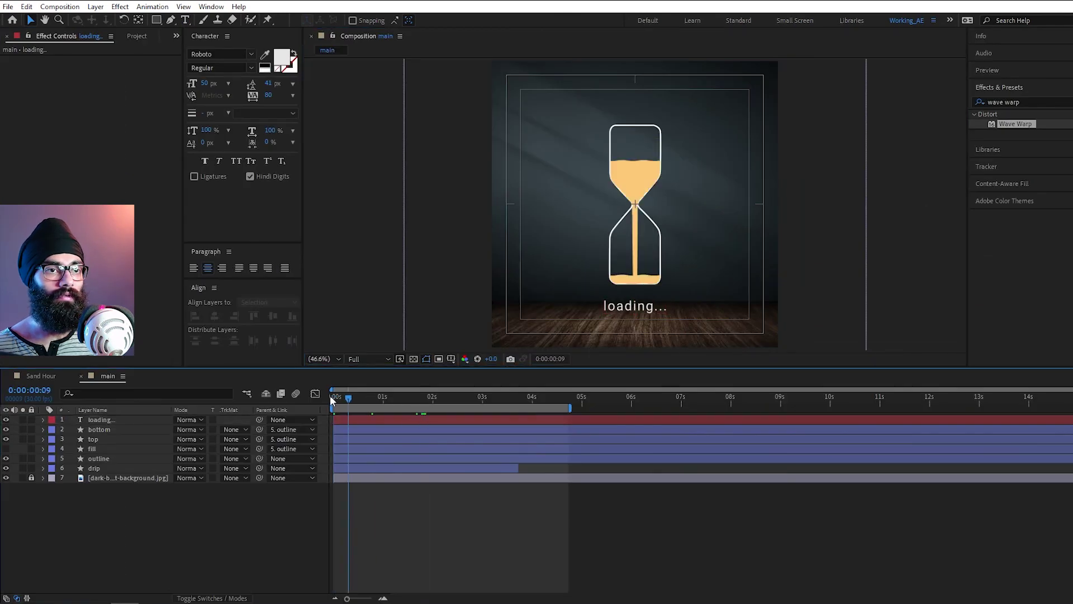
key(grave)
key(apostrophe)
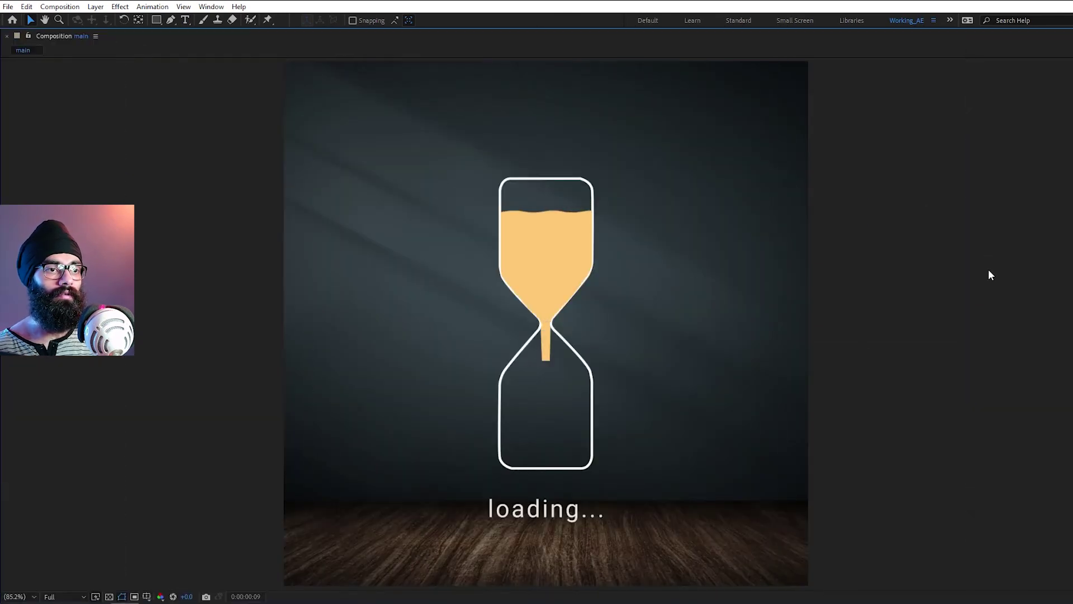
key(space)
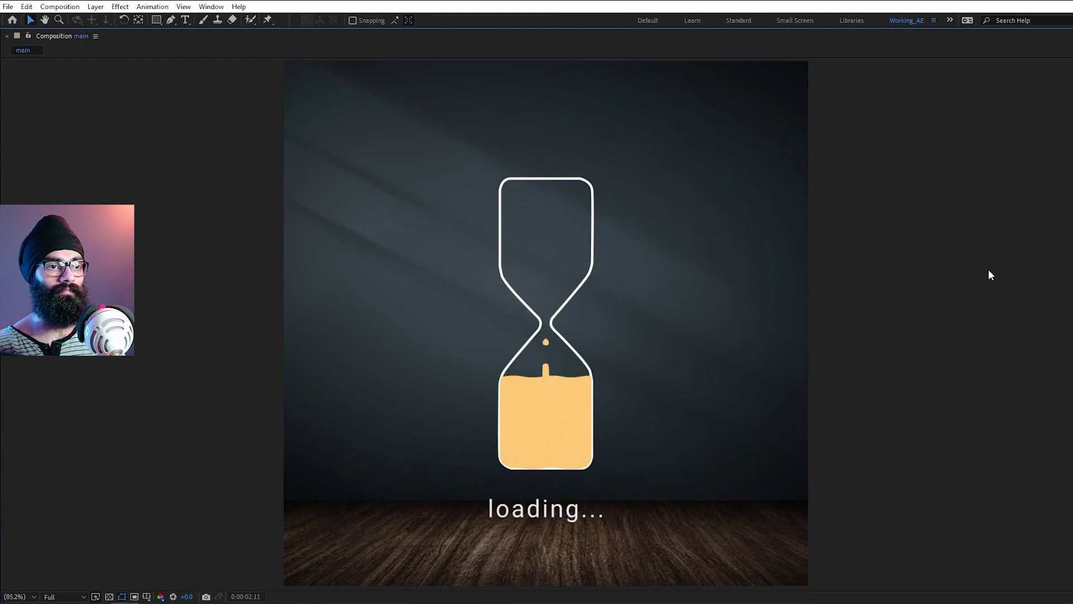